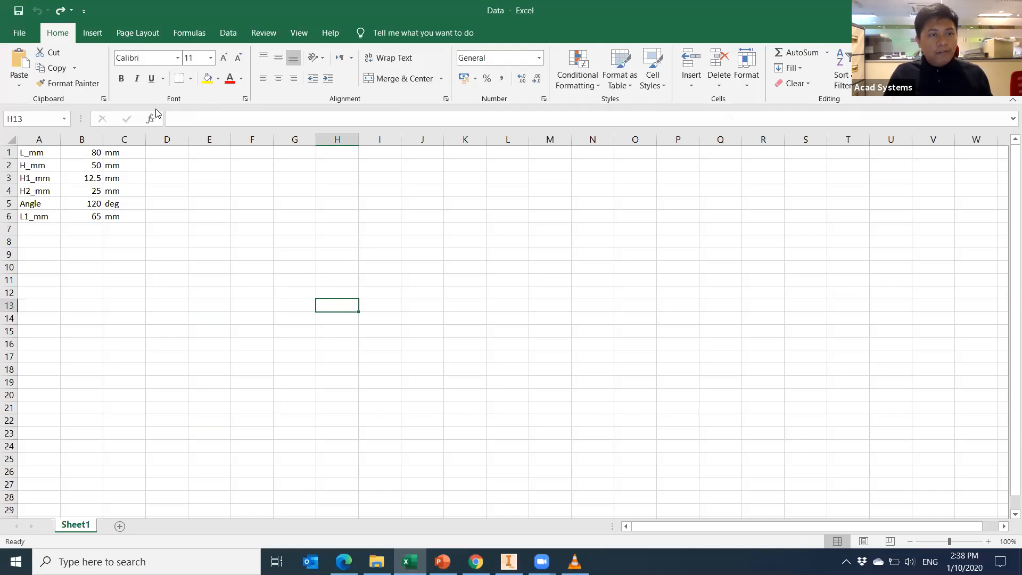
Create a new blank Excel workbook and enter L_mm in cell A1.
{"action": "left_click", "coordinate": [23, 33]}
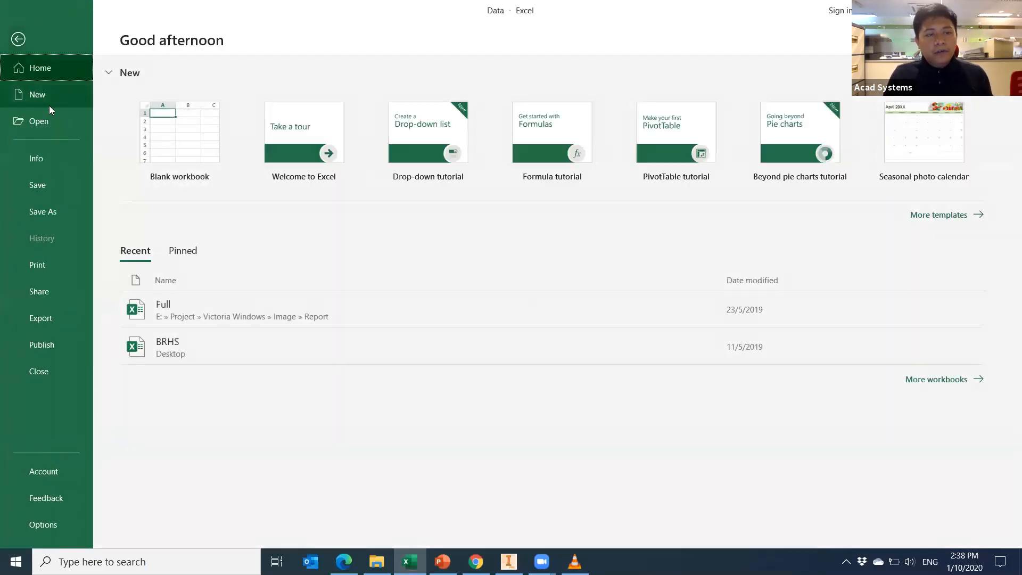
{"action": "left_click", "coordinate": [198, 154]}
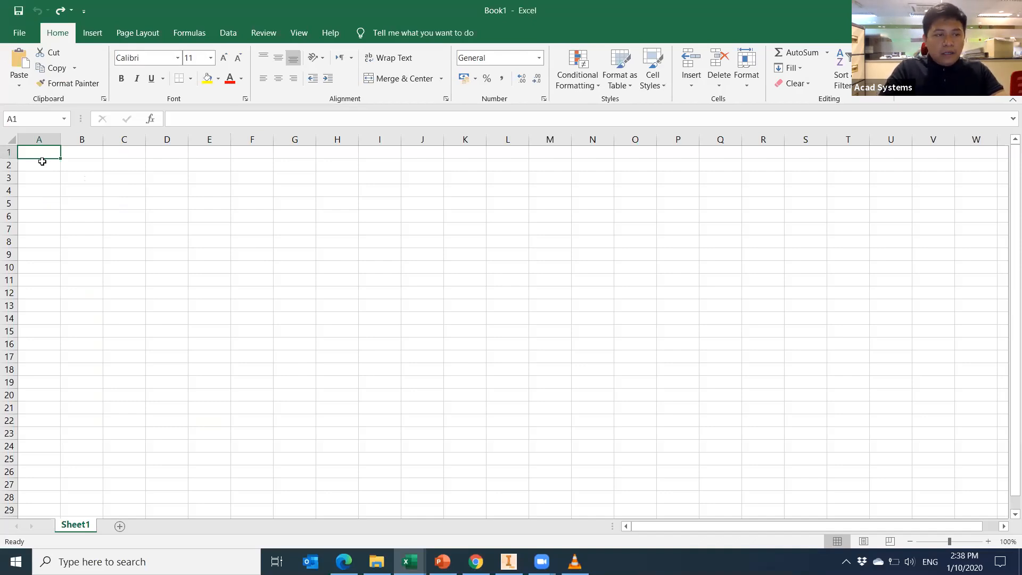
{"action": "type", "text": "L_mm"}
{"action": "left_click", "coordinate": [124, 216]}
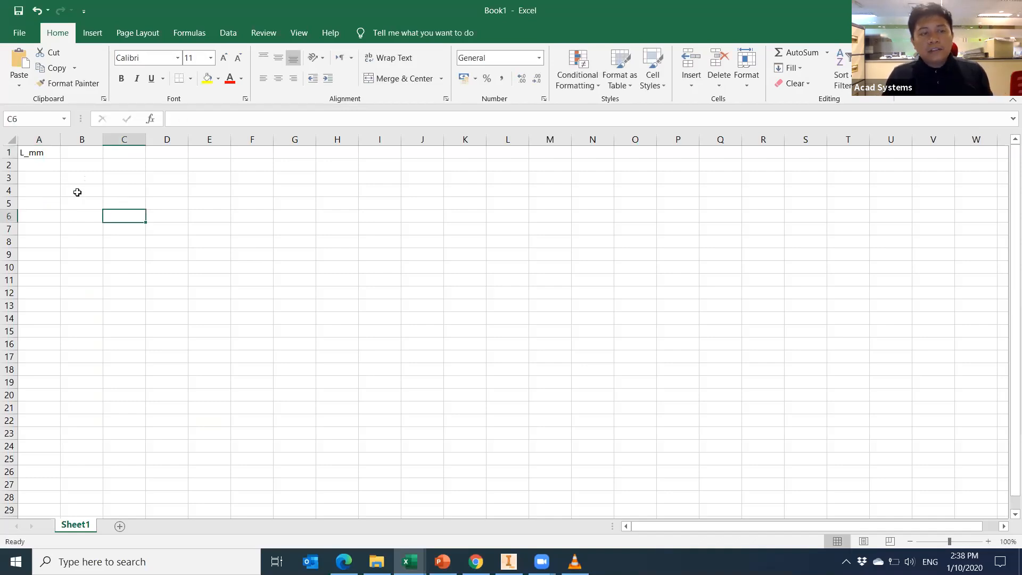
Enter the labels H_mm in A2 and H1_mm in A3.
{"action": "left_click", "coordinate": [34, 163]}
{"action": "type", "text": "H"}
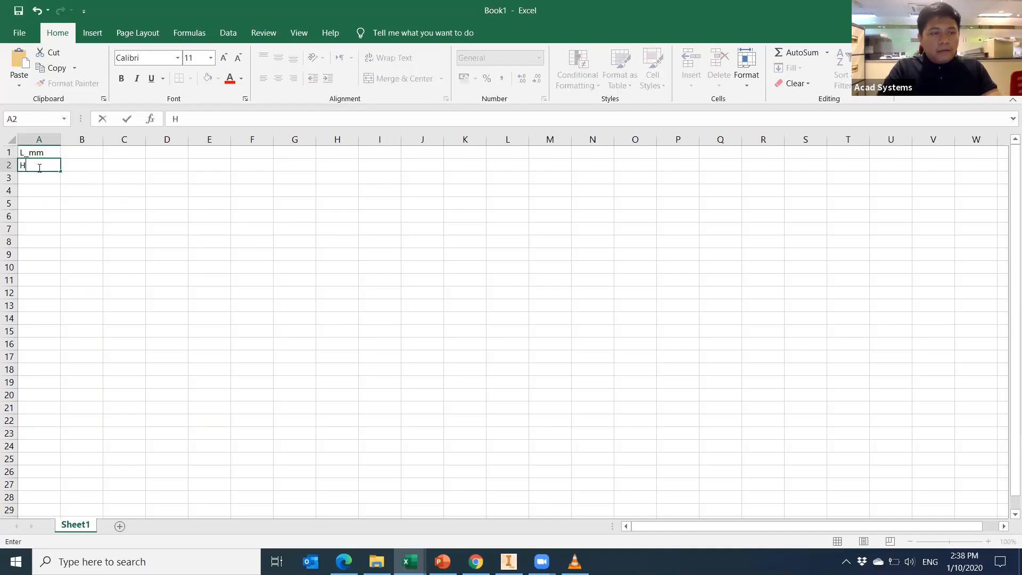
{"action": "left_click", "coordinate": [137, 253]}
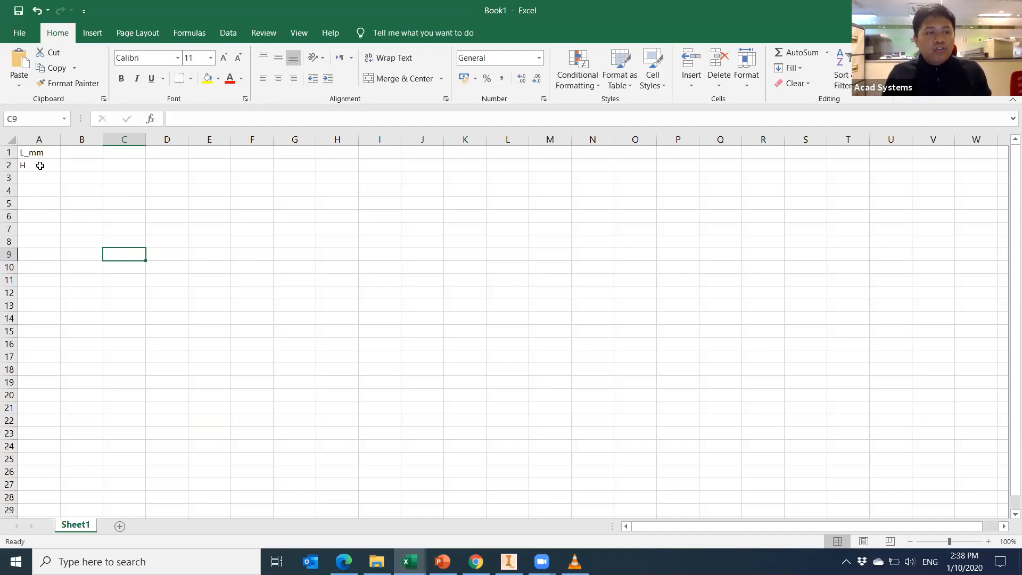
{"action": "double_click", "coordinate": [40, 166]}
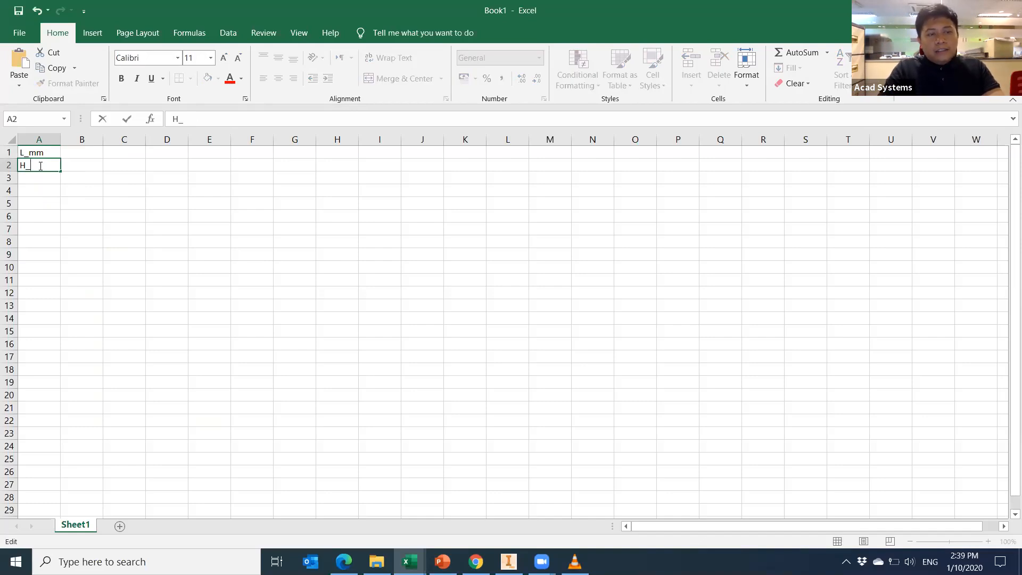
{"action": "type", "text": "_mm"}
{"action": "key", "text": "Return"}
{"action": "type", "text": "H1"}
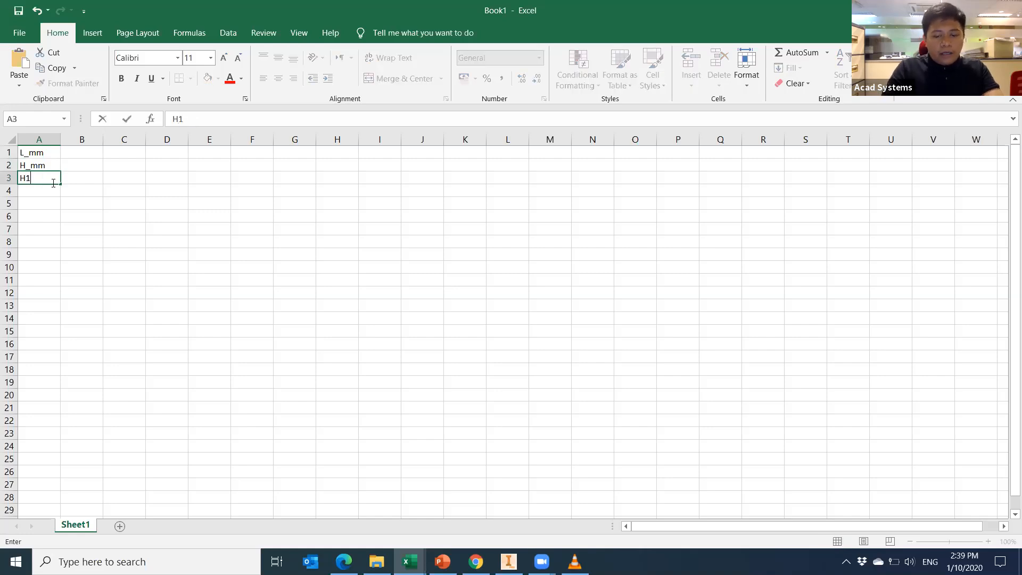
{"action": "type", "text": "_mm"}
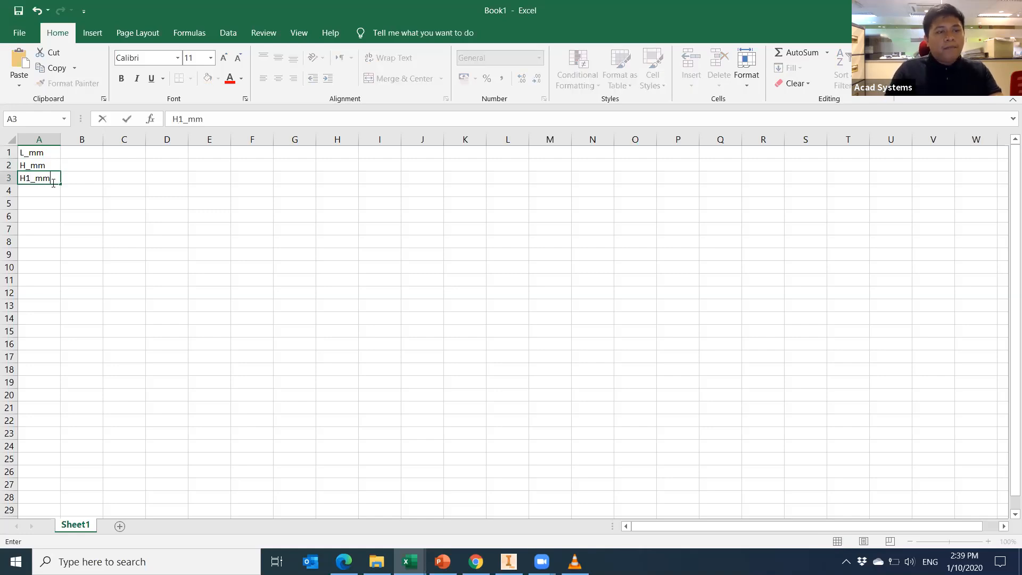
{"action": "left_click", "coordinate": [104, 212]}
{"action": "left_click", "coordinate": [90, 149]}
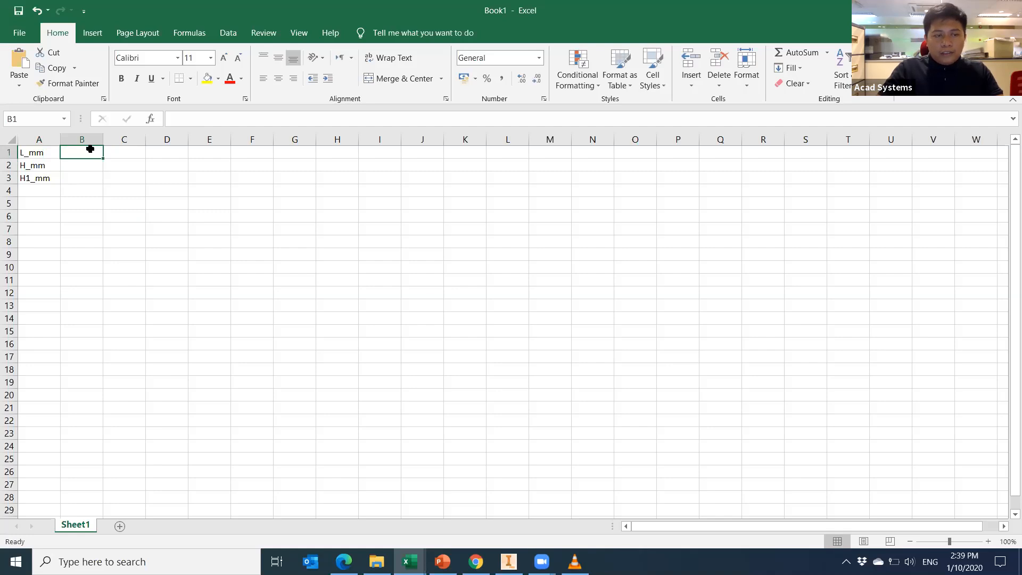
Enter values 70, 50, 40 in B1:B3 and unit mm in C1 and C2.
{"action": "type", "text": "70"}
{"action": "key", "text": "Return"}
{"action": "type", "text": "50"}
{"action": "key", "text": "Return"}
{"action": "type", "text": "40"}
{"action": "key", "text": "Tab"}
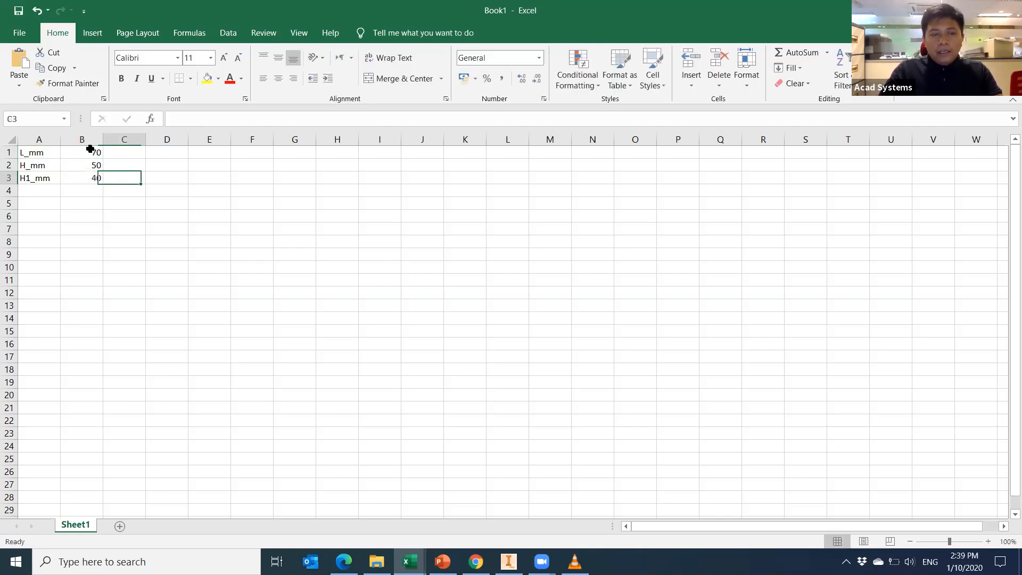
{"action": "key", "text": "Up"}
{"action": "key", "text": "Up"}
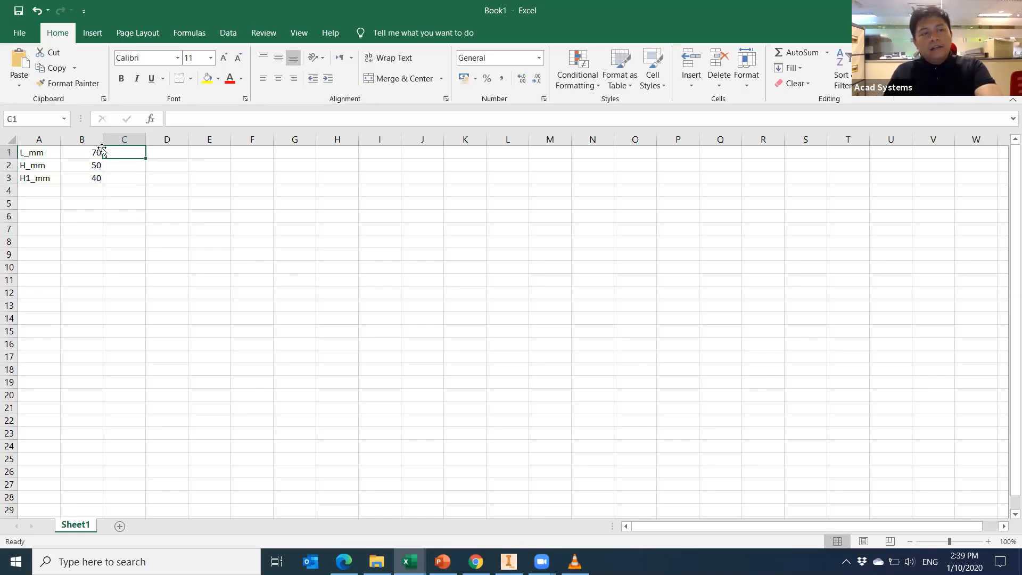
{"action": "type", "text": "mm"}
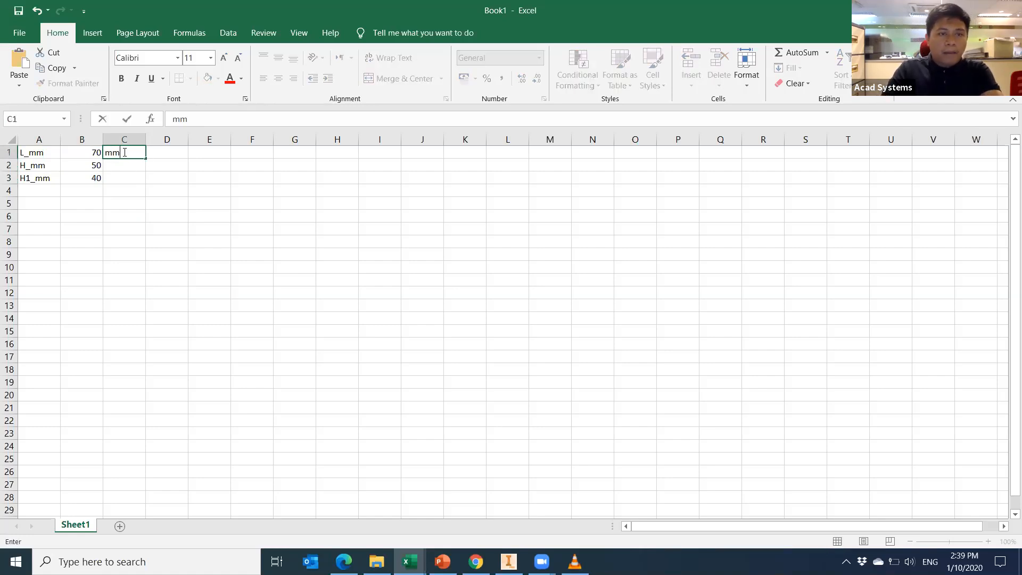
{"action": "key", "text": "Return"}
{"action": "type", "text": "mm"}
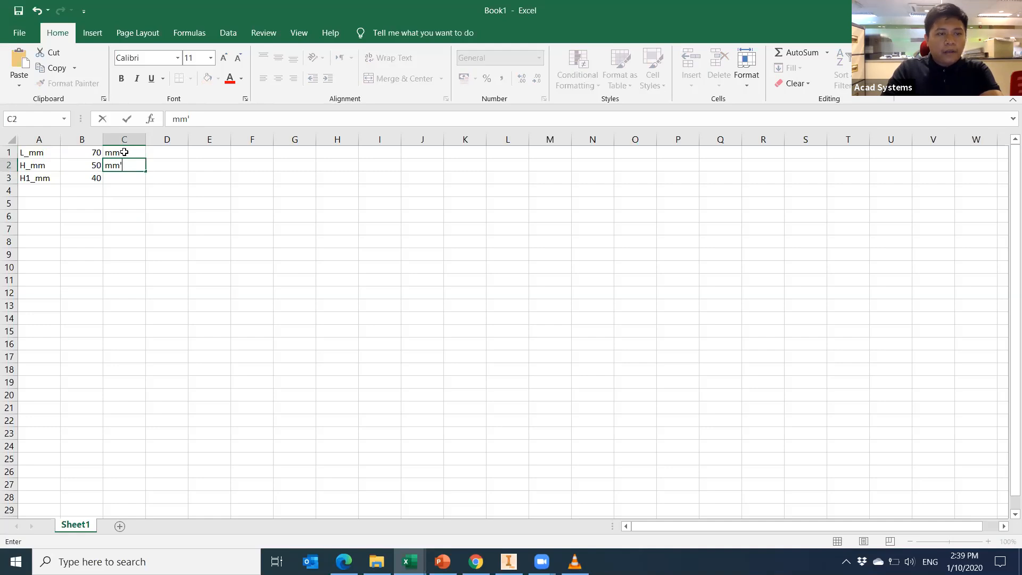
{"action": "key", "text": "Return"}
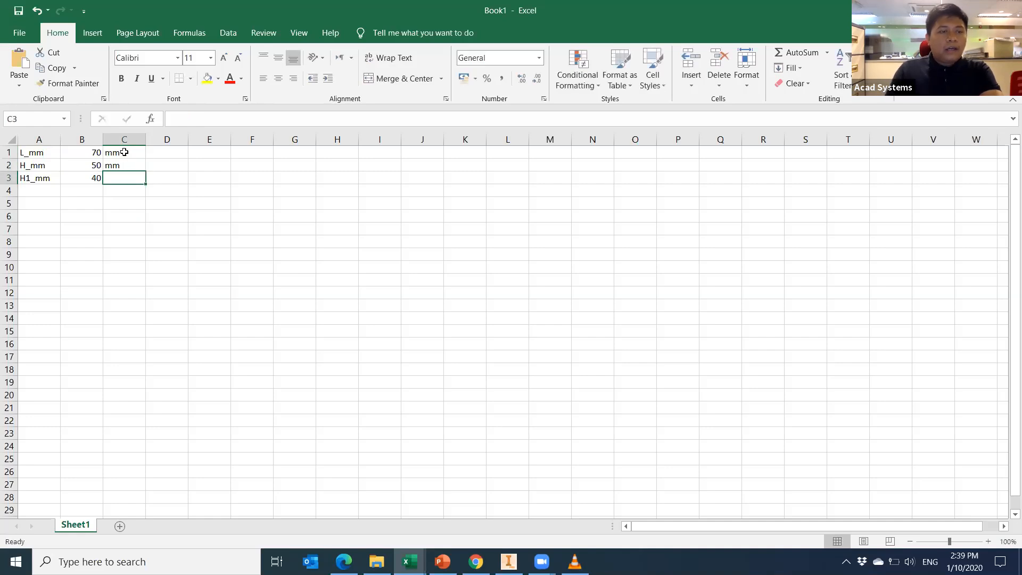
Add an Angle parameter in row 4 with value 120 and unit deg.
{"action": "left_click", "coordinate": [24, 192]}
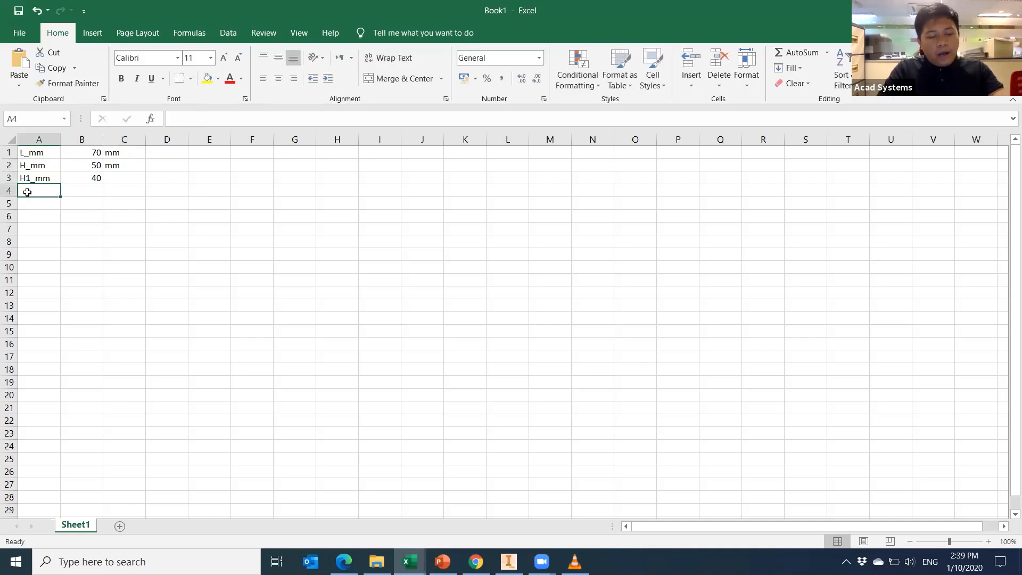
{"action": "type", "text": "Angle"}
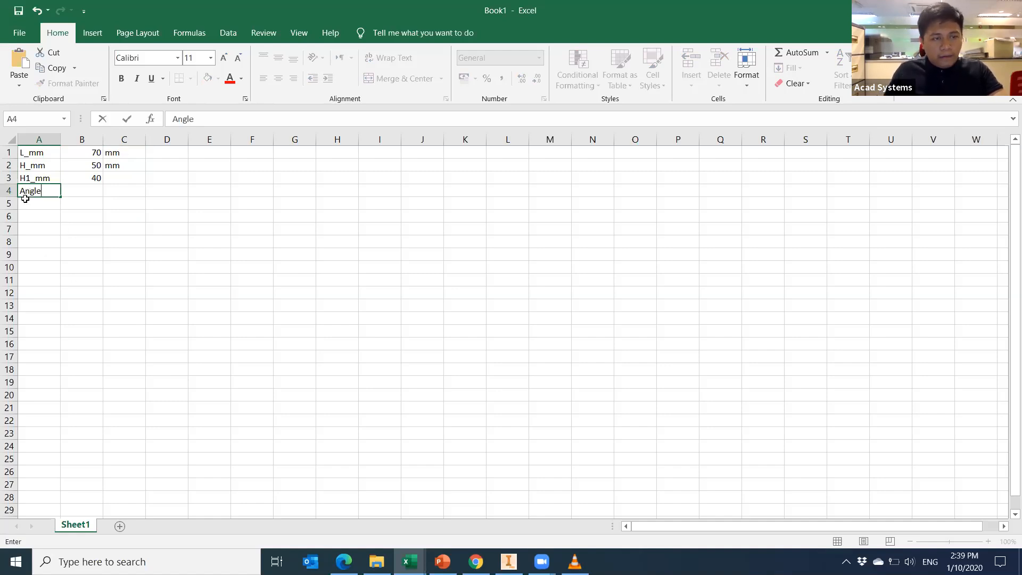
{"action": "key", "text": "Tab"}
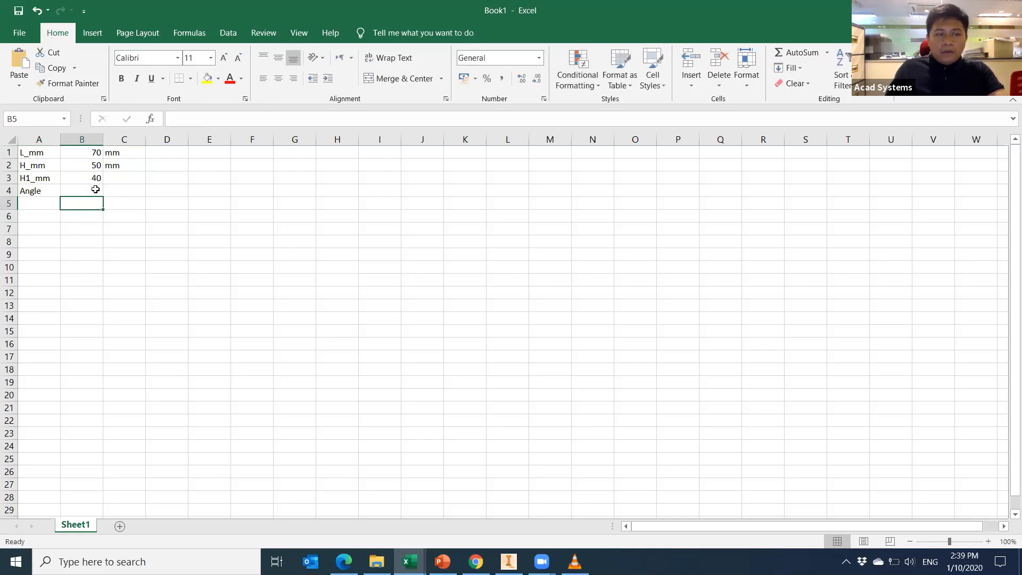
{"action": "type", "text": "120"}
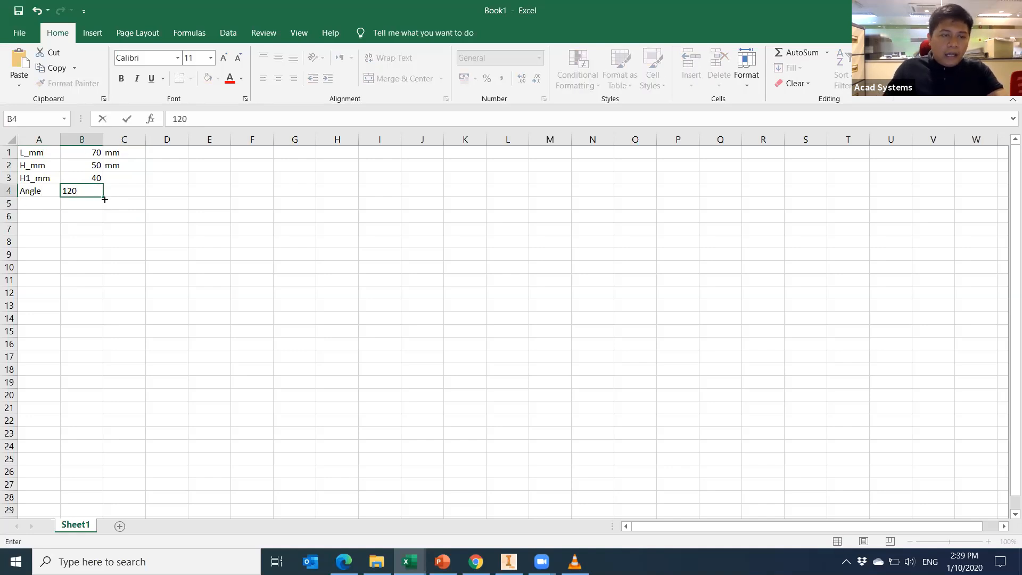
{"action": "left_click", "coordinate": [121, 190]}
{"action": "type", "text": "deg"}
{"action": "left_click", "coordinate": [183, 252]}
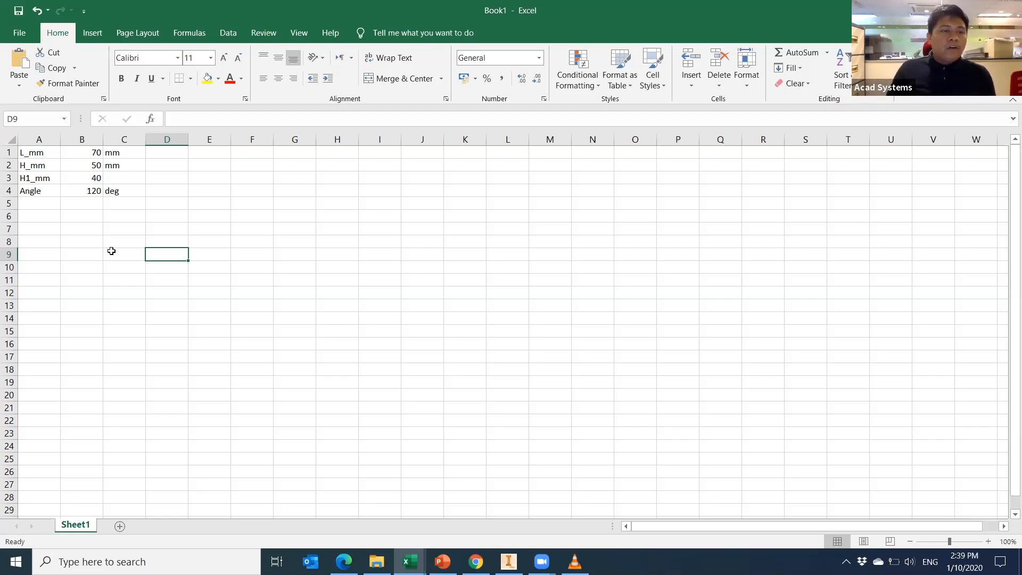
Change B1 to 80 and B2 to 60, then switch to the PowerPoint lesson.
{"action": "left_click", "coordinate": [98, 154]}
{"action": "type", "text": "8"}
{"action": "key", "text": "Return"}
{"action": "type", "text": "60"}
{"action": "left_click", "coordinate": [174, 294]}
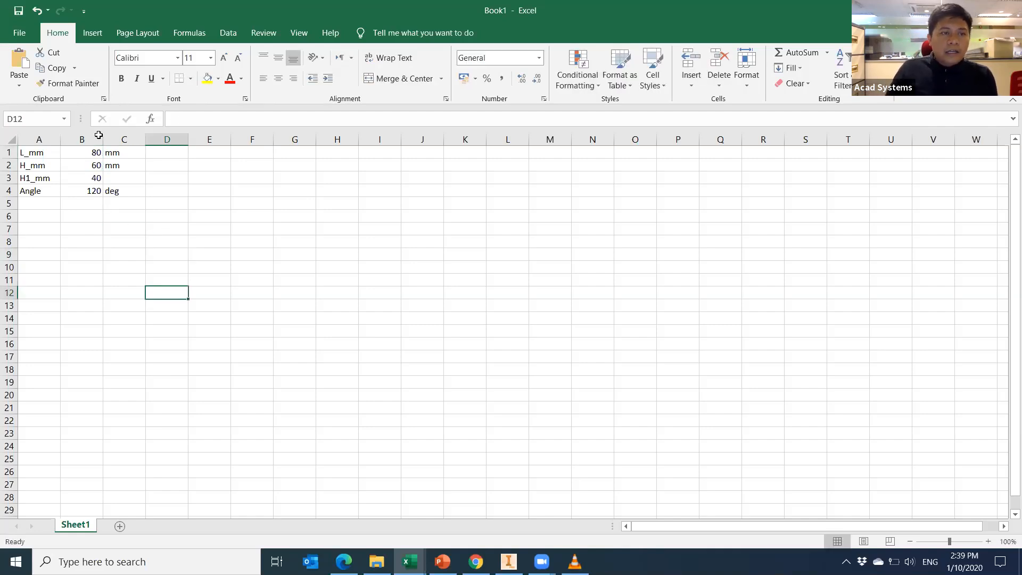
{"action": "left_click", "coordinate": [13, 11]}
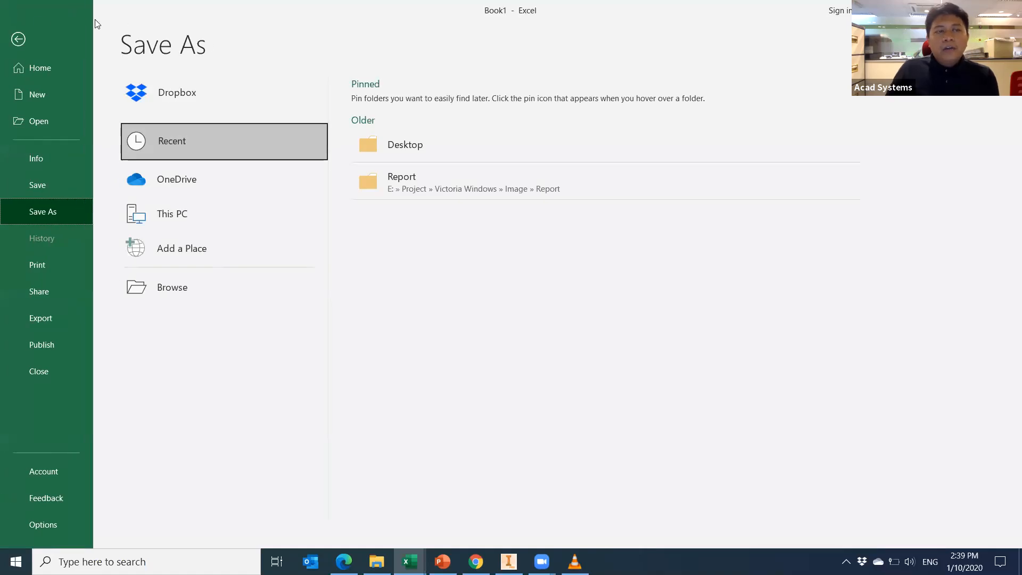
{"action": "key", "text": "Escape"}
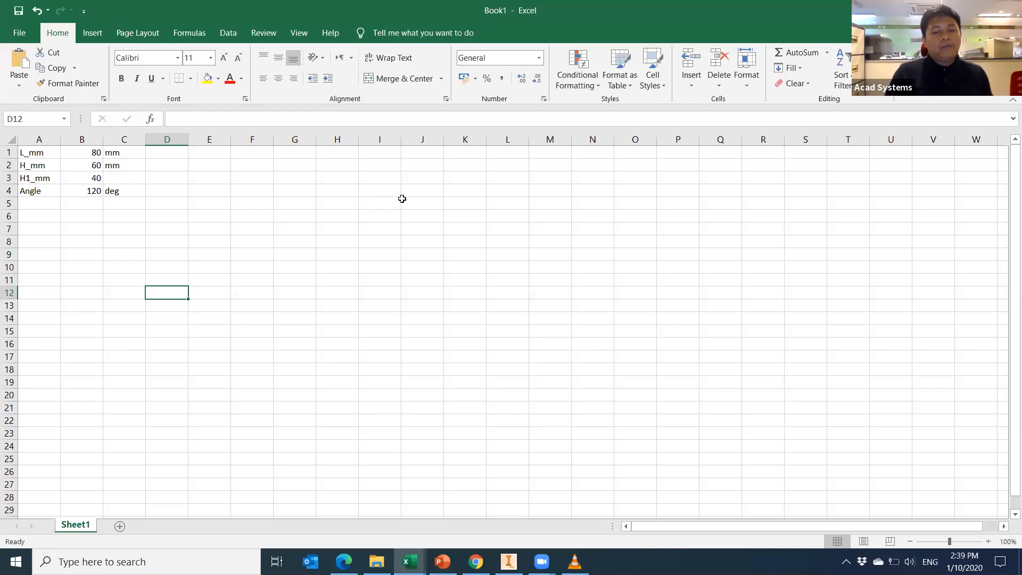
{"action": "left_click", "coordinate": [442, 561]}
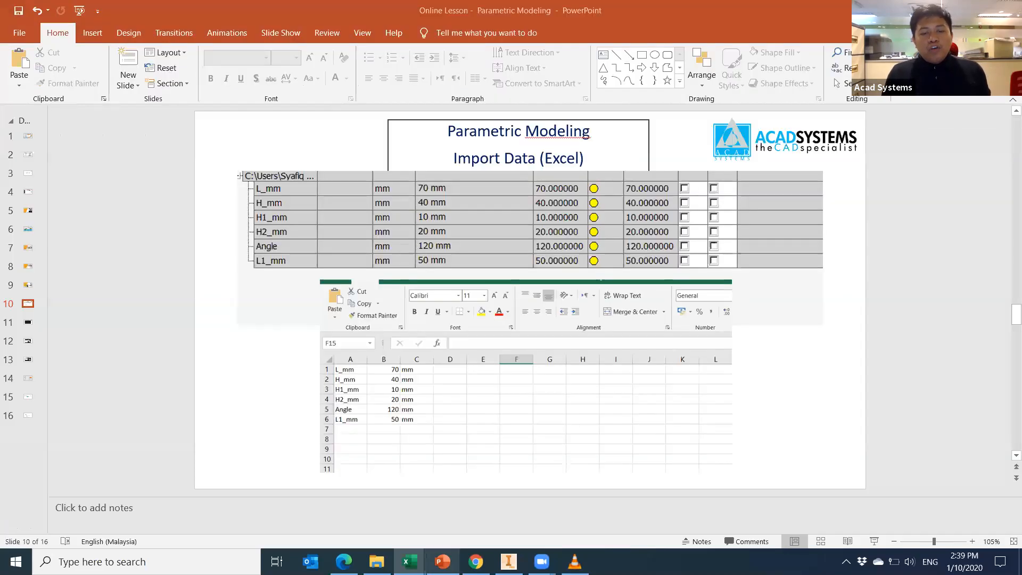
Scroll to the Sketch & Extrude (10 mm) slide, then bring back the finished bracket in Inventor.
{"action": "scroll", "coordinate": [640, 419], "scroll_direction": "down", "scroll_amount": 1}
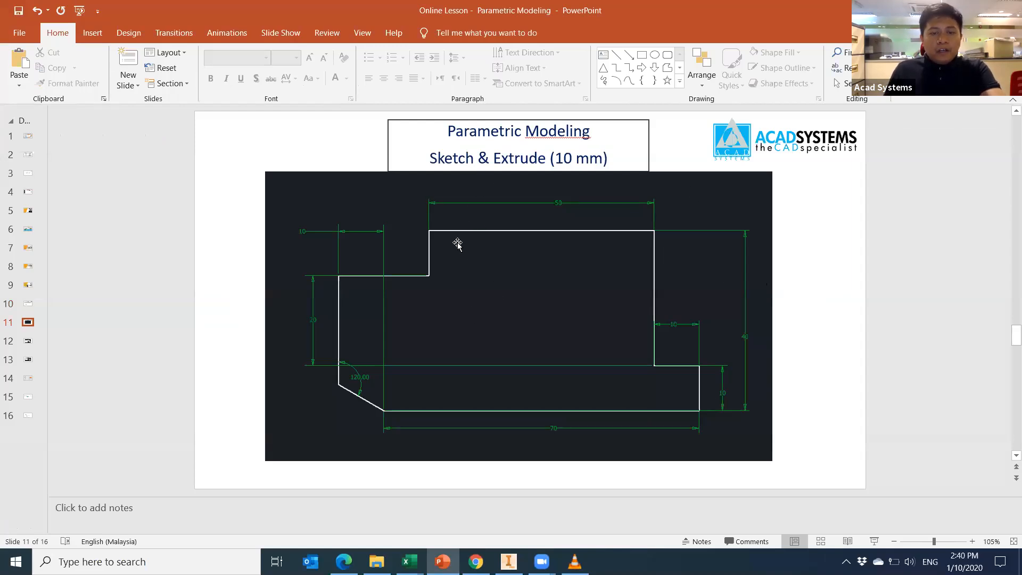
{"action": "left_click", "coordinate": [508, 562]}
{"action": "middle_click_drag", "start_coordinate": [516, 406], "coordinate": [489, 384]}
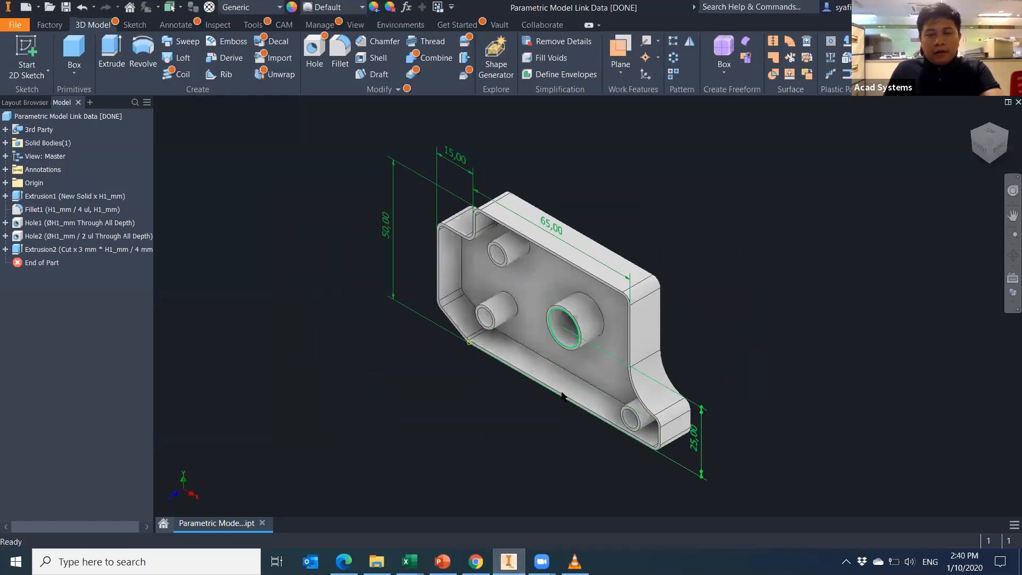
Create a new Standard (mm) part and start a sketch on the XY Plane.
{"action": "left_click", "coordinate": [25, 7]}
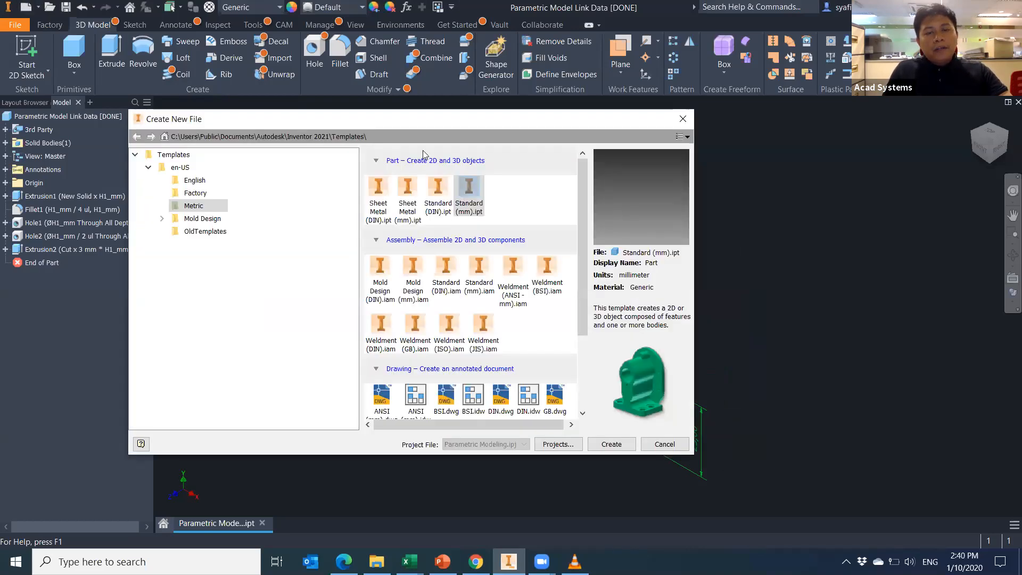
{"action": "double_click", "coordinate": [469, 186]}
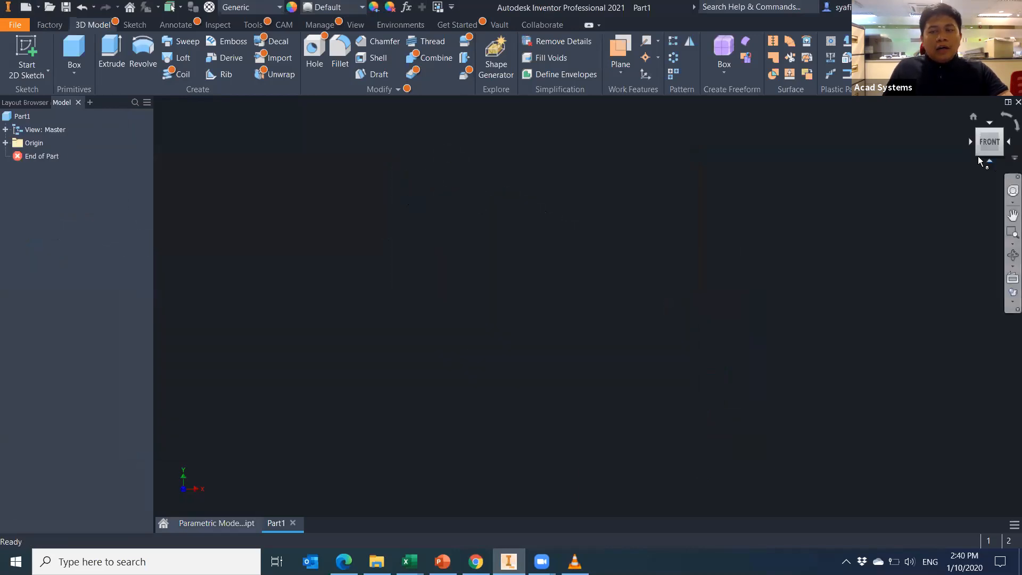
{"action": "left_click", "coordinate": [974, 116]}
{"action": "double_click", "coordinate": [27, 145]}
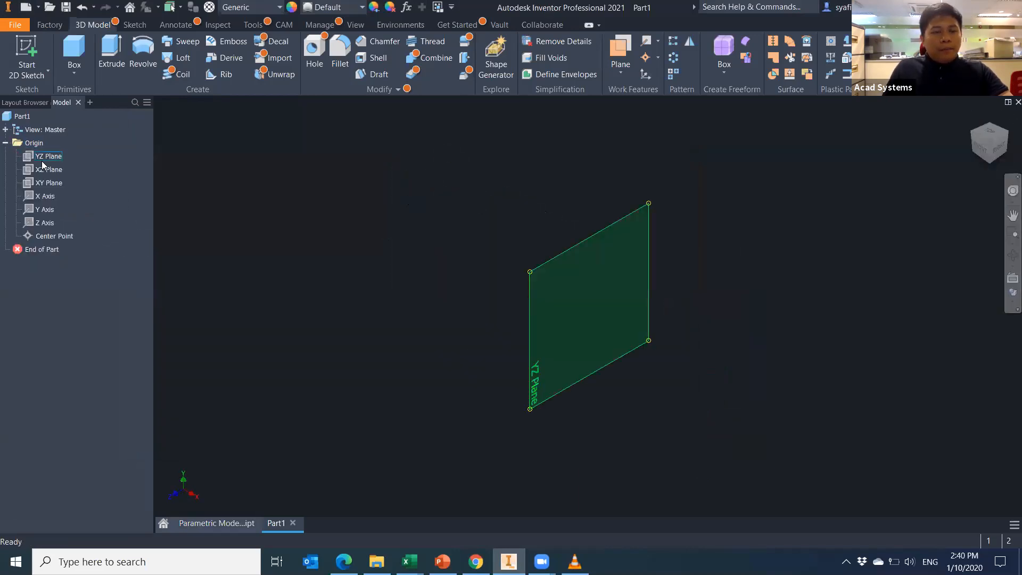
{"action": "left_click", "coordinate": [56, 184]}
{"action": "right_click", "coordinate": [56, 184]}
{"action": "left_click", "coordinate": [112, 217]}
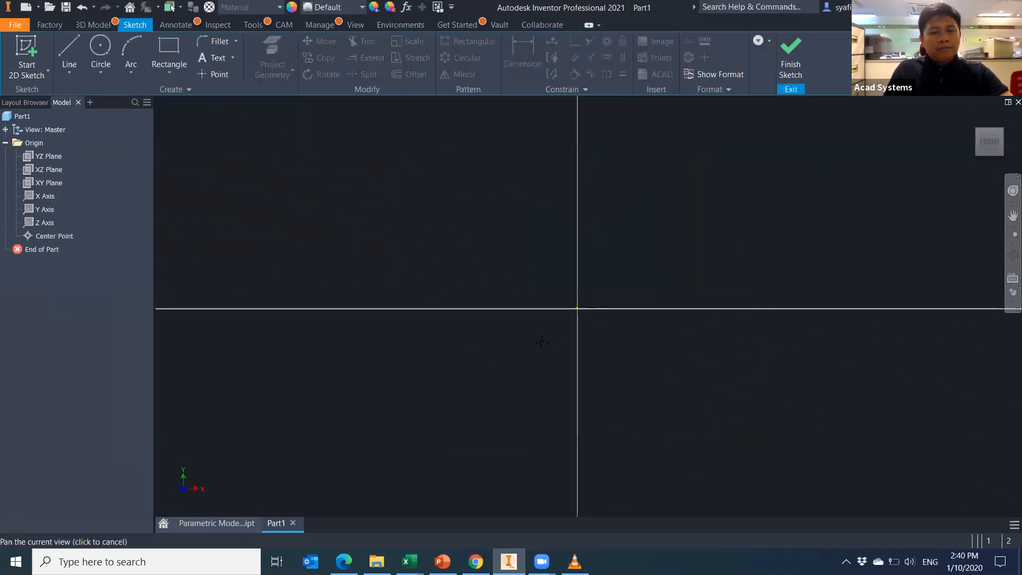
Draw the base line and right vertical edge from the origin, checking the reference slide.
{"action": "left_click", "coordinate": [441, 349]}
{"action": "left_click", "coordinate": [714, 348]}
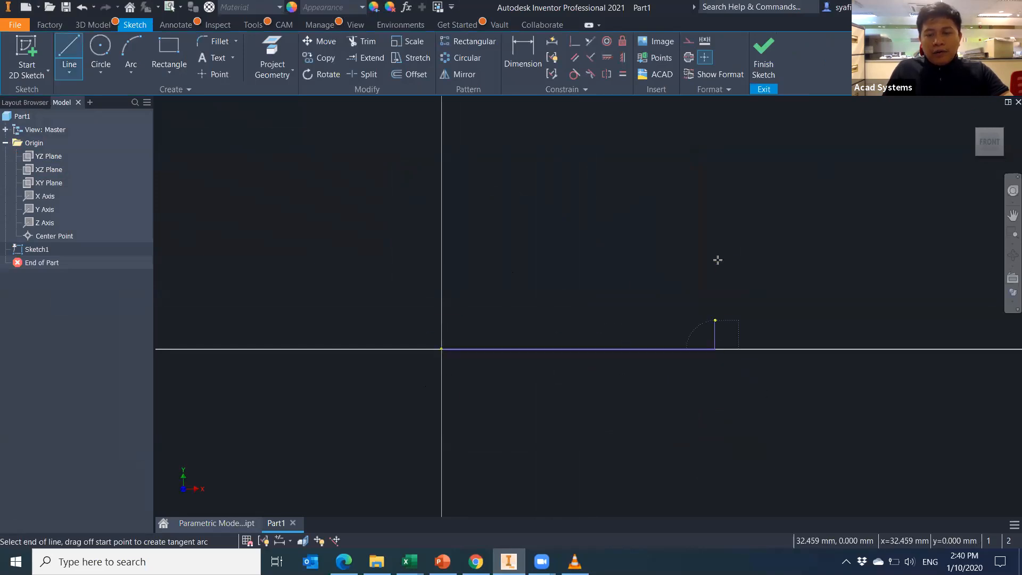
{"action": "left_click", "coordinate": [715, 253]}
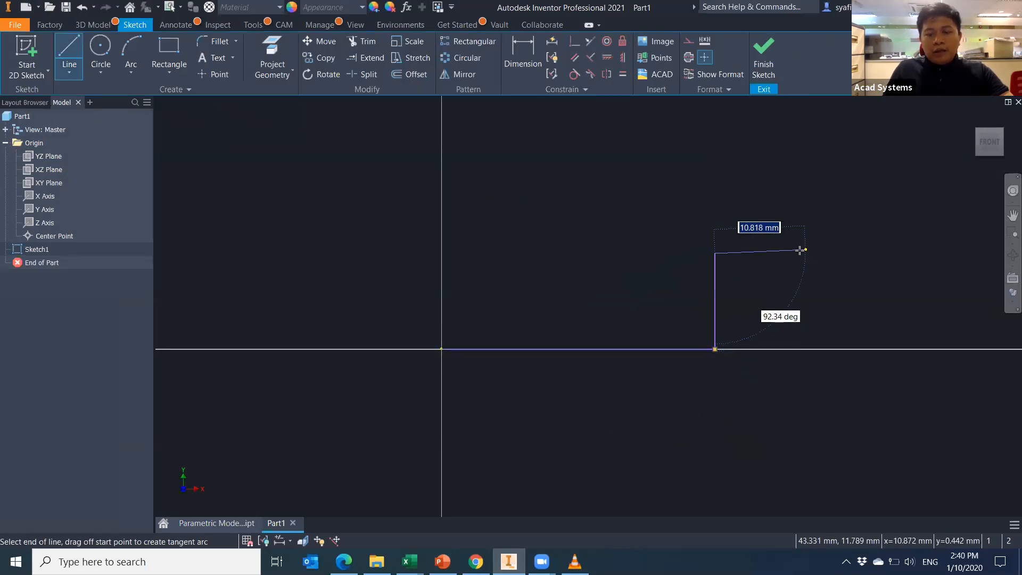
{"action": "left_click", "coordinate": [443, 562]}
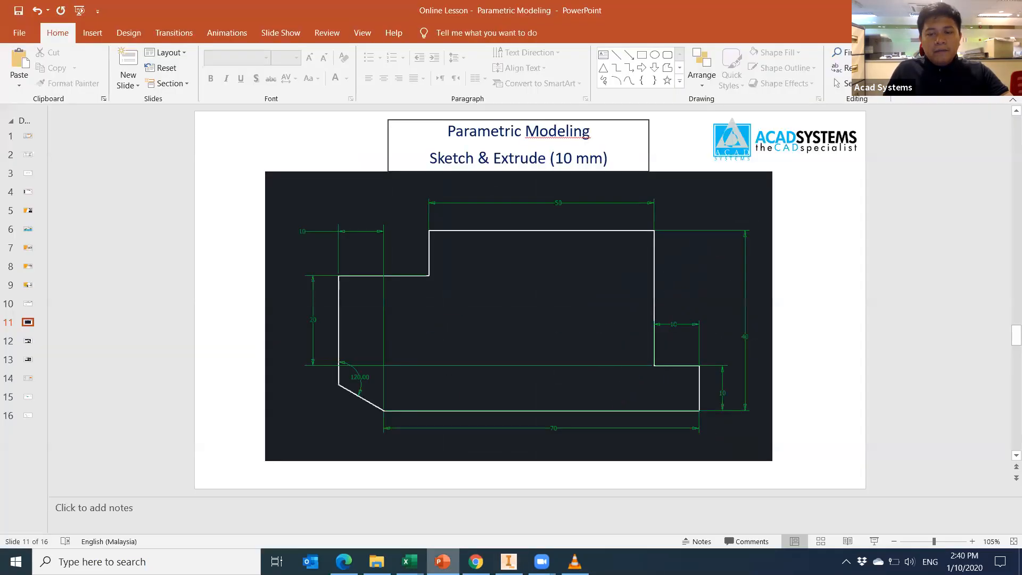
{"action": "key", "text": "alt+Tab"}
Continue the stepped outline across the top and left step, closing it with a sloped edge at the origin.
{"action": "left_click", "coordinate": [653, 253]}
{"action": "left_click", "coordinate": [653, 128]}
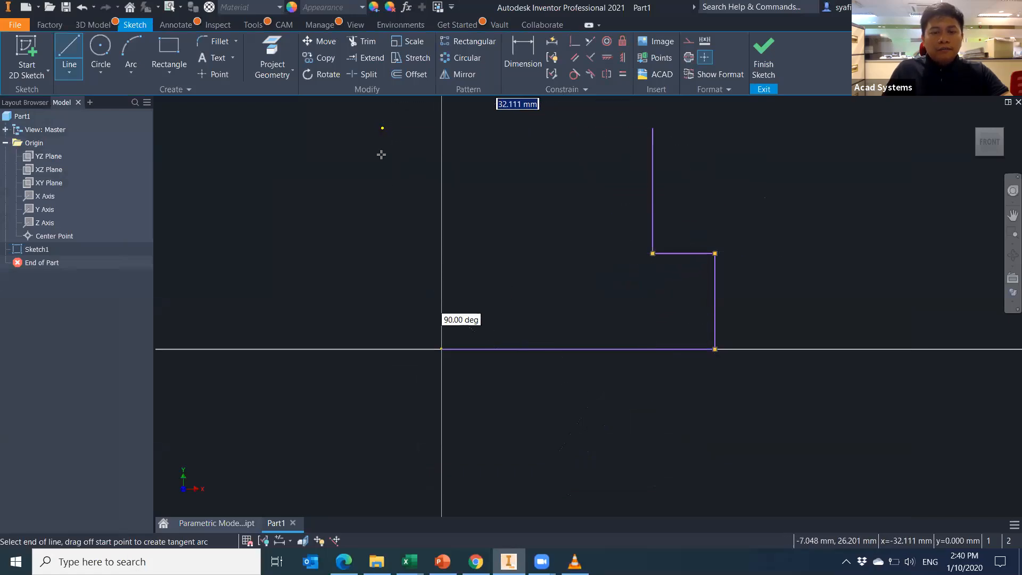
{"action": "left_click", "coordinate": [381, 154]}
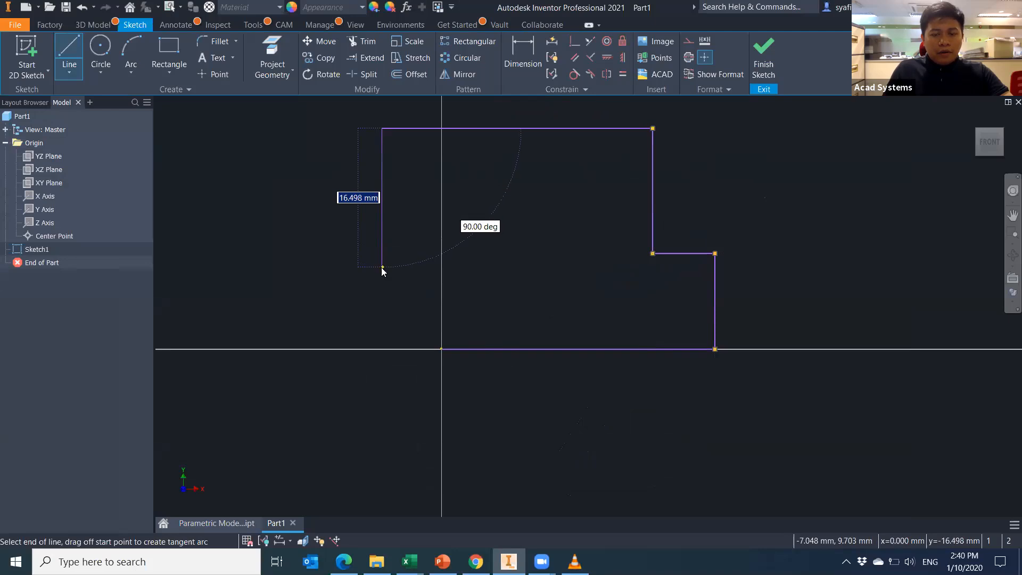
{"action": "left_click", "coordinate": [383, 268]}
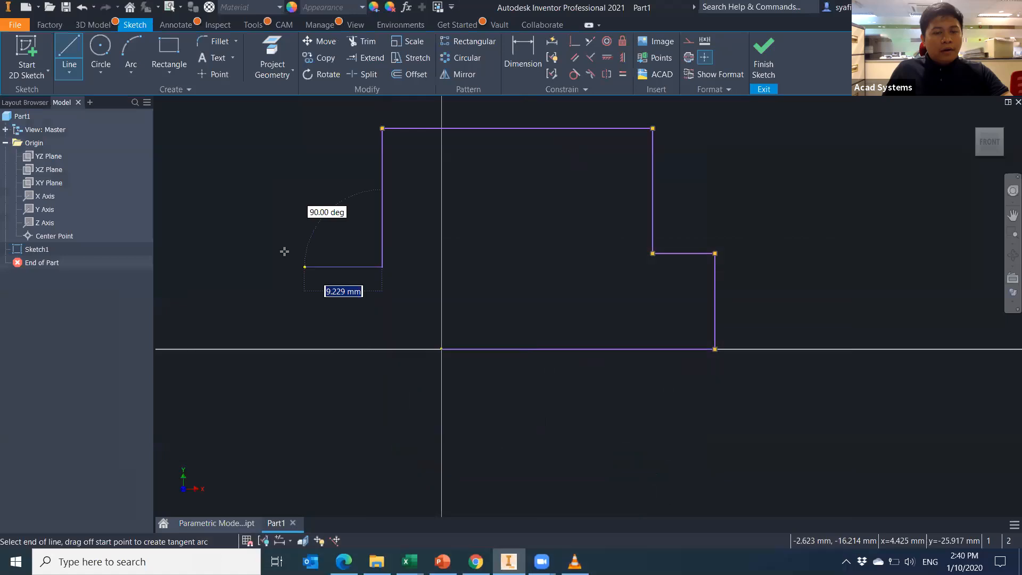
{"action": "left_click", "coordinate": [276, 267]}
{"action": "left_click", "coordinate": [276, 328]}
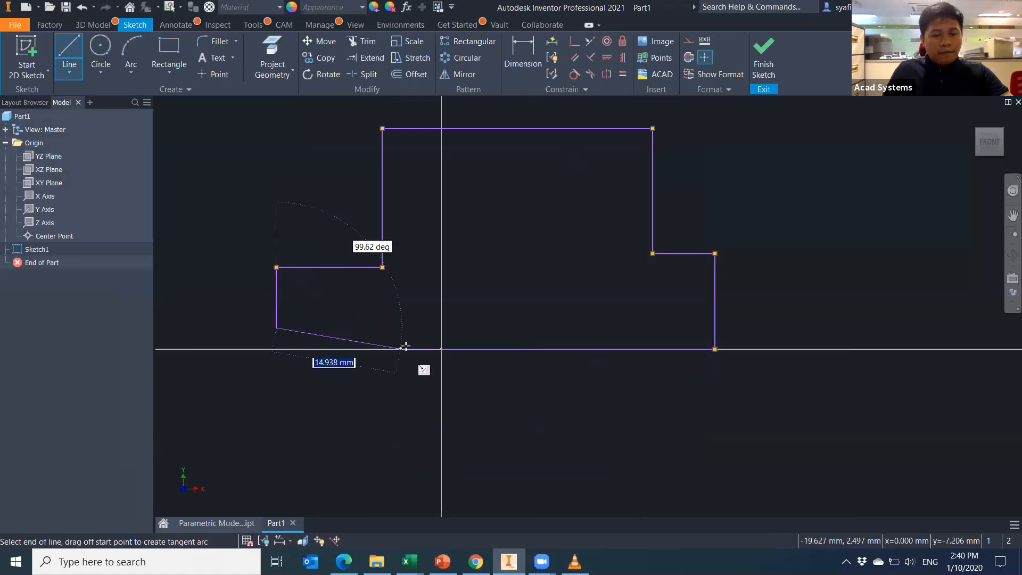
{"action": "left_click", "coordinate": [442, 349]}
{"action": "key", "text": "Escape"}
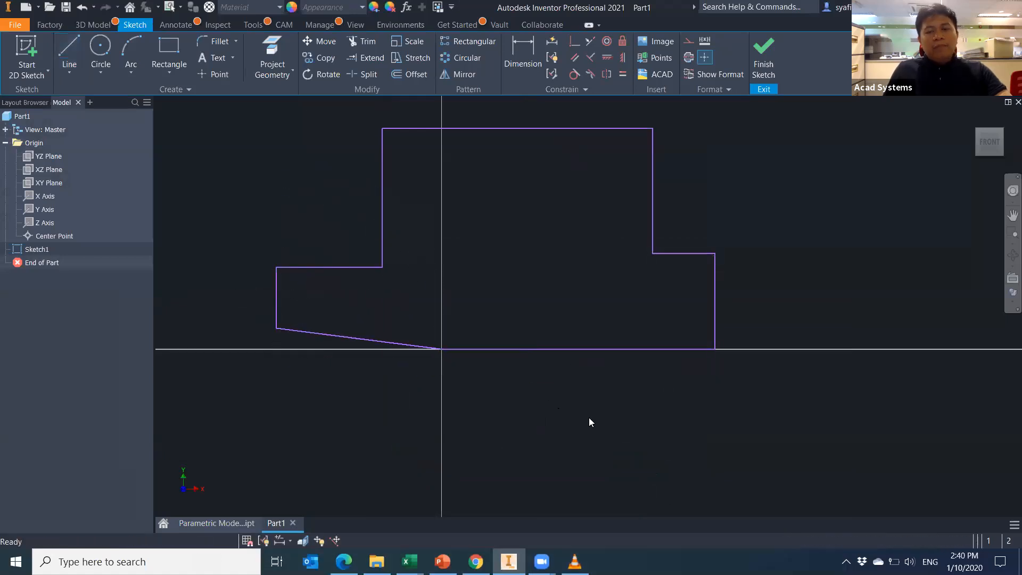
{"action": "middle_click_drag", "start_coordinate": [589, 417], "coordinate": [609, 437]}
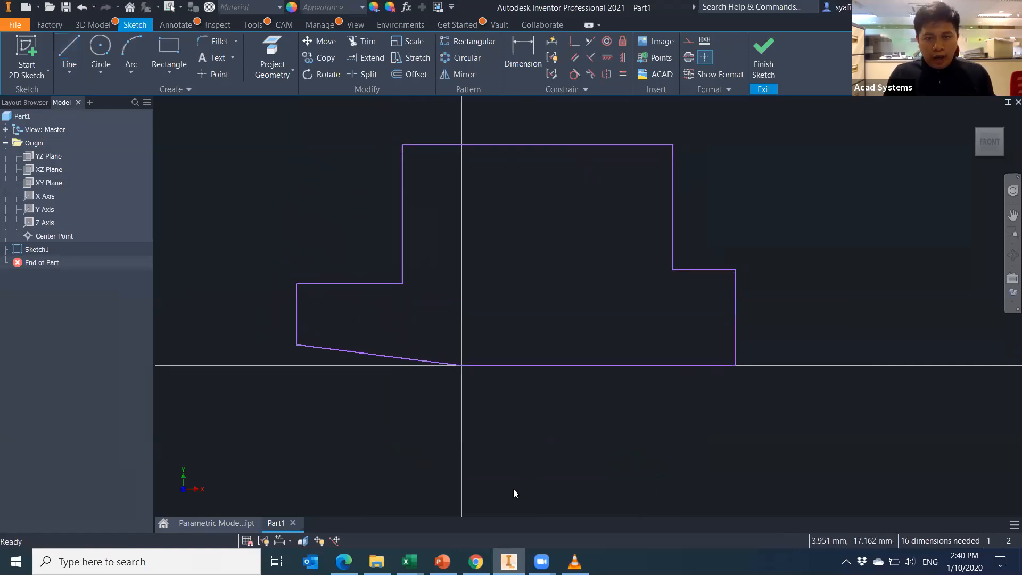
Place a width dimension from the origin to the right vertical edge of the profile.
{"action": "left_click", "coordinate": [527, 54]}
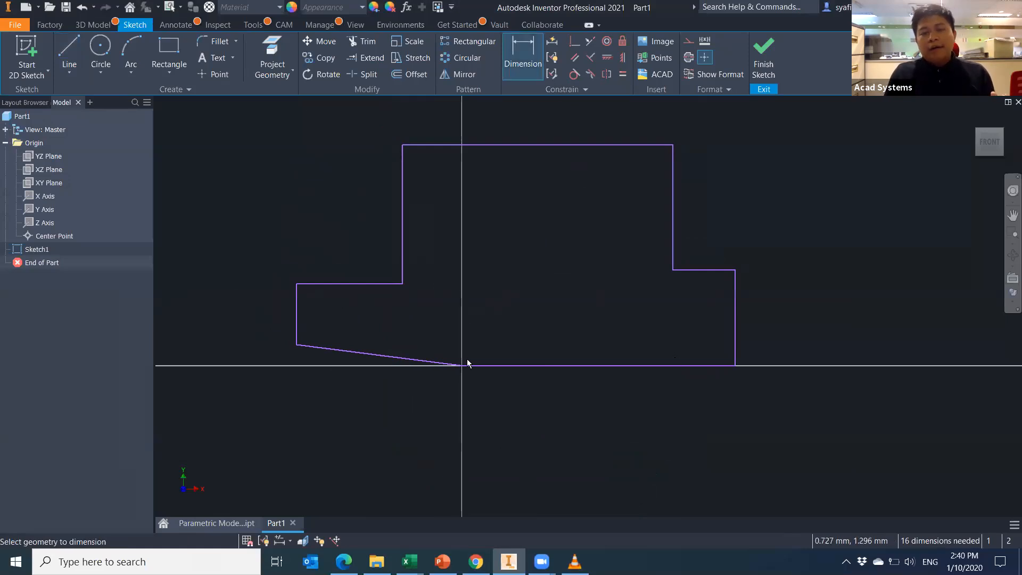
{"action": "left_click", "coordinate": [735, 329]}
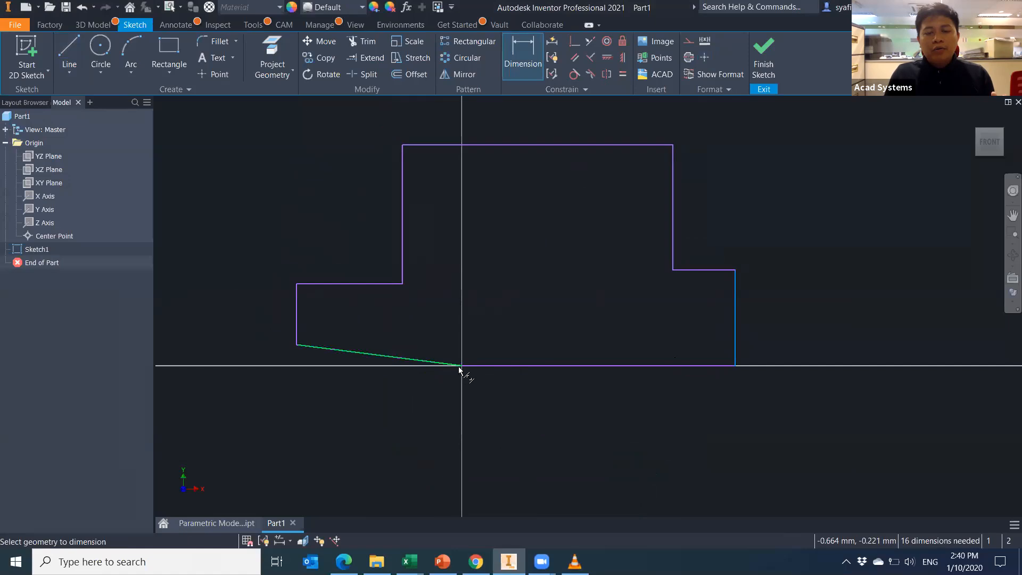
{"action": "left_click", "coordinate": [462, 365]}
{"action": "left_click", "coordinate": [605, 418]}
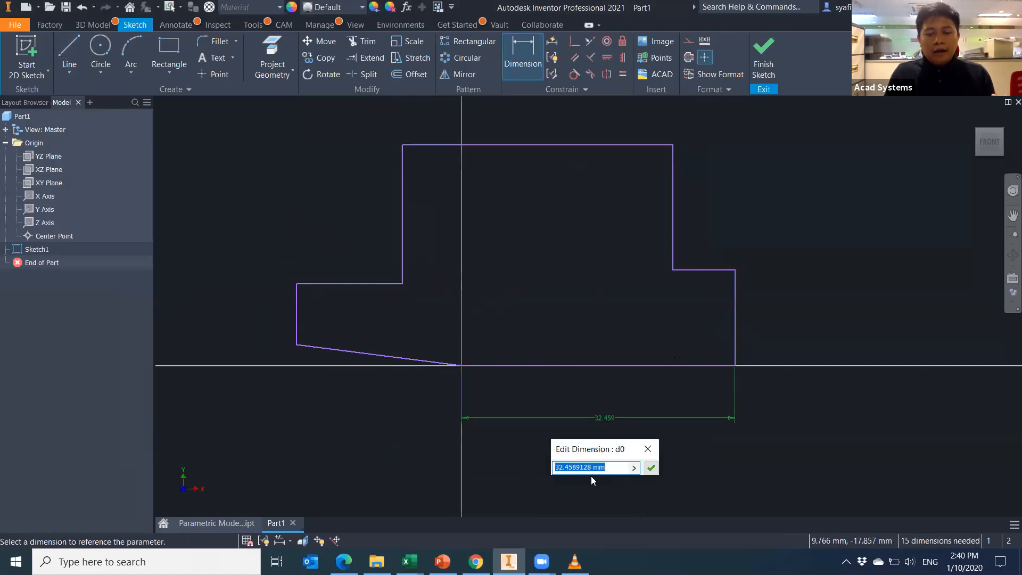
{"action": "mouse_move", "coordinate": [442, 560]}
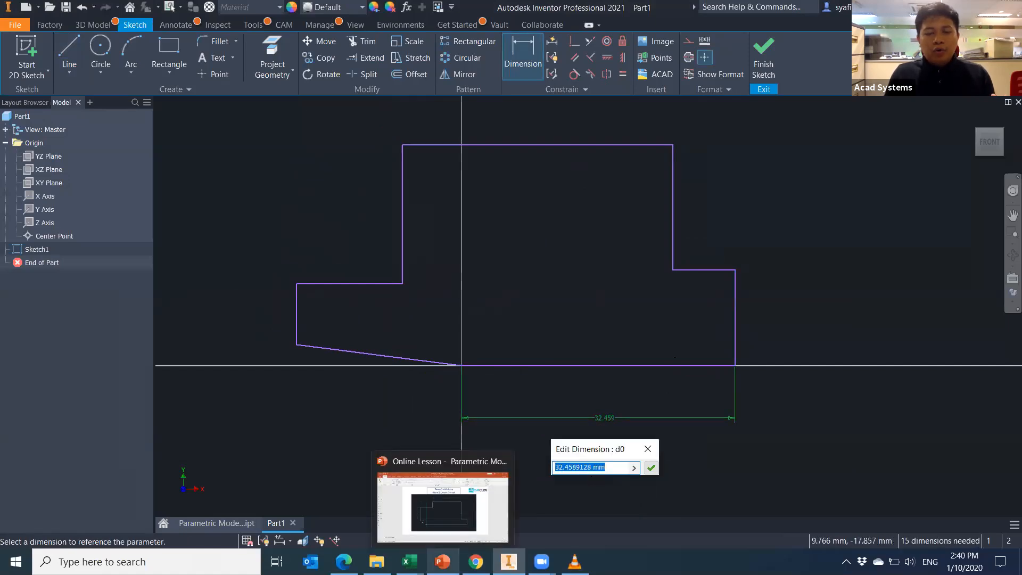
{"action": "left_click", "coordinate": [454, 527]}
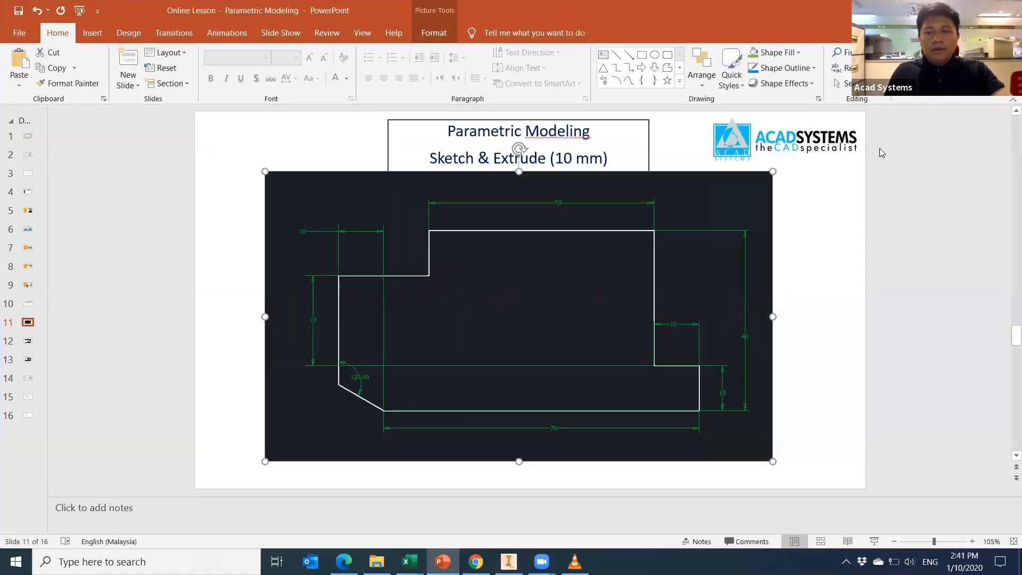
{"action": "key", "text": "alt+Tab"}
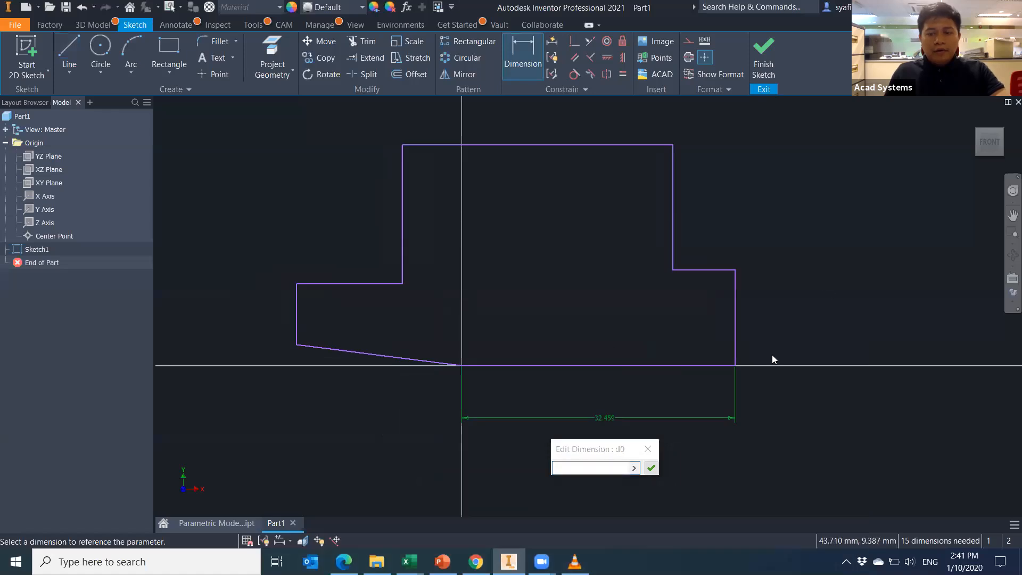
{"action": "left_click", "coordinate": [648, 449]}
{"action": "mouse_move", "coordinate": [844, 279]}
{"action": "middle_mouse_down"}
{"action": "mouse_move", "coordinate": [830, 292]}
{"action": "mouse_move", "coordinate": [745, 296]}
{"action": "middle_mouse_up"}
{"action": "middle_click_drag", "start_coordinate": [731, 352], "coordinate": [707, 349]}
{"action": "key", "text": "Escape"}
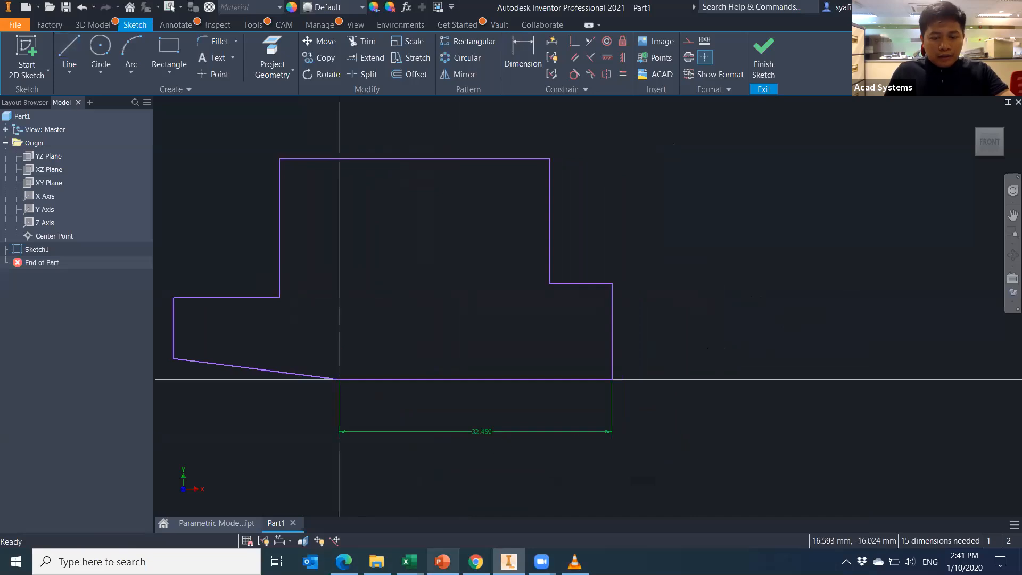
Save the slide's reference drawing as Picture1 PNG on the Desktop.
{"action": "key", "text": "alt+Tab"}
{"action": "right_click", "coordinate": [538, 336]}
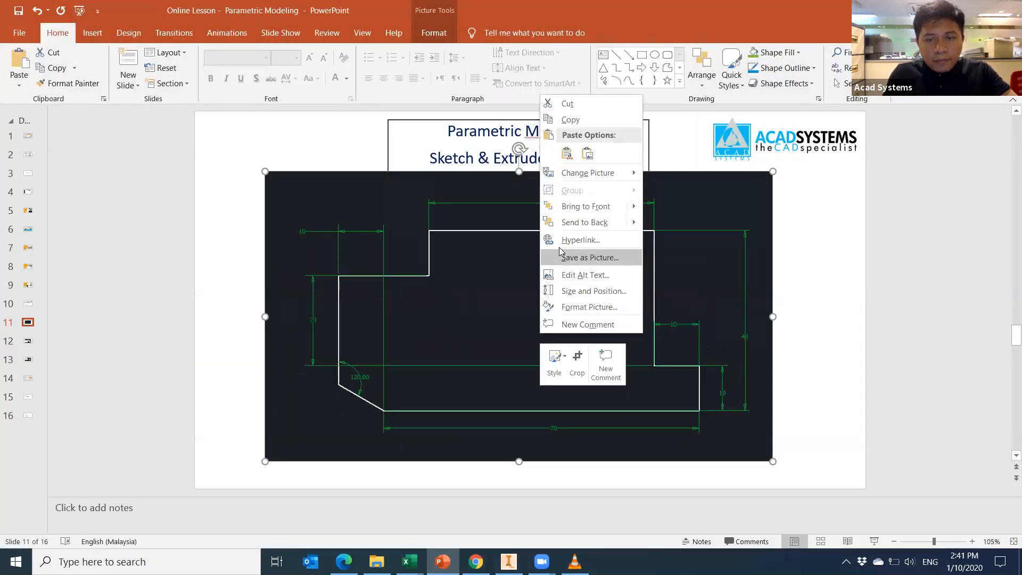
{"action": "left_click", "coordinate": [580, 258]}
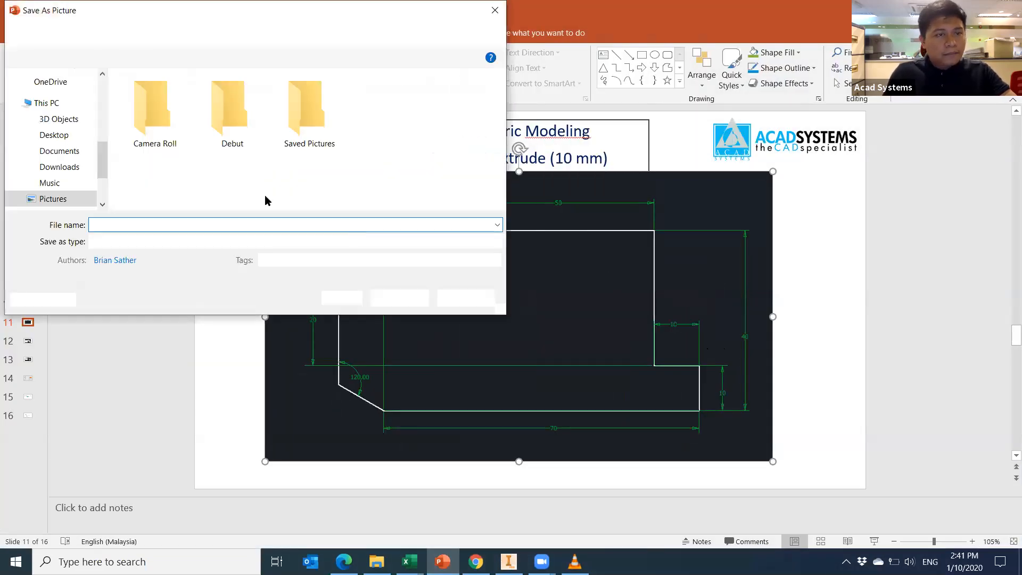
{"action": "left_click_drag", "start_coordinate": [102, 143], "coordinate": [101, 84]}
{"action": "left_click", "coordinate": [59, 103]}
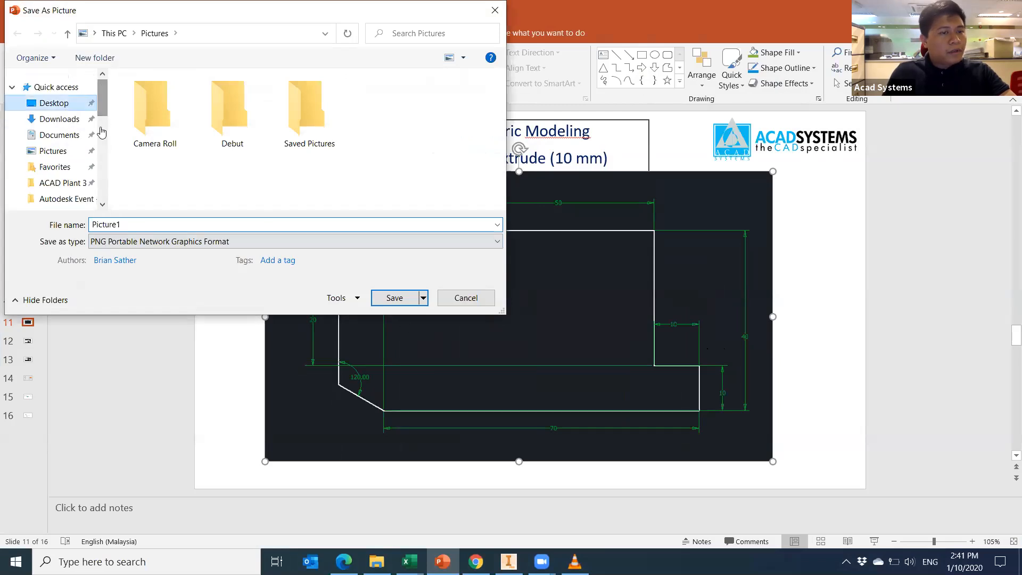
{"action": "left_click", "coordinate": [394, 298]}
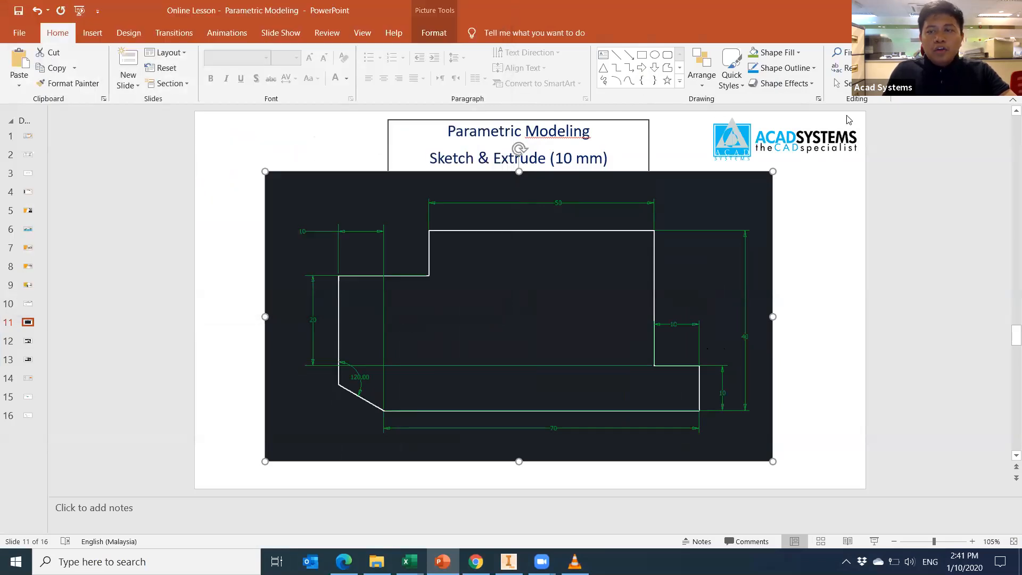
{"action": "key", "text": "alt+Tab"}
Insert Picture1 from the Desktop, sorted by date modified, and place it beside the profile.
{"action": "left_click", "coordinate": [665, 44]}
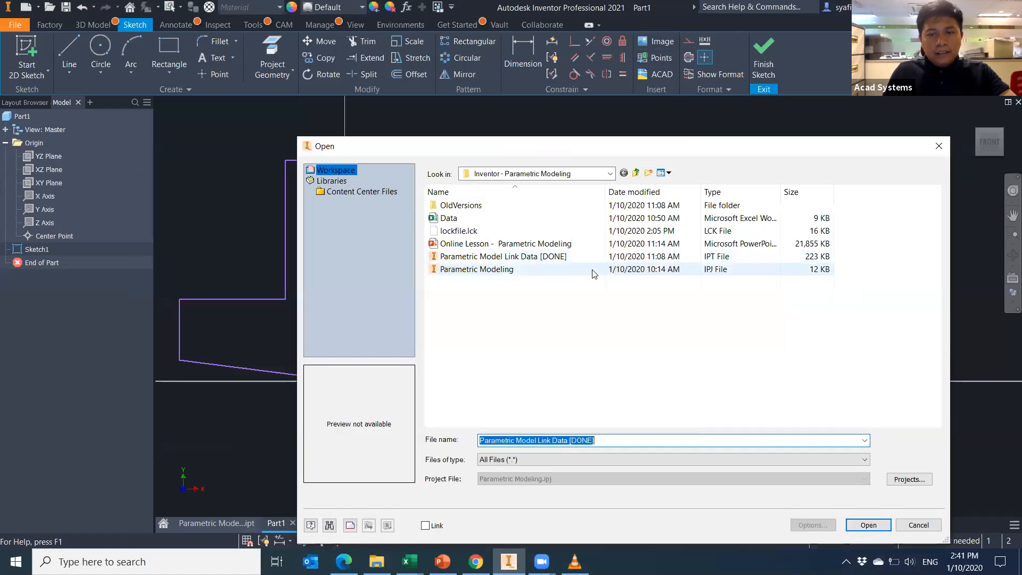
{"action": "left_click", "coordinate": [610, 173]}
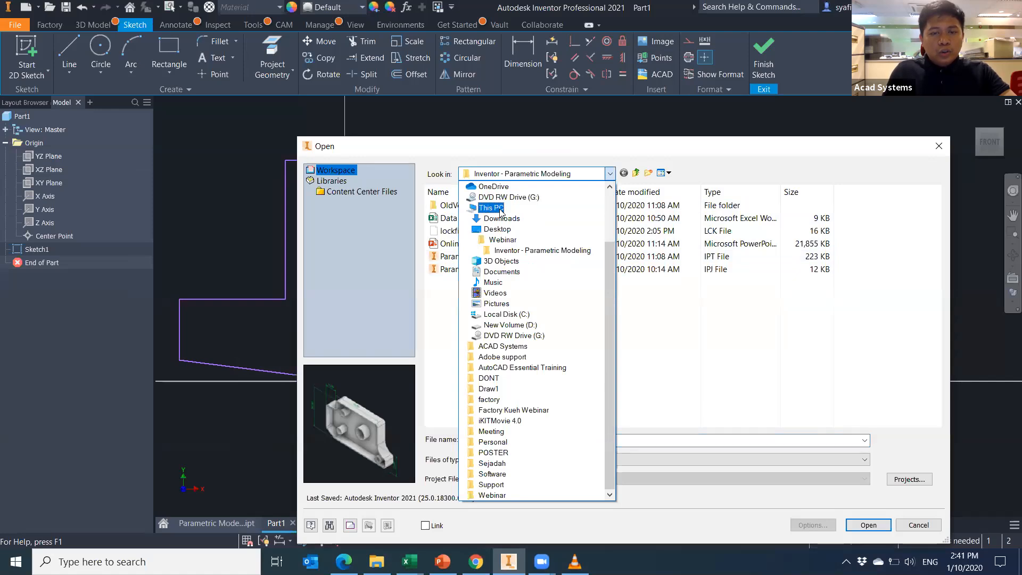
{"action": "left_click", "coordinate": [497, 229]}
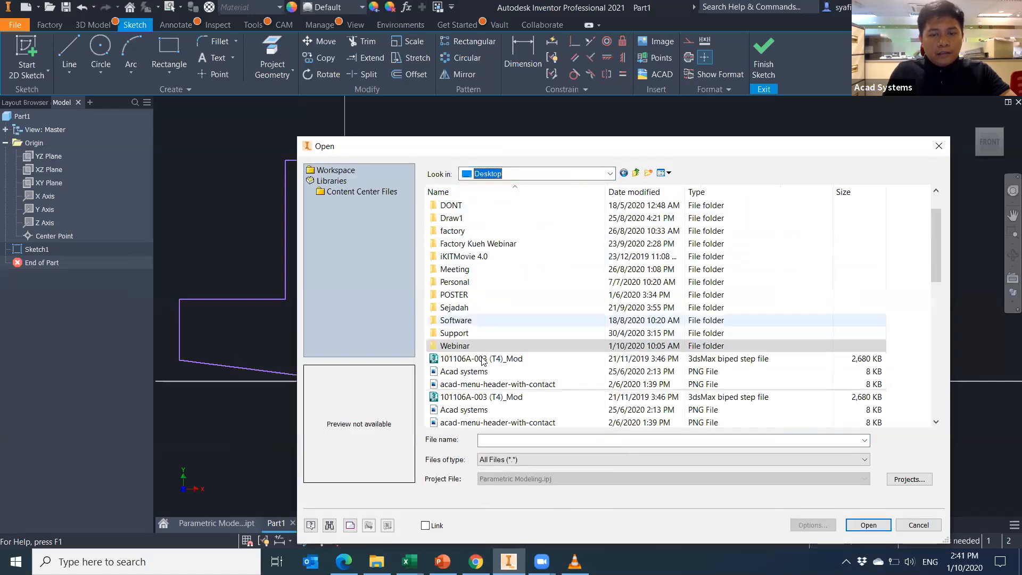
{"action": "scroll", "coordinate": [483, 361], "scroll_direction": "down", "scroll_amount": 8}
{"action": "scroll", "coordinate": [479, 394], "scroll_direction": "up", "scroll_amount": 10}
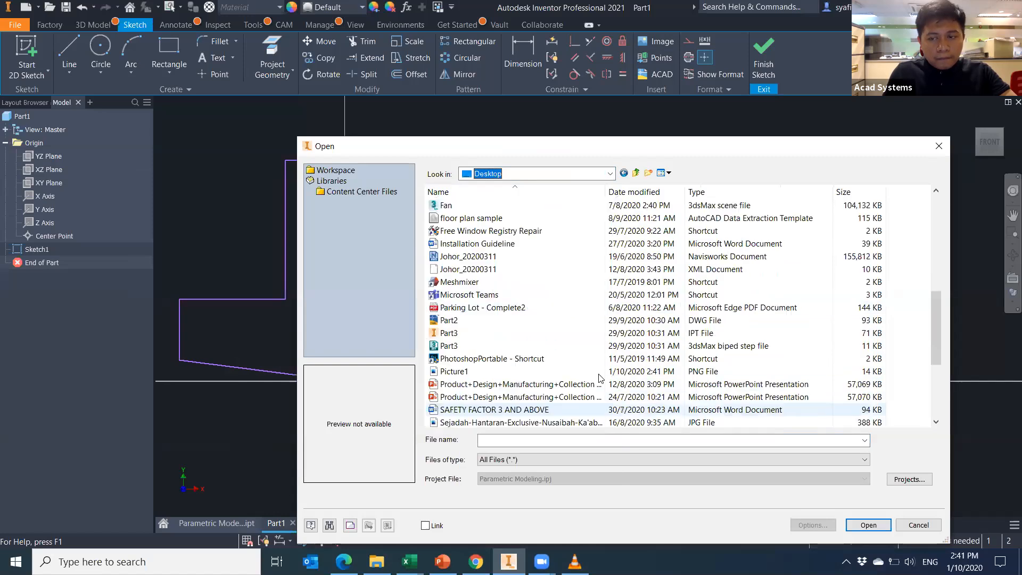
{"action": "left_click", "coordinate": [643, 194]}
{"action": "scroll", "coordinate": [527, 210], "scroll_direction": "up", "scroll_amount": 10}
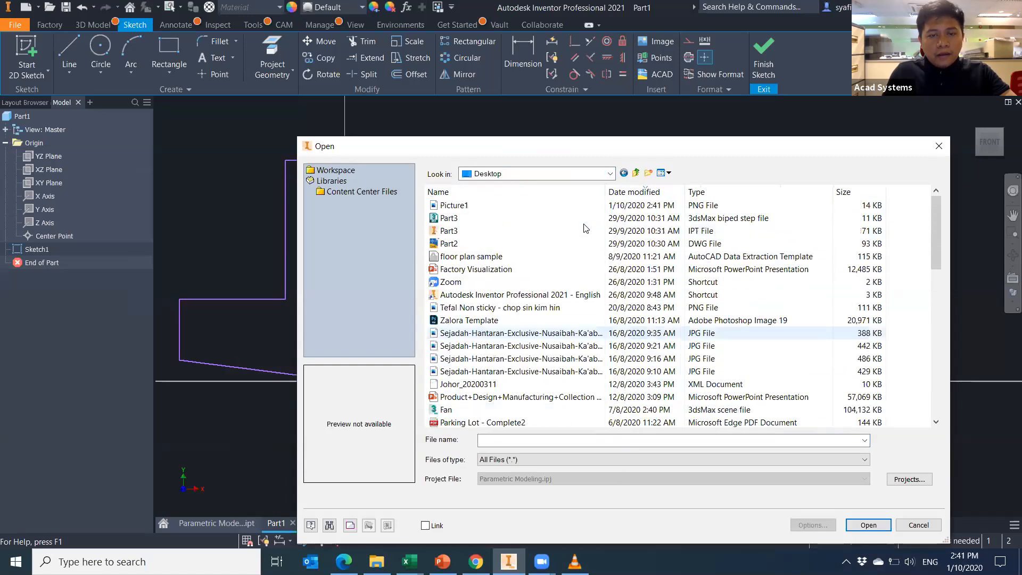
{"action": "double_click", "coordinate": [527, 210]}
{"action": "scroll", "coordinate": [665, 213], "scroll_direction": "down", "scroll_amount": 8}
{"action": "middle_click_drag", "start_coordinate": [662, 216], "coordinate": [599, 221]}
{"action": "left_click", "coordinate": [663, 152]}
{"action": "scroll", "coordinate": [674, 199], "scroll_direction": "down", "scroll_amount": 6}
{"action": "scroll", "coordinate": [681, 217], "scroll_direction": "up", "scroll_amount": 7}
{"action": "scroll", "coordinate": [680, 194], "scroll_direction": "up", "scroll_amount": 4}
{"action": "key", "text": "Escape"}
Set the profile's base width dimension to 70.
{"action": "middle_click_drag", "start_coordinate": [628, 249], "coordinate": [641, 297]}
{"action": "middle_click", "coordinate": [641, 297]}
{"action": "middle_click", "coordinate": [641, 297]}
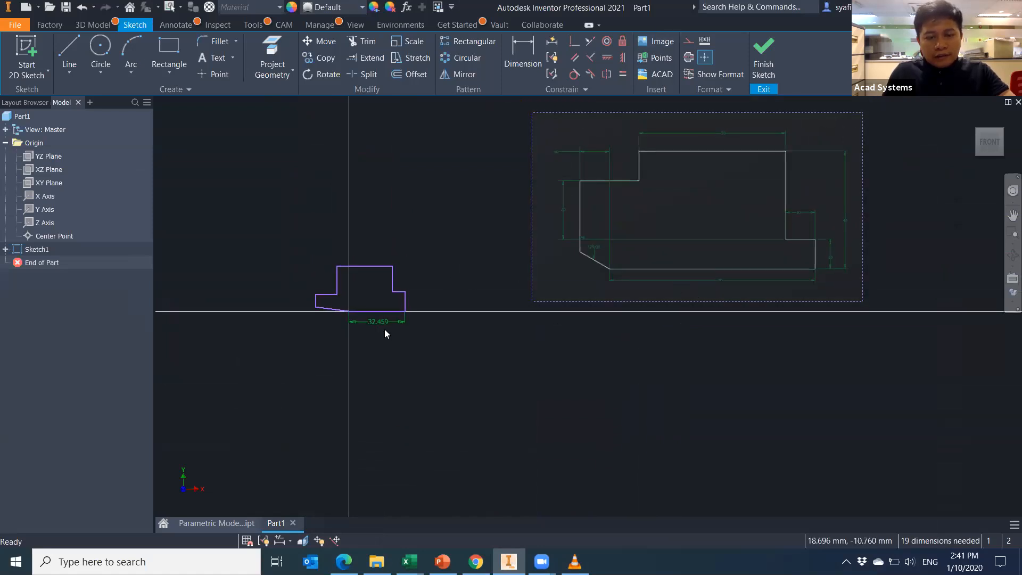
{"action": "left_click", "coordinate": [387, 327]}
{"action": "type", "text": "7"}
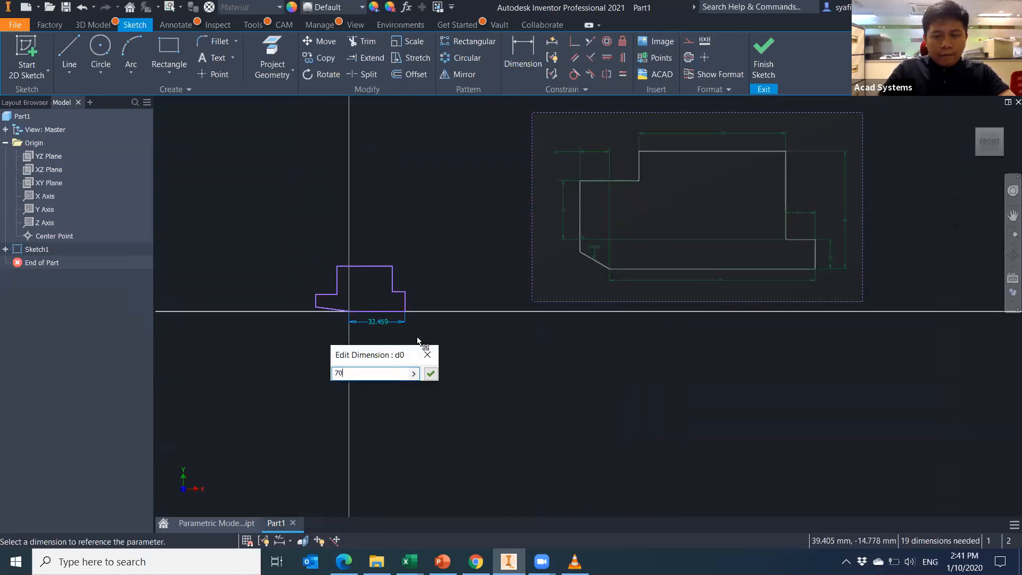
{"action": "type", "text": "0"}
{"action": "key", "text": "Return"}
Dimension the right foot height and step width to 10 each.
{"action": "left_click", "coordinate": [437, 292]}
{"action": "left_click", "coordinate": [436, 311]}
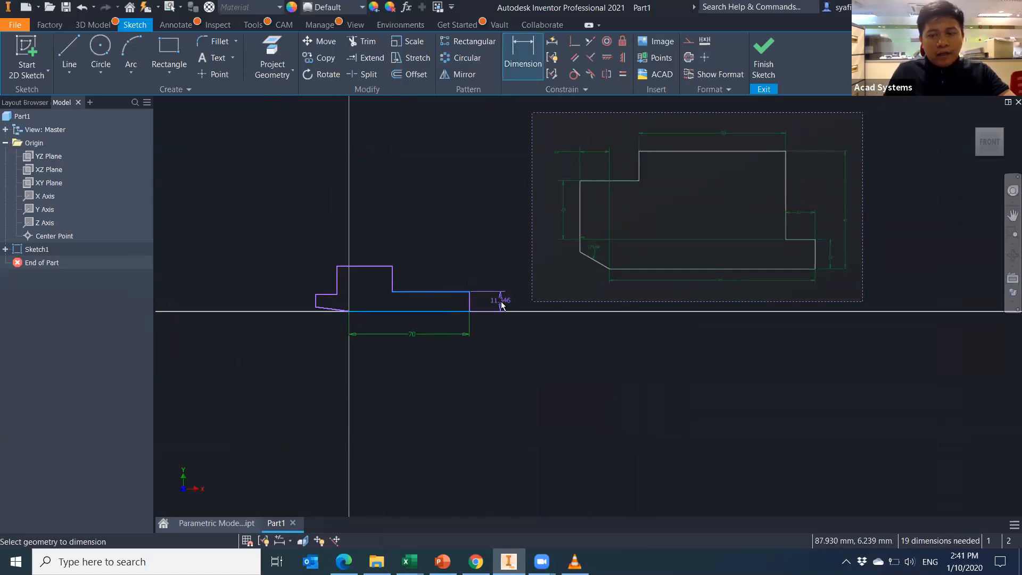
{"action": "left_click", "coordinate": [506, 327]}
{"action": "type", "text": "10"}
{"action": "key", "text": "Return"}
{"action": "left_click", "coordinate": [393, 298]}
{"action": "left_click", "coordinate": [469, 306]}
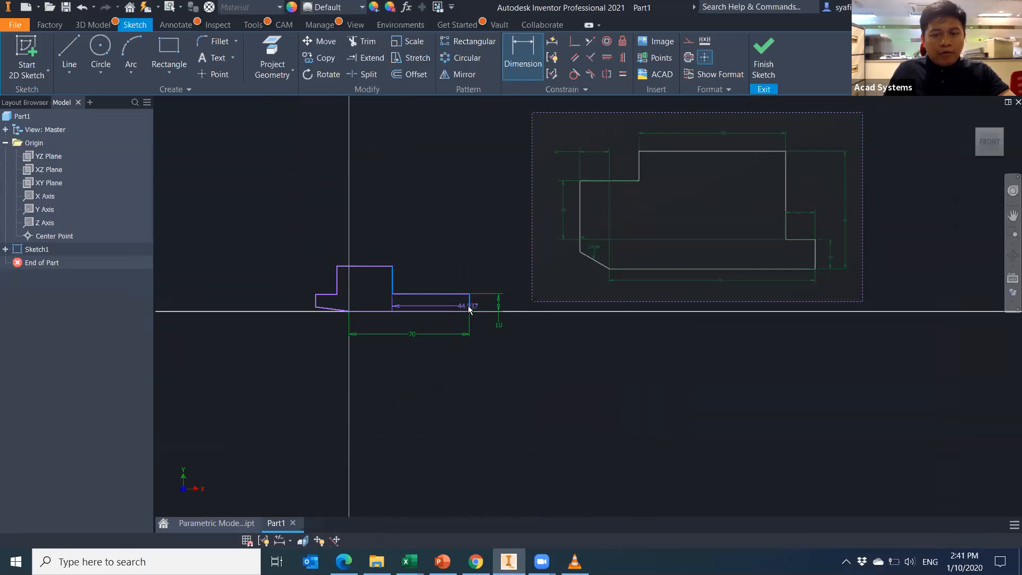
{"action": "left_click", "coordinate": [457, 257]}
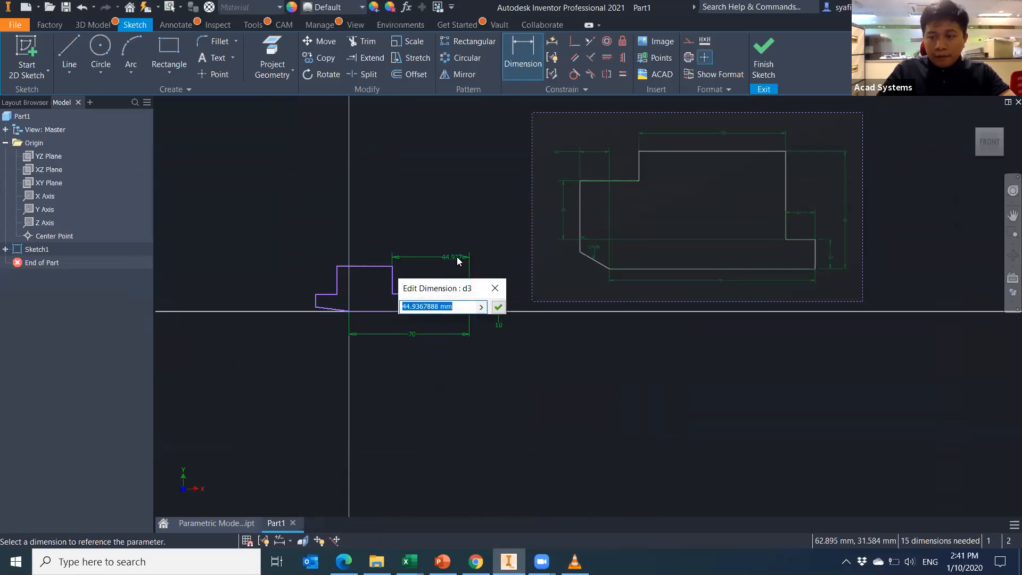
{"action": "type", "text": "10"}
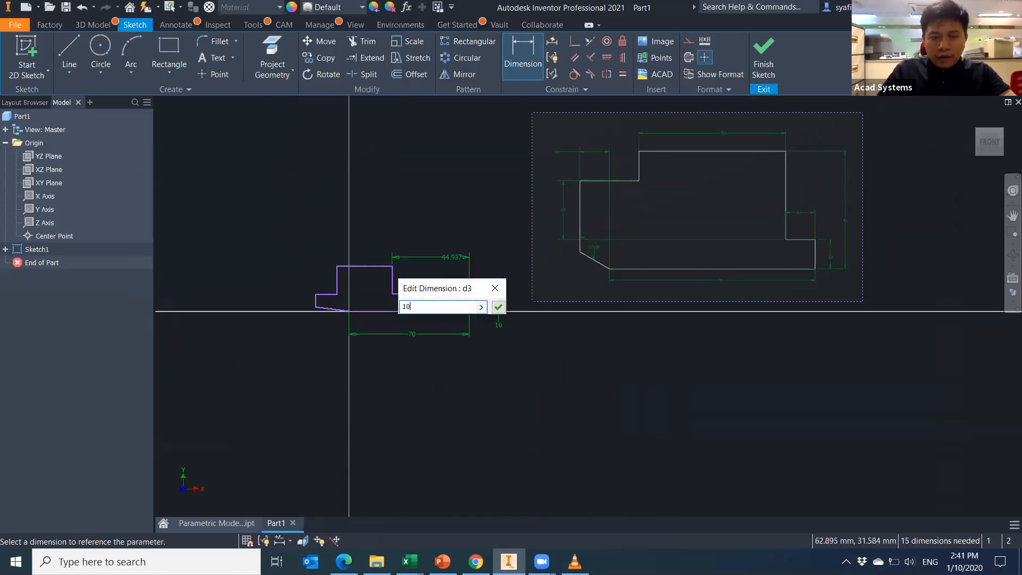
{"action": "key", "text": "Return"}
Add a vertical dimension from the bottom line giving an overall height of 40.
{"action": "left_click", "coordinate": [438, 310]}
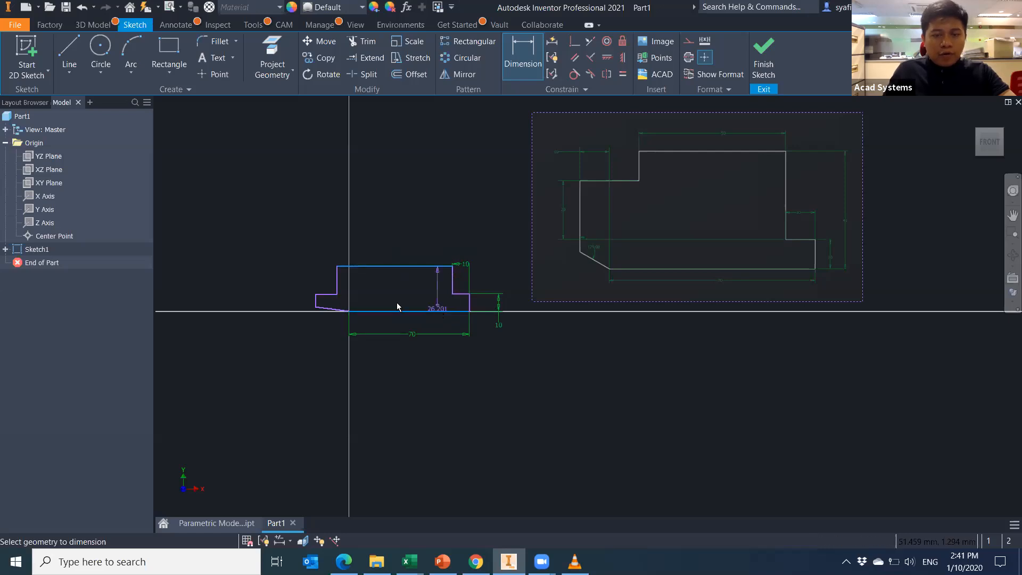
{"action": "left_click", "coordinate": [537, 299]}
{"action": "type", "text": "4"}
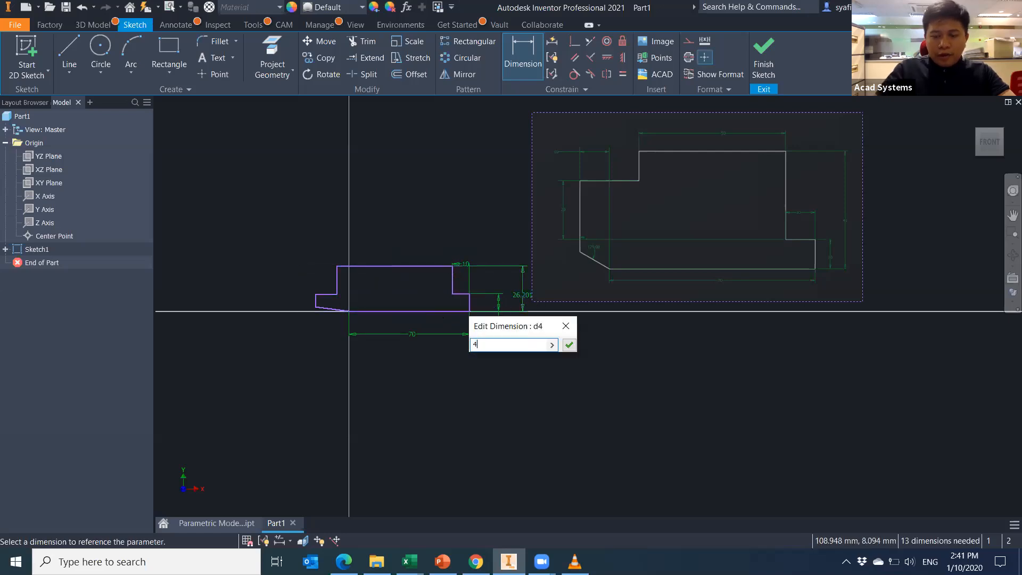
{"action": "type", "text": "03"}
{"action": "key", "text": "BackSpace"}
{"action": "key", "text": "Return"}
{"action": "key", "text": "Escape"}
Finish Sketch1 and review its parameters d0 70, d2 10, d3 10, d4 40 in Parameters.
{"action": "mouse_move", "coordinate": [590, 344]}
{"action": "middle_mouse_down"}
{"action": "mouse_move", "coordinate": [552, 412]}
{"action": "mouse_move", "coordinate": [595, 337]}
{"action": "mouse_move", "coordinate": [544, 377]}
{"action": "mouse_move", "coordinate": [545, 395]}
{"action": "mouse_move", "coordinate": [630, 452]}
{"action": "mouse_move", "coordinate": [622, 464]}
{"action": "middle_mouse_up"}
{"action": "scroll", "coordinate": [559, 343], "scroll_direction": "down", "scroll_amount": 3}
{"action": "scroll", "coordinate": [544, 377], "scroll_direction": "up", "scroll_amount": 3}
{"action": "scroll", "coordinate": [545, 400], "scroll_direction": "up", "scroll_amount": 3}
{"action": "scroll", "coordinate": [549, 401], "scroll_direction": "down", "scroll_amount": 1}
{"action": "mouse_move", "coordinate": [641, 331]}
{"action": "middle_mouse_down"}
{"action": "mouse_move", "coordinate": [681, 311]}
{"action": "mouse_move", "coordinate": [659, 339]}
{"action": "mouse_move", "coordinate": [665, 321]}
{"action": "middle_mouse_up"}
{"action": "left_click", "coordinate": [775, 63]}
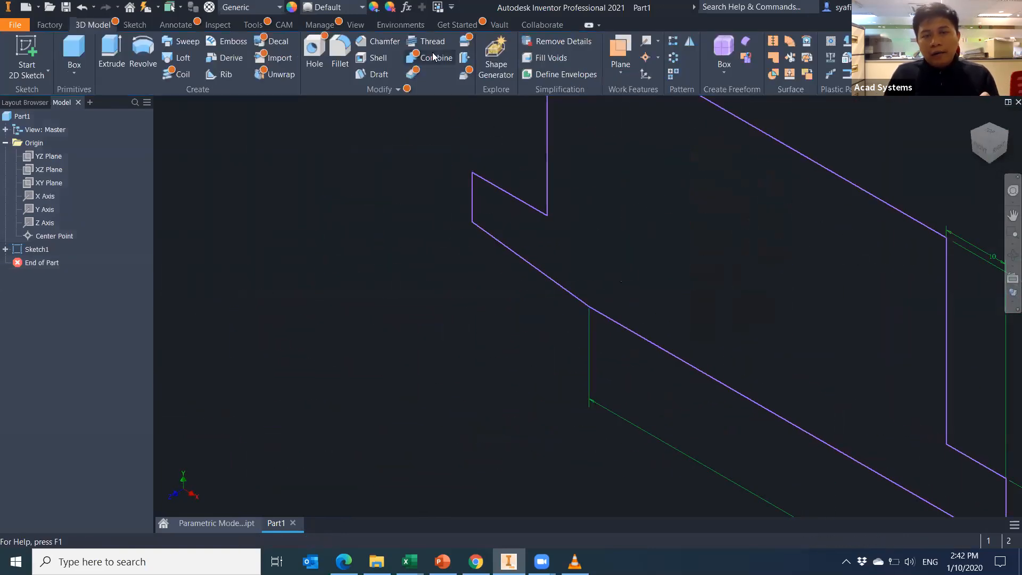
{"action": "left_click", "coordinate": [407, 8]}
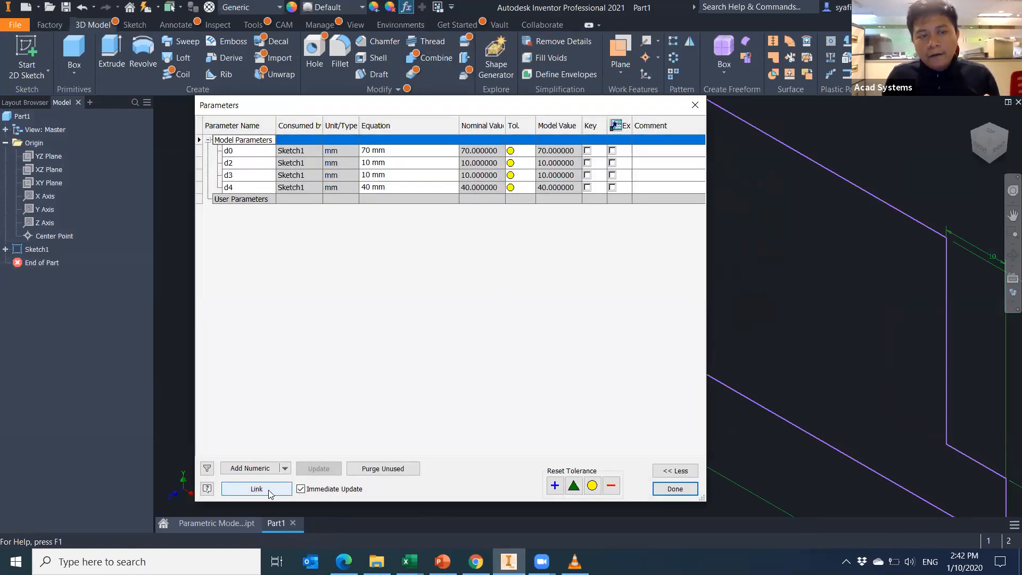
{"action": "left_click", "coordinate": [695, 106]}
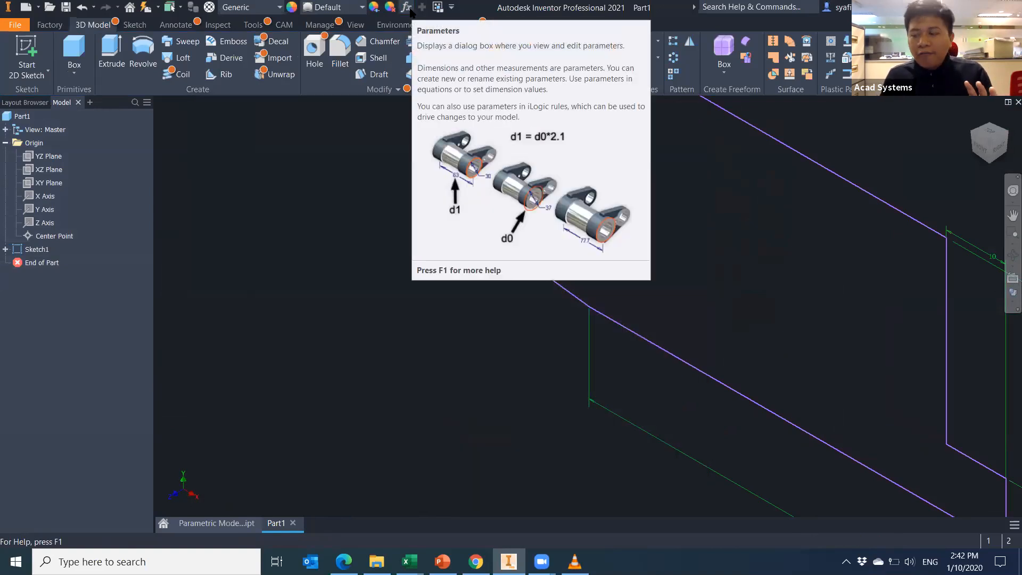
Link the Data spreadsheet from Webinar > Inventor - Parametric Modeling as the parameter source.
{"action": "left_click", "coordinate": [407, 7]}
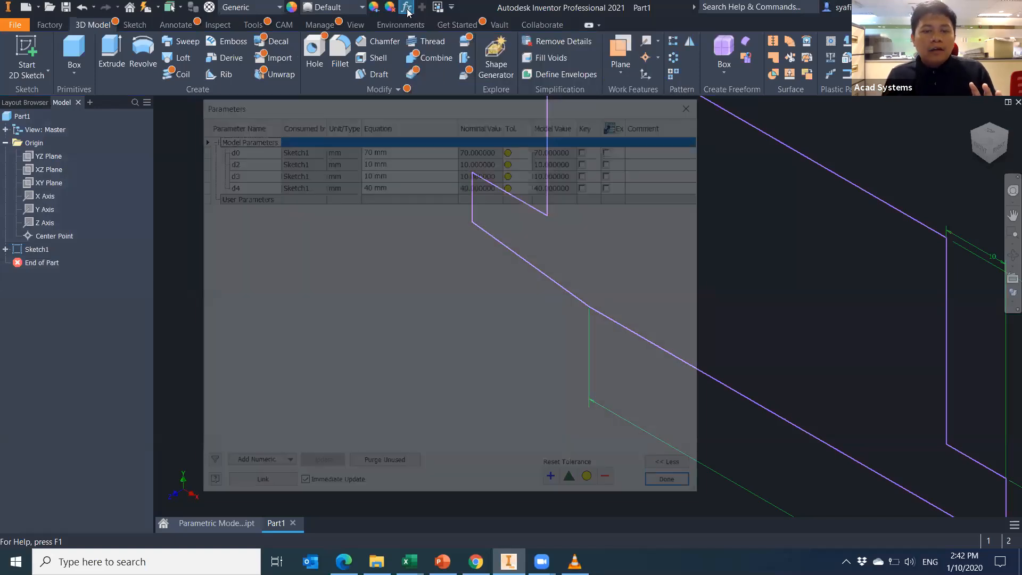
{"action": "left_click", "coordinate": [255, 489]}
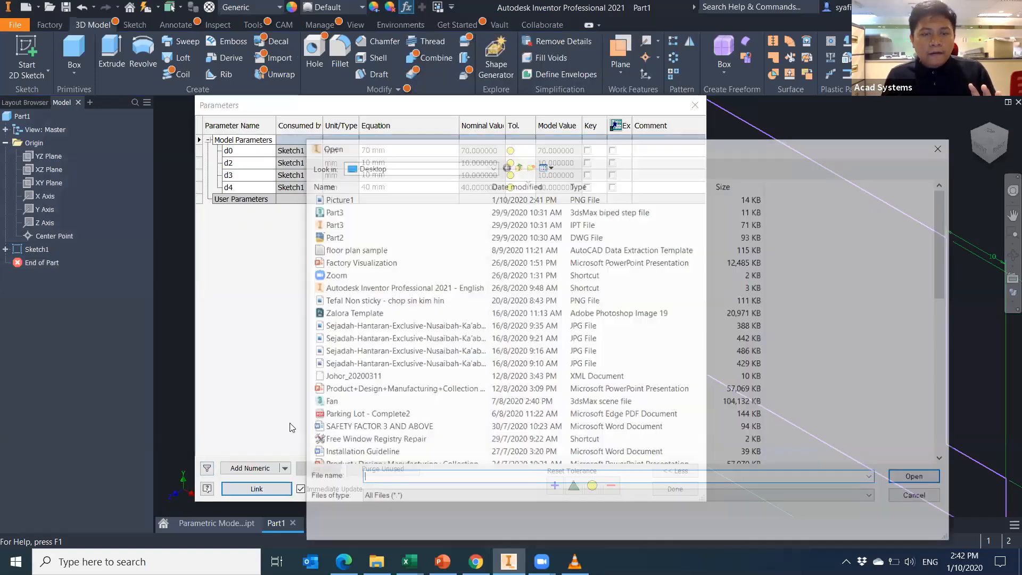
{"action": "scroll", "coordinate": [401, 389], "scroll_direction": "down", "scroll_amount": 10}
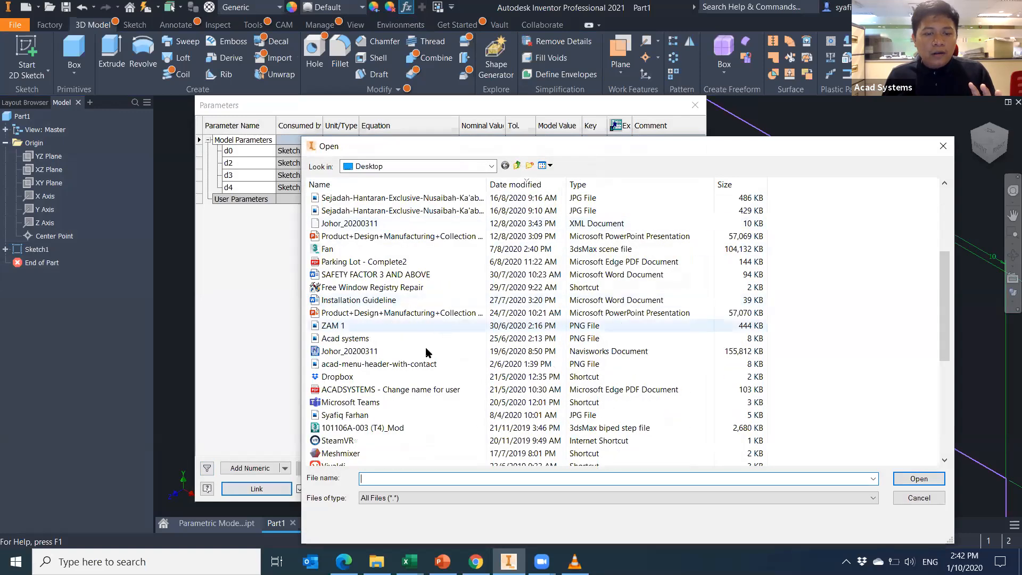
{"action": "double_click", "coordinate": [367, 274]}
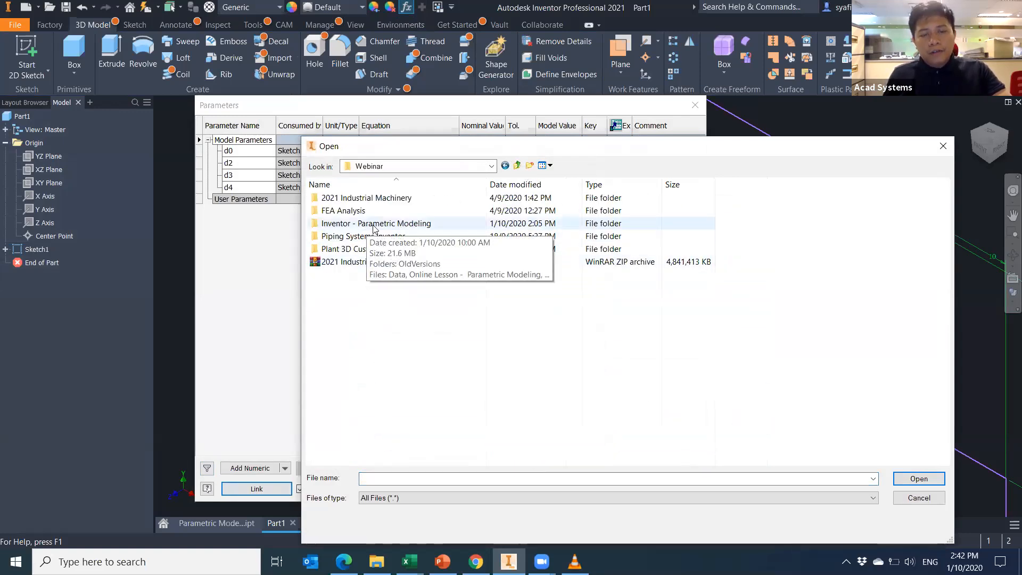
{"action": "double_click", "coordinate": [366, 224]}
{"action": "left_click", "coordinate": [360, 213]}
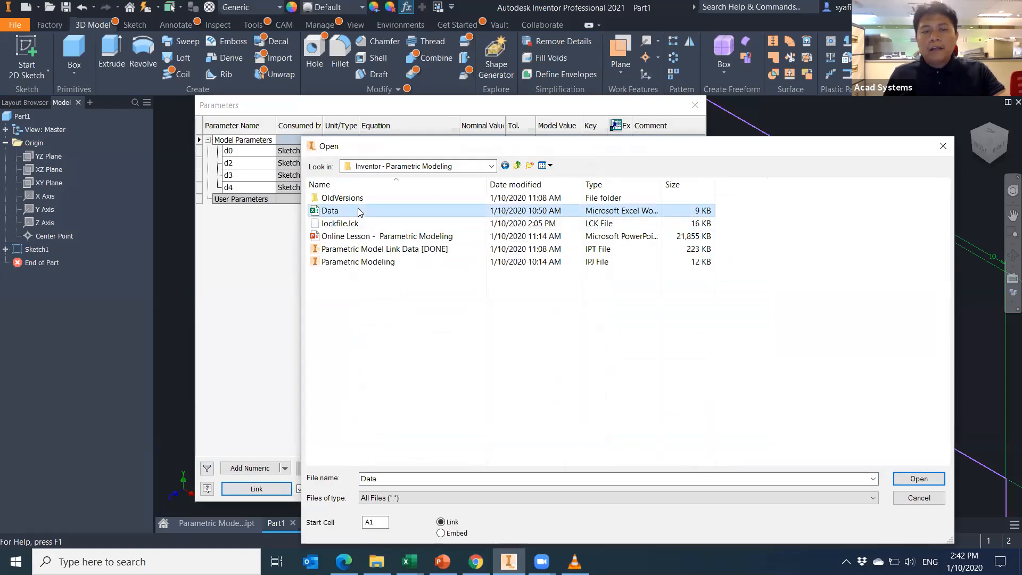
{"action": "double_click", "coordinate": [360, 213]}
{"action": "left_click", "coordinate": [494, 340]}
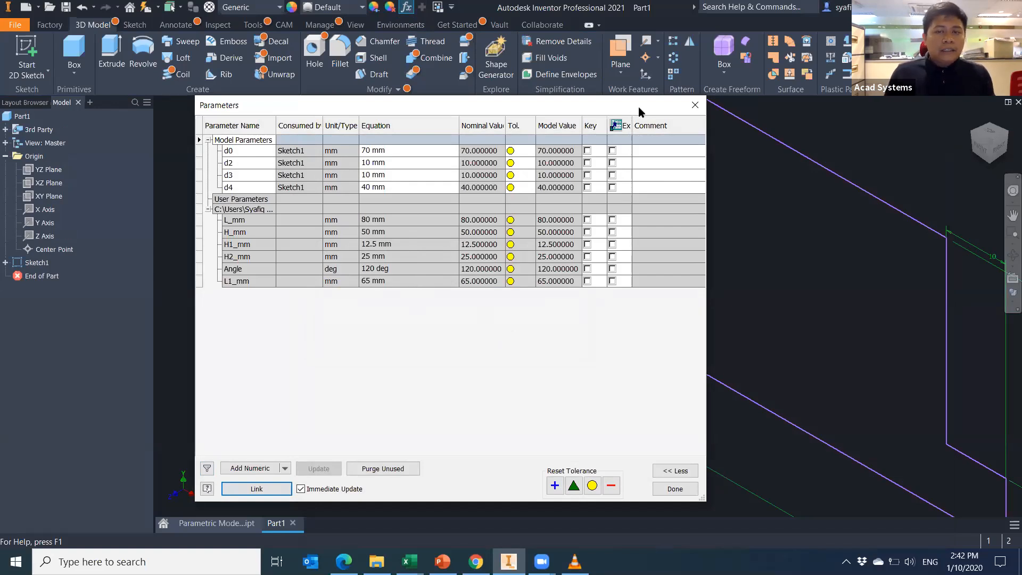
{"action": "left_click", "coordinate": [695, 105]}
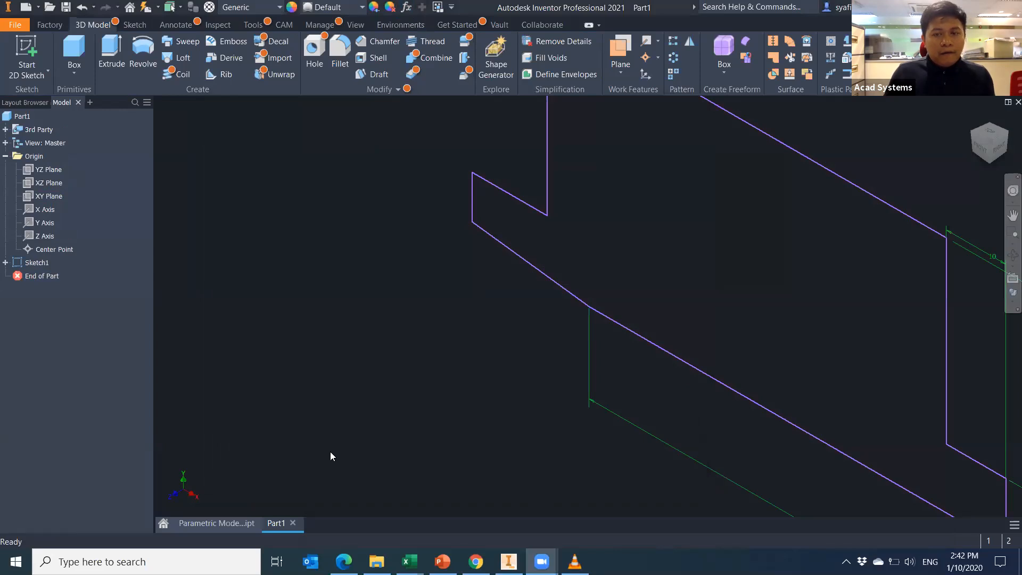
Open Sketch1 under Extrusion1 of the finished Parametric Model Link Data part for editing.
{"action": "left_click", "coordinate": [232, 520]}
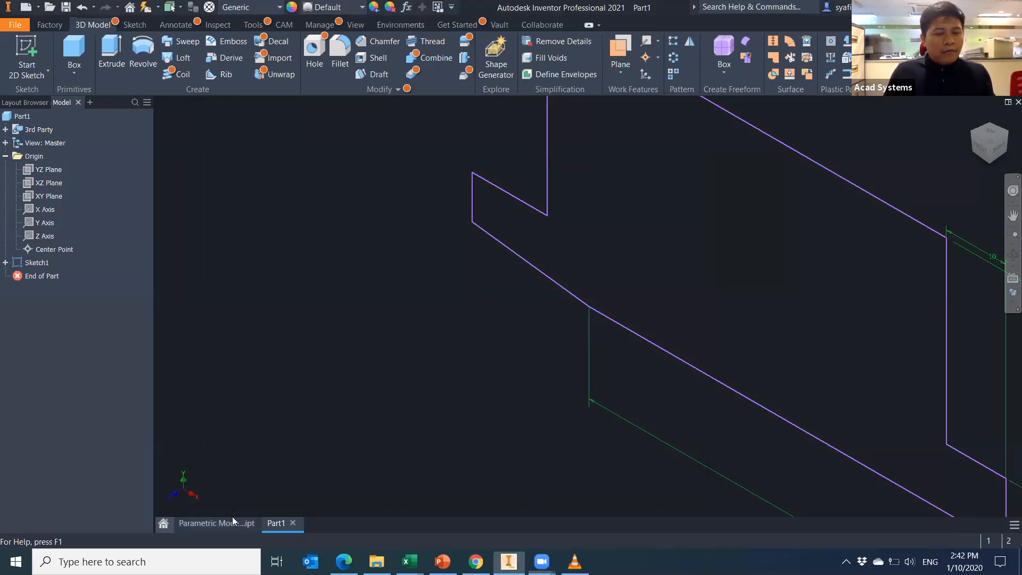
{"action": "left_click", "coordinate": [6, 196]}
{"action": "double_click", "coordinate": [47, 210]}
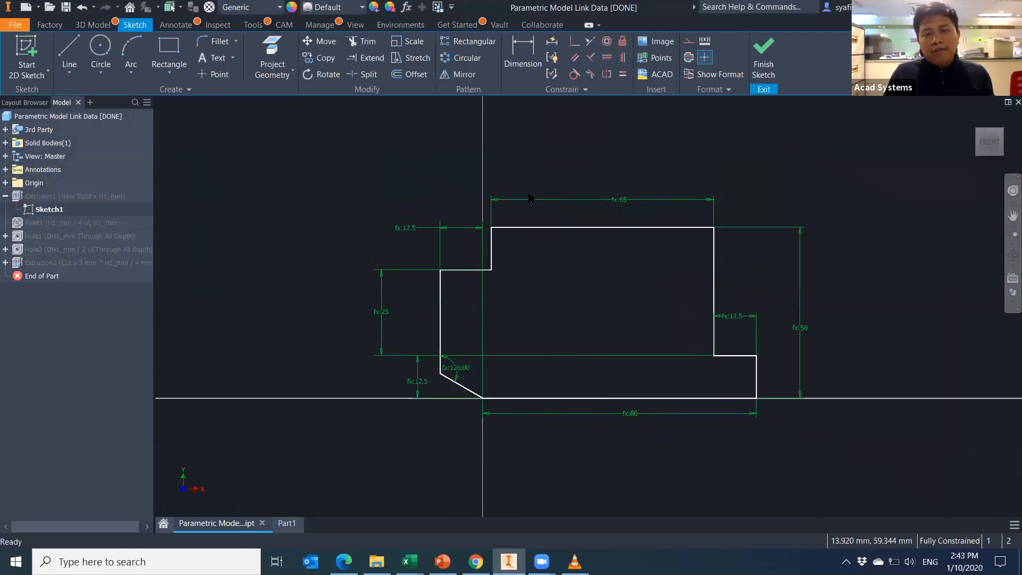
{"action": "middle_click_drag", "start_coordinate": [657, 332], "coordinate": [564, 320]}
{"action": "scroll", "coordinate": [708, 327], "scroll_direction": "up", "scroll_amount": 4}
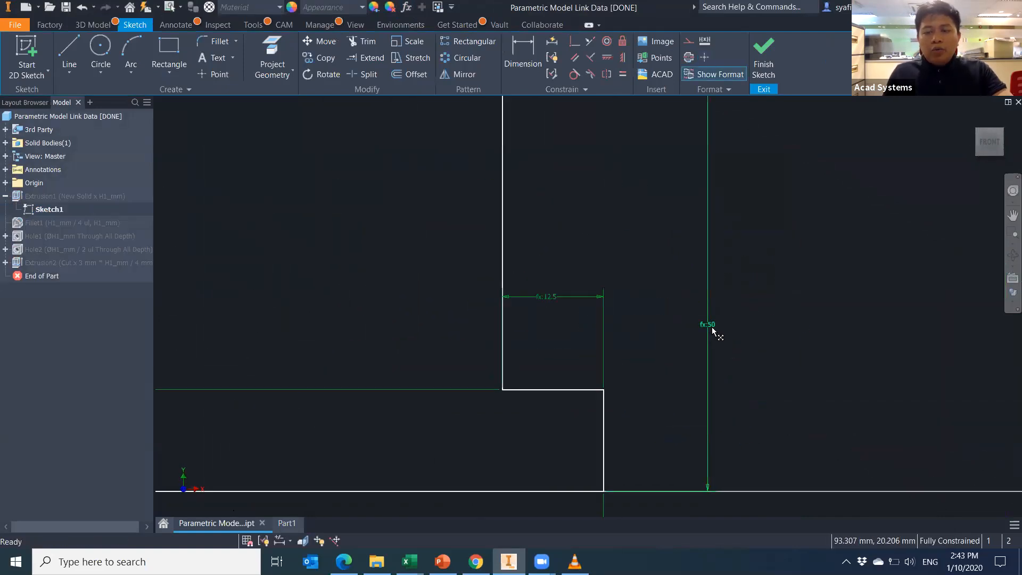
Inspect the 50 height dimension's parameter list to confirm it is driven by H_mm.
{"action": "double_click", "coordinate": [707, 325]}
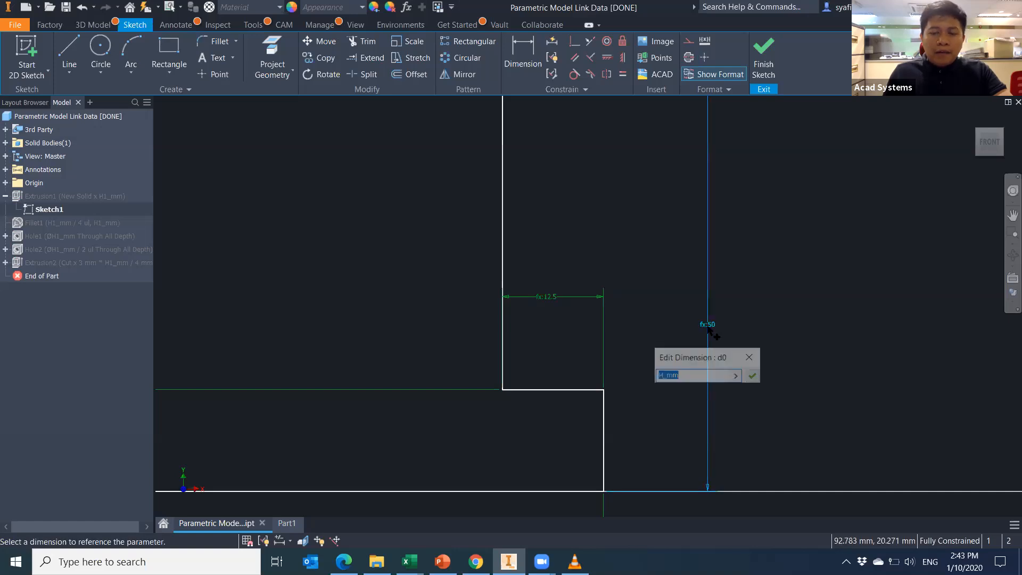
{"action": "left_click", "coordinate": [739, 377]}
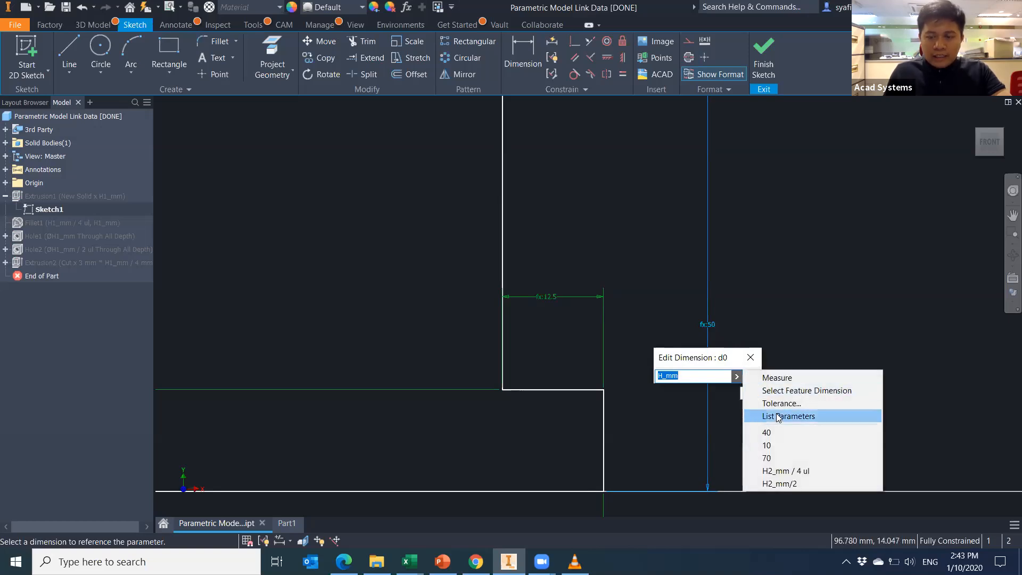
{"action": "left_click", "coordinate": [779, 417]}
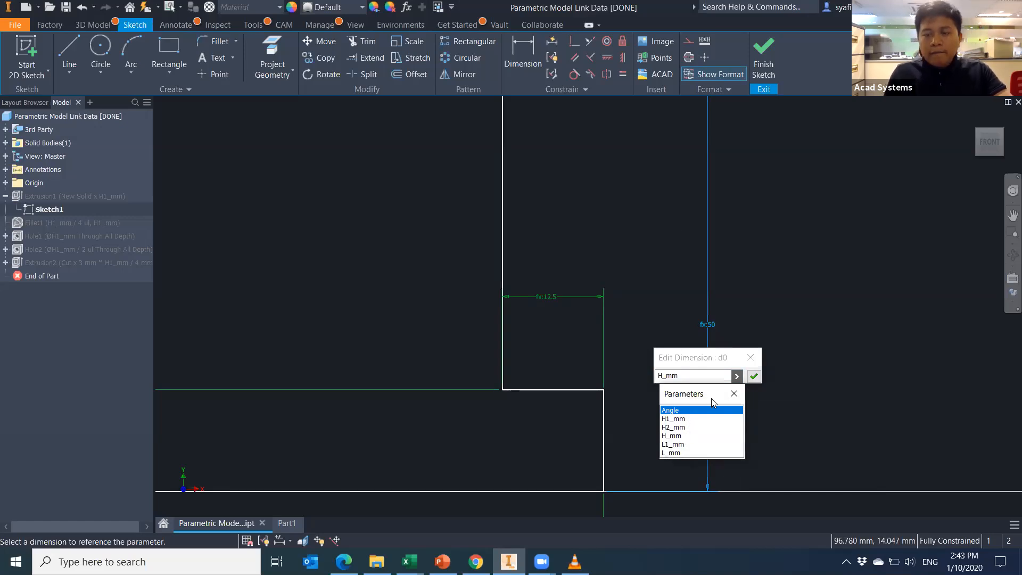
{"action": "left_click", "coordinate": [735, 393]}
{"action": "left_click", "coordinate": [751, 358]}
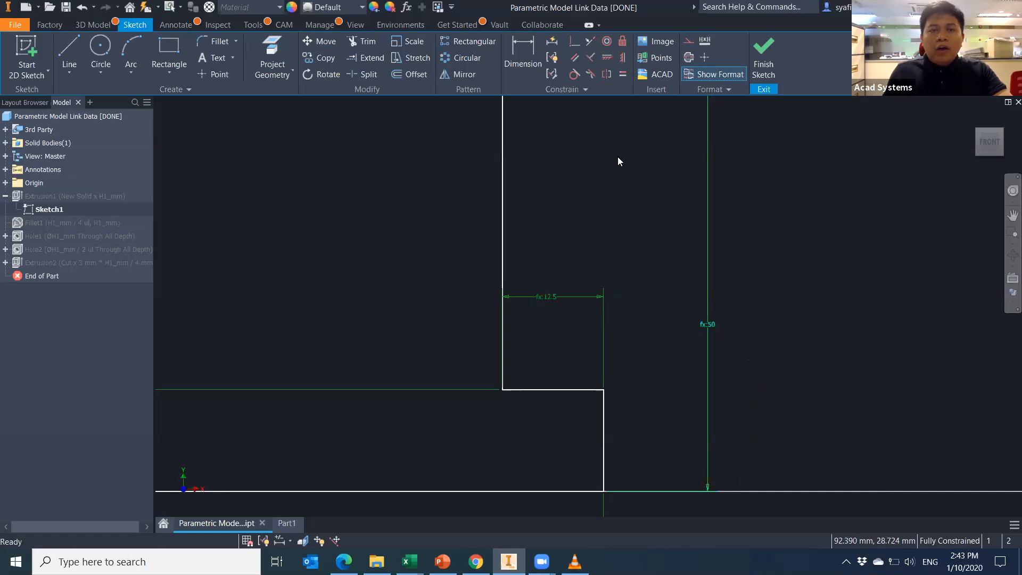
In the Parameters table, check which parameters d12's equation can use, then close it.
{"action": "left_click", "coordinate": [407, 7]}
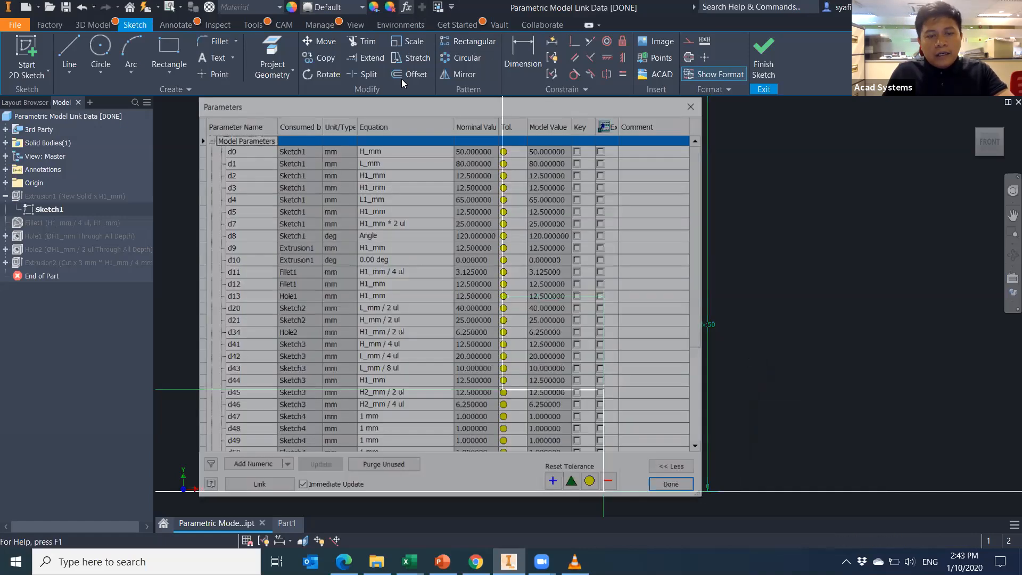
{"action": "scroll", "coordinate": [395, 433], "scroll_direction": "down", "scroll_amount": 4}
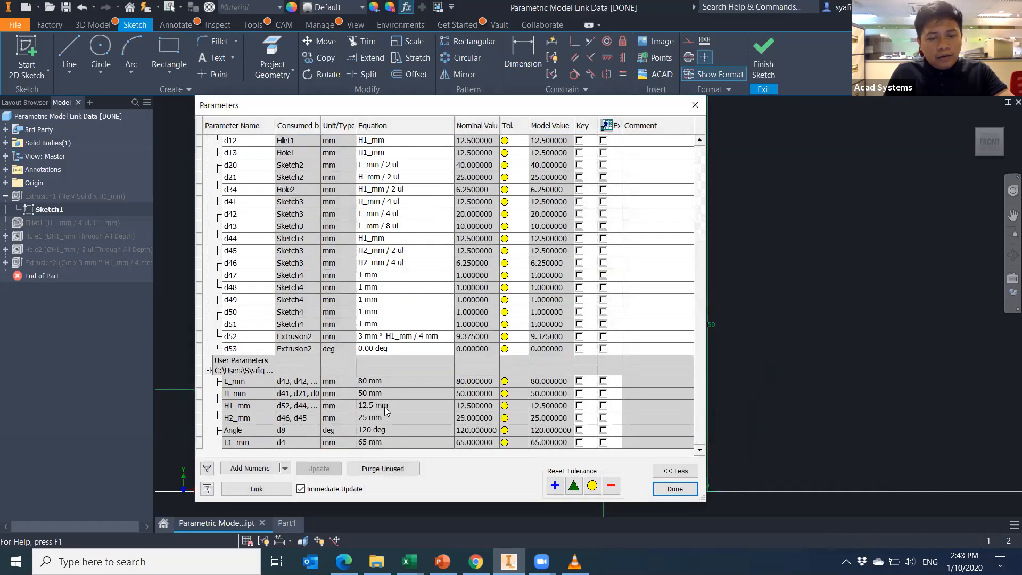
{"action": "scroll", "coordinate": [394, 277], "scroll_direction": "up", "scroll_amount": 3}
{"action": "left_click", "coordinate": [403, 250]}
{"action": "left_click", "coordinate": [451, 251]}
{"action": "left_click", "coordinate": [495, 321]}
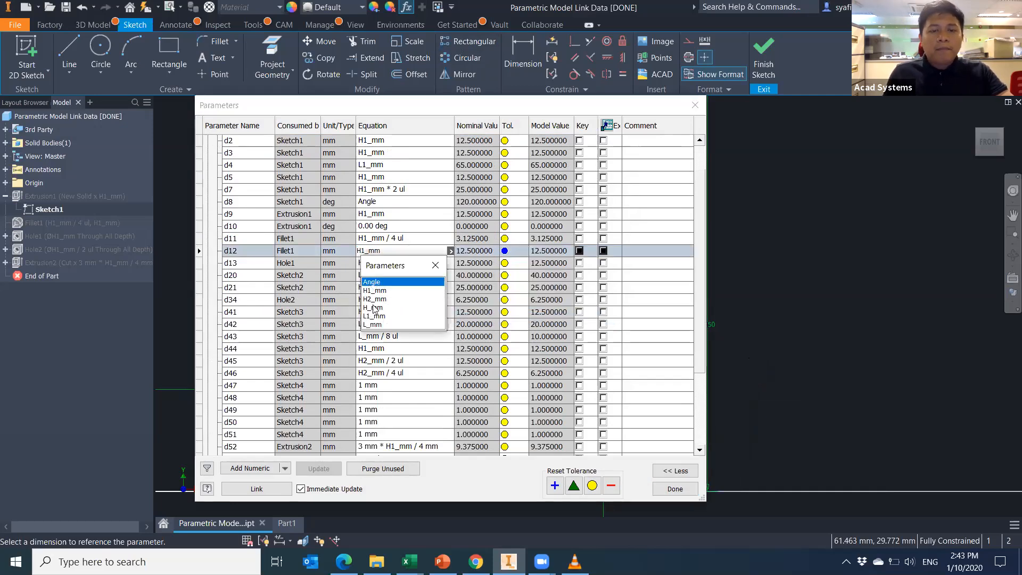
{"action": "left_click", "coordinate": [435, 264]}
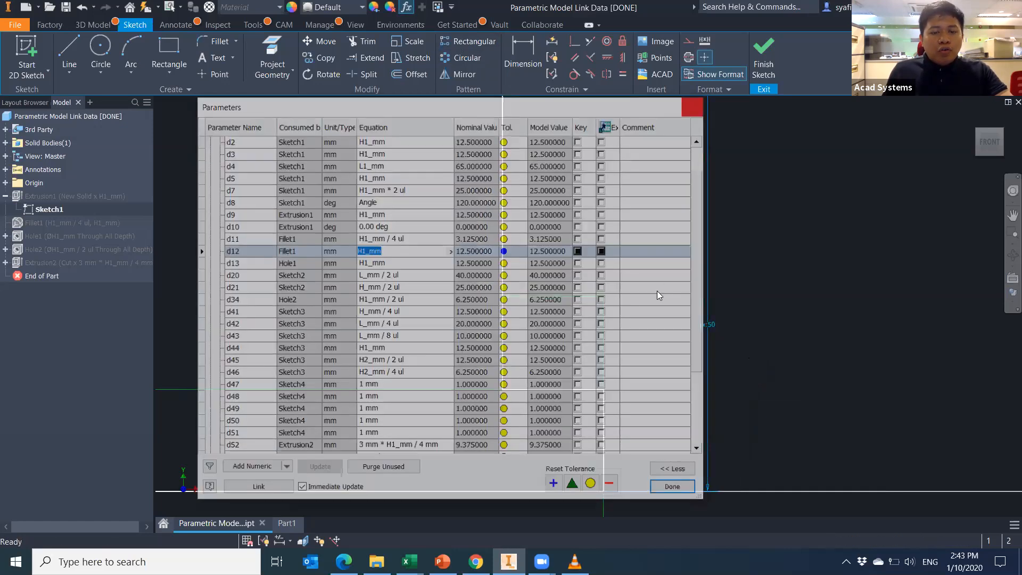
{"action": "left_click", "coordinate": [696, 104]}
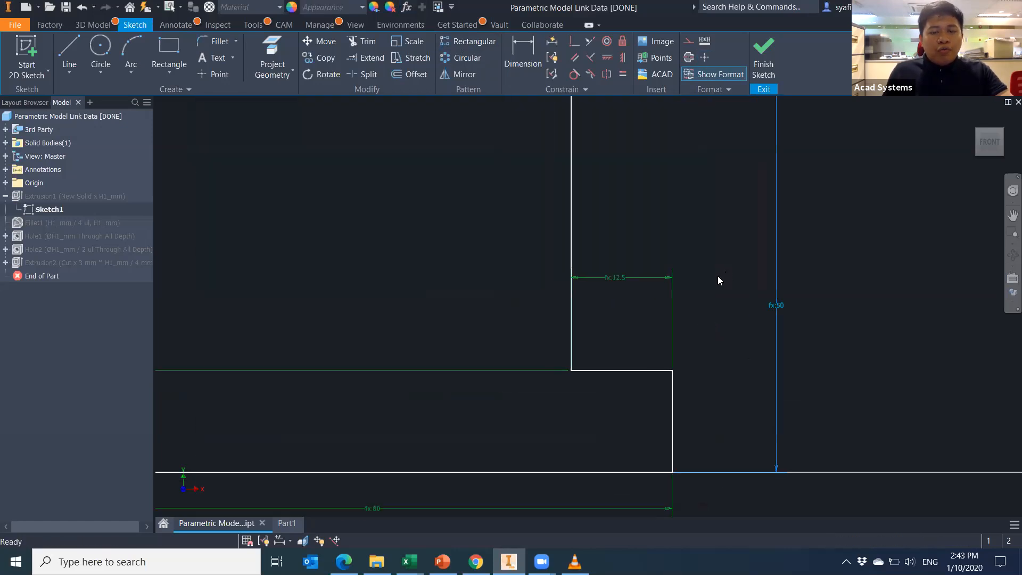
Nudge the sketch view down and reopen the Parameters table.
{"action": "scroll", "coordinate": [706, 285], "scroll_direction": "down", "scroll_amount": 5}
{"action": "scroll", "coordinate": [701, 288], "scroll_direction": "up", "scroll_amount": 2}
{"action": "middle_click_drag", "start_coordinate": [715, 288], "coordinate": [713, 306]}
{"action": "left_click", "coordinate": [406, 7]}
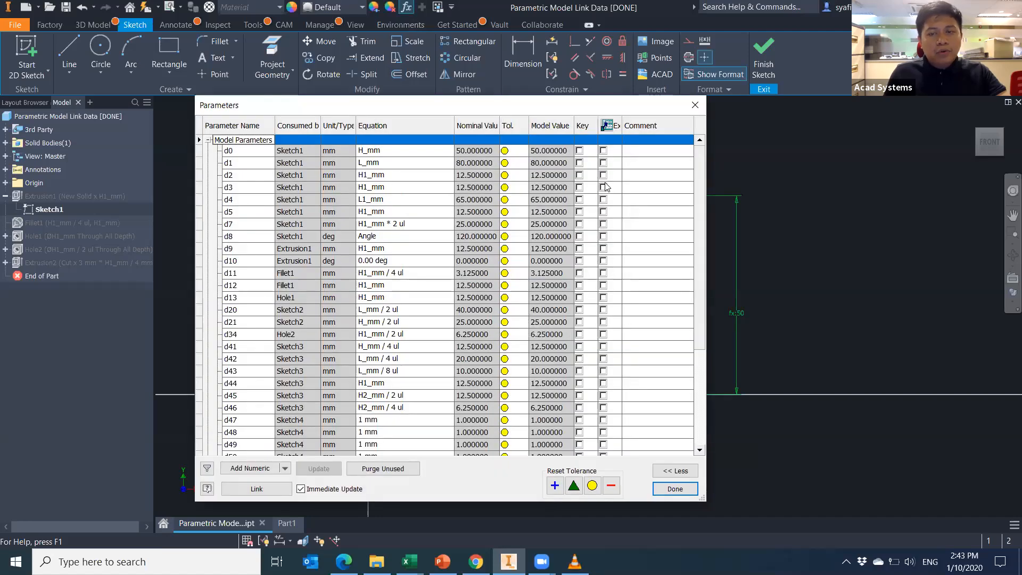
Replace the height's H_mm link with a plain 50, then set d0 to 60 mm.
{"action": "key", "text": "Escape"}
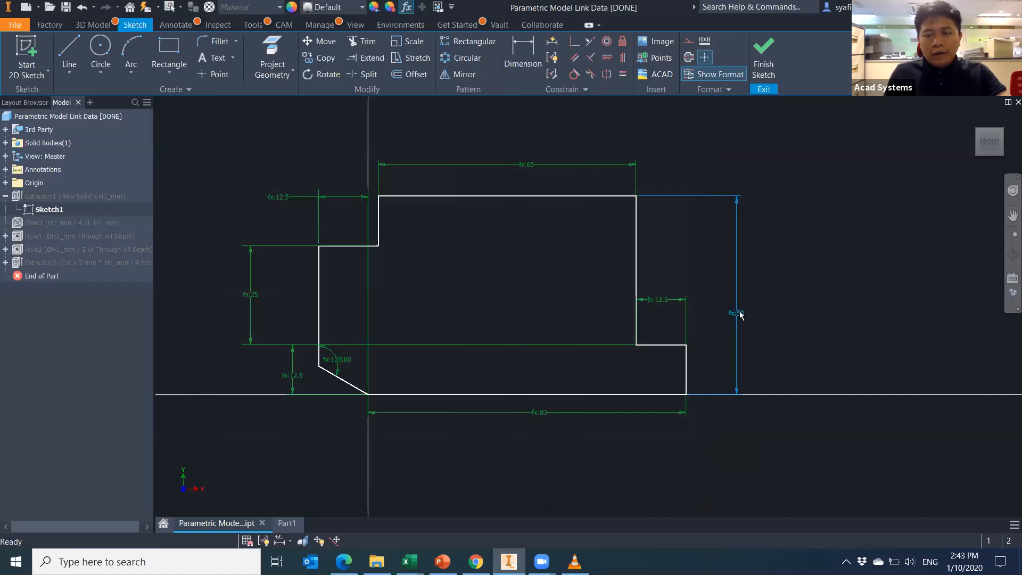
{"action": "double_click", "coordinate": [736, 313]}
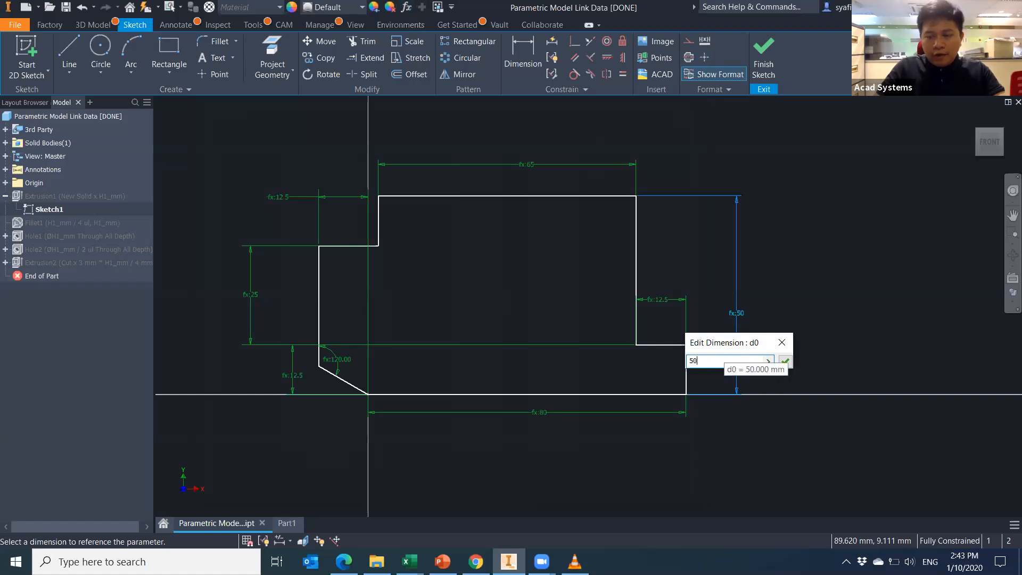
{"action": "key", "text": "Return"}
{"action": "left_click", "coordinate": [407, 7]}
{"action": "left_click", "coordinate": [395, 149]}
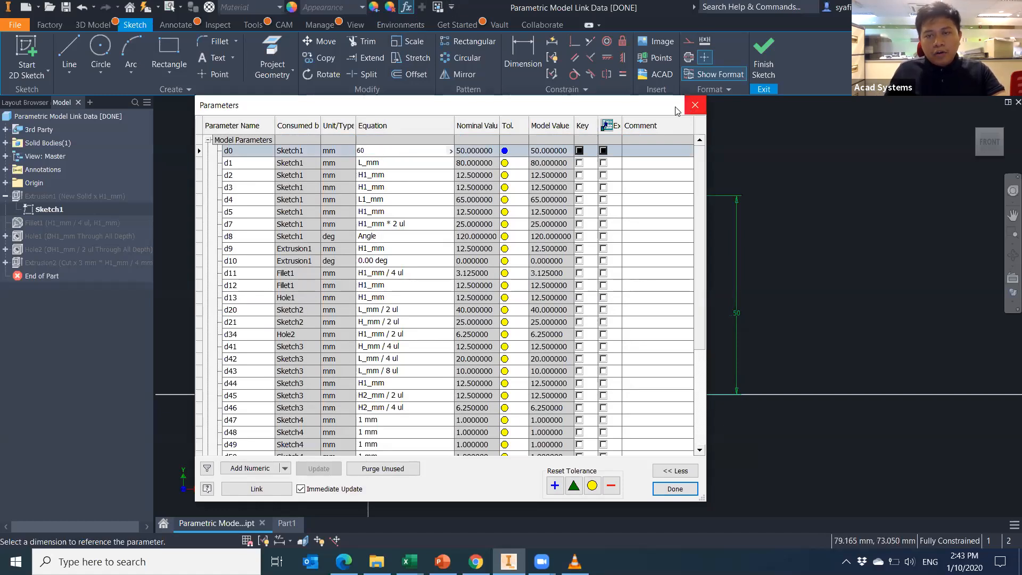
{"action": "left_click_drag", "start_coordinate": [672, 115], "coordinate": [476, 172]}
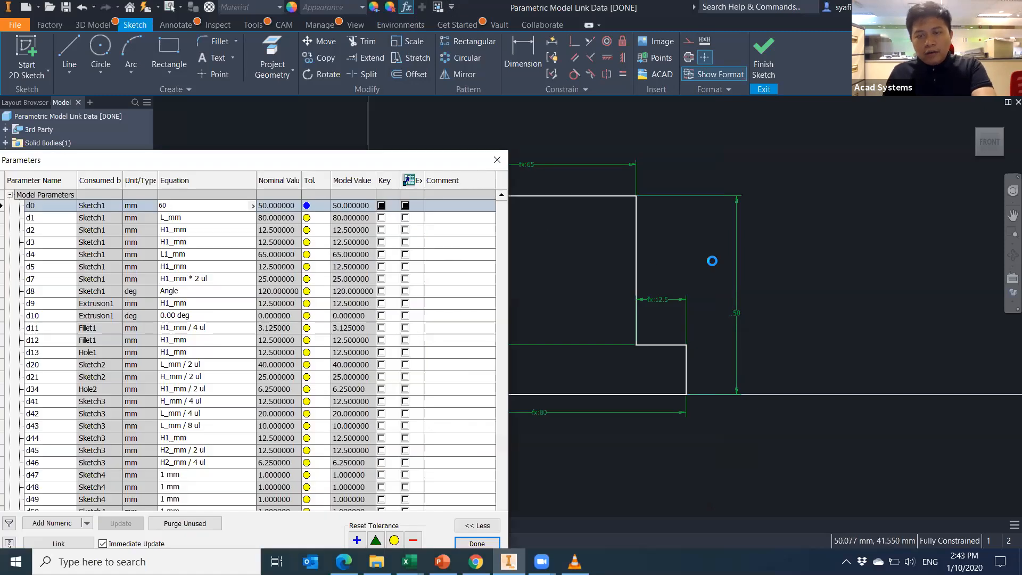
{"action": "key", "text": "Return"}
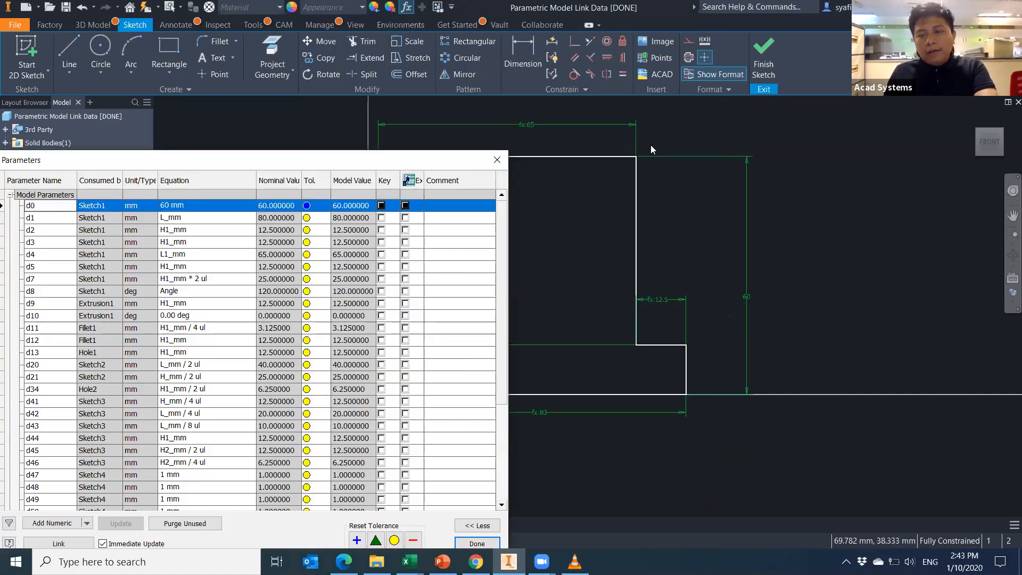
Try d0 values of 70 mm and then 50 mm in the Parameters table.
{"action": "left_click", "coordinate": [217, 206]}
{"action": "type", "text": "70"}
{"action": "scroll", "coordinate": [725, 301], "scroll_direction": "up", "scroll_amount": 3}
{"action": "scroll", "coordinate": [755, 359], "scroll_direction": "up", "scroll_amount": 2}
{"action": "key", "text": "Return"}
{"action": "scroll", "coordinate": [781, 296], "scroll_direction": "down", "scroll_amount": 5}
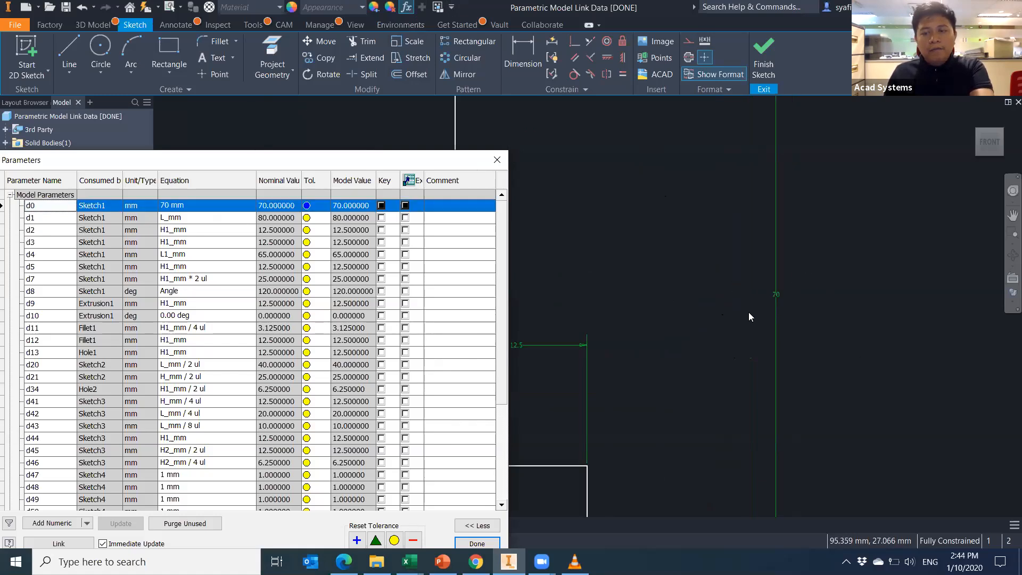
{"action": "left_click", "coordinate": [201, 208]}
{"action": "type", "text": "50"}
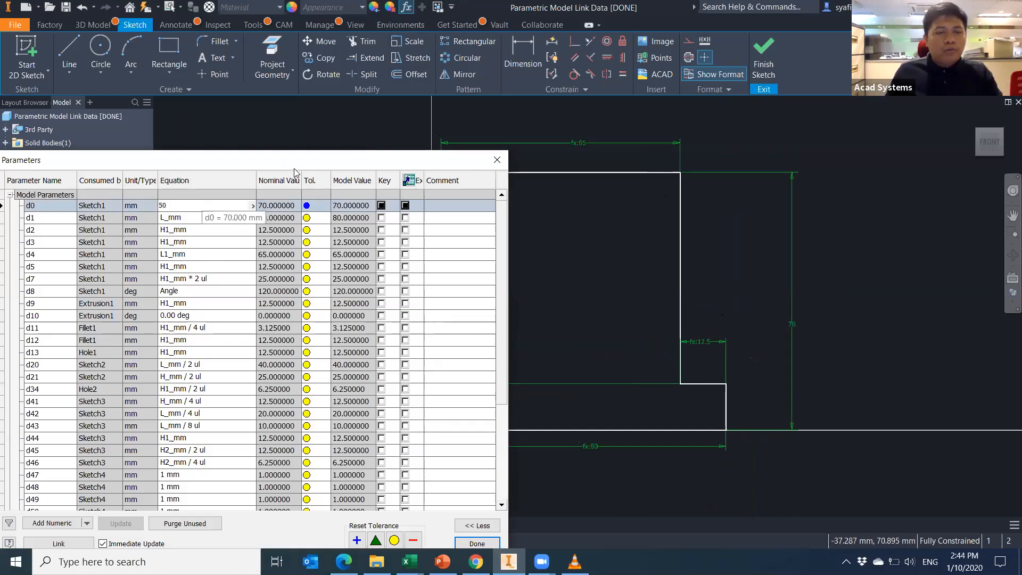
{"action": "left_click_drag", "start_coordinate": [302, 165], "coordinate": [327, 158]}
{"action": "key", "text": "Return"}
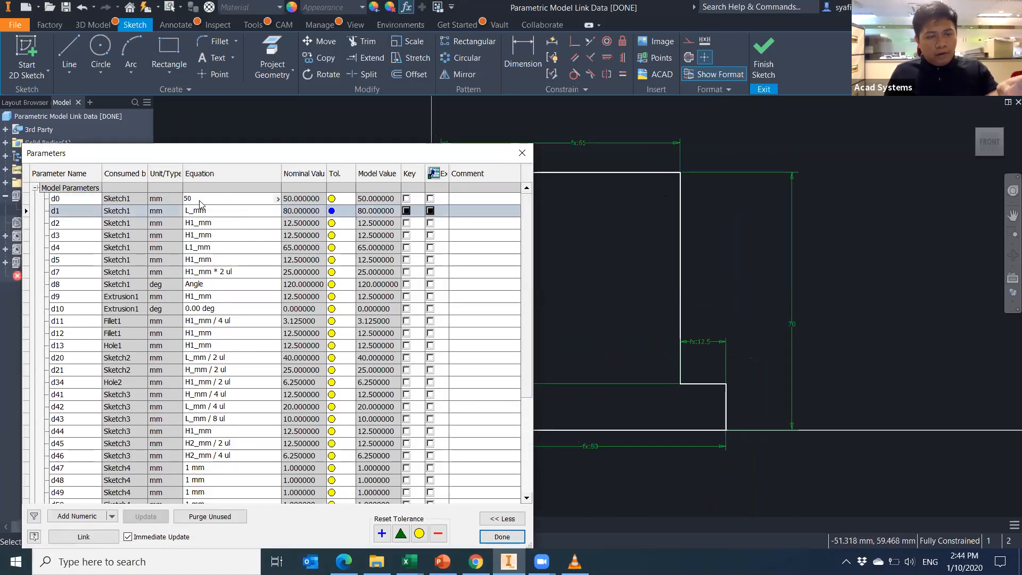
Link d0's equation back to H_mm from the parameter list and close Parameters.
{"action": "left_click", "coordinate": [275, 199]}
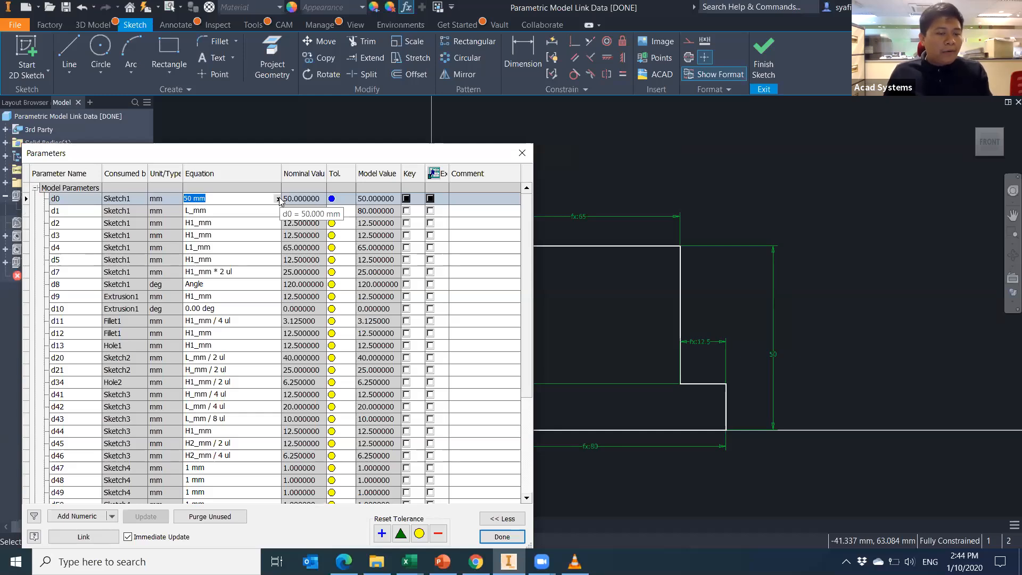
{"action": "left_click", "coordinate": [278, 199]}
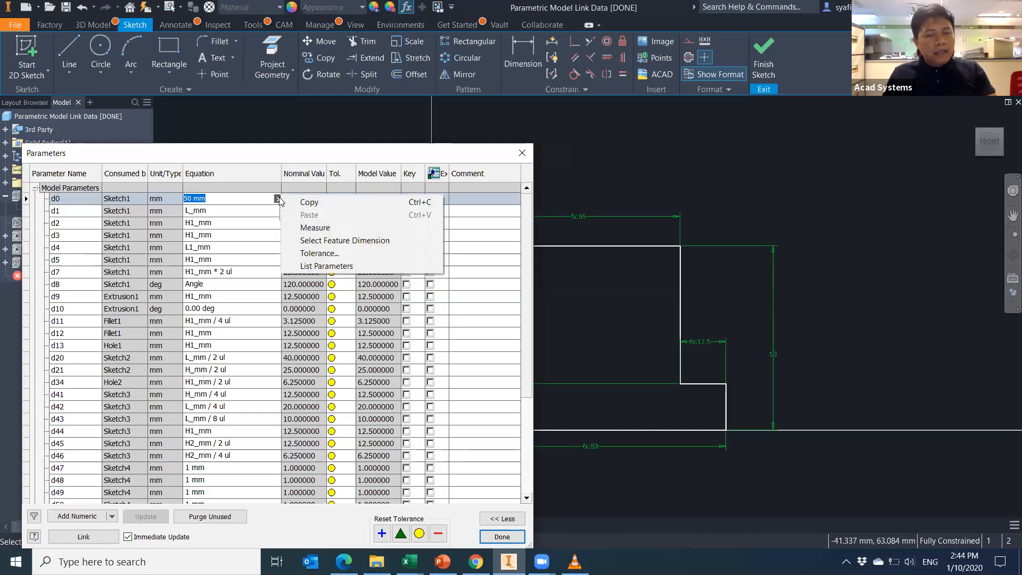
{"action": "left_click", "coordinate": [343, 266]}
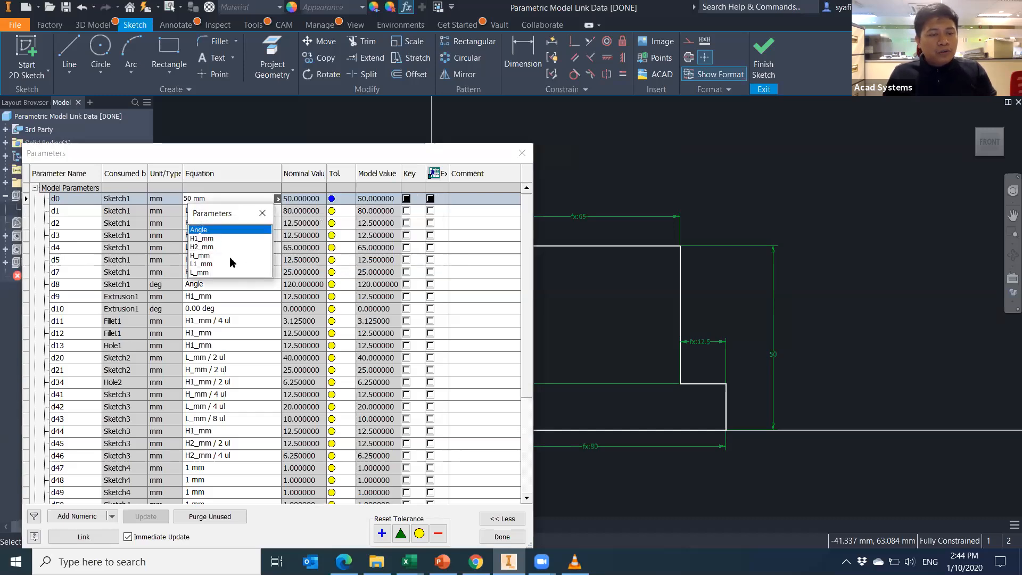
{"action": "double_click", "coordinate": [207, 254]}
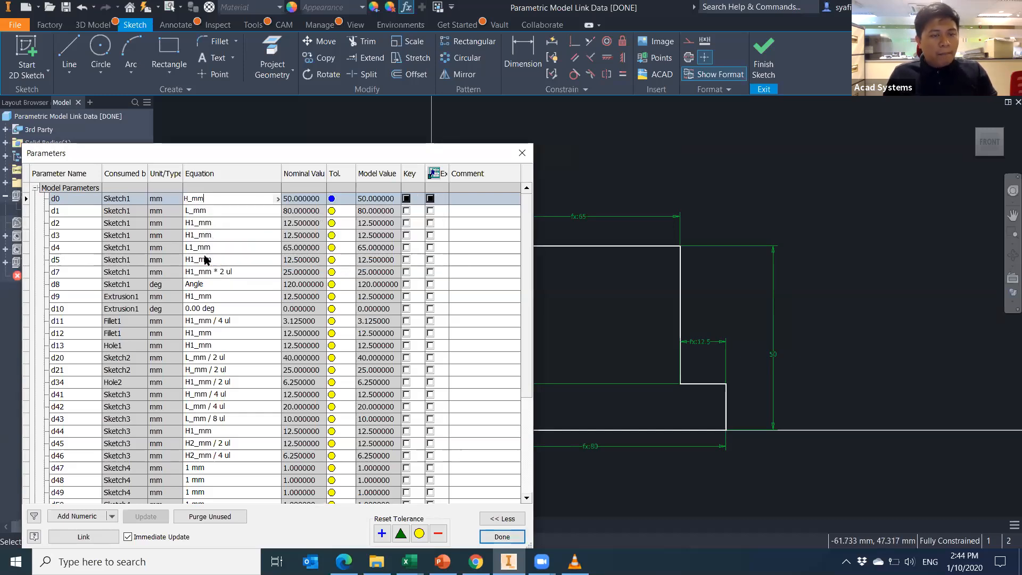
{"action": "left_click", "coordinate": [233, 211]}
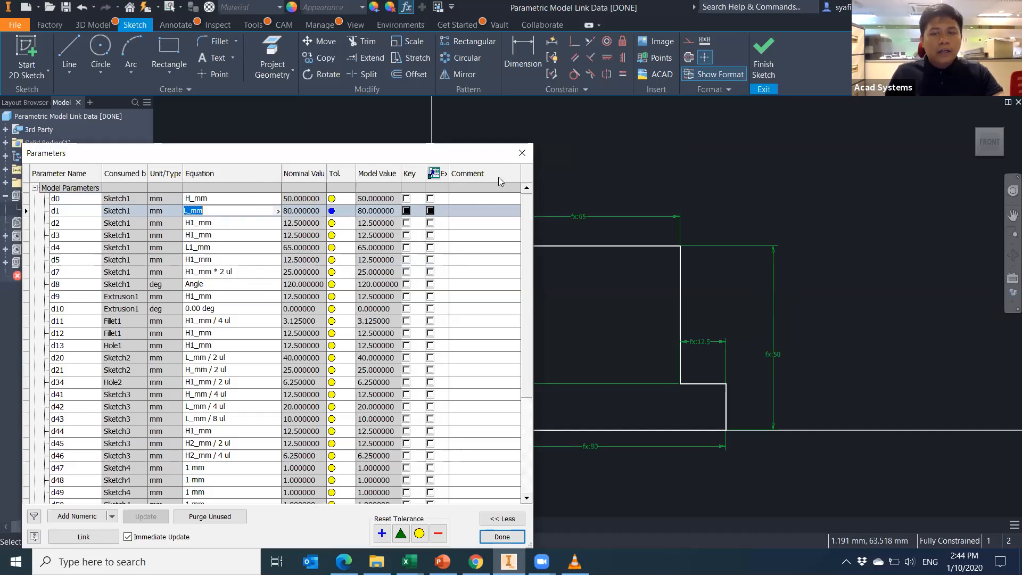
{"action": "left_click", "coordinate": [522, 153]}
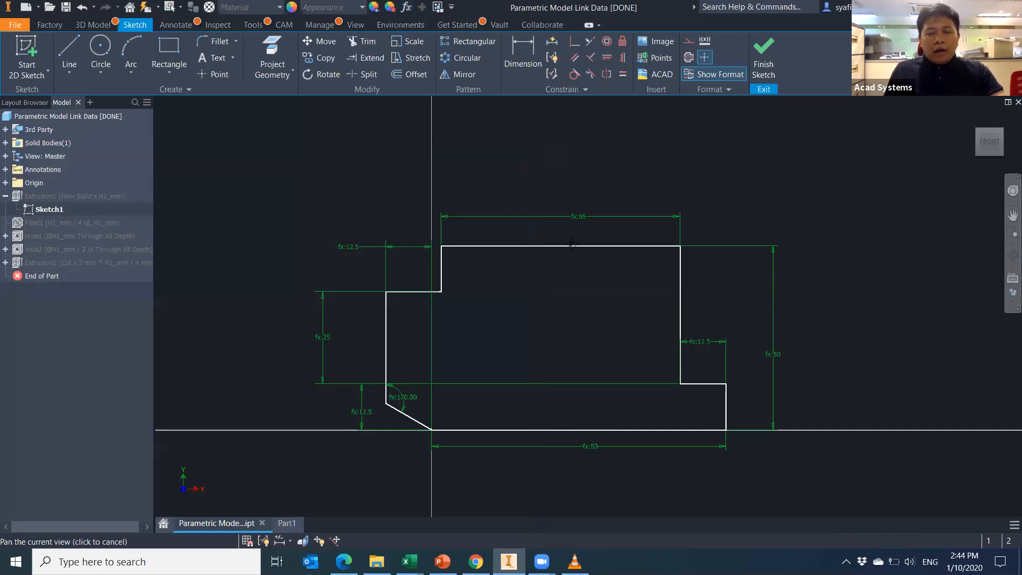
Finish Sketch1, then open Sketch2 under Hole1 and exit it unchanged.
{"action": "left_click", "coordinate": [768, 70]}
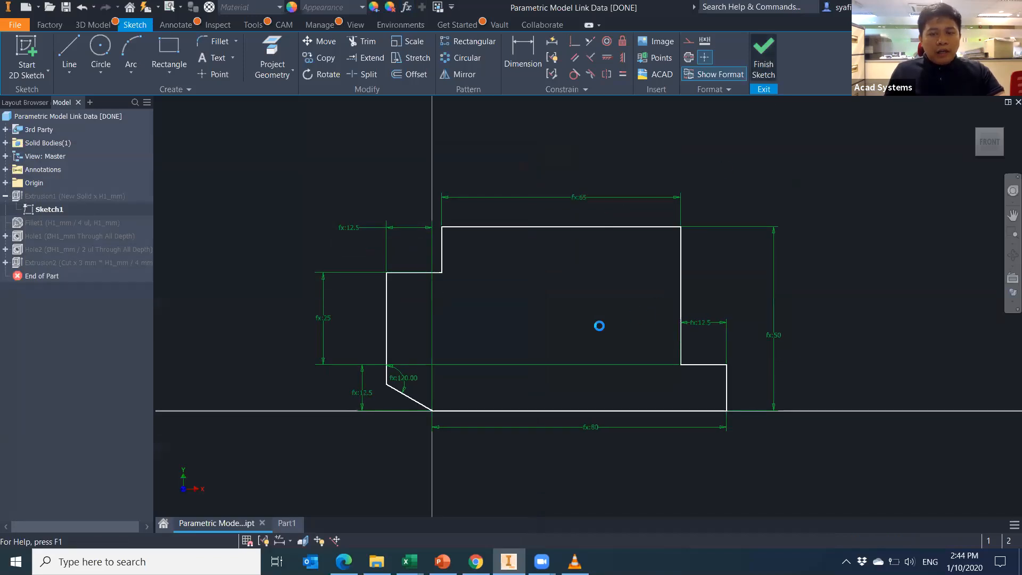
{"action": "scroll", "coordinate": [501, 266], "scroll_direction": "down", "scroll_amount": 5}
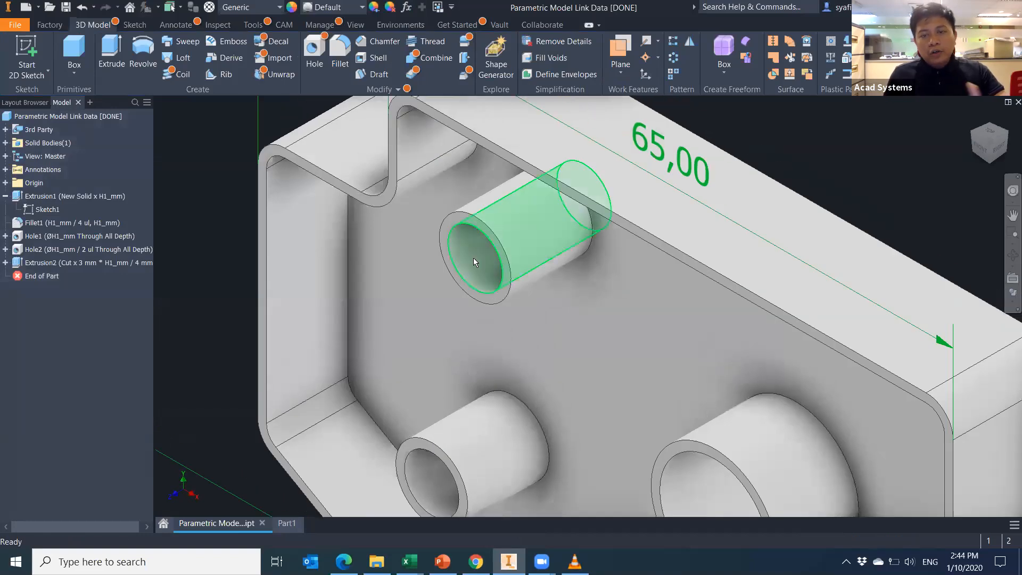
{"action": "scroll", "coordinate": [472, 293], "scroll_direction": "up", "scroll_amount": 3}
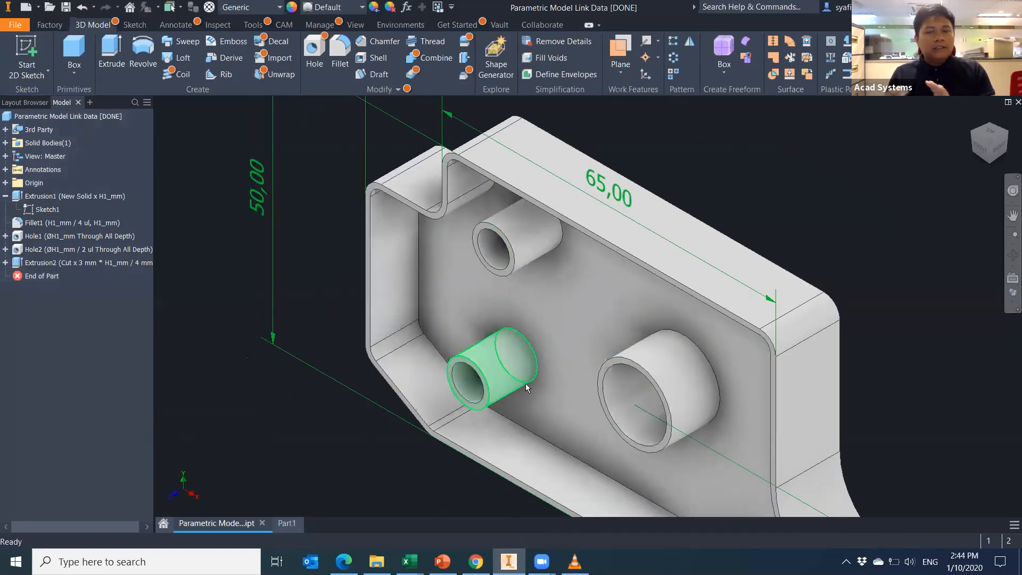
{"action": "mouse_move", "coordinate": [525, 384]}
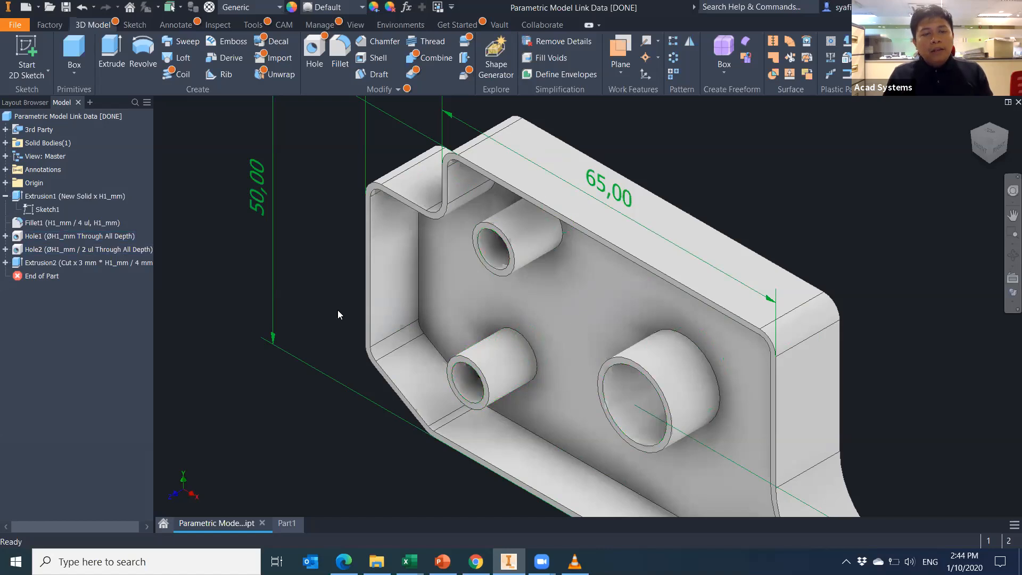
{"action": "left_click", "coordinate": [5, 236]}
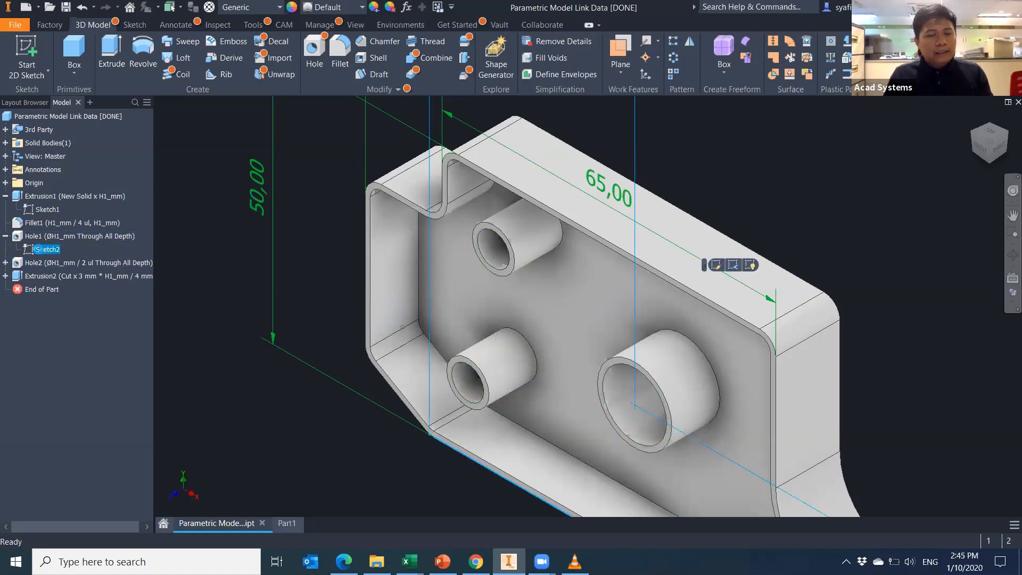
{"action": "double_click", "coordinate": [48, 249]}
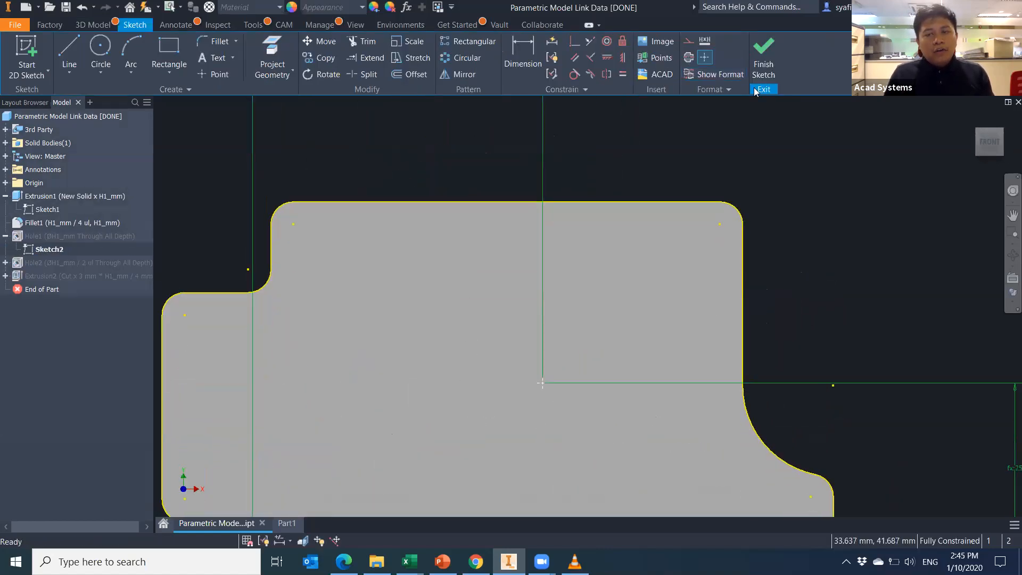
{"action": "key", "text": "Escape"}
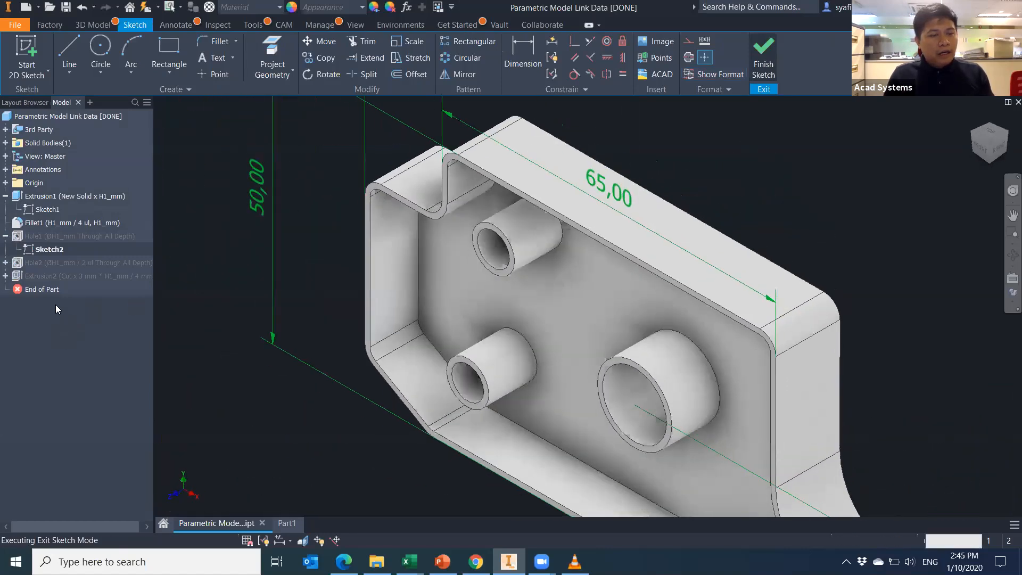
Move the End of Part marker up to just after Fillet1, suppressing holes and pocket.
{"action": "left_click_drag", "start_coordinate": [52, 292], "coordinate": [54, 235]}
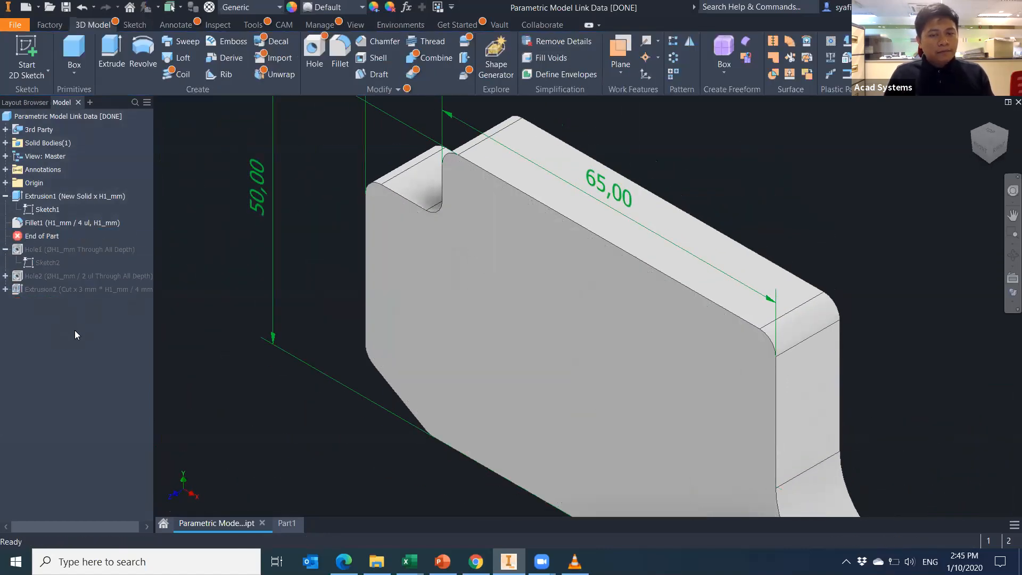
{"action": "scroll", "coordinate": [355, 479], "scroll_direction": "down", "scroll_amount": 3}
{"action": "middle_click_drag", "start_coordinate": [377, 431], "coordinate": [418, 352]}
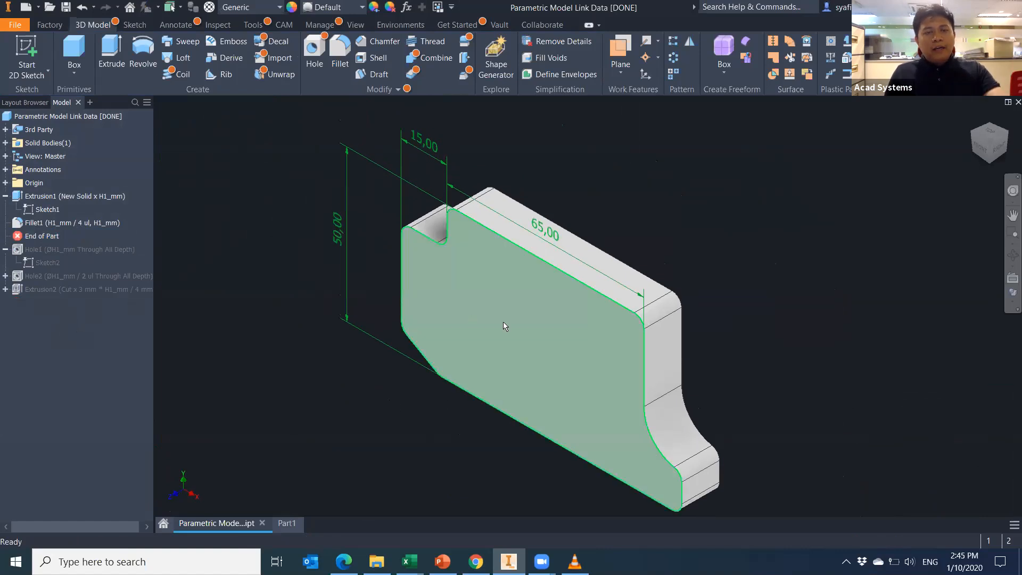
Place a new hole on the front face and review its diameter's parameter list.
{"action": "left_click", "coordinate": [314, 53]}
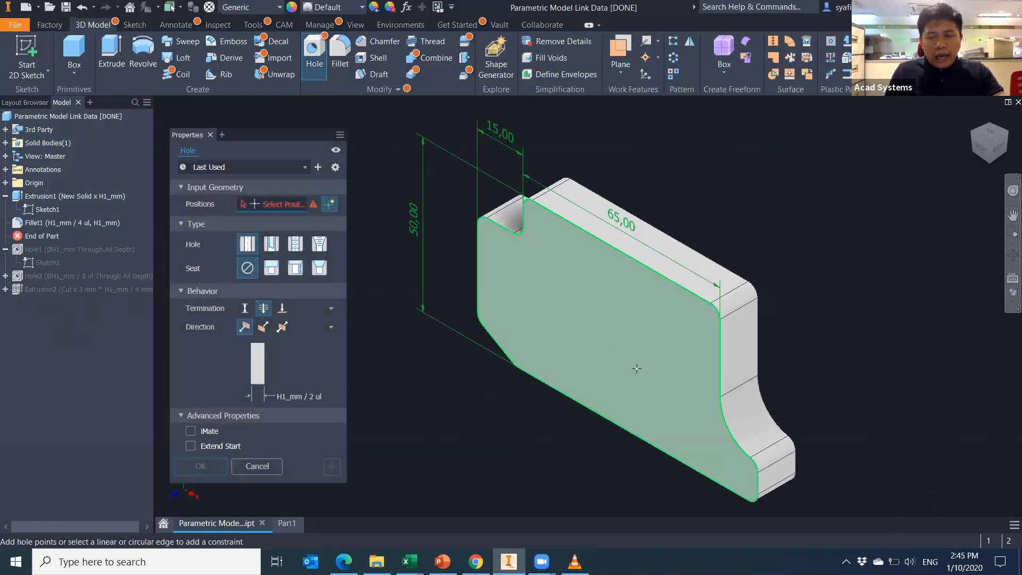
{"action": "left_click", "coordinate": [610, 331]}
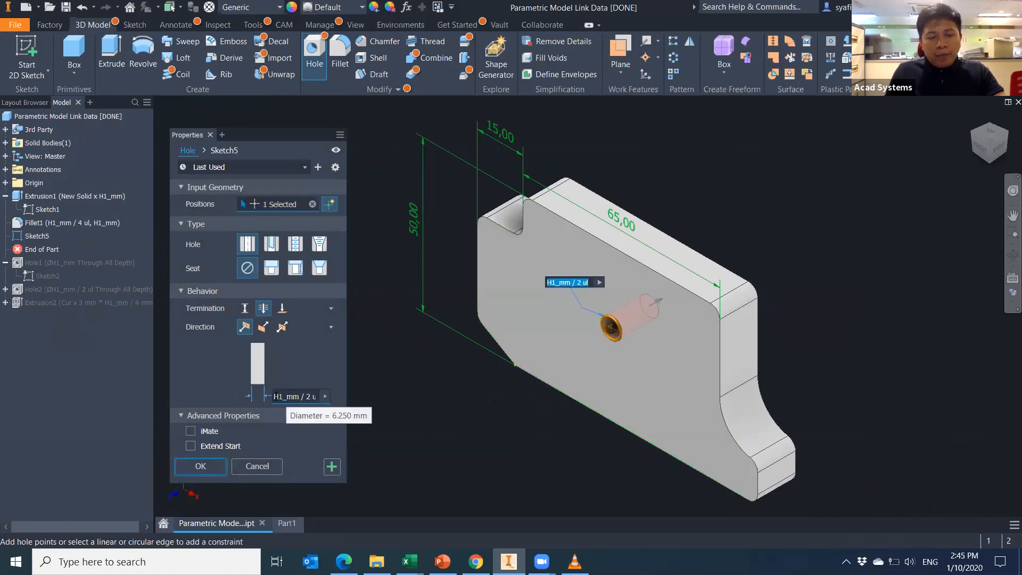
{"action": "double_click", "coordinate": [317, 398]}
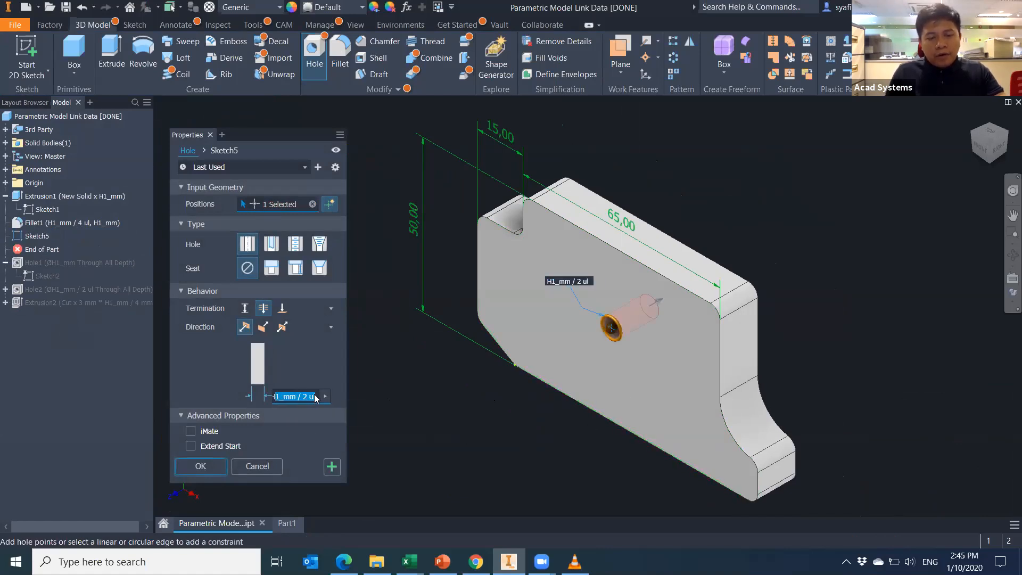
{"action": "left_click", "coordinate": [312, 396]}
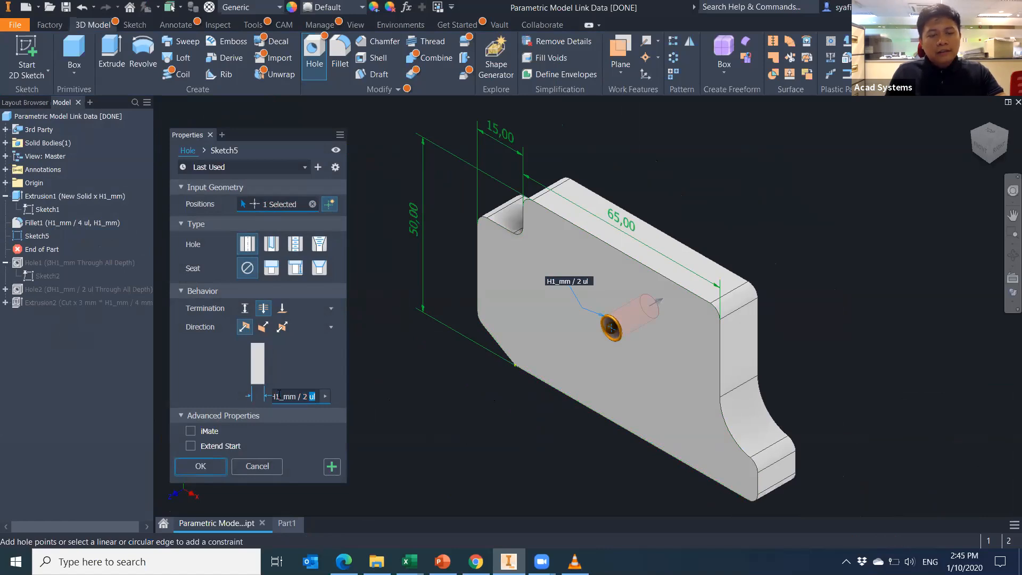
{"action": "left_click", "coordinate": [325, 397]}
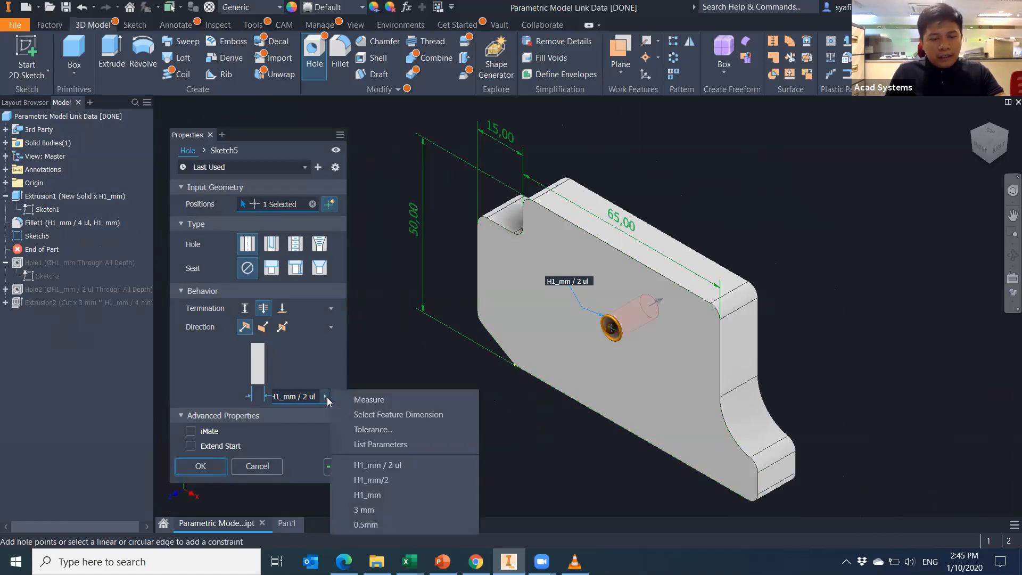
{"action": "left_click", "coordinate": [390, 447]}
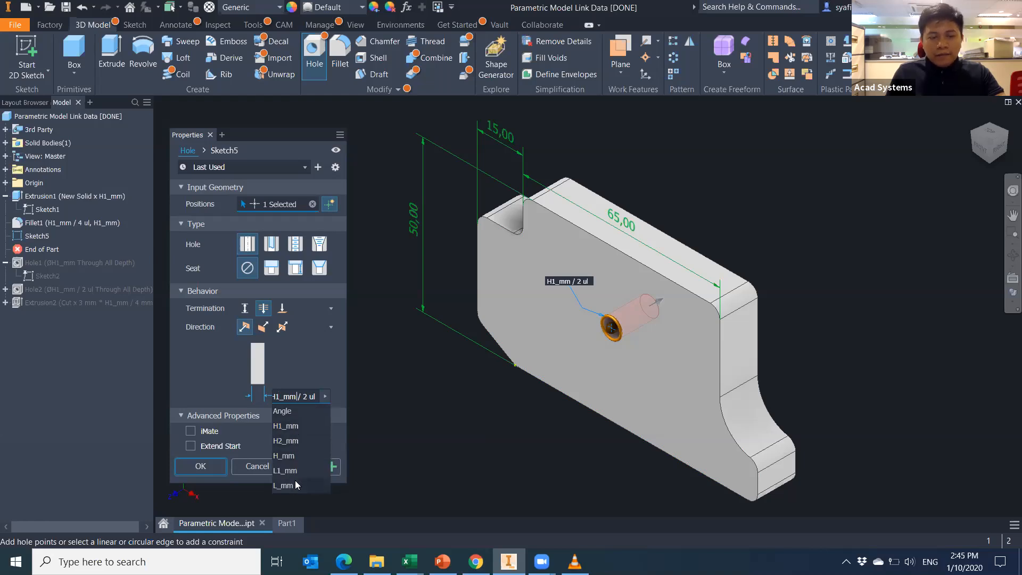
{"action": "left_click", "coordinate": [296, 368]}
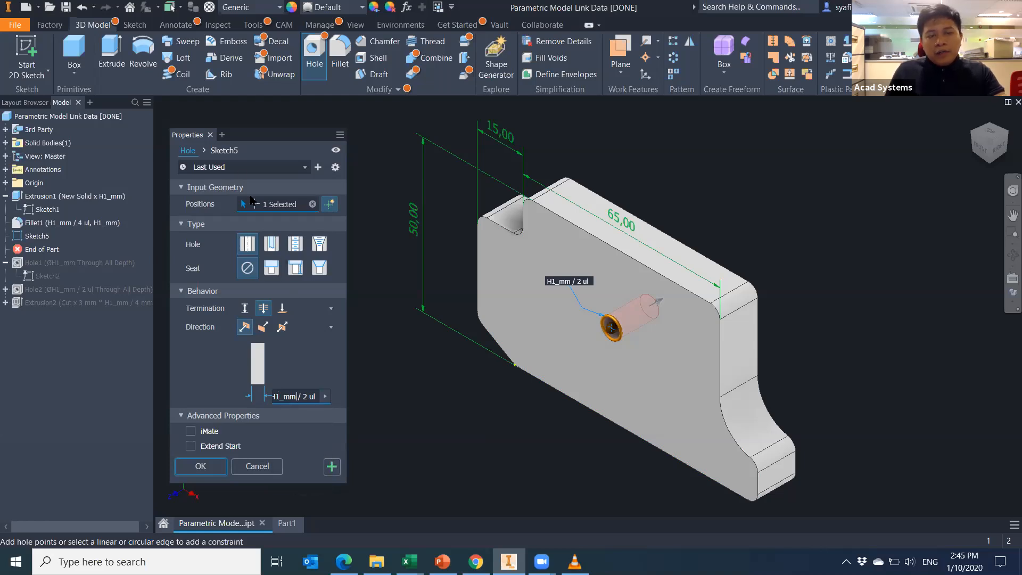
In the hole's Sketch5, dimension the hole centre to the top edge.
{"action": "left_click", "coordinate": [227, 153]}
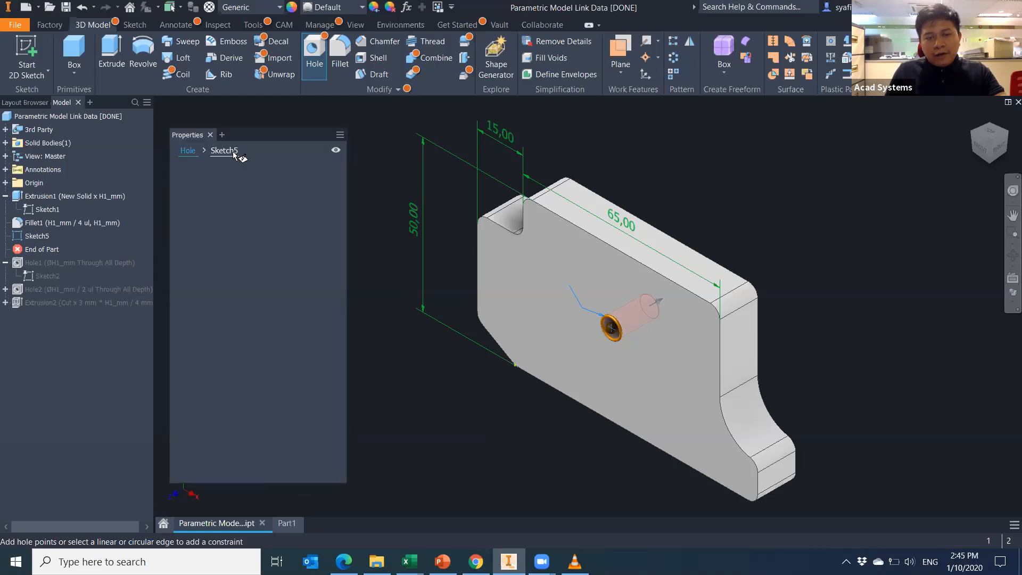
{"action": "left_click", "coordinate": [980, 150]}
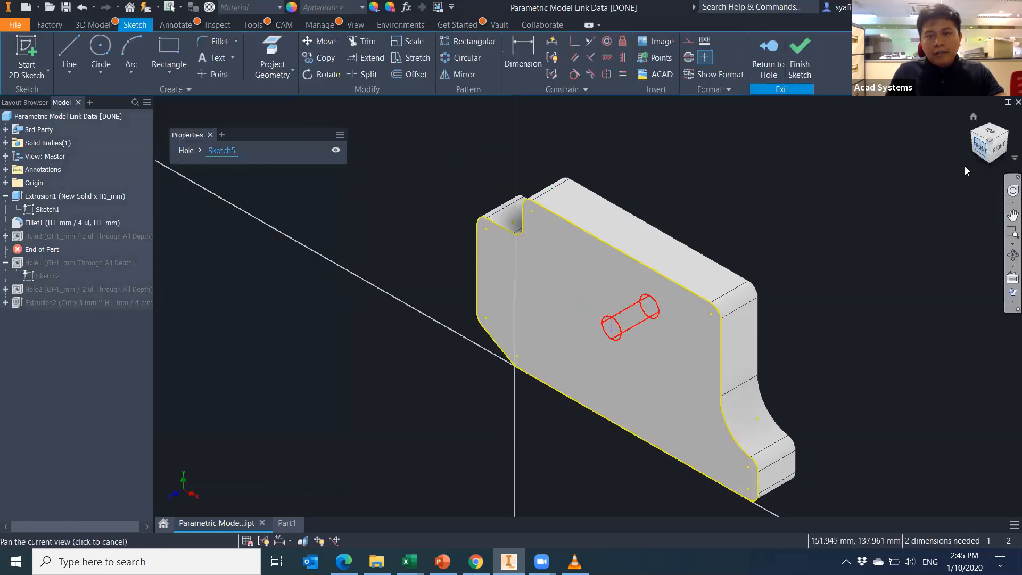
{"action": "key", "text": "d"}
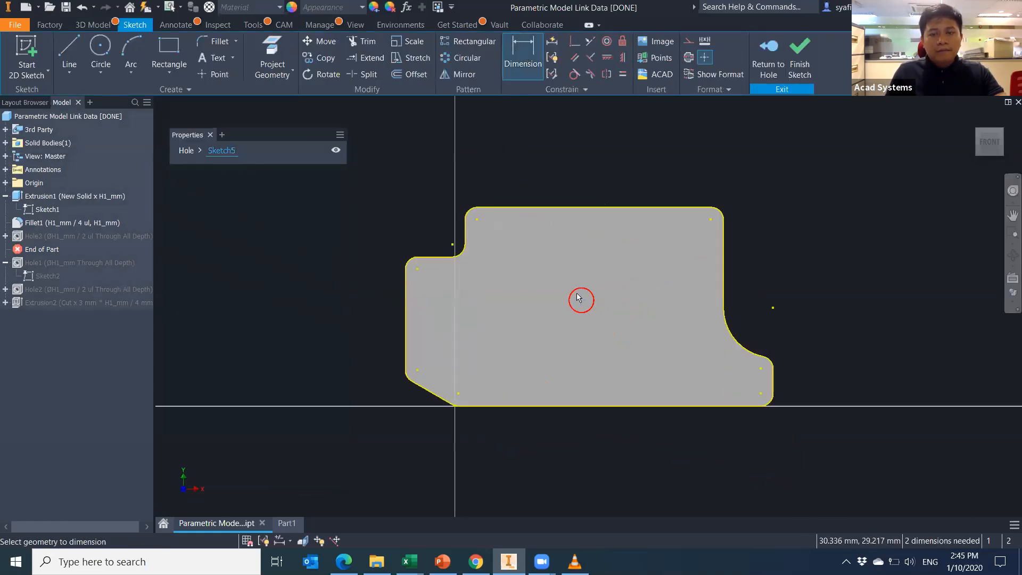
{"action": "left_click", "coordinate": [581, 301]}
{"action": "left_click", "coordinate": [597, 207]}
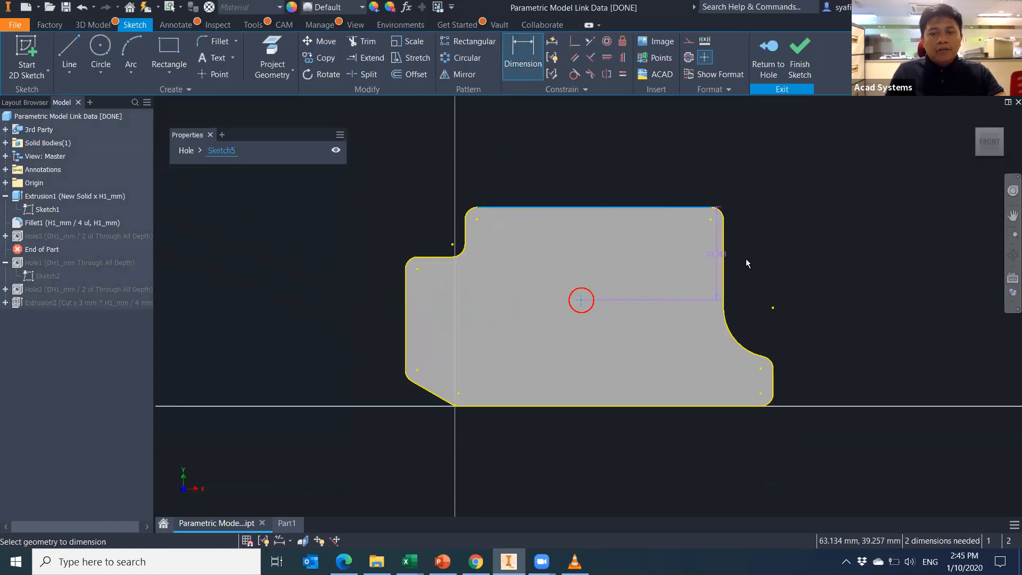
{"action": "left_click", "coordinate": [781, 266]}
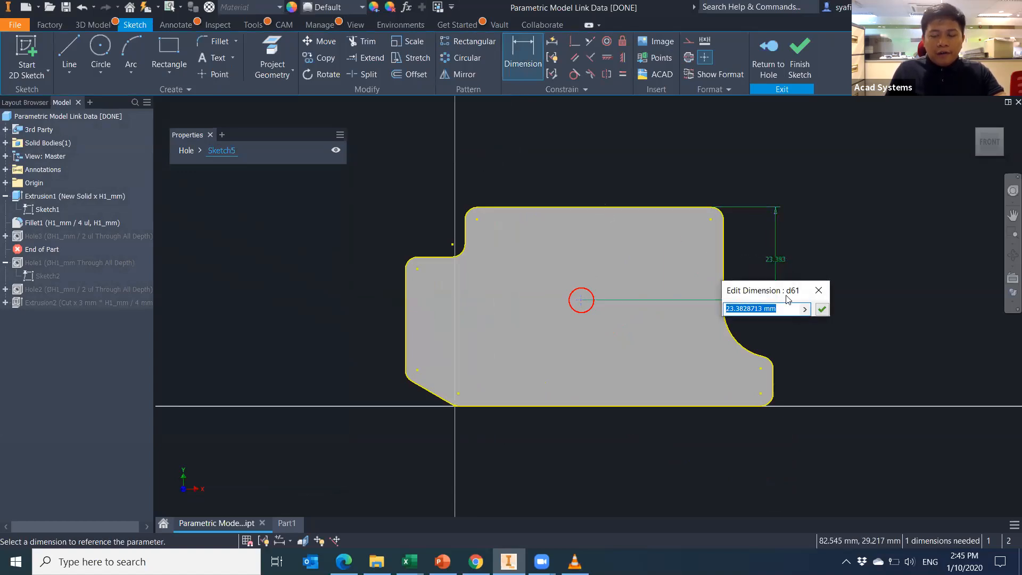
Set that dimension to H_mm from the parameter list and finish the sketch.
{"action": "left_click", "coordinate": [803, 309]}
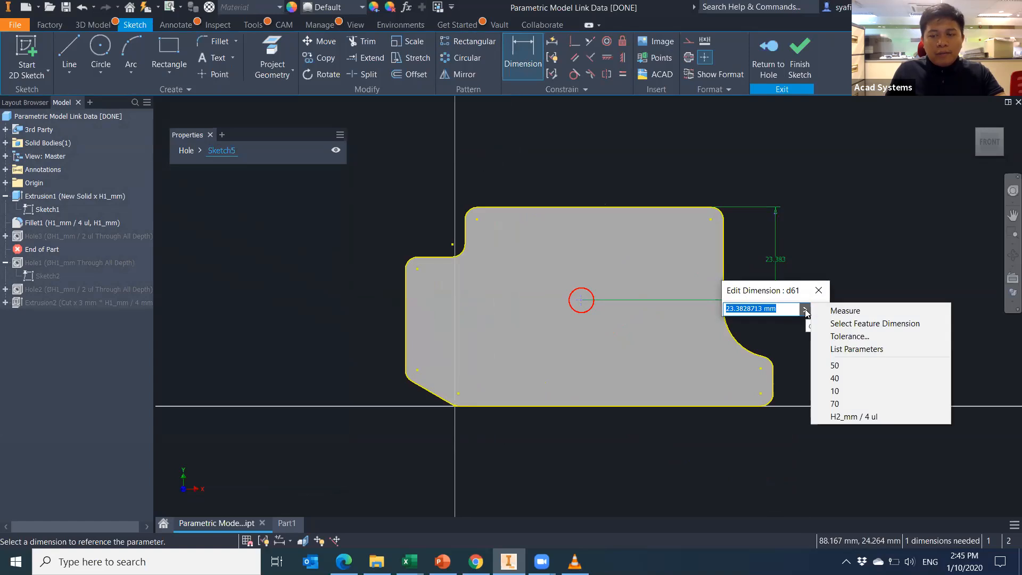
{"action": "left_click", "coordinate": [849, 351]}
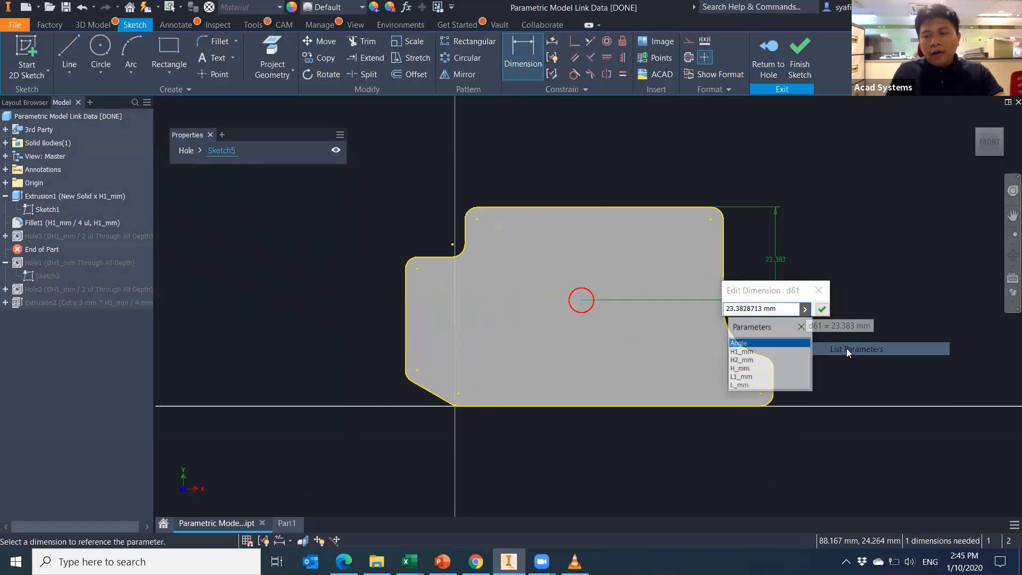
{"action": "left_click", "coordinate": [746, 369]}
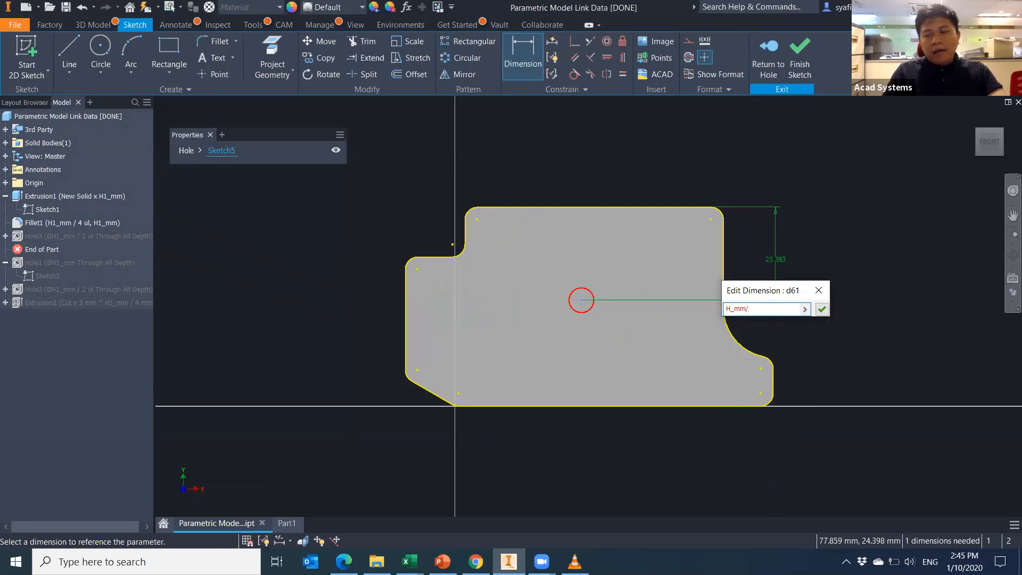
{"action": "left_click", "coordinate": [822, 310]}
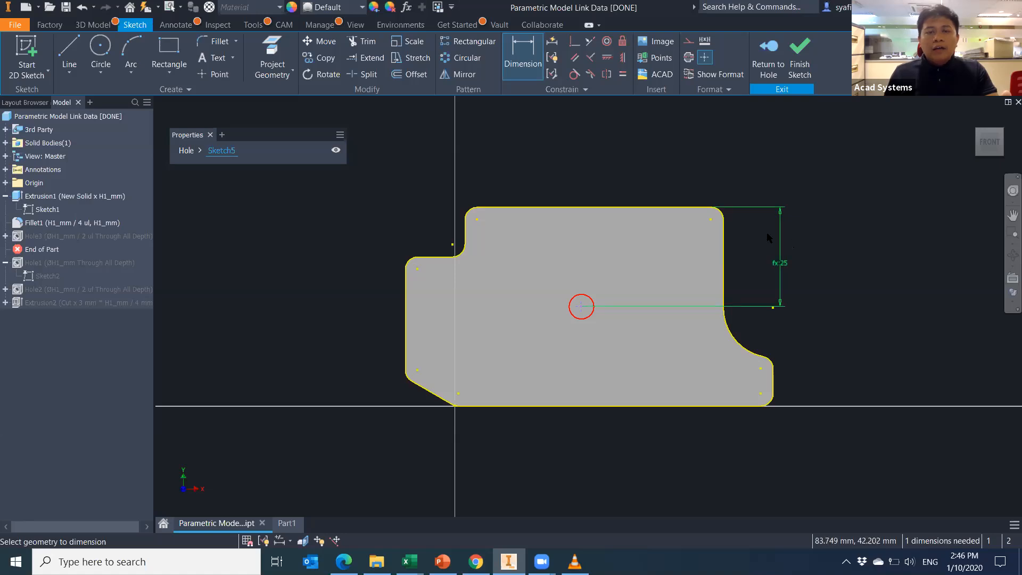
{"action": "left_click", "coordinate": [799, 65]}
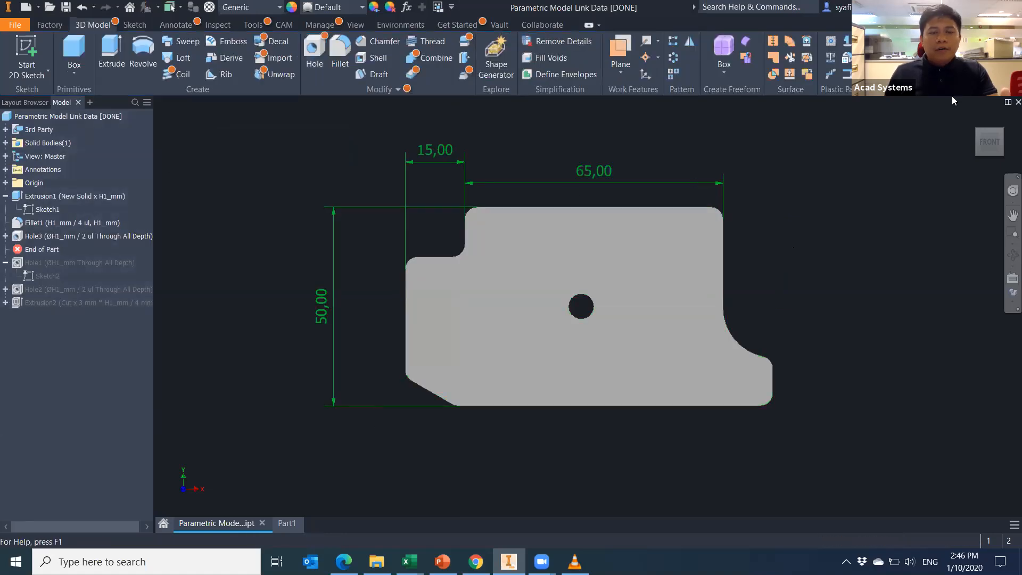
Roll End of Part to the bottom of the browser and delete the Hole3 feature.
{"action": "left_click", "coordinate": [973, 116]}
{"action": "left_click_drag", "start_coordinate": [41, 250], "coordinate": [38, 309]}
{"action": "left_click", "coordinate": [55, 237]}
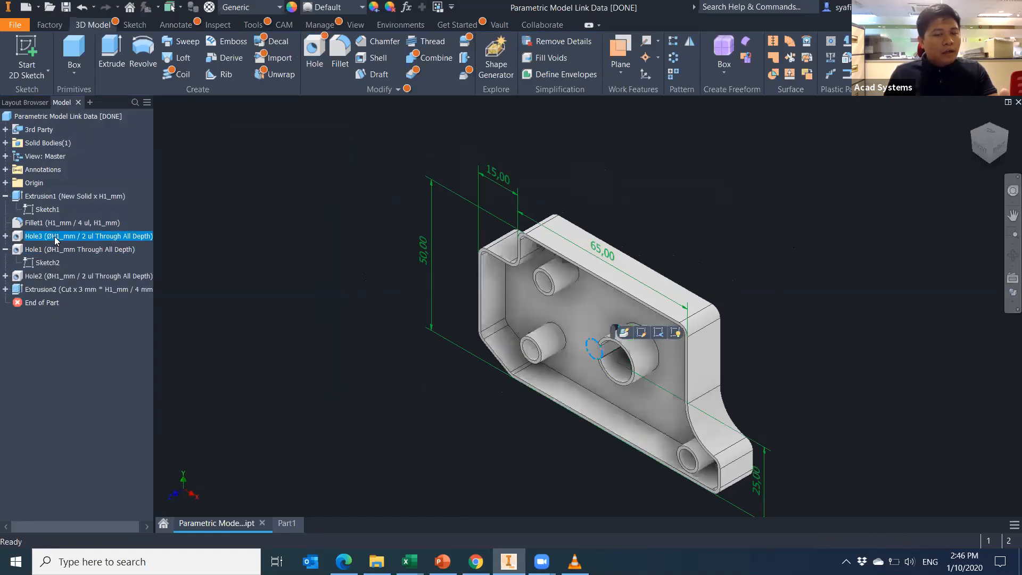
{"action": "key", "text": "Delete"}
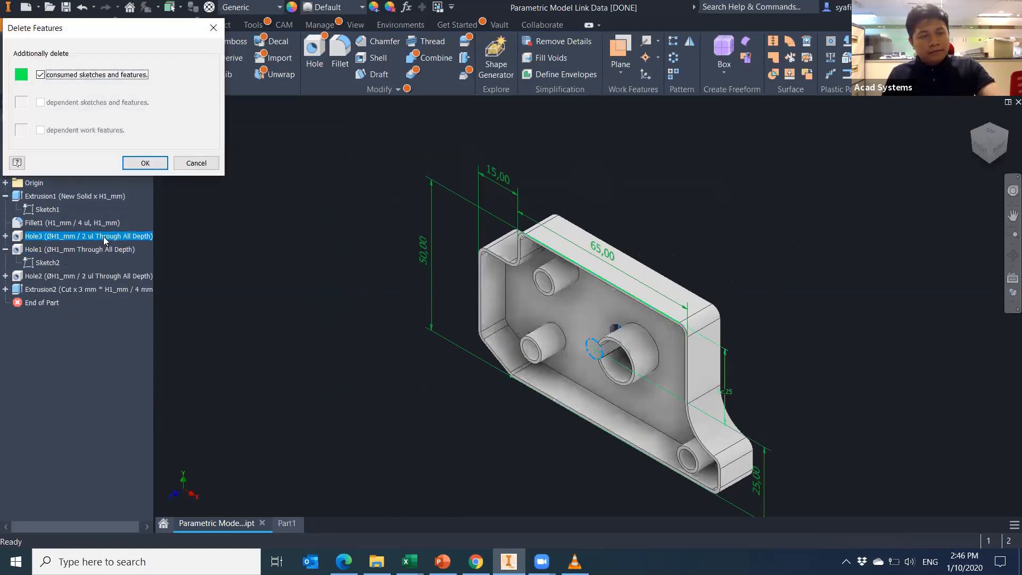
{"action": "left_click", "coordinate": [145, 163]}
Adjust the view of the restored bracket and select Fillet1.
{"action": "scroll", "coordinate": [348, 376], "scroll_direction": "down", "scroll_amount": 3}
{"action": "scroll", "coordinate": [347, 375], "scroll_direction": "up", "scroll_amount": 3}
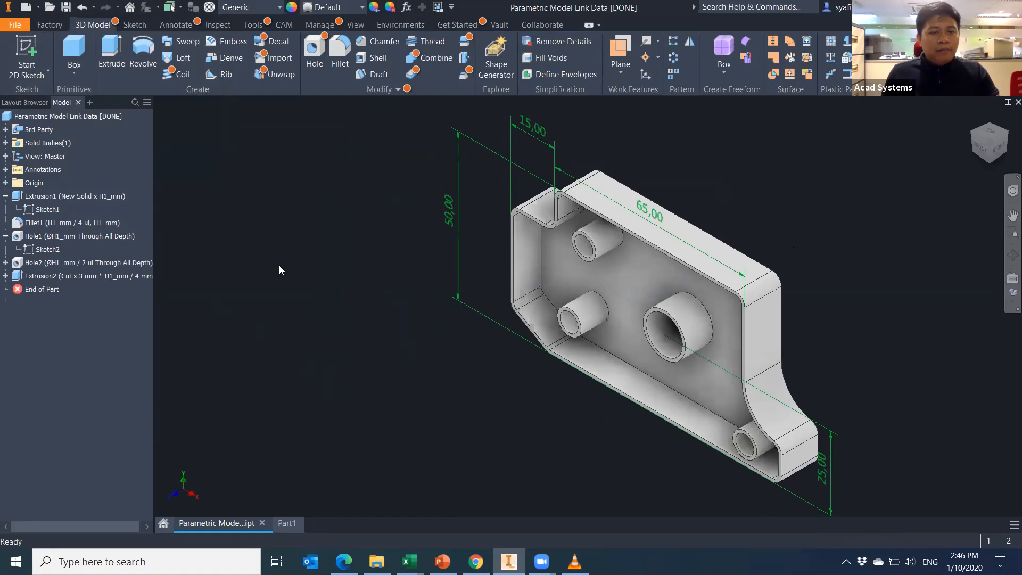
{"action": "middle_click_drag", "start_coordinate": [399, 341], "coordinate": [339, 336]}
{"action": "scroll", "coordinate": [750, 284], "scroll_direction": "up", "scroll_amount": 5}
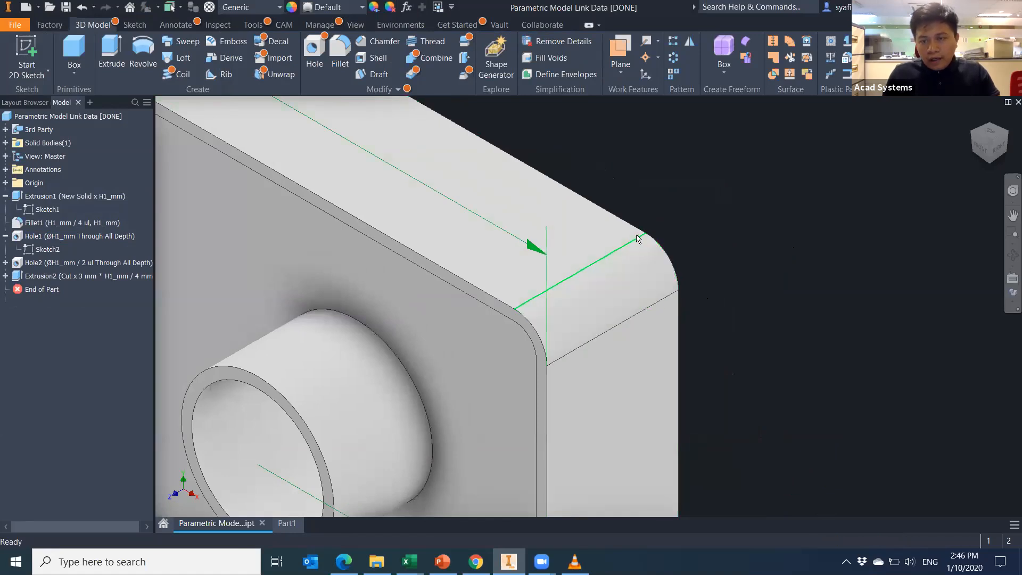
{"action": "scroll", "coordinate": [678, 299], "scroll_direction": "down", "scroll_amount": 5}
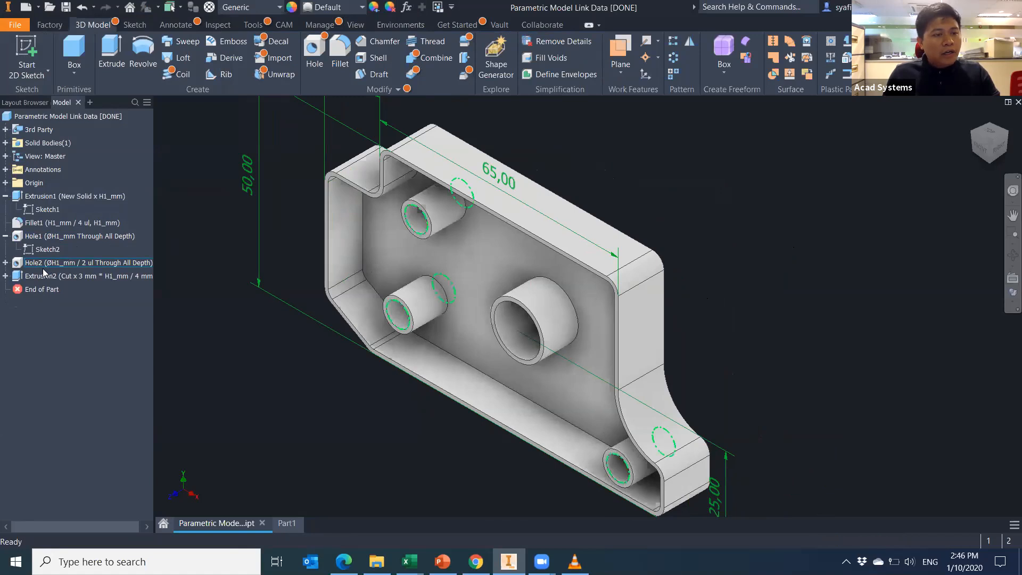
{"action": "left_click", "coordinate": [74, 227]}
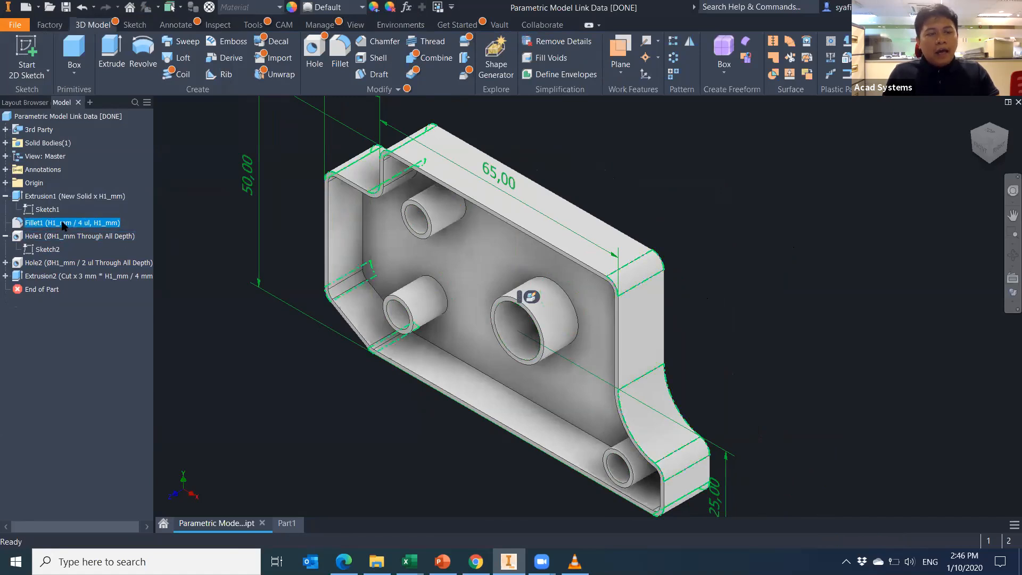
{"action": "right_click", "coordinate": [89, 226]}
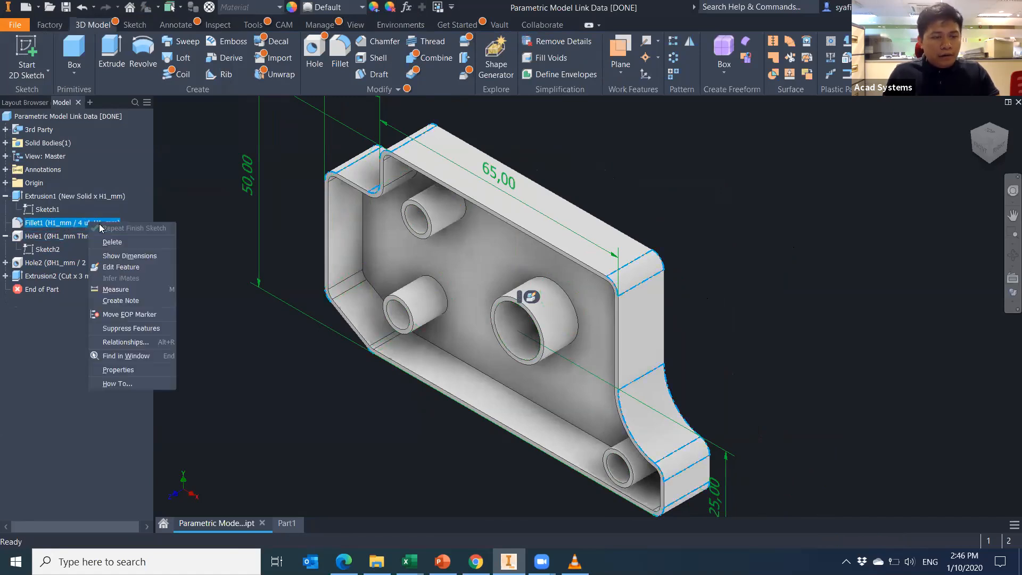
{"action": "left_click", "coordinate": [121, 266]}
{"action": "left_click", "coordinate": [278, 313]}
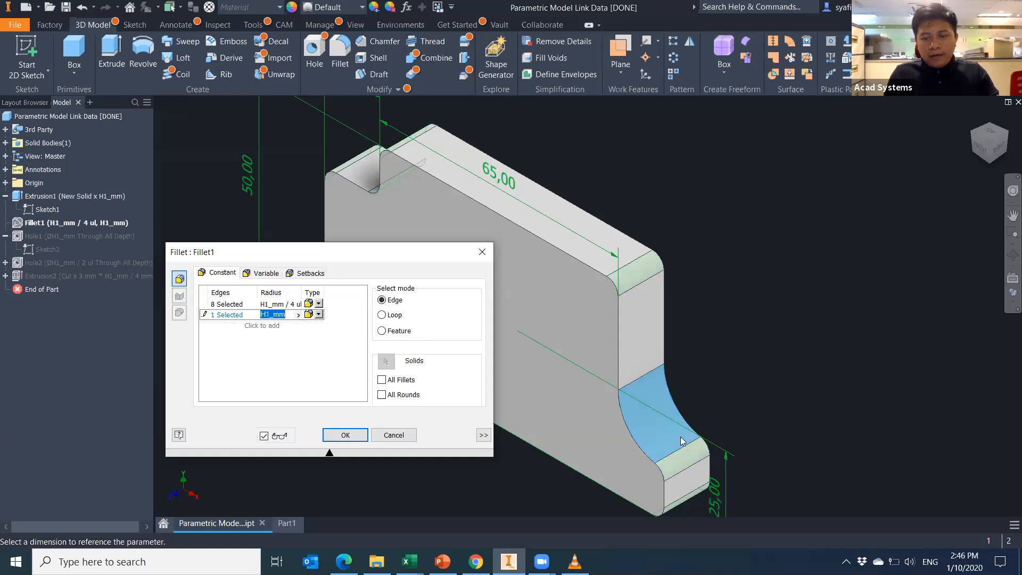
{"action": "left_click", "coordinate": [276, 313]}
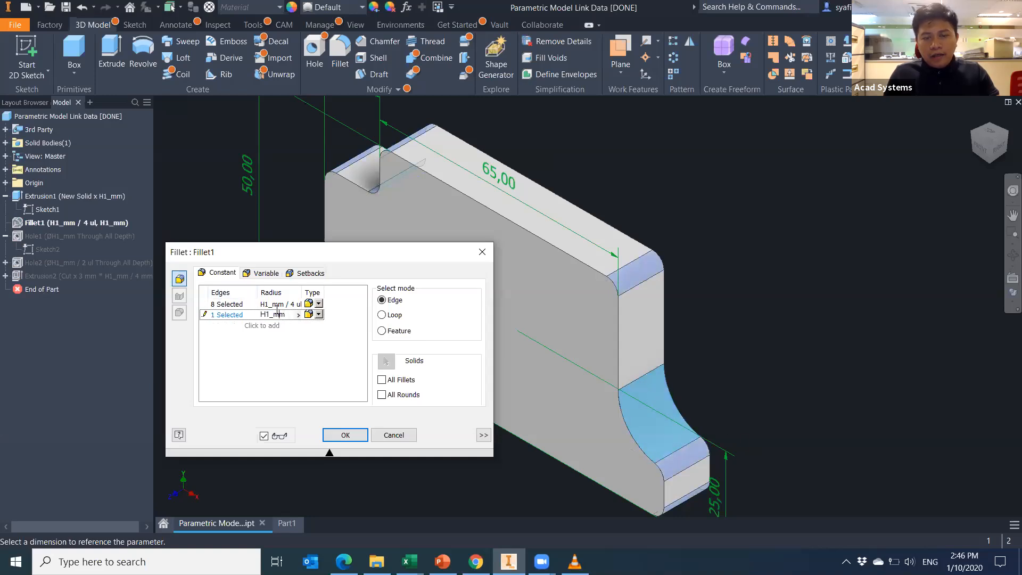
{"action": "left_click", "coordinate": [280, 305]}
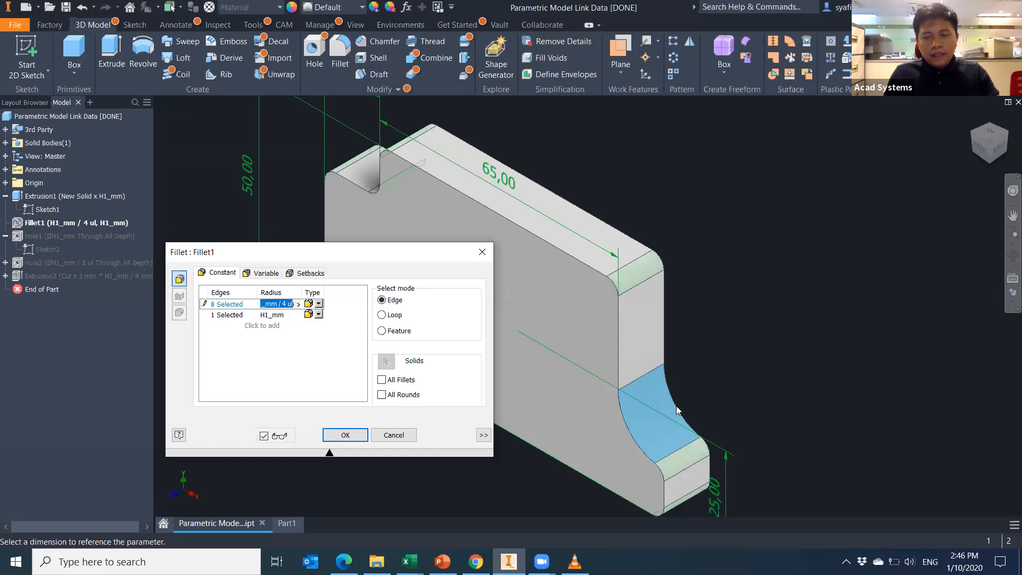
{"action": "left_click", "coordinate": [238, 305]}
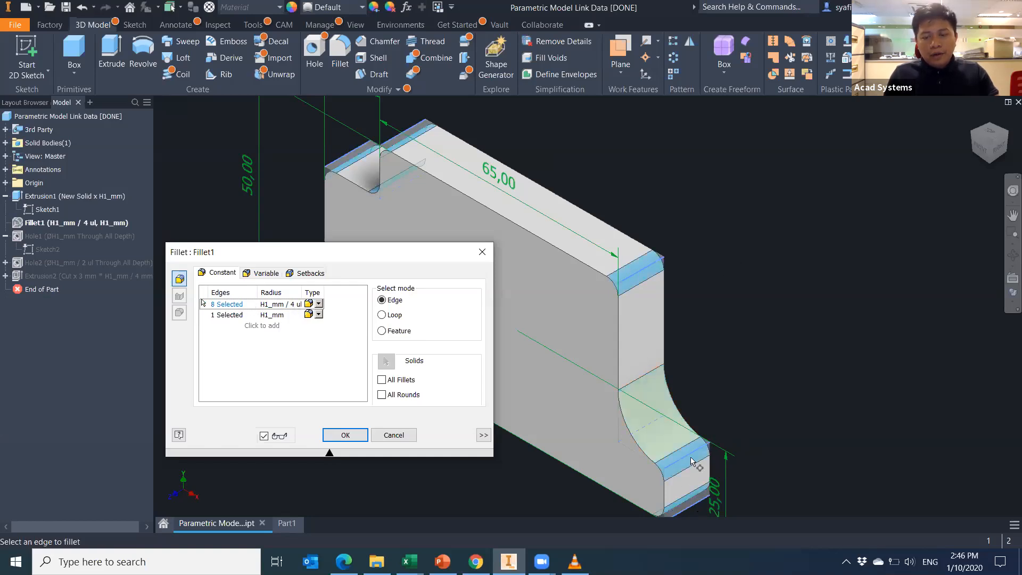
{"action": "left_click", "coordinate": [242, 366]}
{"action": "middle_click_drag", "start_coordinate": [680, 352], "coordinate": [785, 342]}
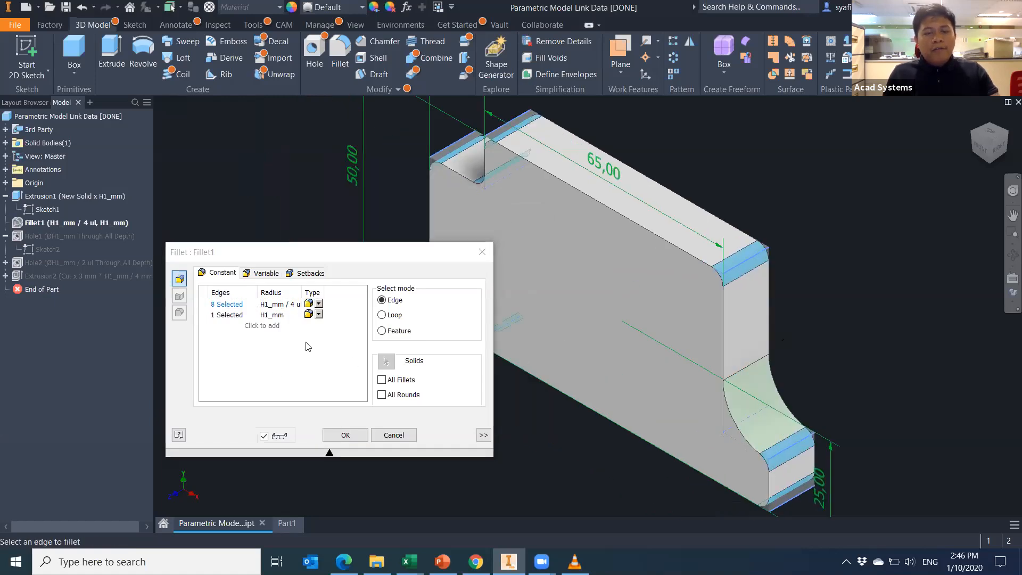
{"action": "left_click", "coordinate": [262, 326]}
{"action": "left_click", "coordinate": [282, 328]}
{"action": "left_click_drag", "start_coordinate": [287, 325], "coordinate": [282, 325]}
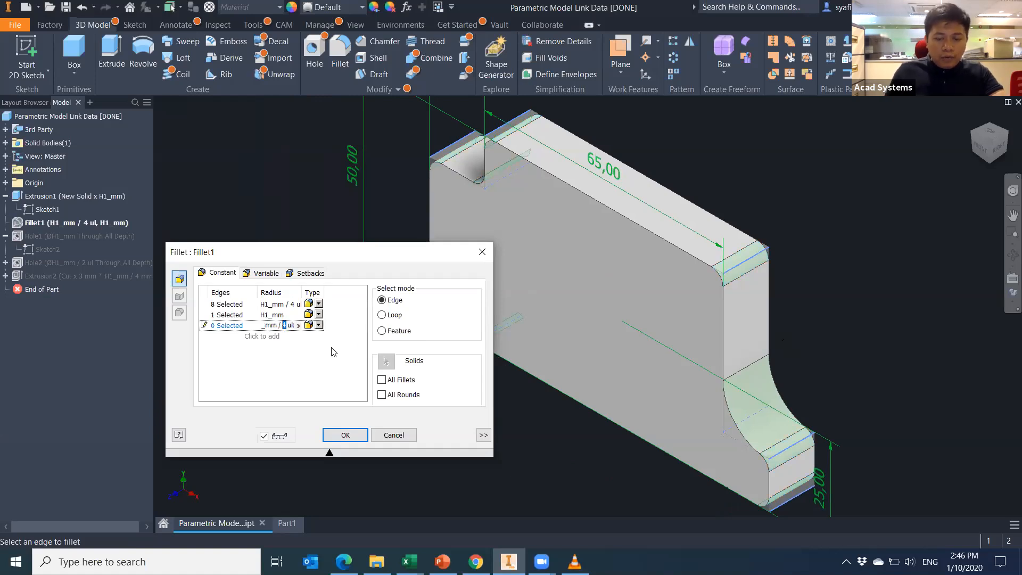
{"action": "left_click", "coordinate": [295, 371]}
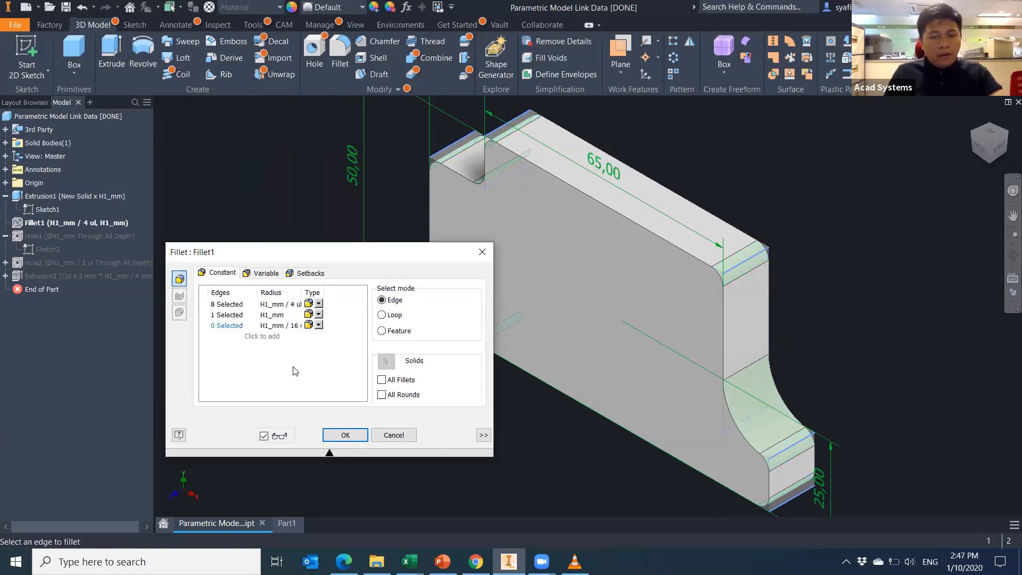
{"action": "left_click", "coordinate": [390, 316]}
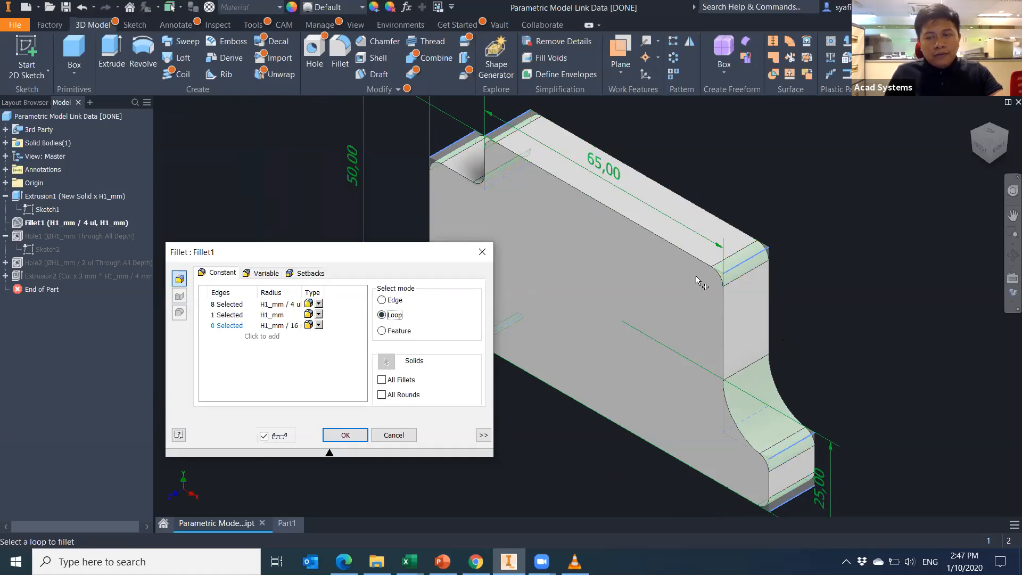
{"action": "left_click", "coordinate": [725, 312]}
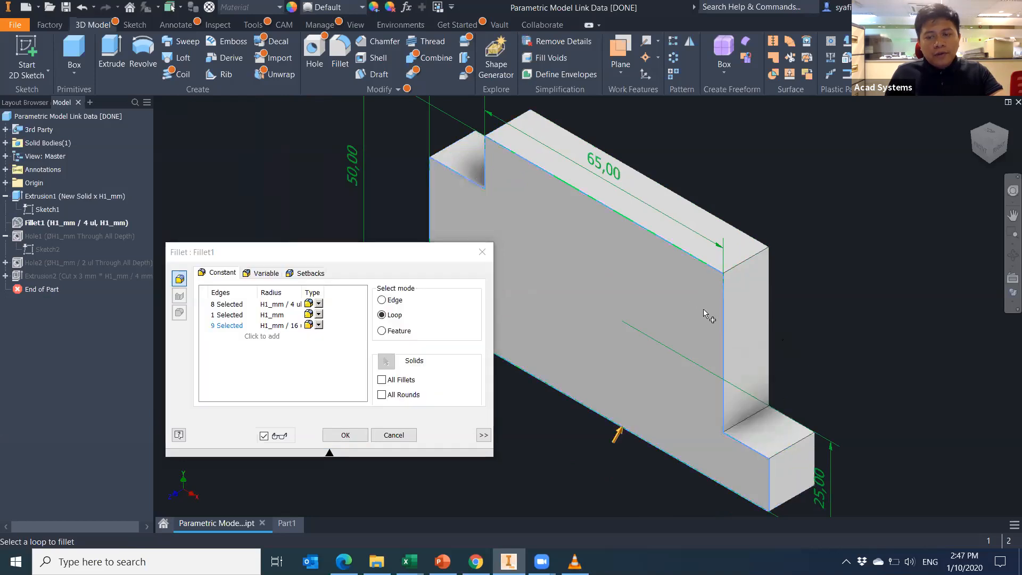
{"action": "left_click", "coordinate": [343, 434]}
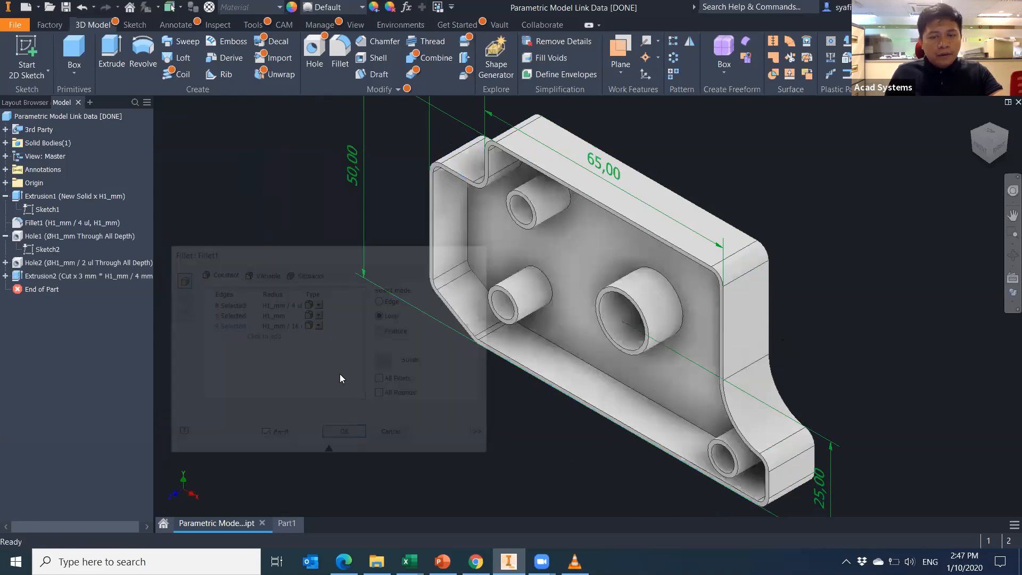
{"action": "right_click", "coordinate": [45, 223]}
{"action": "left_click", "coordinate": [80, 268]}
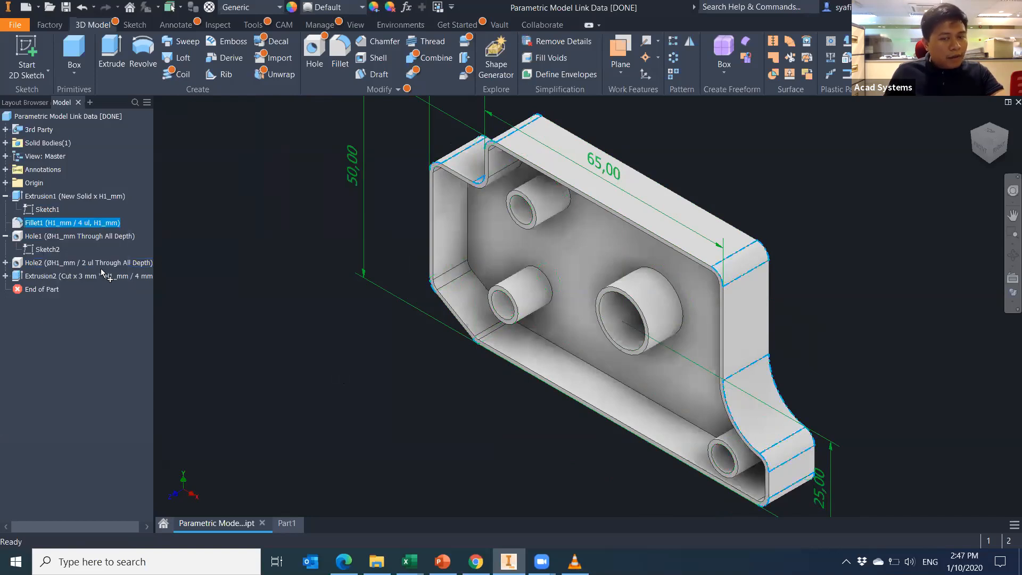
{"action": "left_click", "coordinate": [270, 327]}
{"action": "left_click", "coordinate": [287, 326]}
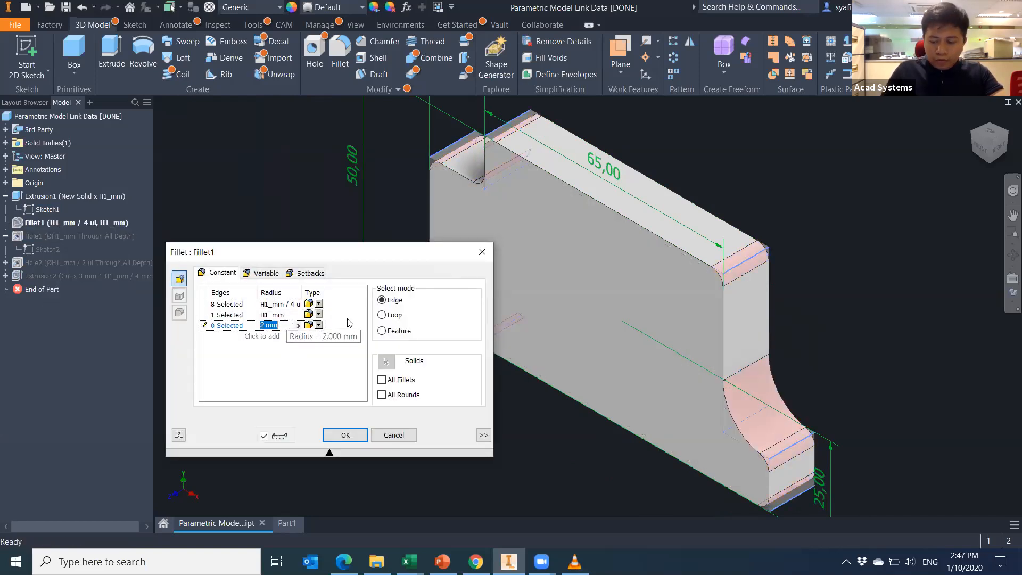
{"action": "type", "text": "0.2"}
{"action": "left_click", "coordinate": [310, 374]}
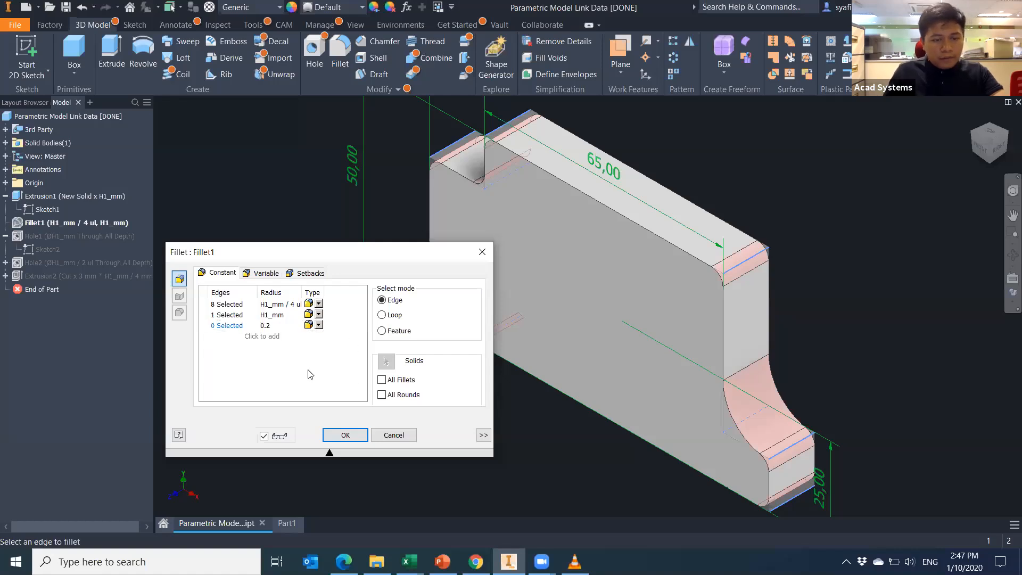
{"action": "left_click", "coordinate": [384, 316]}
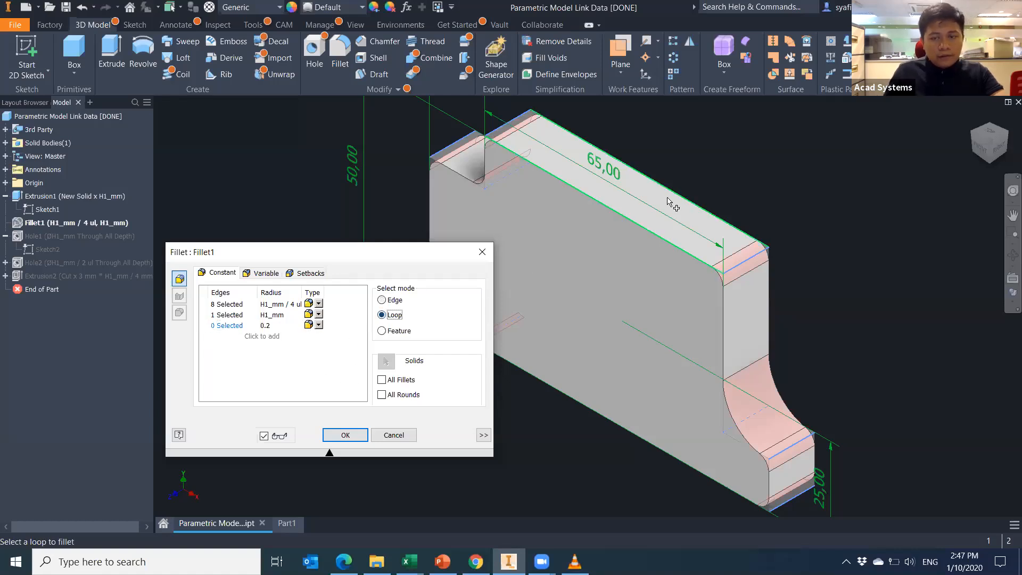
{"action": "left_click", "coordinate": [642, 229]}
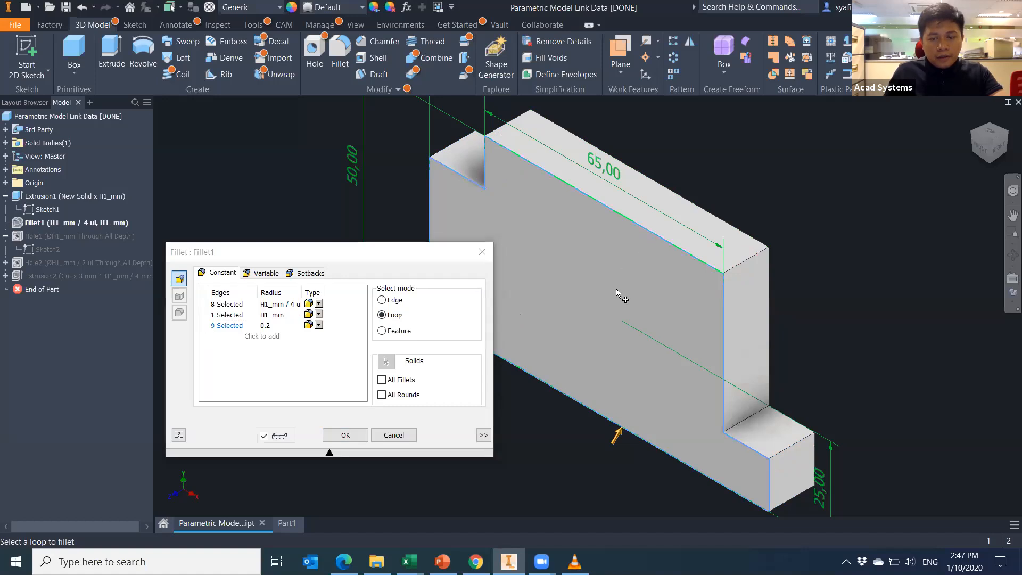
{"action": "key", "text": "Return"}
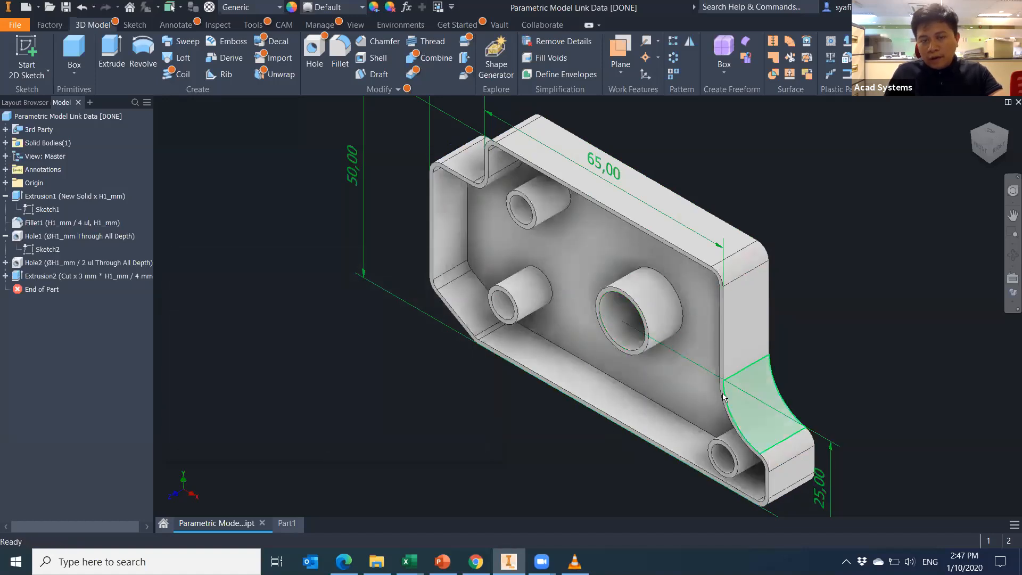
{"action": "middle_click_drag", "start_coordinate": [827, 478], "coordinate": [776, 463]}
{"action": "middle_click_drag", "start_coordinate": [724, 437], "coordinate": [624, 420]}
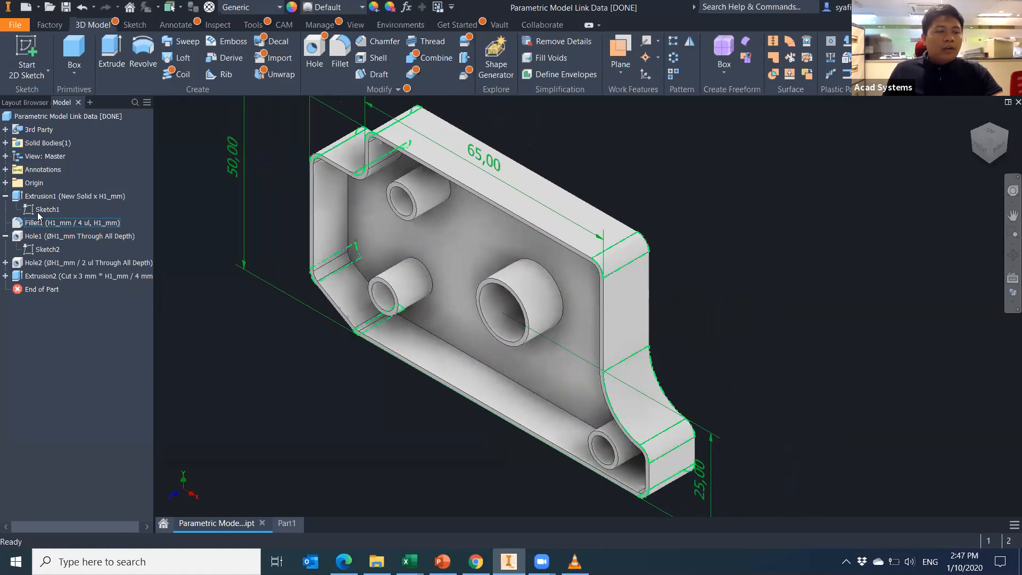
{"action": "right_click", "coordinate": [51, 223]}
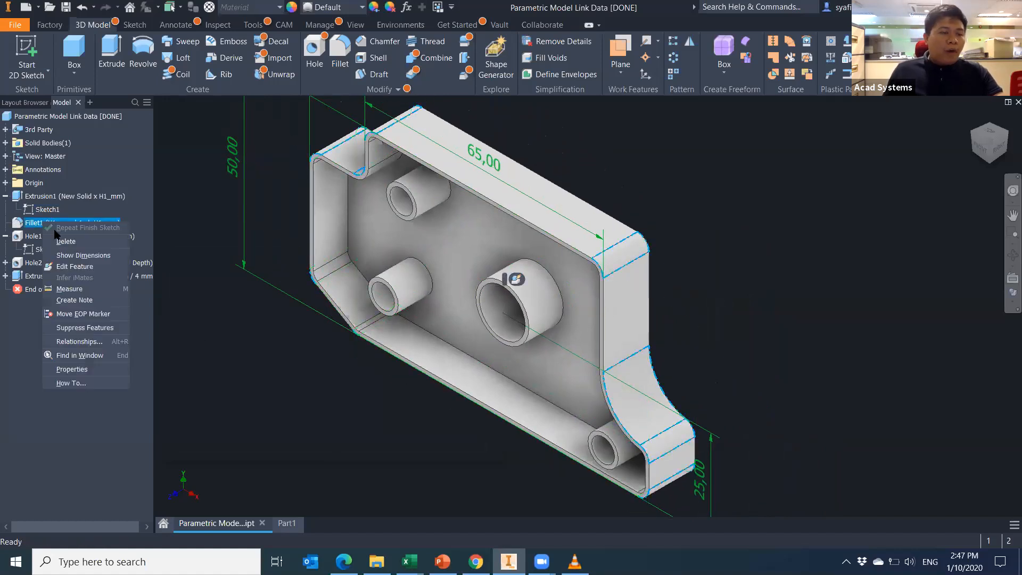
{"action": "left_click", "coordinate": [74, 266]}
{"action": "scroll", "coordinate": [577, 369], "scroll_direction": "up", "scroll_amount": 2}
{"action": "middle_click_drag", "start_coordinate": [577, 369], "coordinate": [786, 360]}
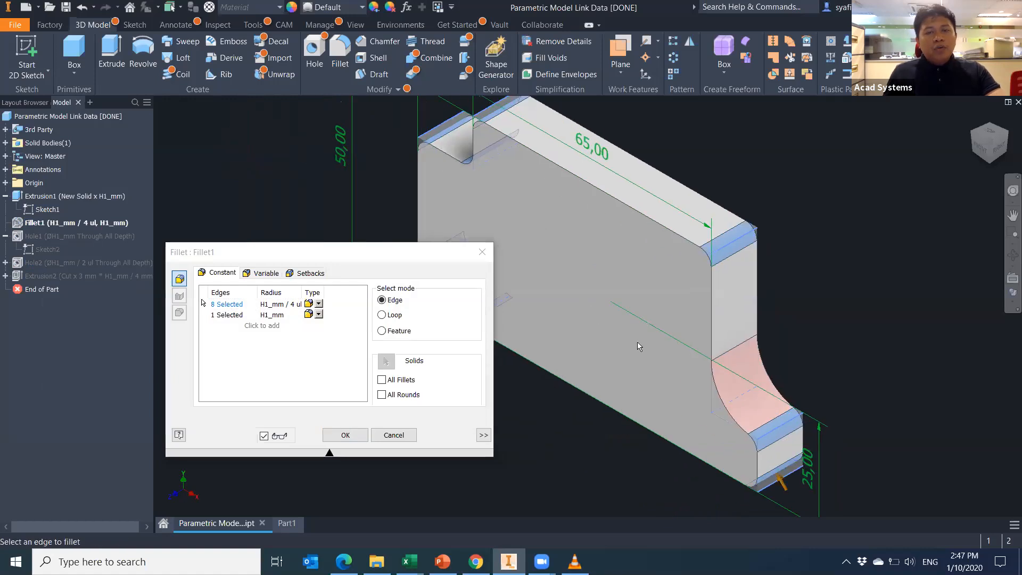
{"action": "key", "text": "Escape"}
{"action": "middle_click_drag", "start_coordinate": [459, 372], "coordinate": [533, 384]}
{"action": "scroll", "coordinate": [536, 417], "scroll_direction": "down", "scroll_amount": 2}
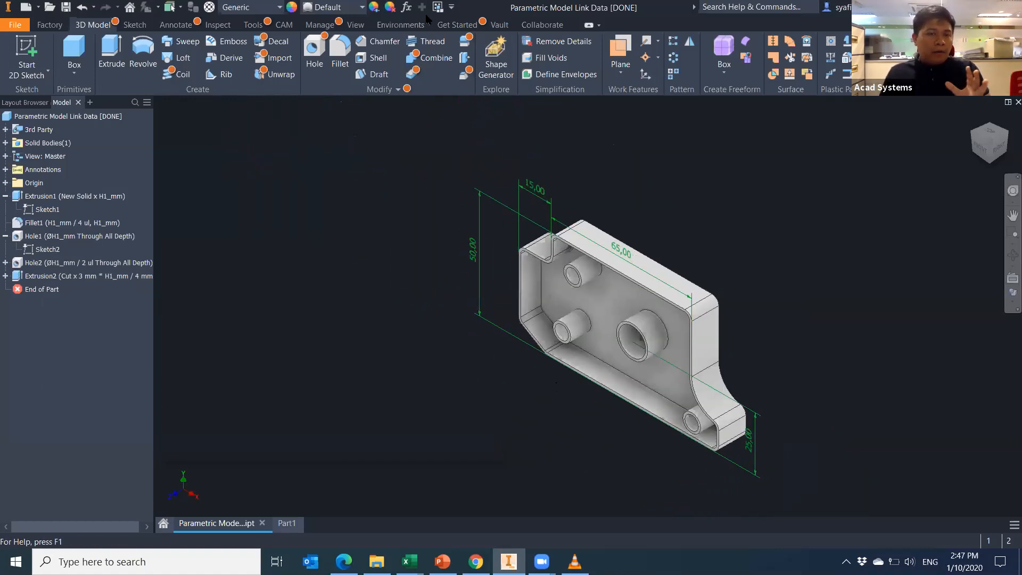
{"action": "left_click", "coordinate": [410, 8]}
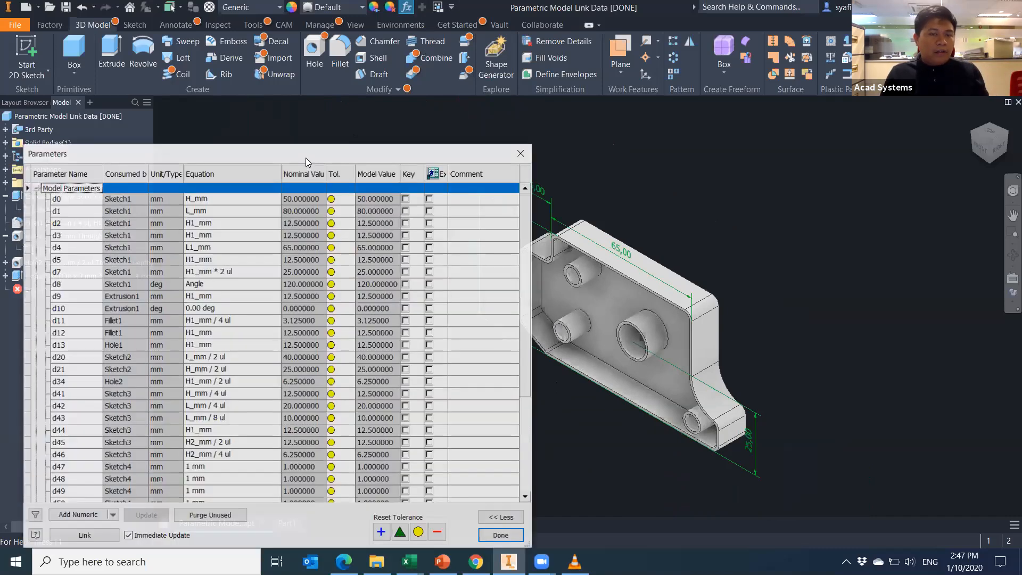
{"action": "scroll", "coordinate": [298, 373], "scroll_direction": "down", "scroll_amount": 5}
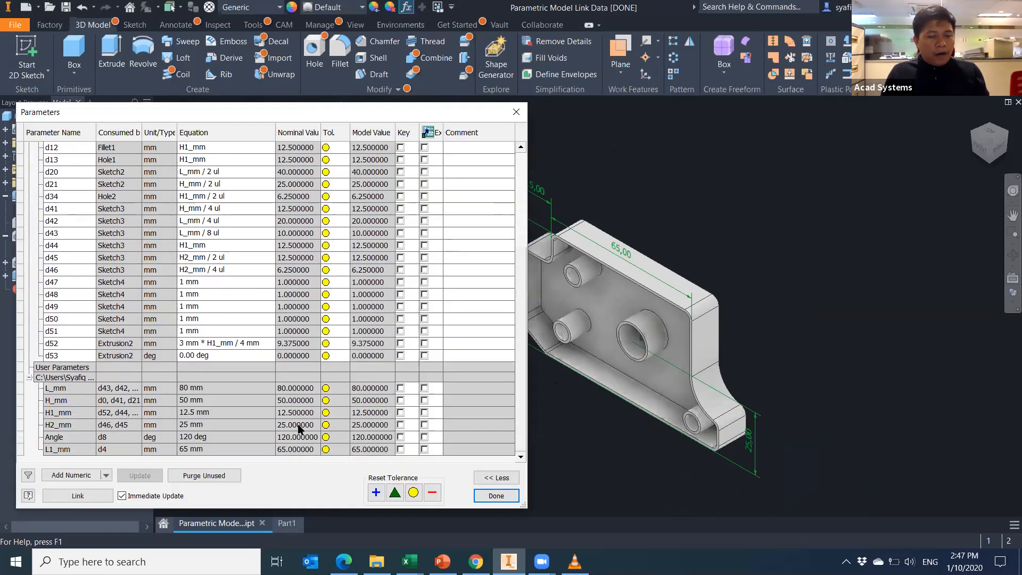
{"action": "scroll", "coordinate": [239, 367], "scroll_direction": "up", "scroll_amount": 3}
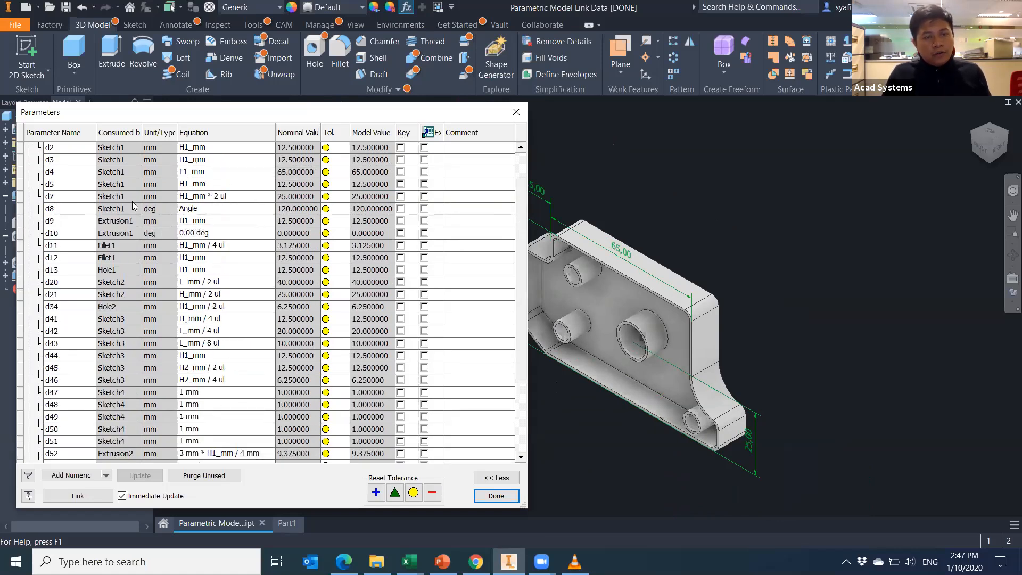
{"action": "left_click", "coordinate": [535, 158]}
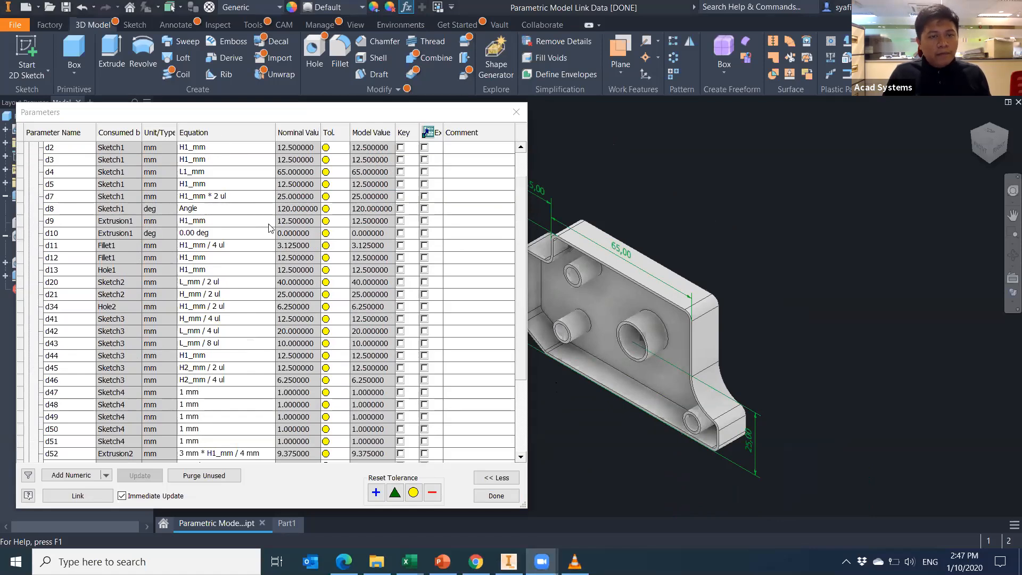
{"action": "left_click", "coordinate": [517, 112]}
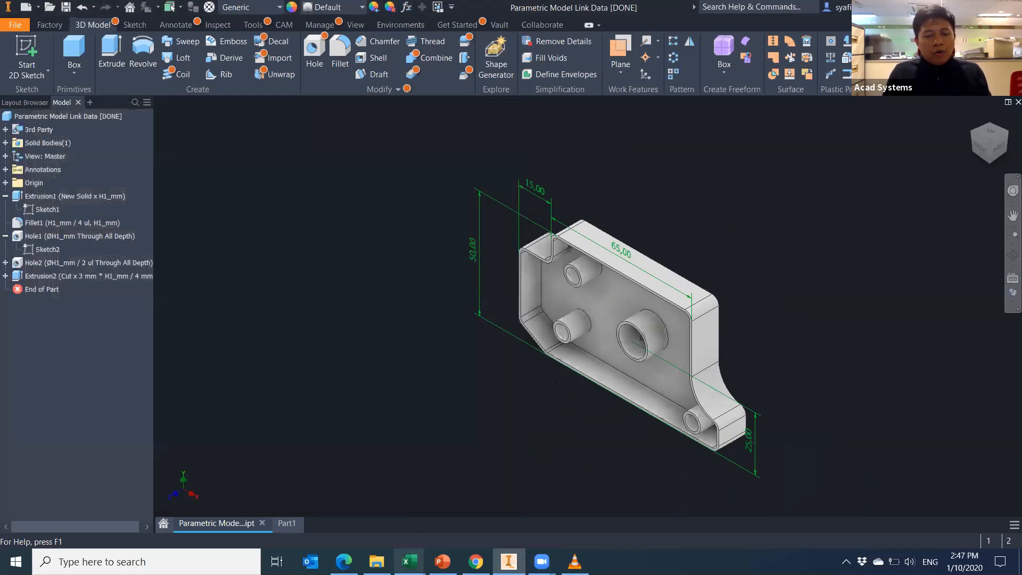
Close the Book1 workbook without saving it.
{"action": "mouse_move", "coordinate": [410, 561]}
{"action": "left_click", "coordinate": [479, 506]}
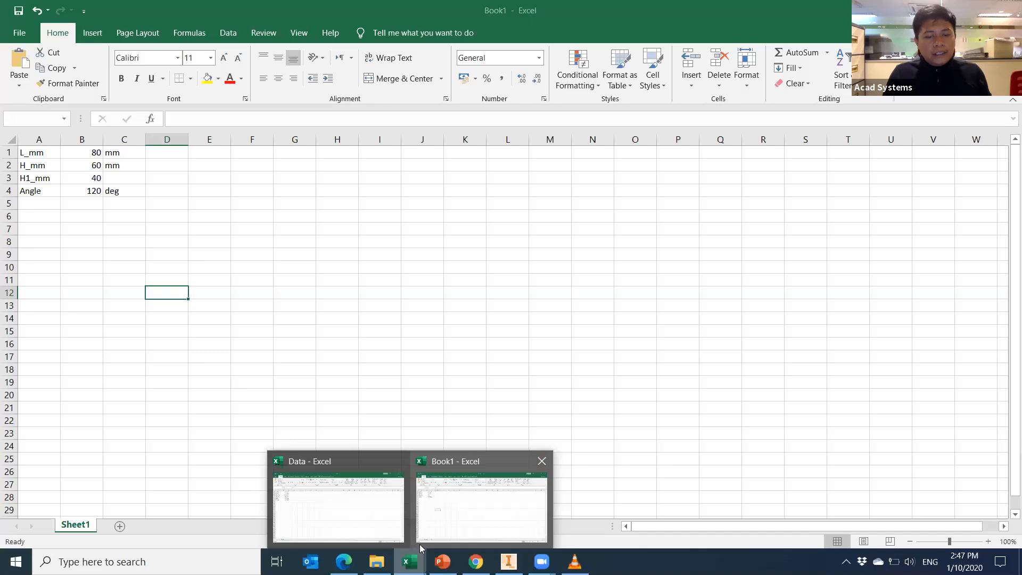
{"action": "key", "text": "ctrl+w"}
{"action": "left_click", "coordinate": [516, 290]}
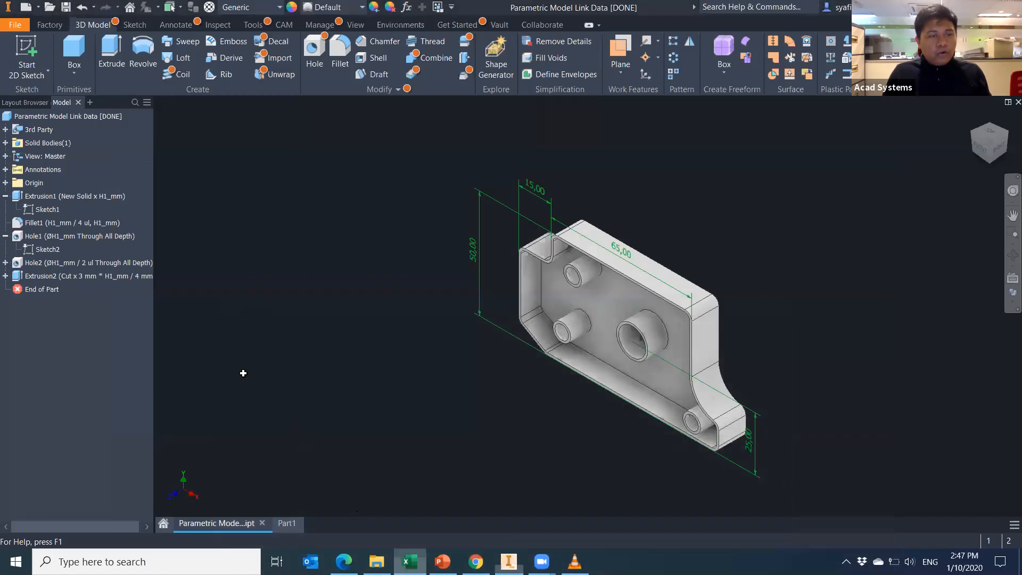
In Data.xlsx enter L_mm 100, H_mm 65, H1_mm 20, H2_mm 30 and L1_mm 70.
{"action": "left_click", "coordinate": [252, 370]}
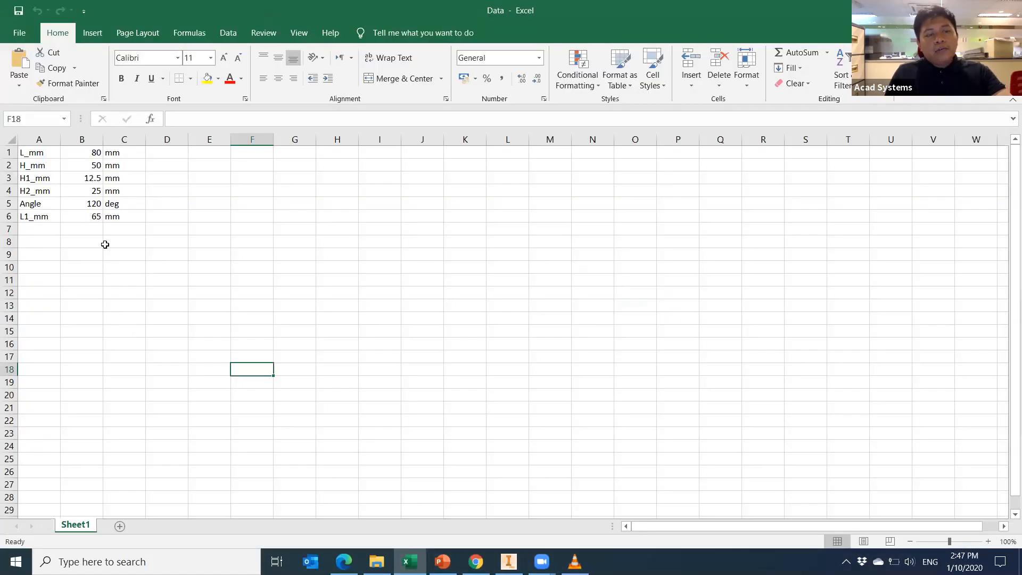
{"action": "left_click", "coordinate": [93, 154]}
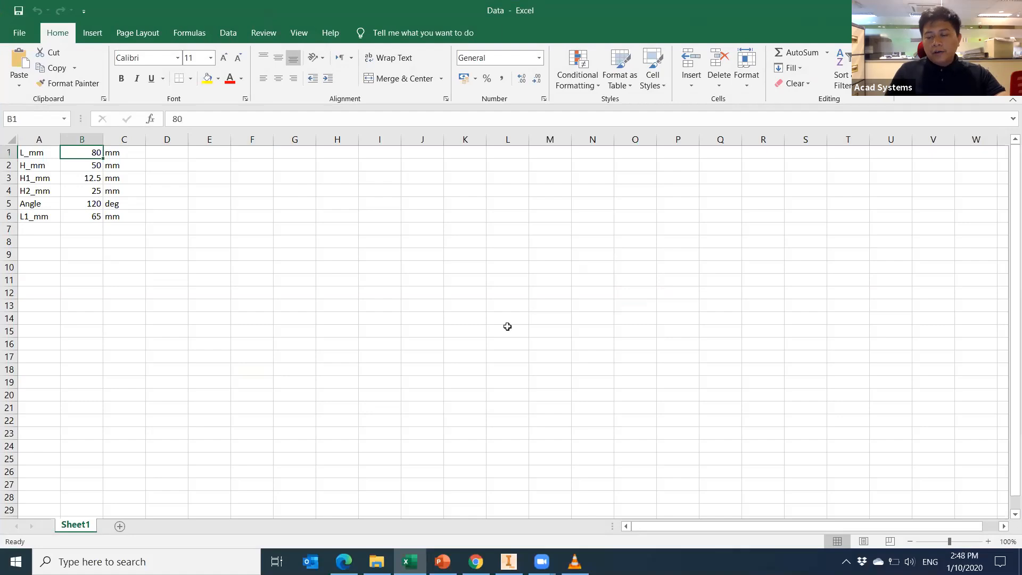
{"action": "type", "text": "100"}
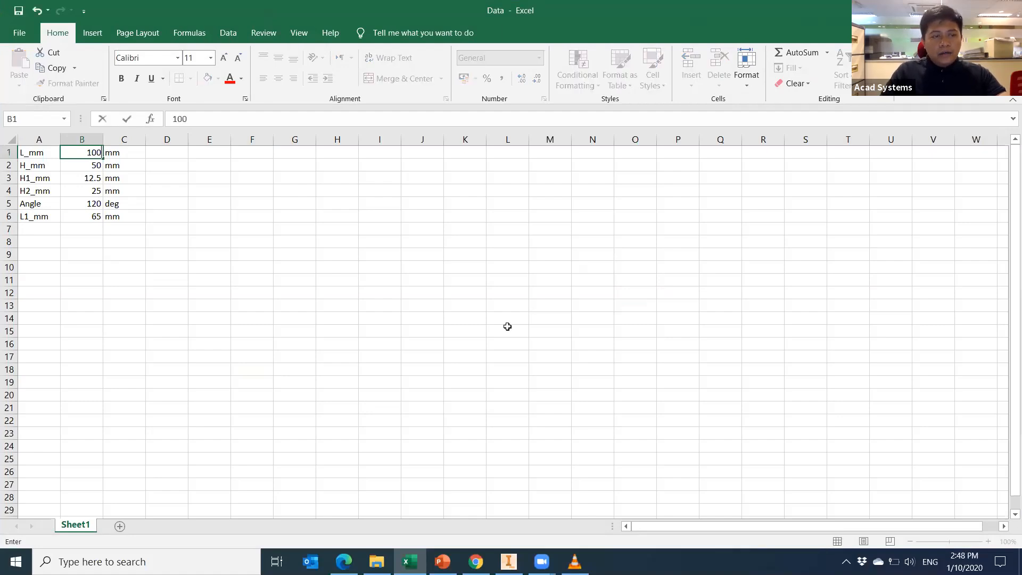
{"action": "key", "text": "Return"}
{"action": "type", "text": "65"}
{"action": "key", "text": "Return"}
{"action": "type", "text": "20"}
{"action": "key", "text": "Return"}
{"action": "type", "text": "30"}
{"action": "key", "text": "Return"}
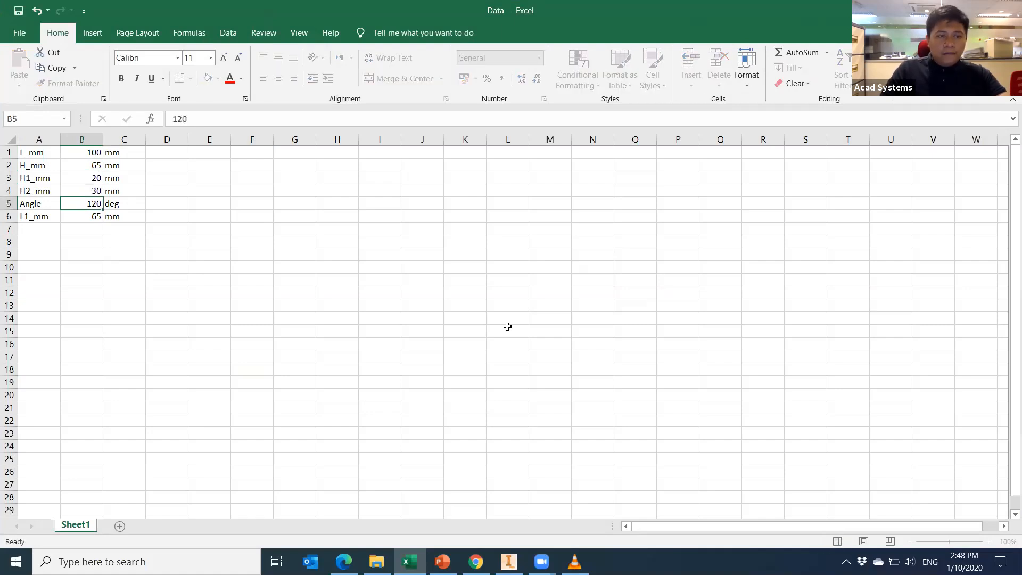
{"action": "key", "text": "Return"}
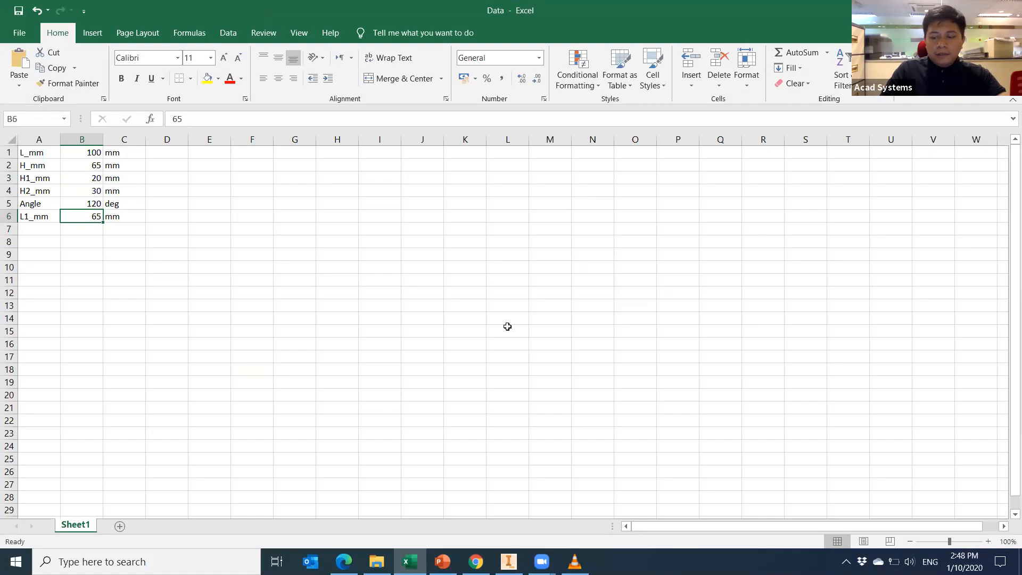
{"action": "type", "text": "70"}
{"action": "left_click", "coordinate": [493, 382]}
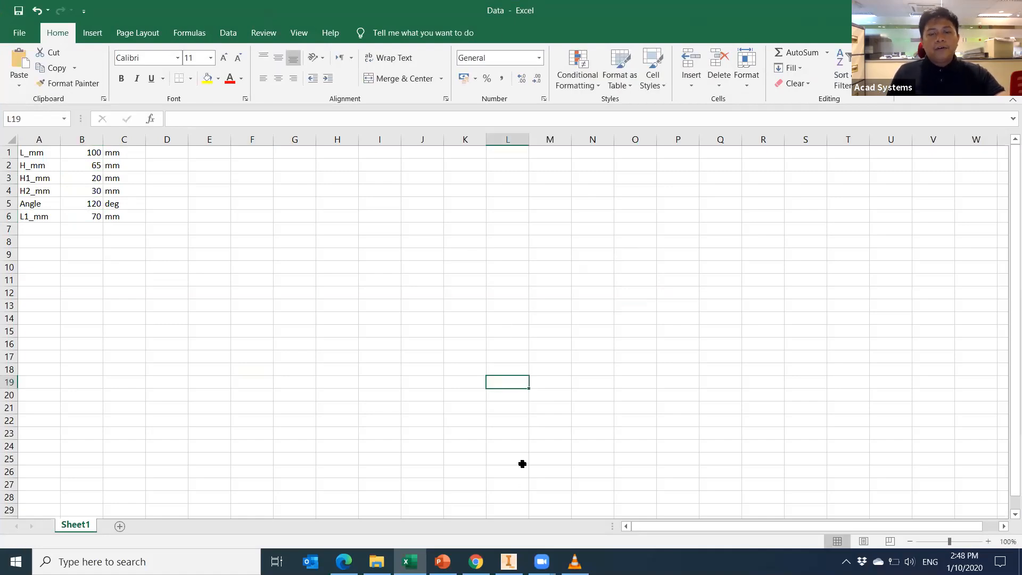
Return to the Inventor part and reposition it in the view.
{"action": "left_click", "coordinate": [508, 562]}
{"action": "scroll", "coordinate": [534, 304], "scroll_direction": "down", "scroll_amount": 5}
{"action": "scroll", "coordinate": [534, 304], "scroll_direction": "up", "scroll_amount": 6}
{"action": "middle_click_drag", "start_coordinate": [535, 304], "coordinate": [488, 327]}
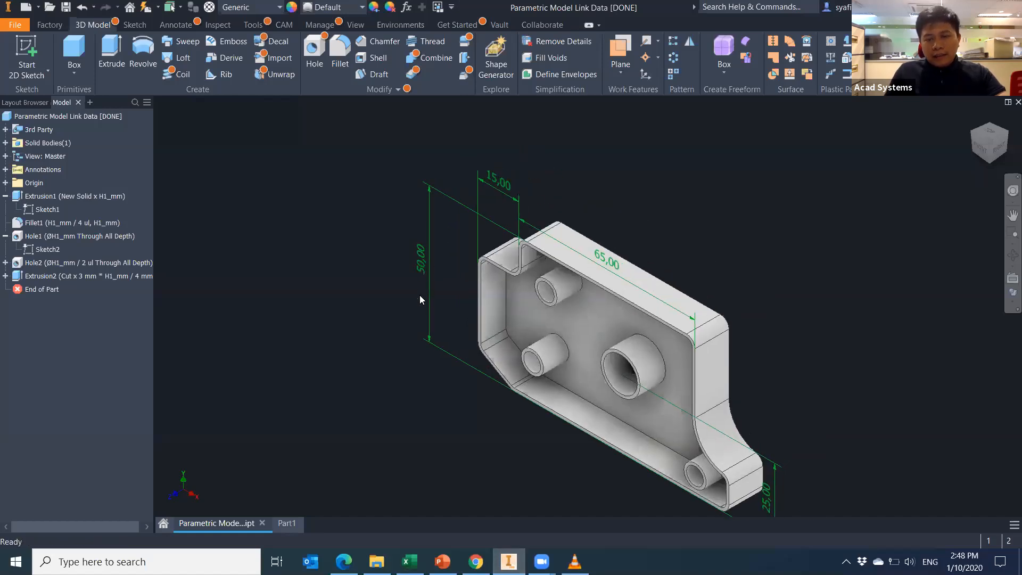
Run Local Update with the new Excel values, accepting the errors.
{"action": "middle_click_drag", "start_coordinate": [426, 289], "coordinate": [453, 281]}
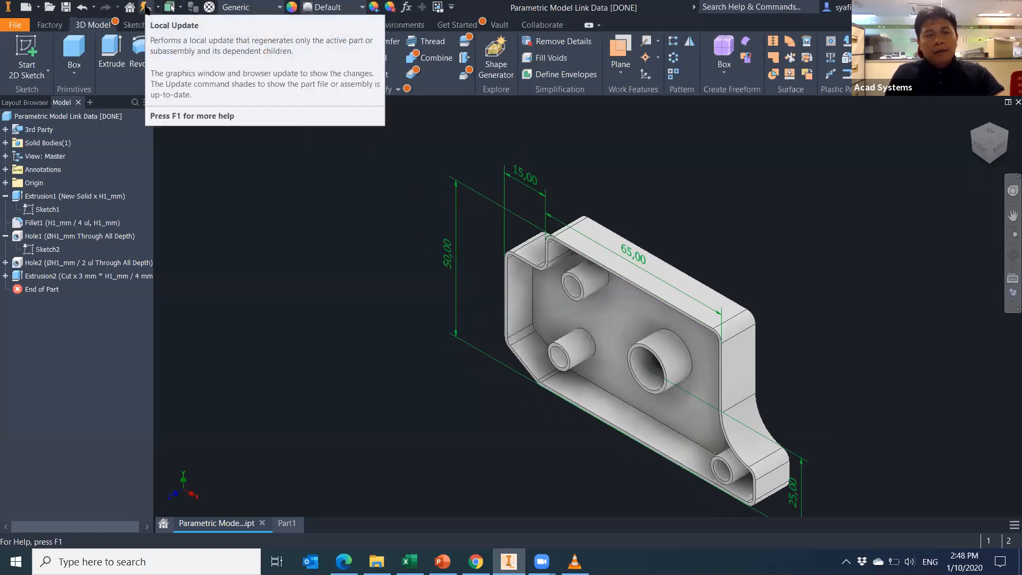
{"action": "left_click", "coordinate": [146, 9]}
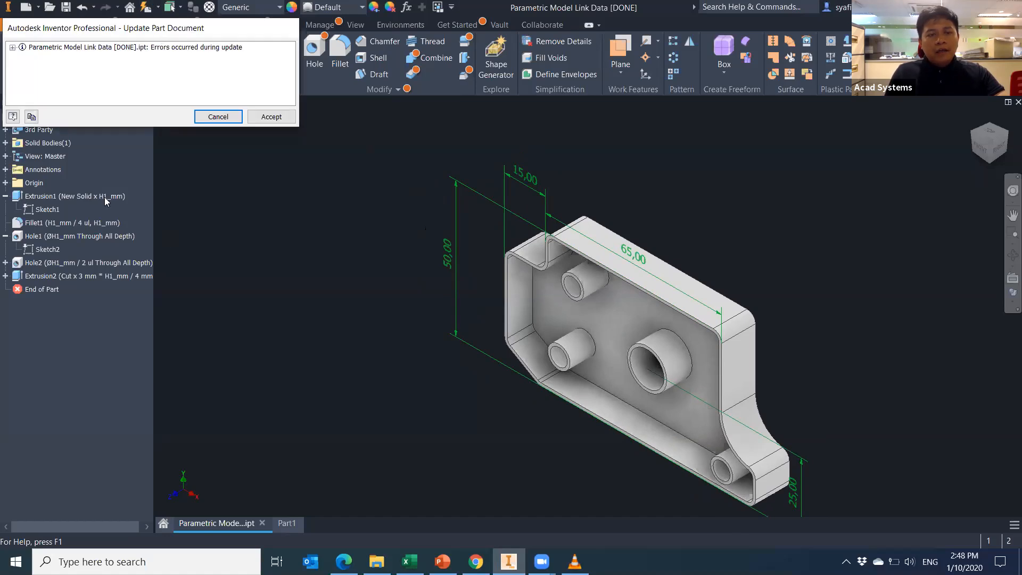
{"action": "left_click", "coordinate": [271, 117]}
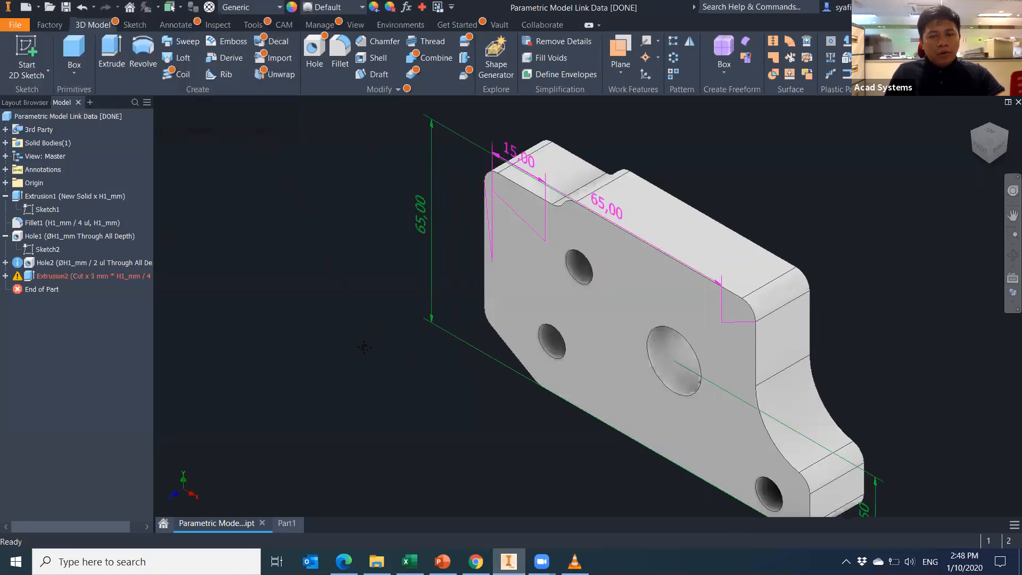
{"action": "middle_click_drag", "start_coordinate": [364, 347], "coordinate": [310, 335]}
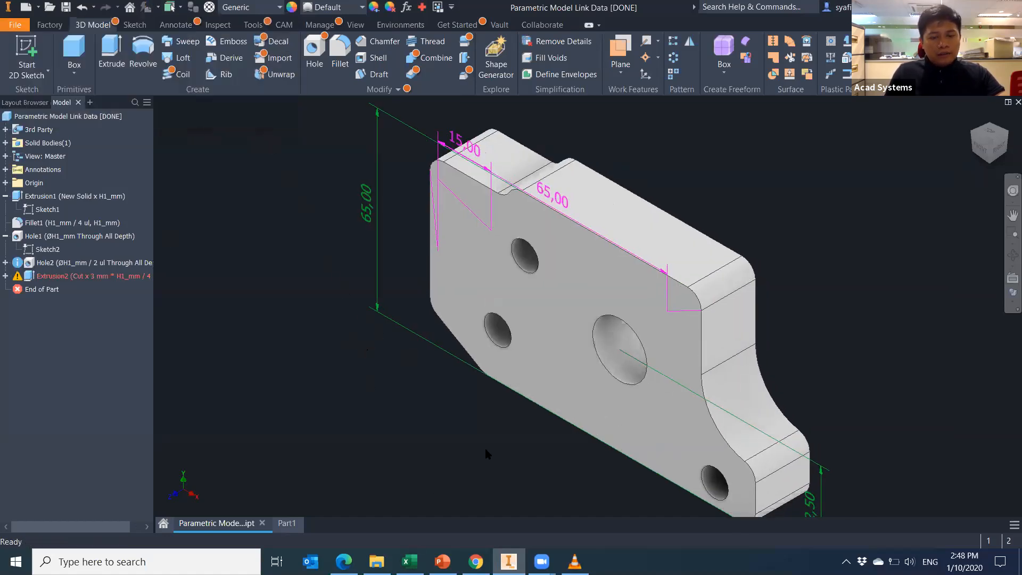
Open Extrusion2's sketch via Edit Sketch and leave it unchanged.
{"action": "left_click", "coordinate": [70, 277]}
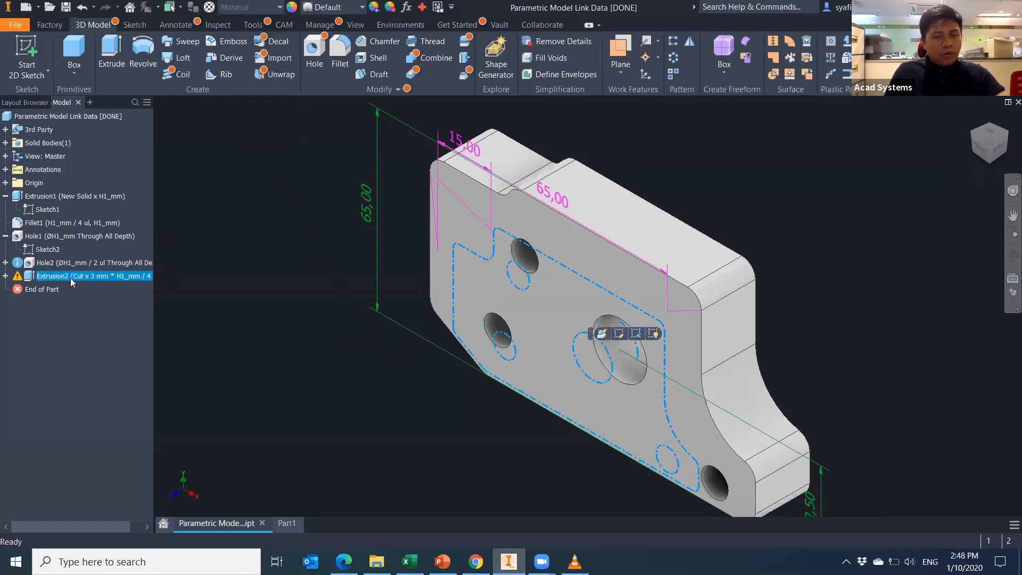
{"action": "right_click", "coordinate": [71, 278]}
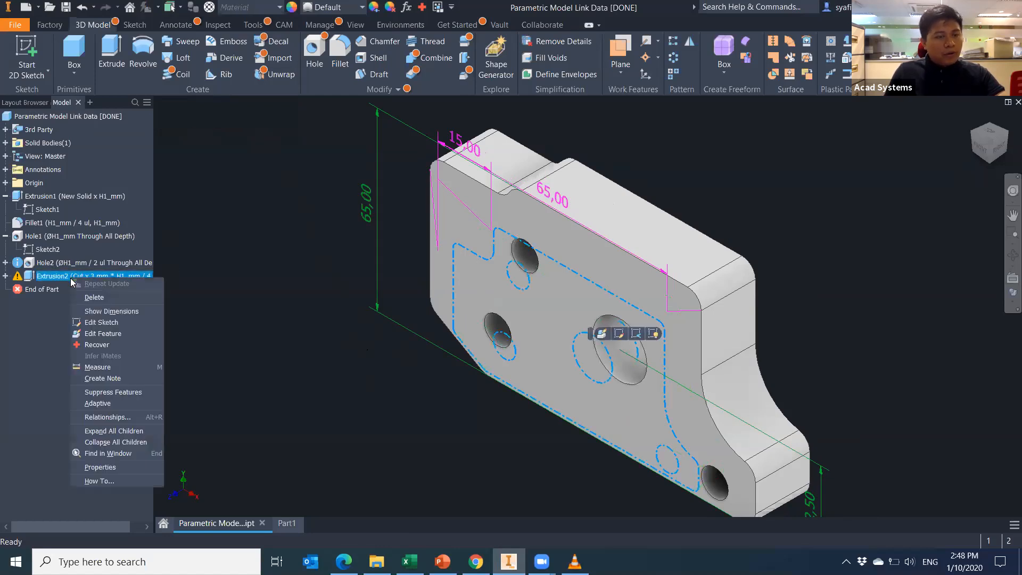
{"action": "left_click", "coordinate": [117, 323]}
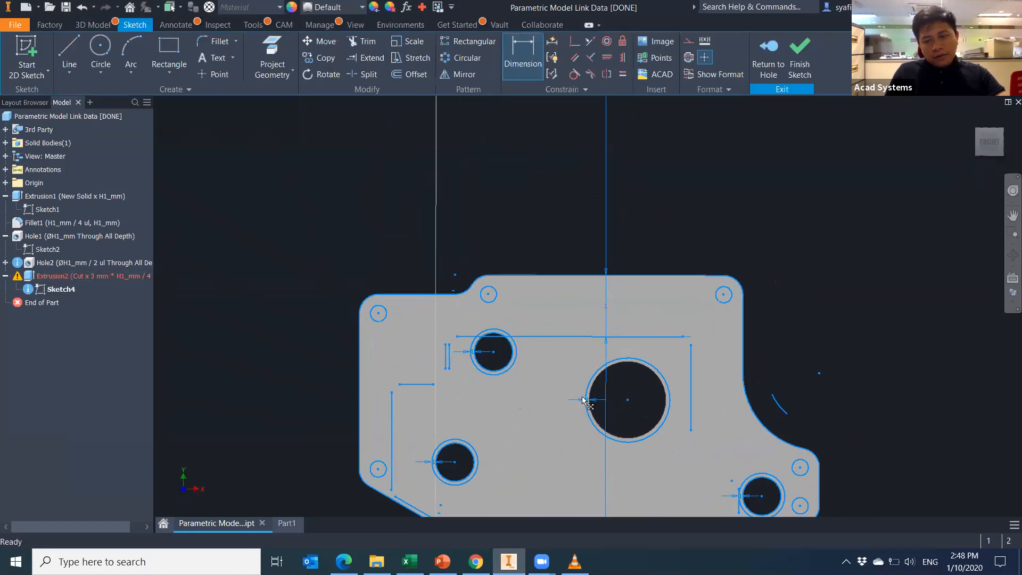
{"action": "key", "text": "s"}
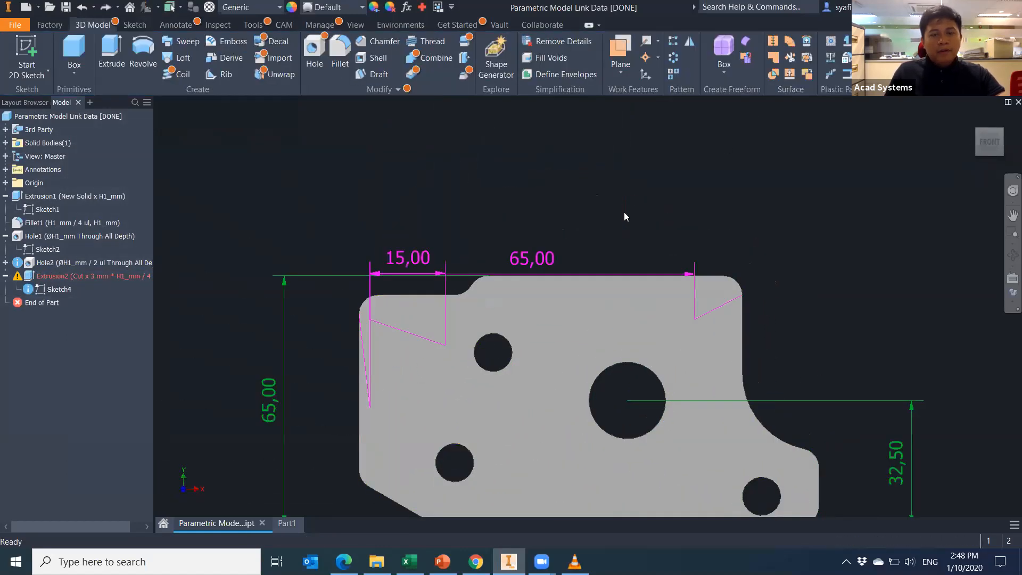
Move End of Part above Extrusion2 and accept the reorder warning.
{"action": "left_click", "coordinate": [963, 120]}
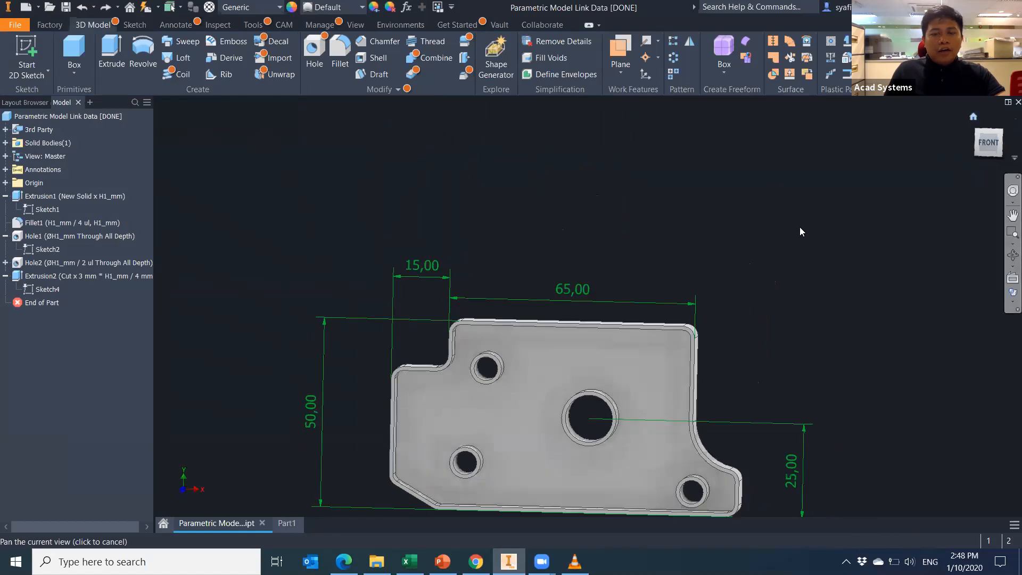
{"action": "middle_click_drag", "start_coordinate": [413, 331], "coordinate": [399, 331]}
{"action": "left_click_drag", "start_coordinate": [42, 304], "coordinate": [38, 277]}
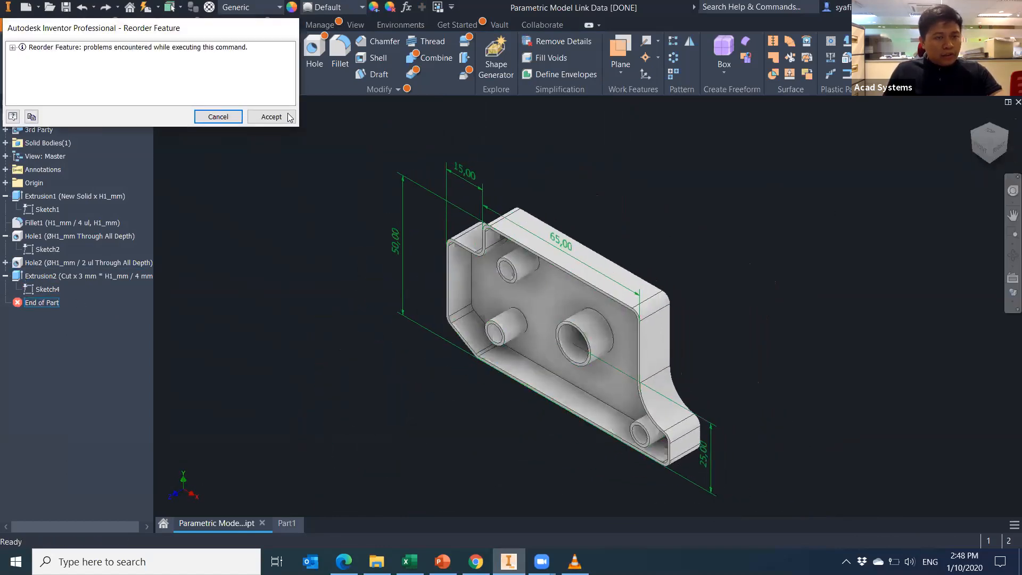
{"action": "left_click", "coordinate": [272, 116]}
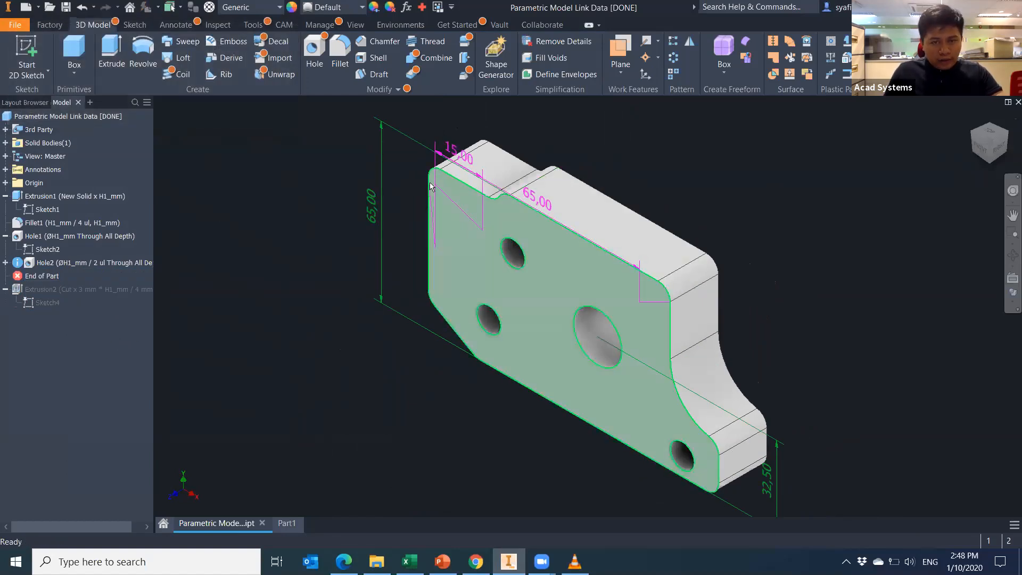
Switch to the Data workbook and undo or redo the earlier value changes.
{"action": "left_click", "coordinate": [476, 562]}
{"action": "left_click", "coordinate": [509, 561]}
{"action": "left_click", "coordinate": [409, 562]}
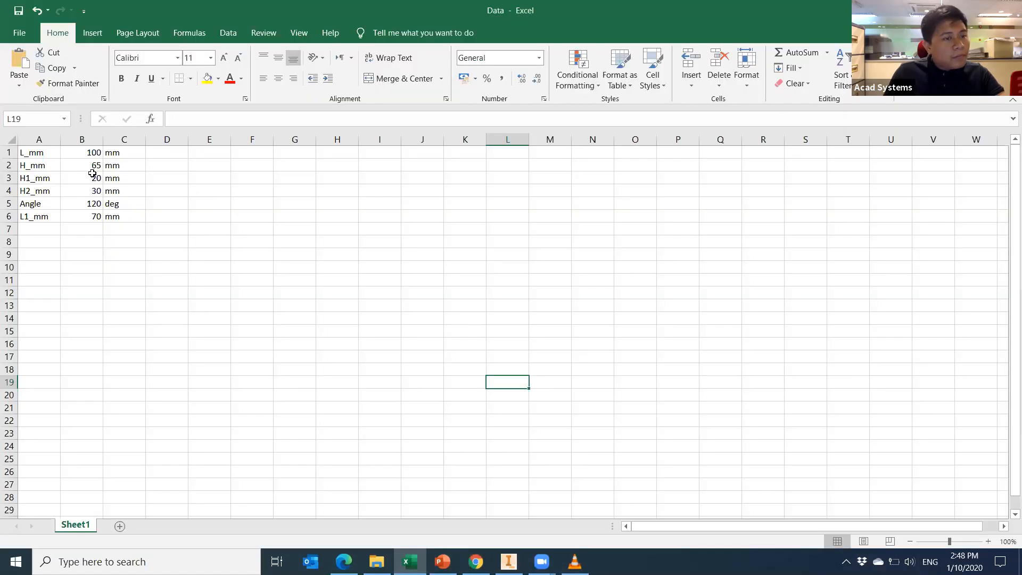
{"action": "left_click", "coordinate": [94, 167]}
{"action": "left_click", "coordinate": [92, 188]}
{"action": "key", "text": "ctrl+z"}
{"action": "key", "text": "ctrl+z"}
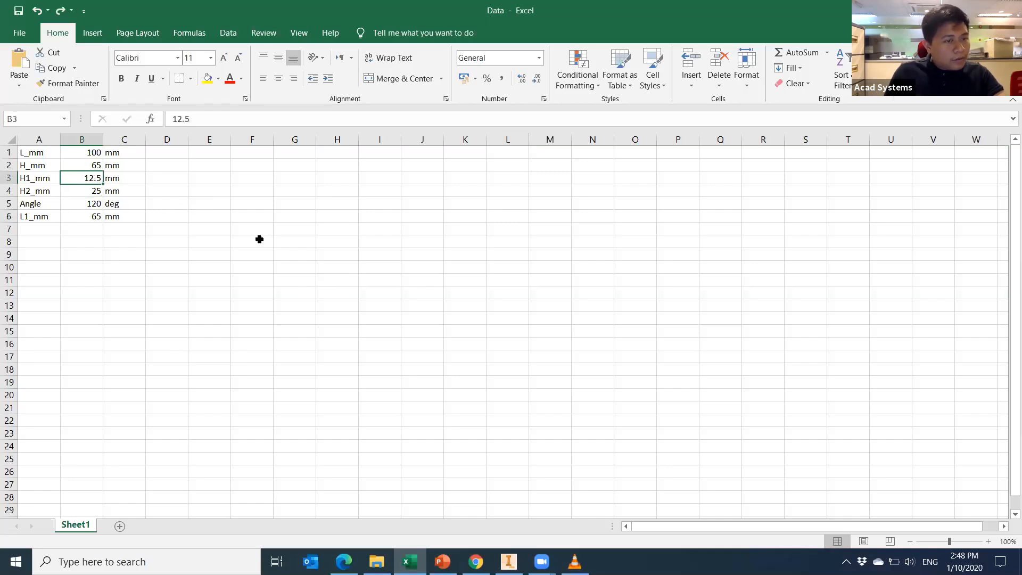
{"action": "left_click", "coordinate": [60, 11]}
{"action": "left_click", "coordinate": [60, 11]}
{"action": "key", "text": "ctrl+z"}
{"action": "key", "text": "ctrl+z"}
{"action": "key", "text": "ctrl+z"}
Enter H_mm 60, H1_mm 15, H2_mm 30 and L1_mm 70 in the Data sheet.
{"action": "type", "text": "60"}
{"action": "key", "text": "Return"}
{"action": "type", "text": "2"}
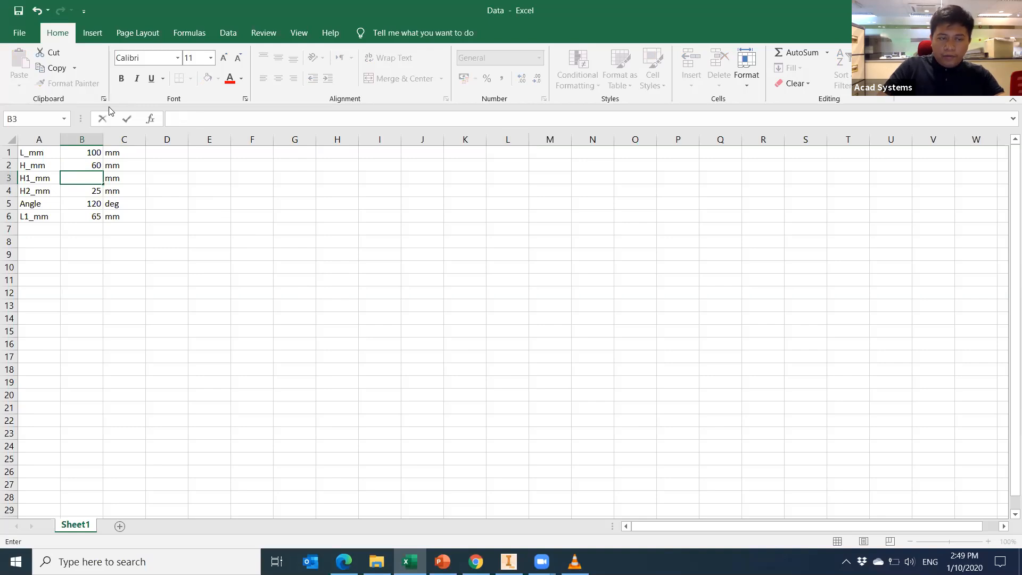
{"action": "type", "text": "15"}
{"action": "key", "text": "Return"}
{"action": "type", "text": "30"}
{"action": "key", "text": "Return"}
{"action": "key", "text": "Return"}
{"action": "type", "text": "70"}
{"action": "key", "text": "Return"}
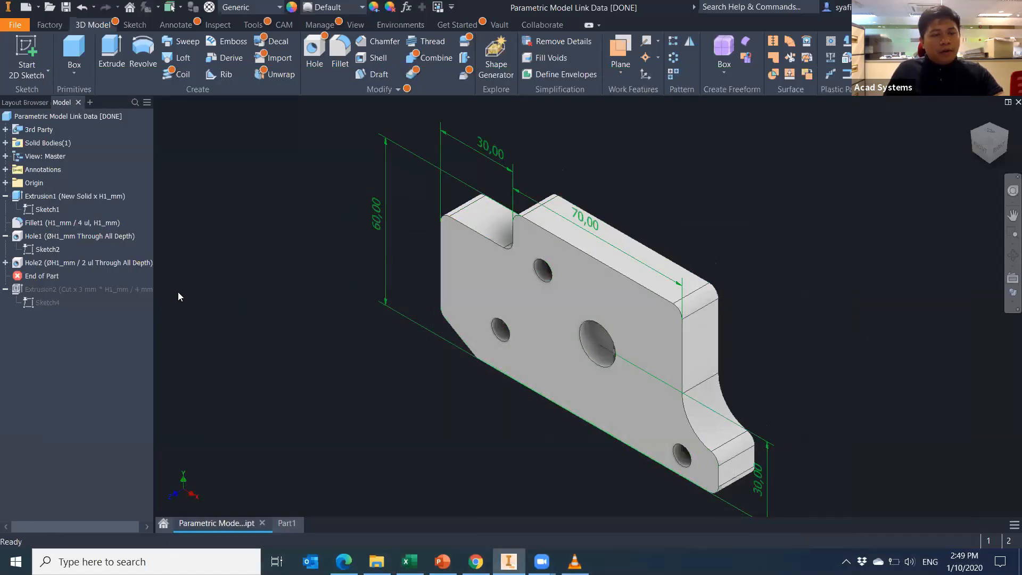
{"action": "left_click", "coordinate": [119, 288]}
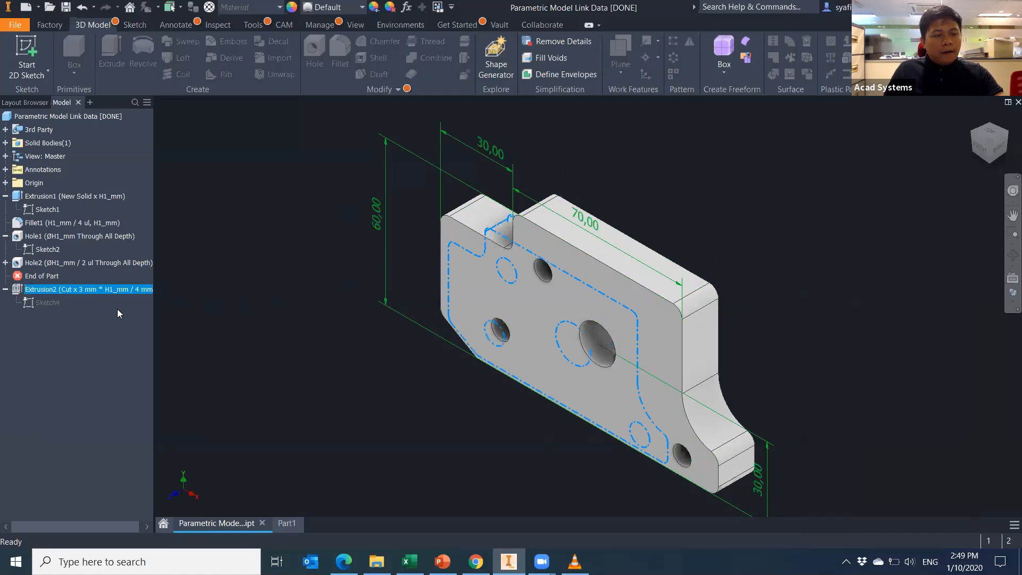
{"action": "left_click", "coordinate": [54, 276]}
{"action": "mouse_move", "coordinate": [56, 278]}
{"action": "left_mouse_down"}
{"action": "mouse_move", "coordinate": [46, 318]}
{"action": "mouse_move", "coordinate": [54, 295]}
{"action": "left_mouse_up"}
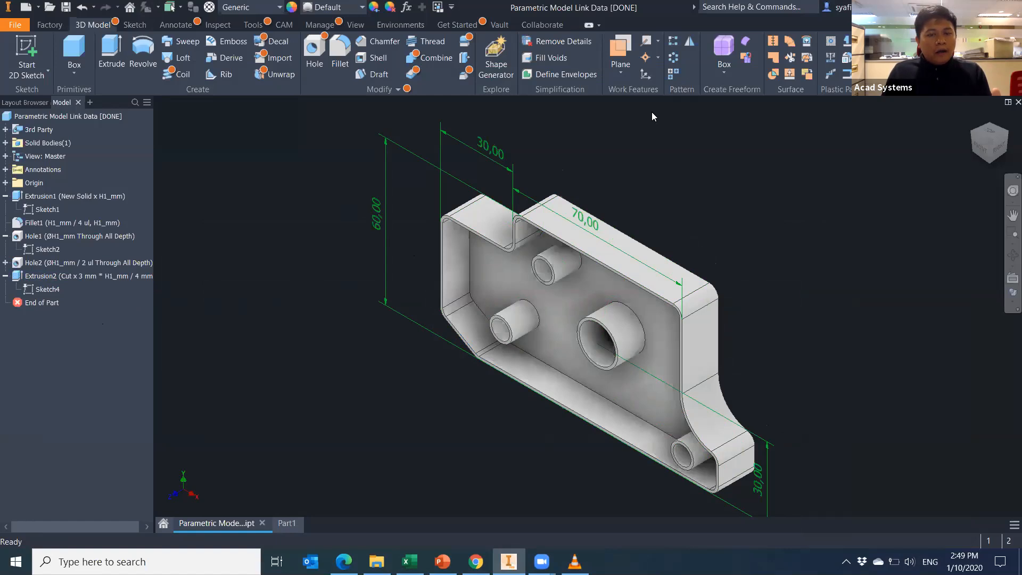
{"action": "left_click", "coordinate": [56, 291]}
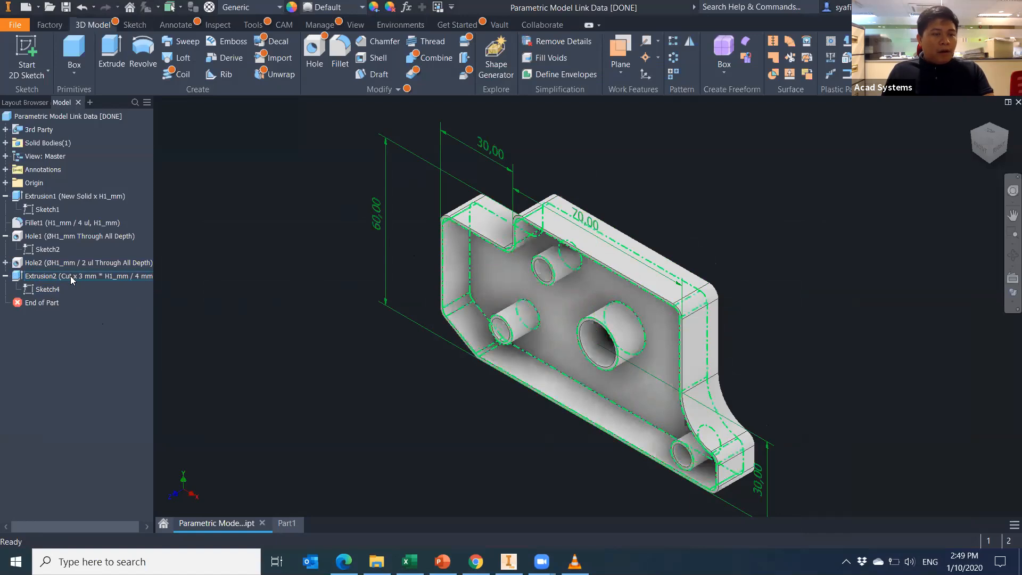
{"action": "left_click", "coordinate": [132, 288]}
{"action": "left_click", "coordinate": [32, 292]}
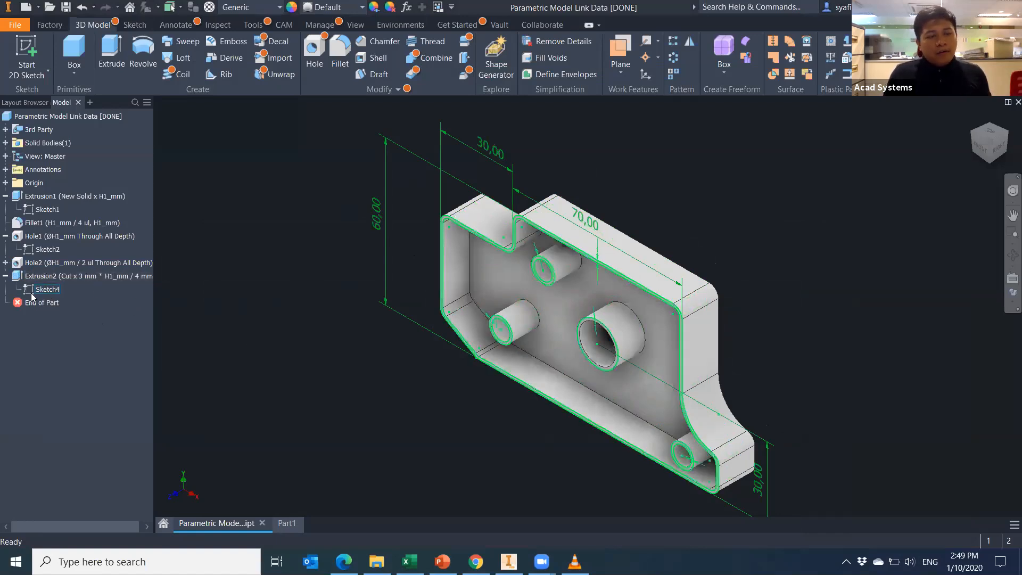
{"action": "double_click", "coordinate": [44, 292]}
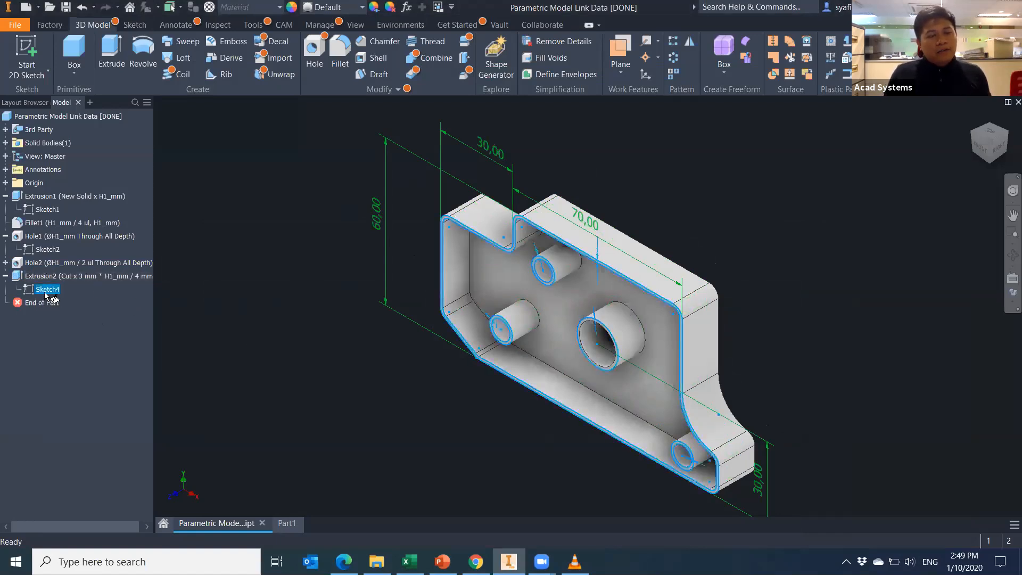
{"action": "scroll", "coordinate": [565, 219], "scroll_direction": "up", "scroll_amount": 5}
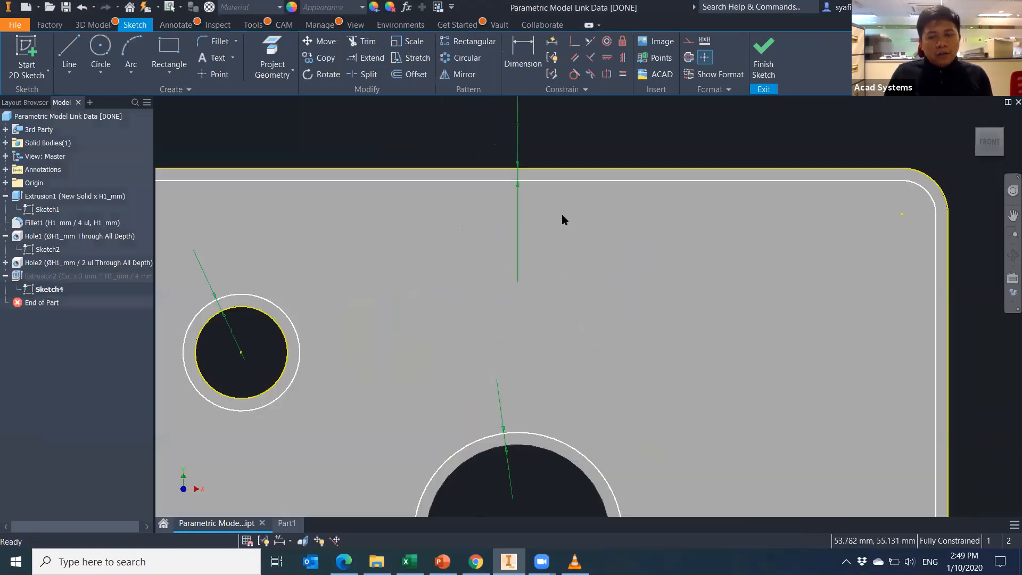
{"action": "scroll", "coordinate": [545, 222], "scroll_direction": "down", "scroll_amount": 4}
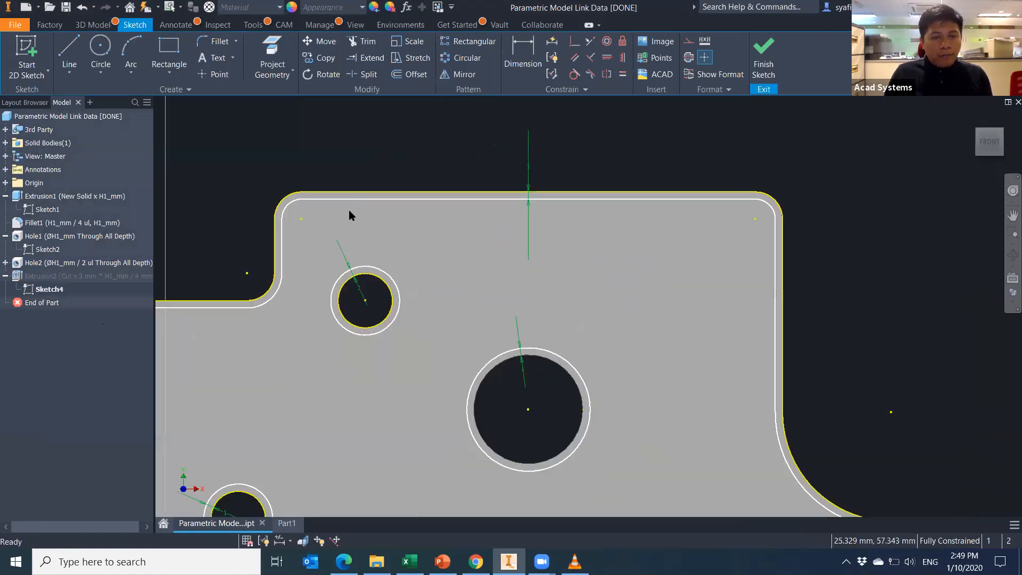
{"action": "scroll", "coordinate": [301, 257], "scroll_direction": "down", "scroll_amount": 2}
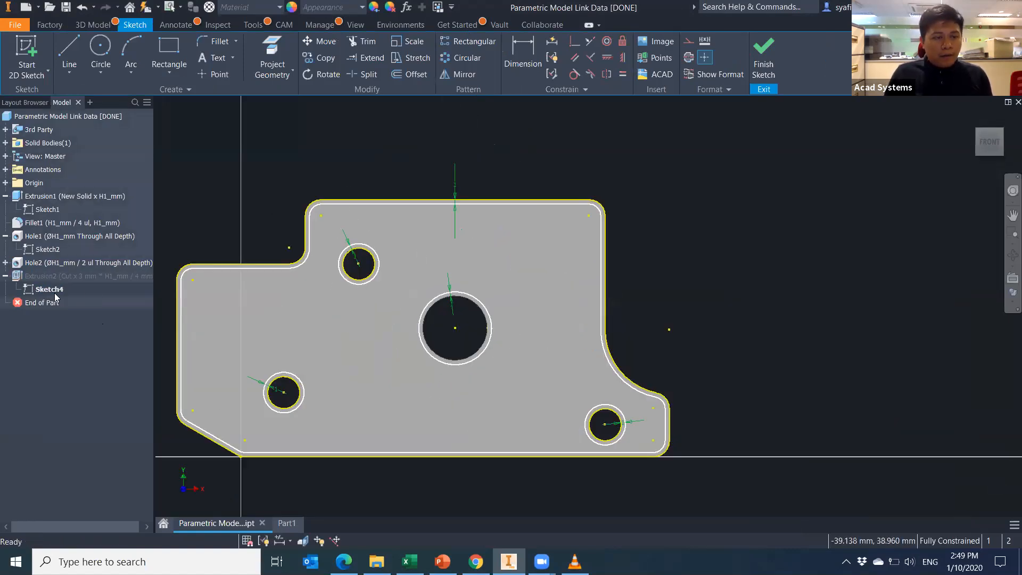
{"action": "left_click", "coordinate": [765, 61]}
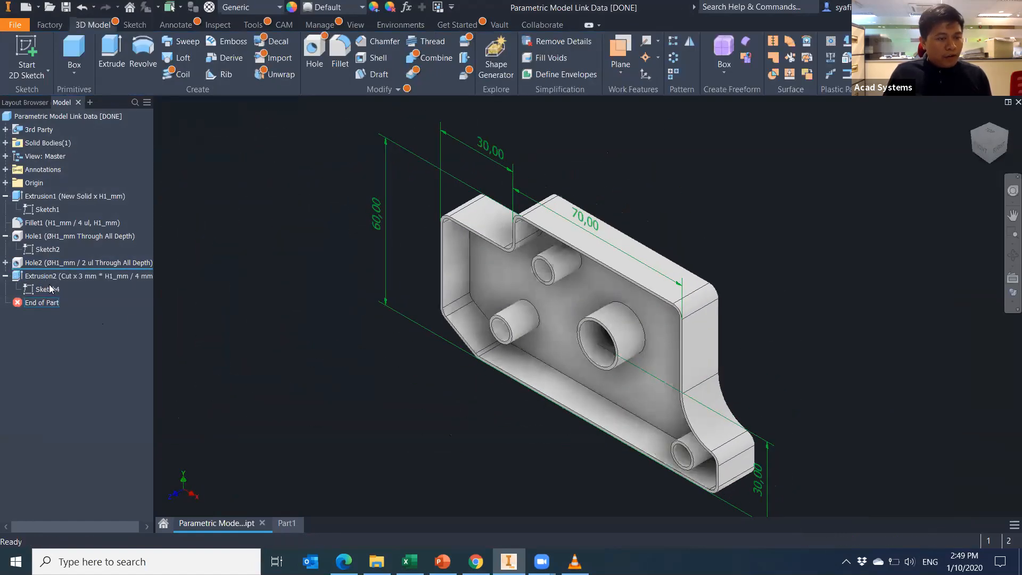
{"action": "left_click_drag", "start_coordinate": [50, 289], "coordinate": [46, 271]}
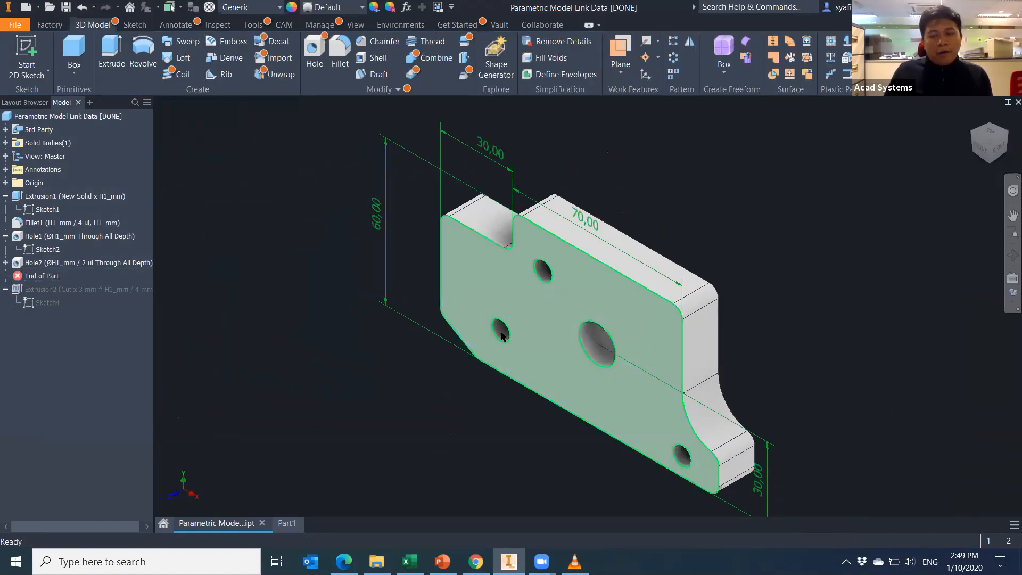
Create a new sketch on the bracket's front face and offset its outer outline 1 mm inward.
{"action": "right_click", "coordinate": [560, 363]}
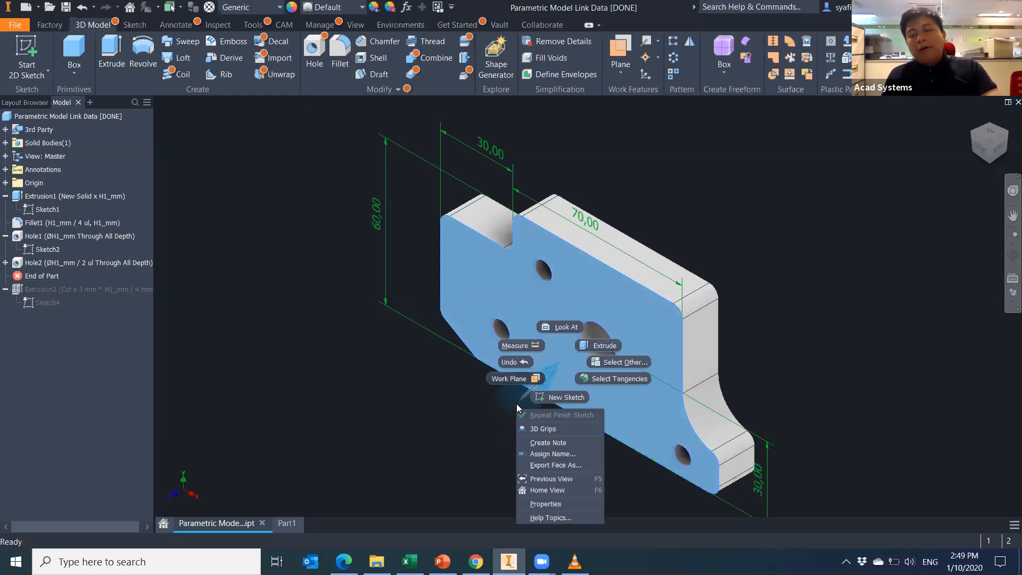
{"action": "left_click", "coordinate": [567, 397]}
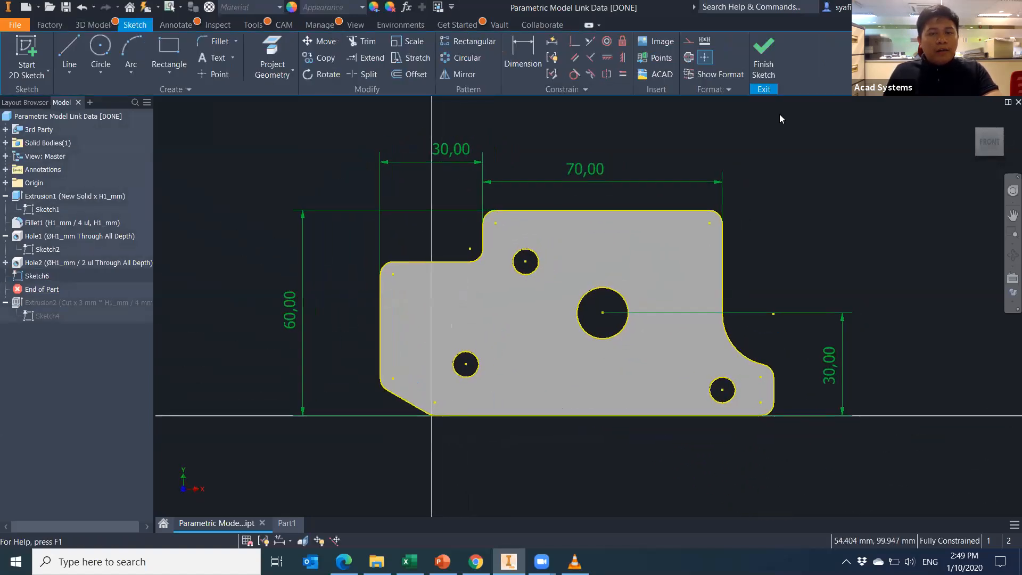
{"action": "left_click", "coordinate": [413, 74]}
{"action": "left_click", "coordinate": [559, 212]}
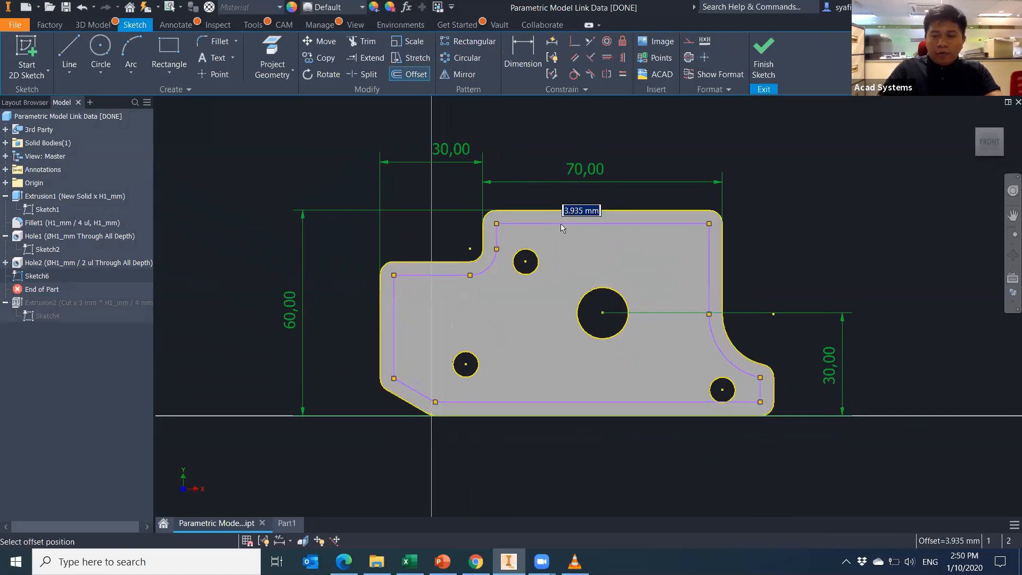
{"action": "type", "text": "0"}
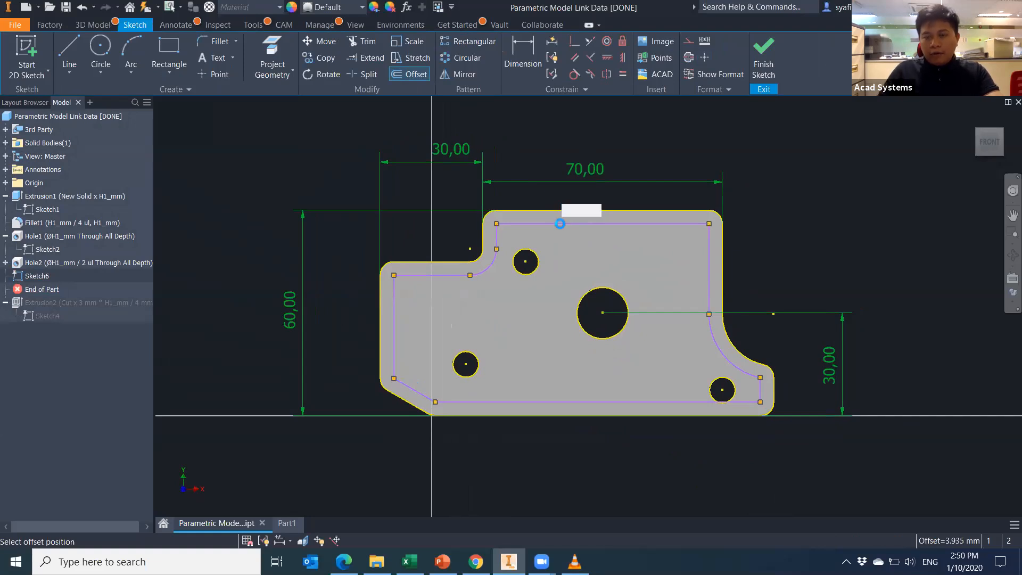
{"action": "key", "text": "Return"}
Add 1 mm offset rings around the upper, lower-left, centre and lower-right holes.
{"action": "left_click", "coordinate": [537, 261]}
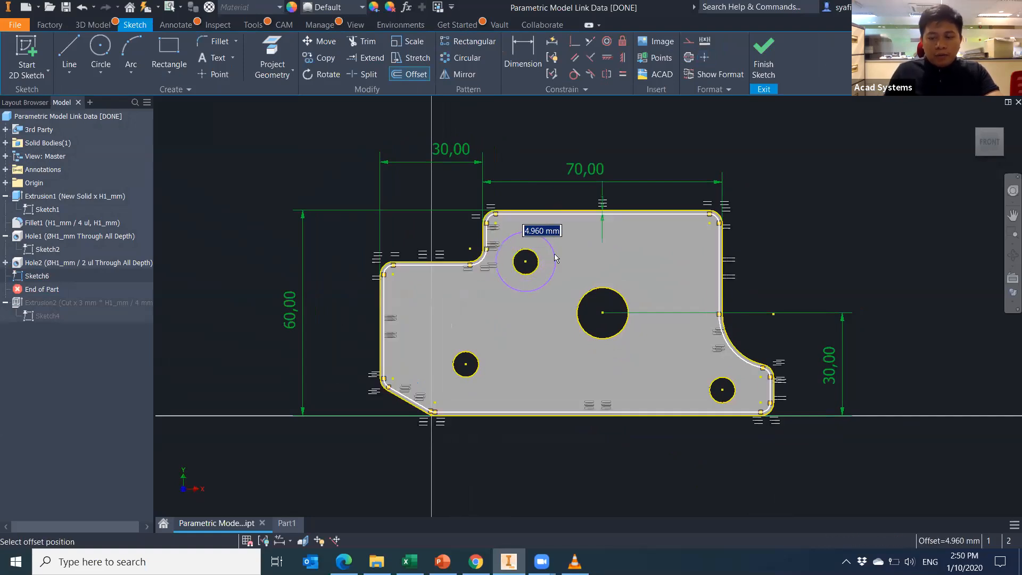
{"action": "left_click", "coordinate": [475, 355]}
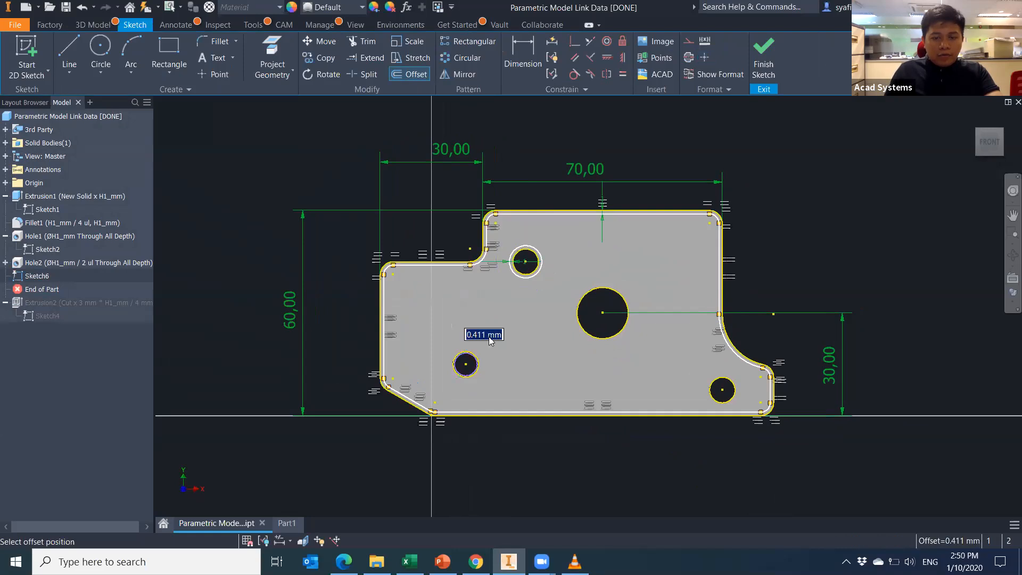
{"action": "type", "text": "1"}
{"action": "key", "text": "Return"}
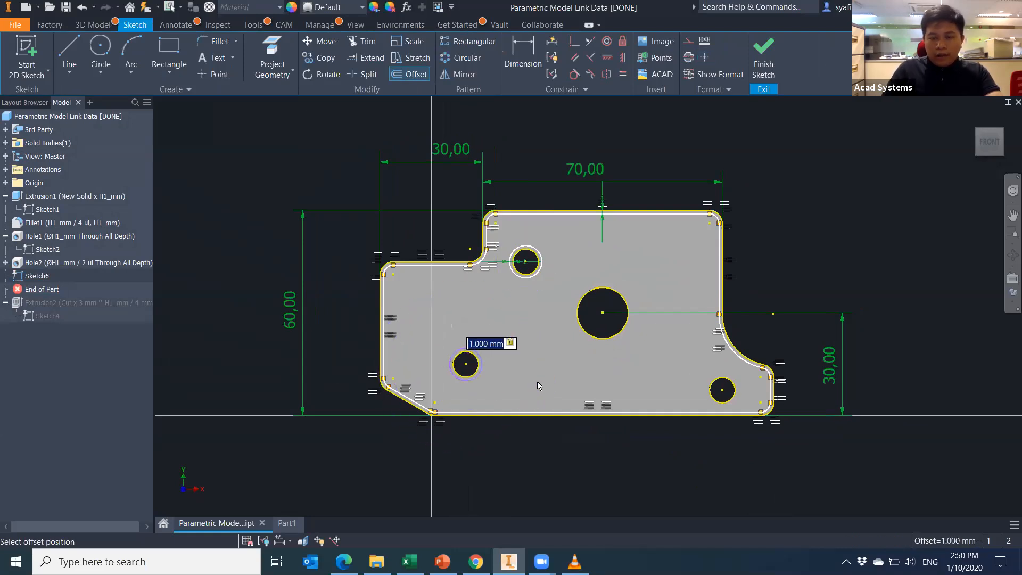
{"action": "left_click", "coordinate": [589, 343]}
{"action": "type", "text": "1"}
{"action": "key", "text": "Return"}
{"action": "left_click", "coordinate": [710, 392]}
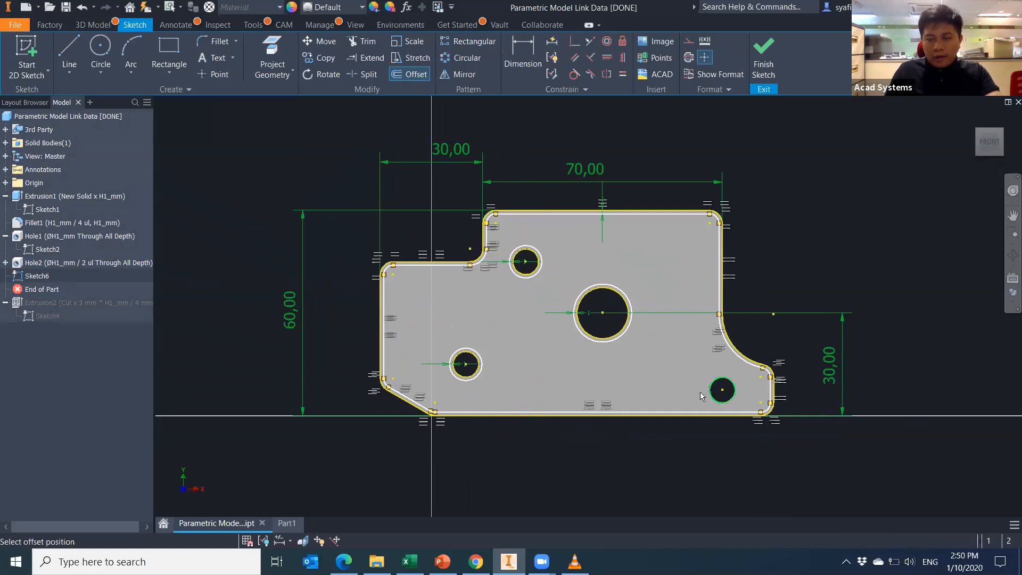
{"action": "type", "text": "1"}
{"action": "key", "text": "Return"}
{"action": "middle_click_drag", "start_coordinate": [710, 446], "coordinate": [602, 263], "text": "shift"}
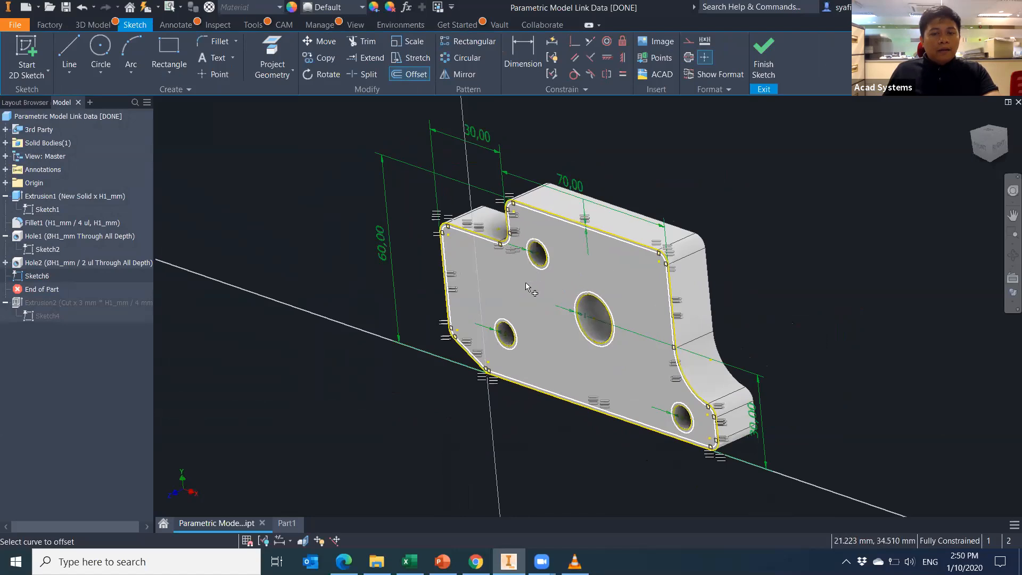
Set up a cut extrusion of the offset ring region, checking it from the right and home views.
{"action": "left_click", "coordinate": [93, 24]}
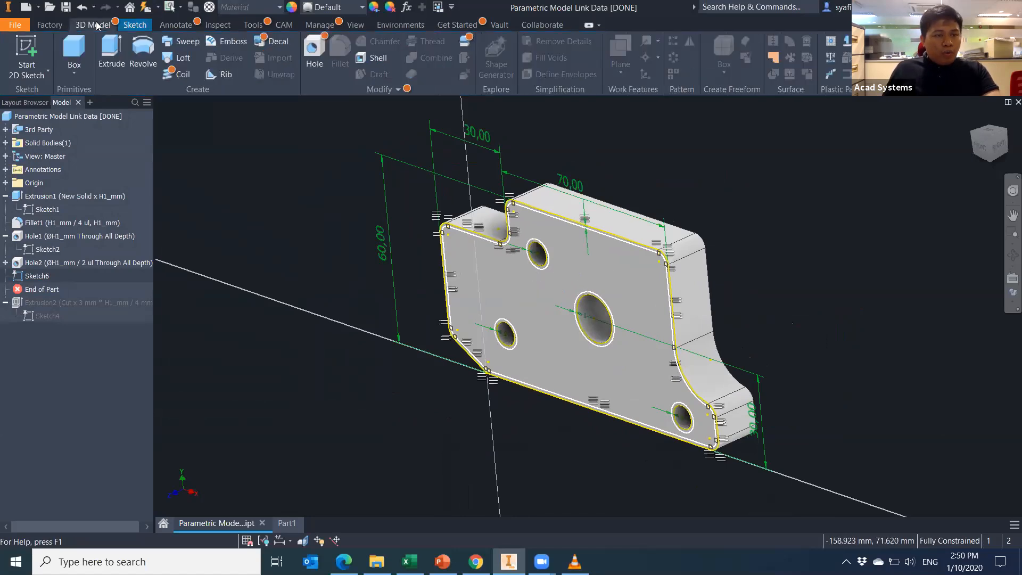
{"action": "left_click", "coordinate": [109, 54]}
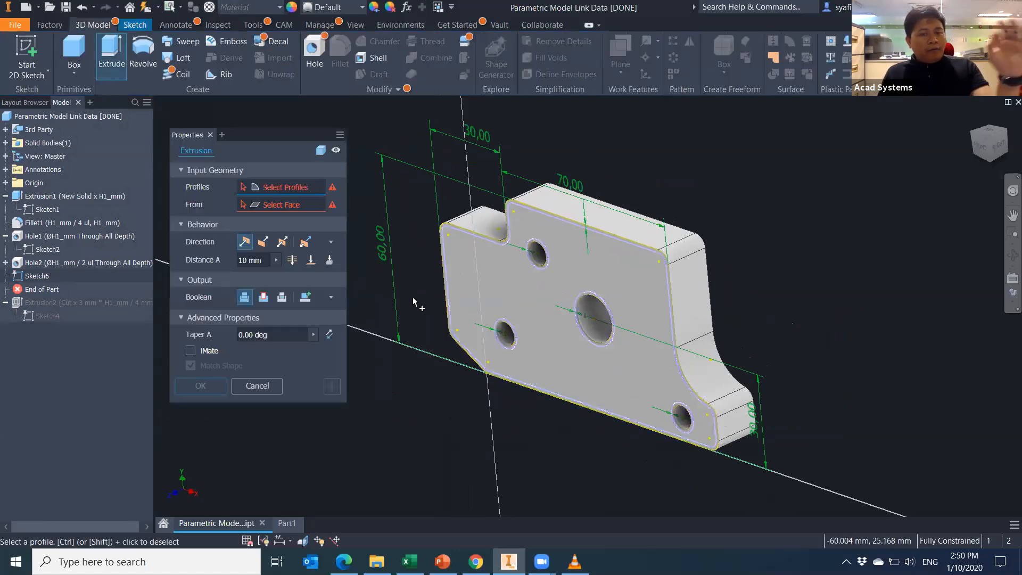
{"action": "left_click", "coordinate": [597, 381]}
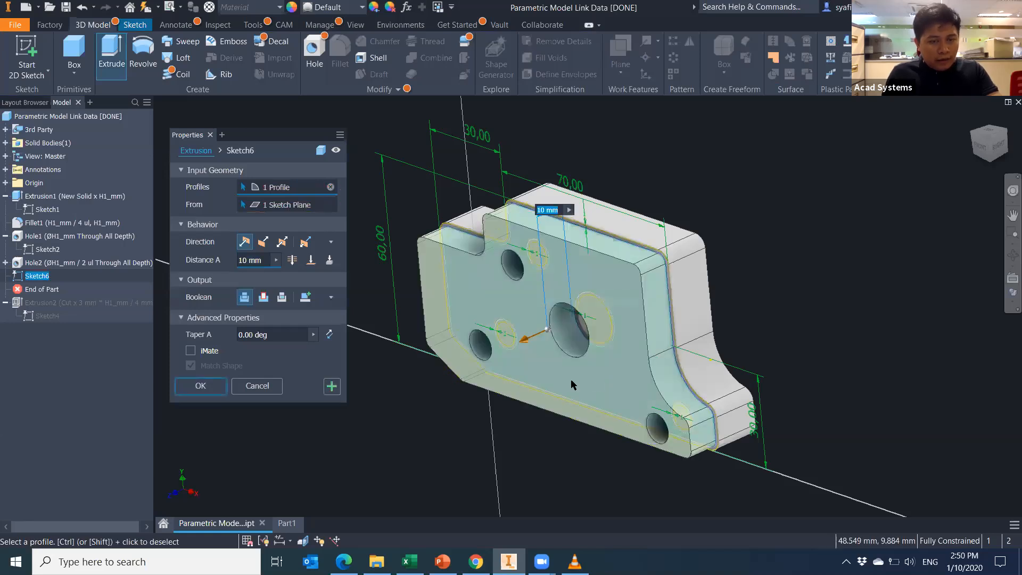
{"action": "left_click", "coordinate": [263, 241]}
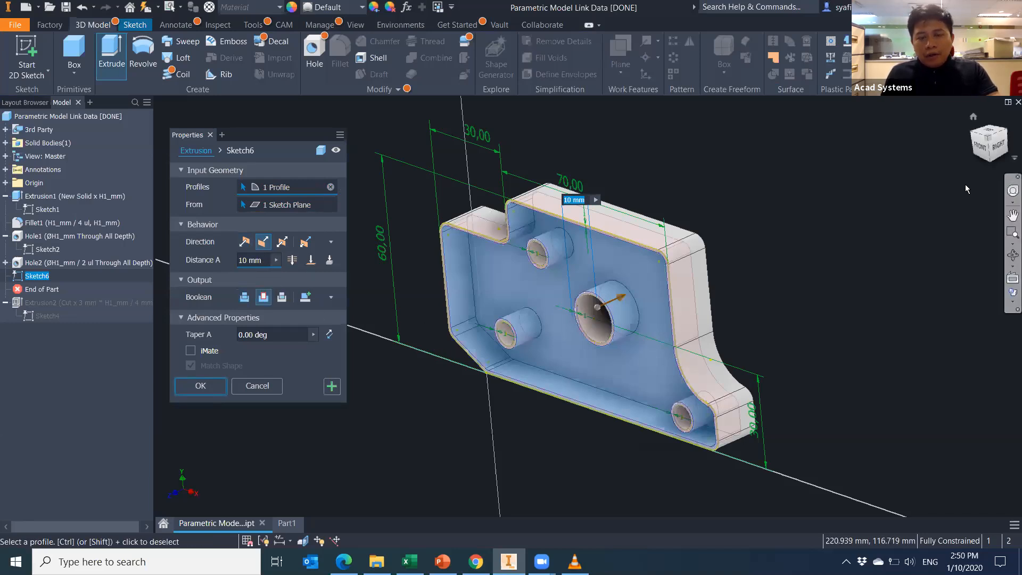
{"action": "left_click", "coordinate": [998, 147]}
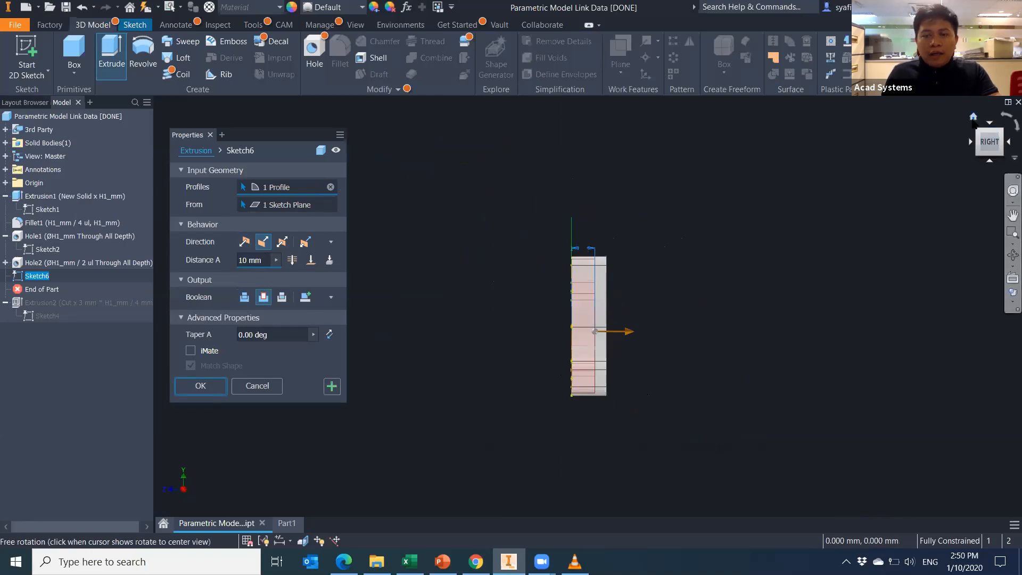
{"action": "left_click", "coordinate": [969, 123]}
{"action": "middle_click_drag", "start_coordinate": [693, 466], "coordinate": [654, 464]}
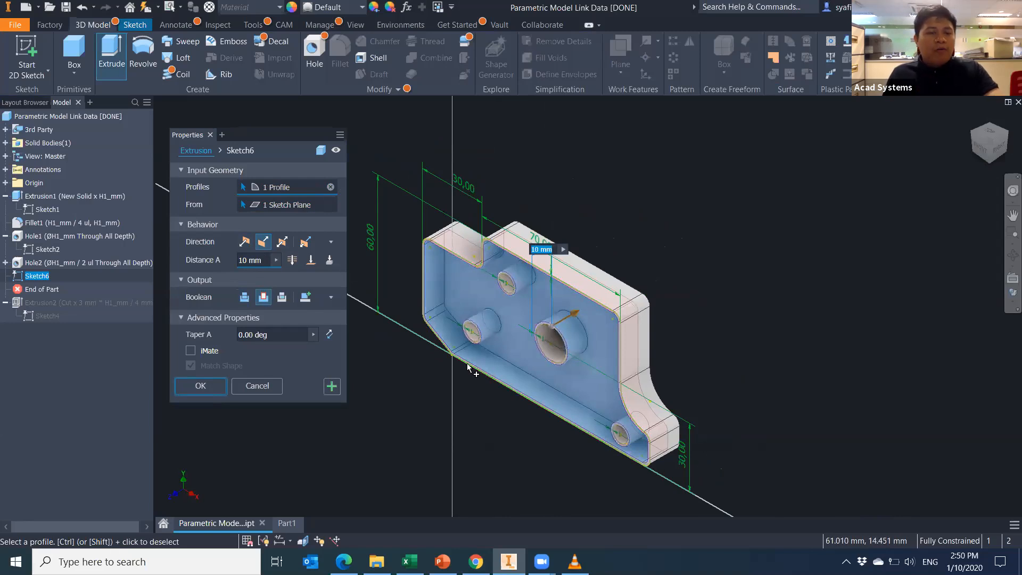
Browse the available parameters for the extrusion distance, then close the parameters table.
{"action": "left_click", "coordinate": [276, 260]}
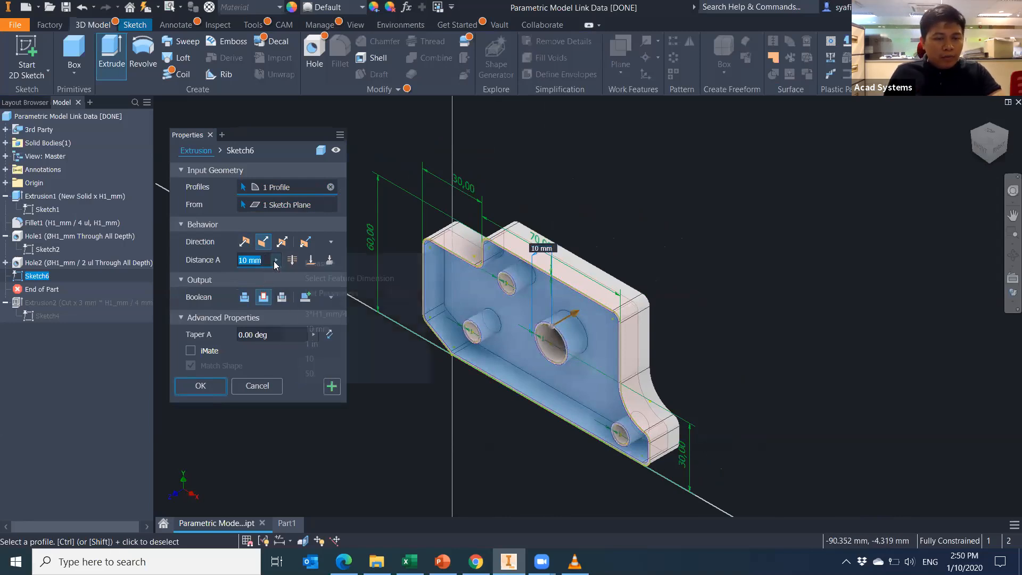
{"action": "left_click", "coordinate": [342, 294]}
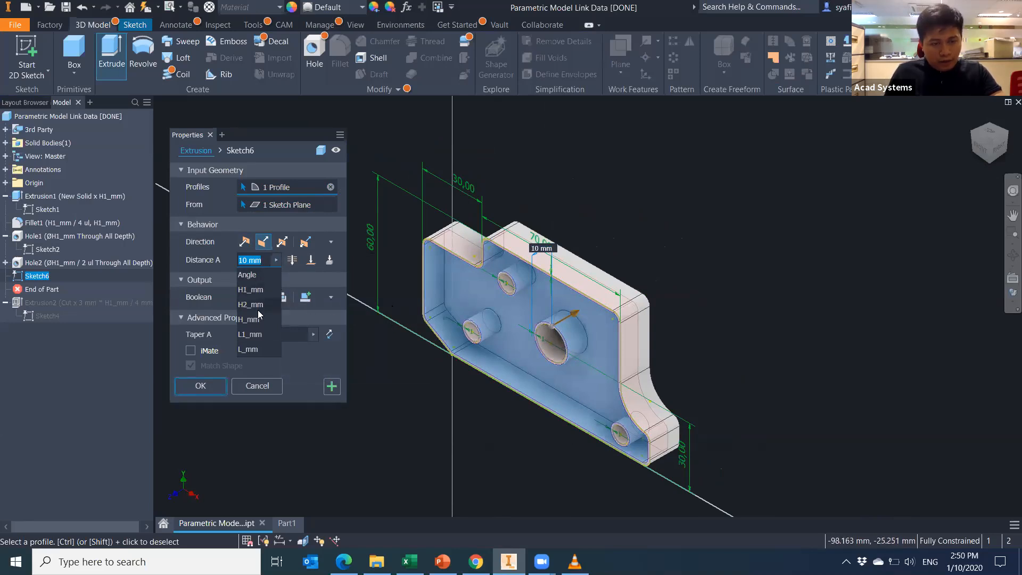
{"action": "left_click", "coordinate": [294, 374]}
{"action": "left_click", "coordinate": [407, 7]}
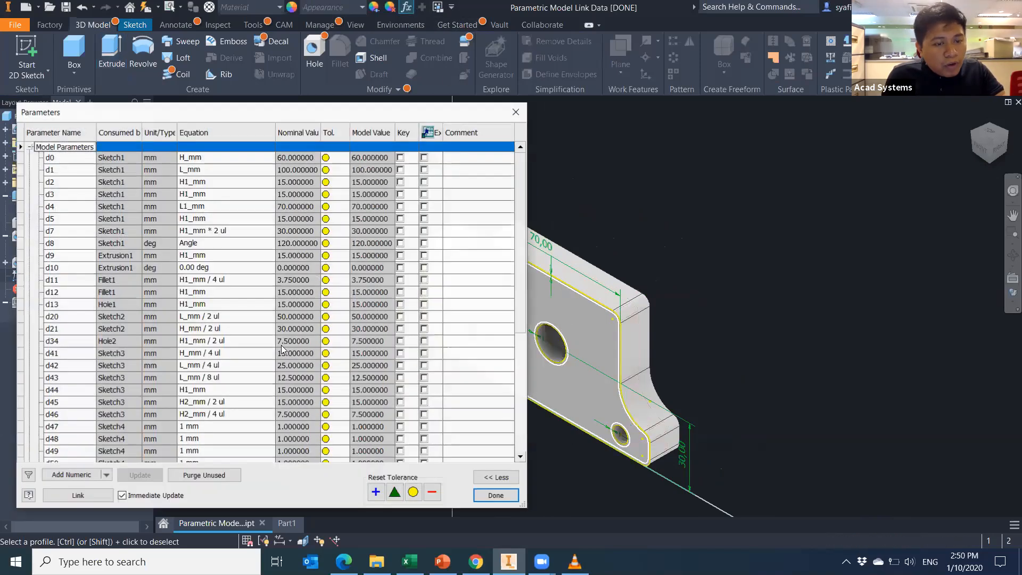
{"action": "scroll", "coordinate": [247, 407], "scroll_direction": "down", "scroll_amount": 6}
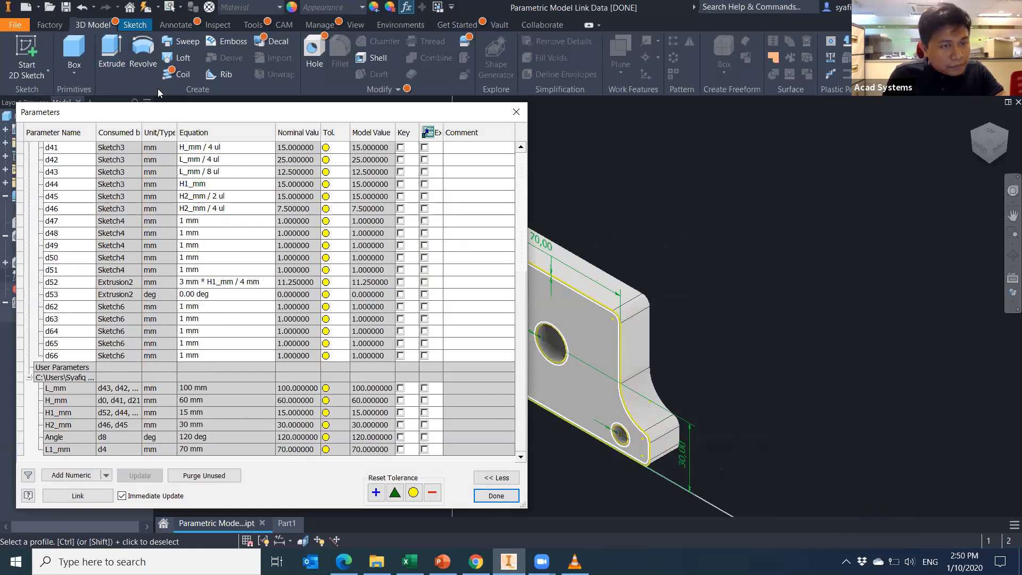
{"action": "left_click_drag", "start_coordinate": [148, 117], "coordinate": [169, 163]}
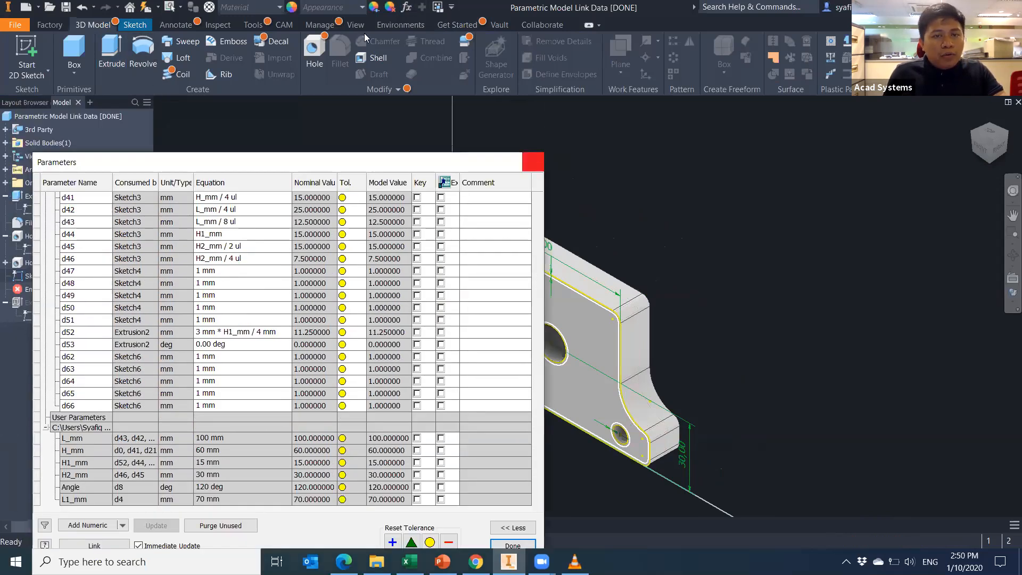
{"action": "left_click", "coordinate": [537, 157]}
{"action": "left_click", "coordinate": [112, 53]}
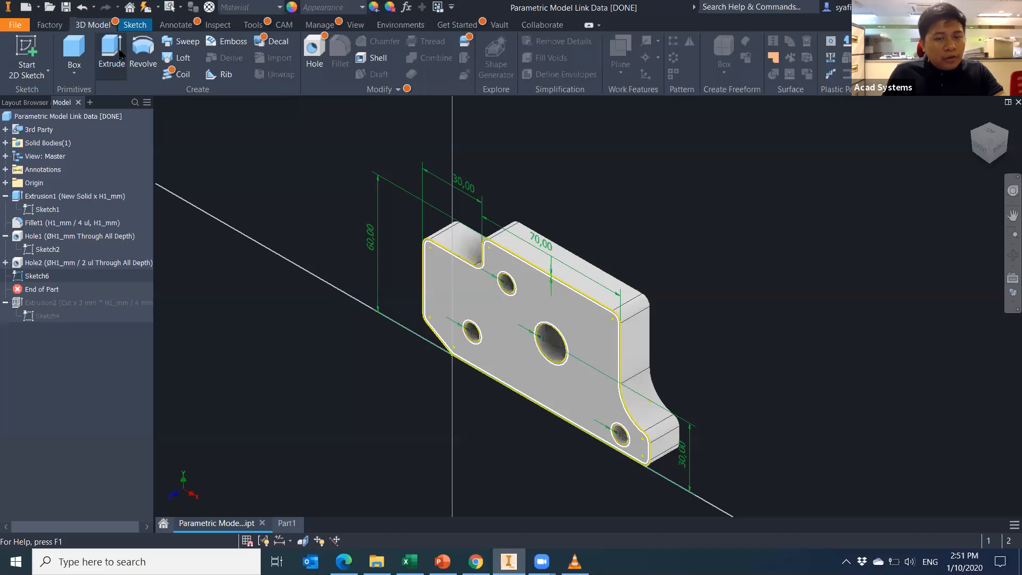
Cut the Sketch6 profile into the bracket with depth 3*H1_mm/4 and confirm Extrusion3.
{"action": "left_click", "coordinate": [503, 355]}
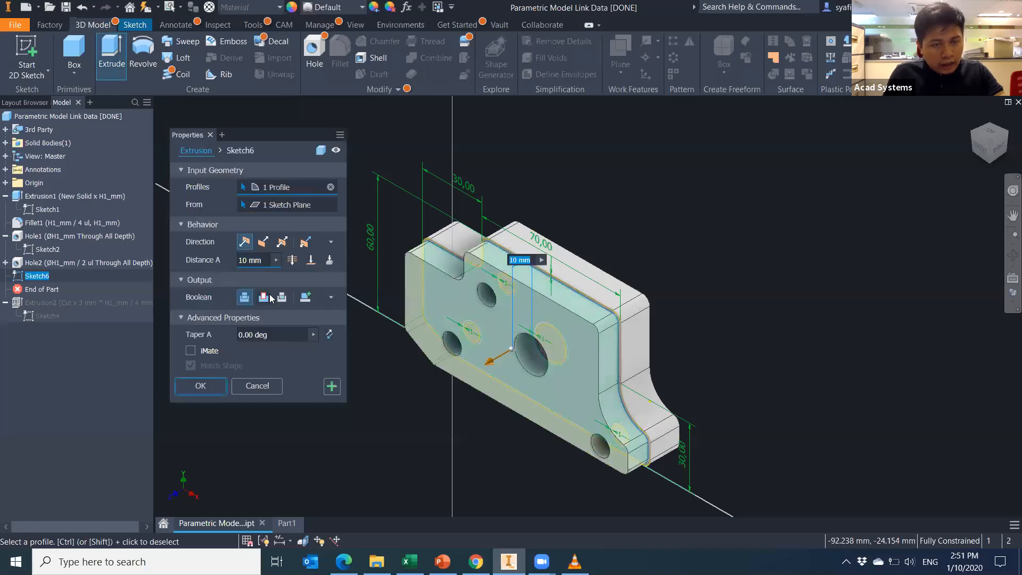
{"action": "left_click", "coordinate": [263, 242]}
{"action": "left_click", "coordinate": [275, 260]}
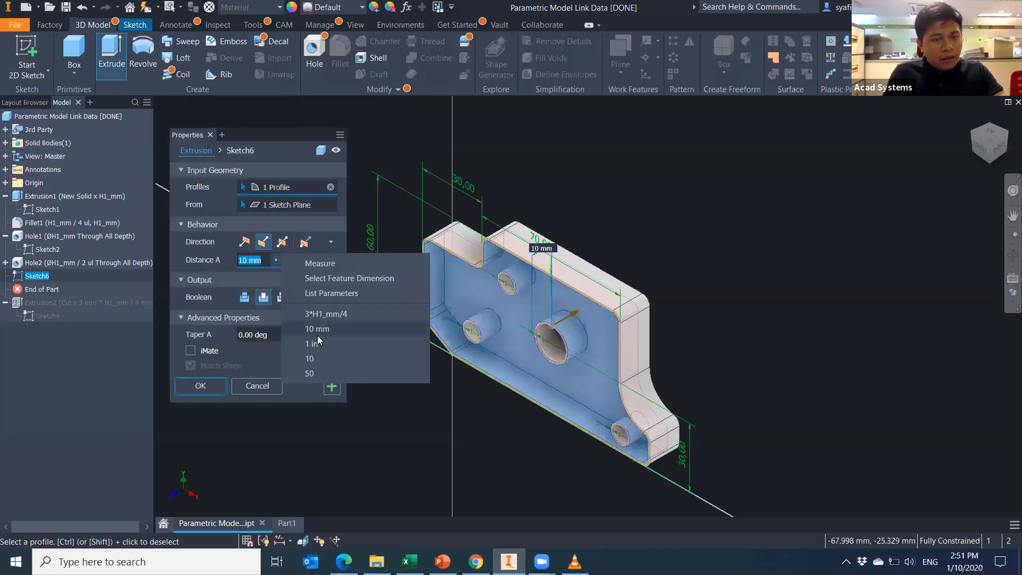
{"action": "left_click", "coordinate": [330, 293]}
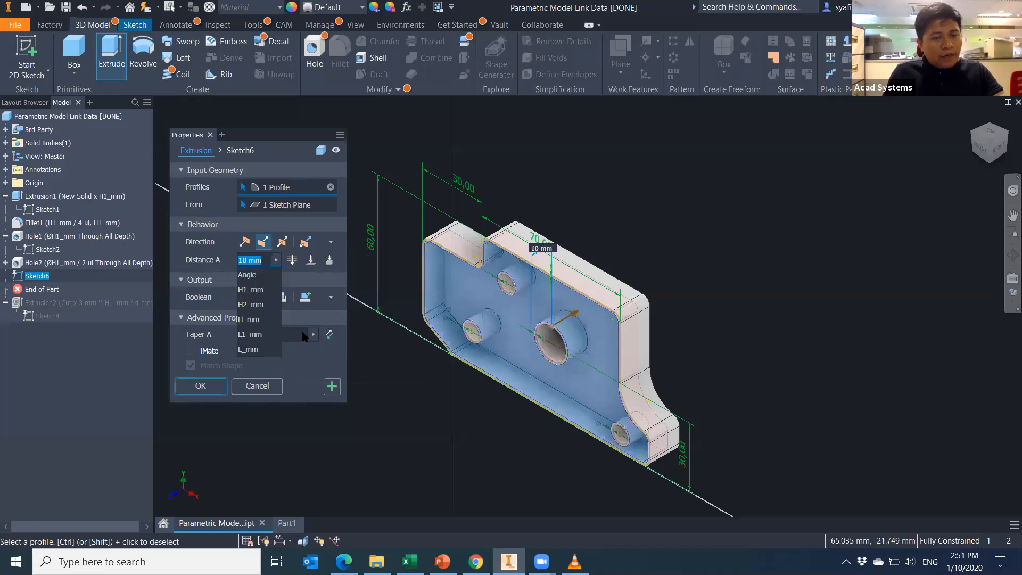
{"action": "left_click", "coordinate": [256, 285]}
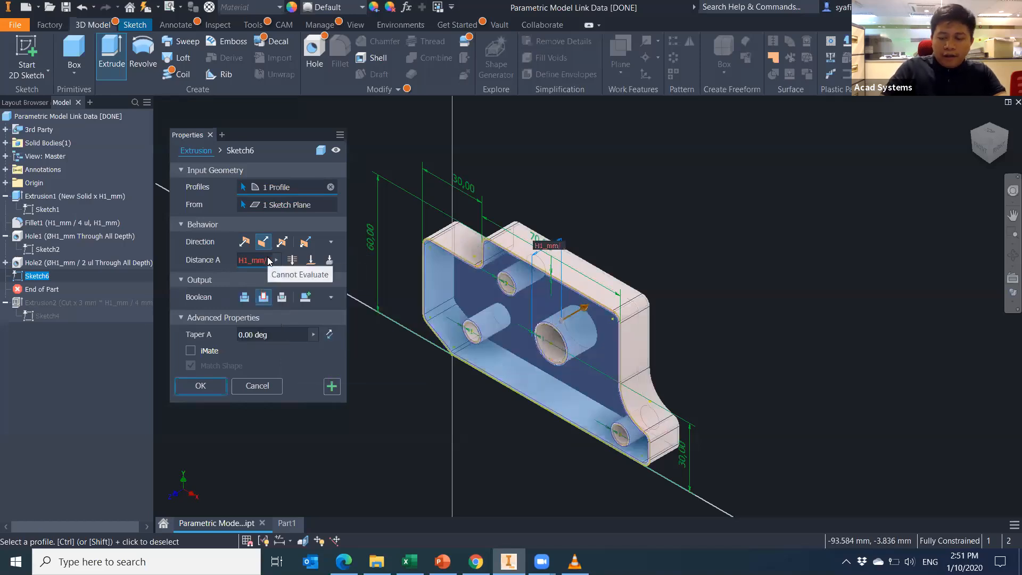
{"action": "type", "text": "/4"}
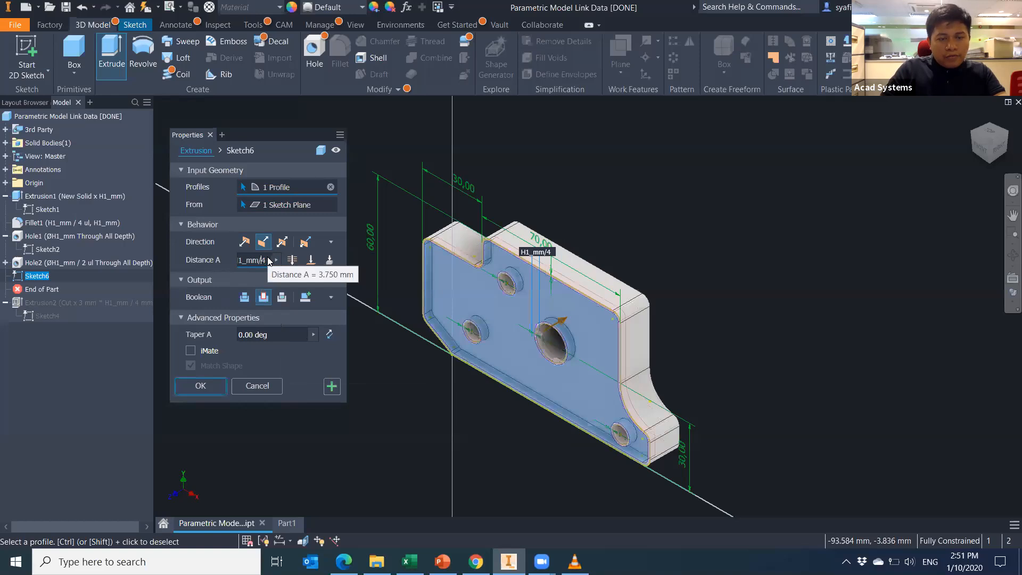
{"action": "key", "text": "Home"}
{"action": "type", "text": "3*"}
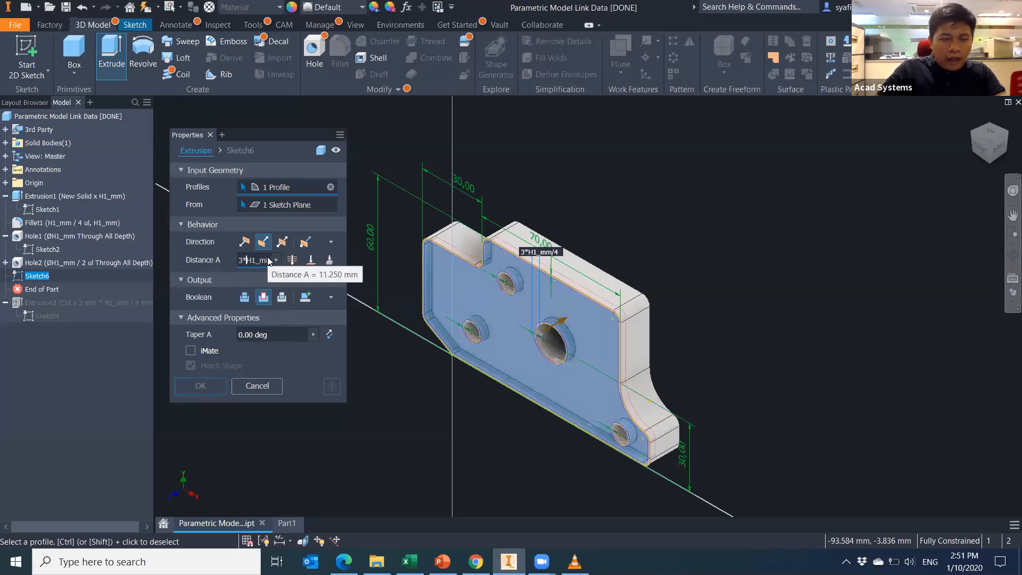
{"action": "left_click", "coordinate": [999, 149]}
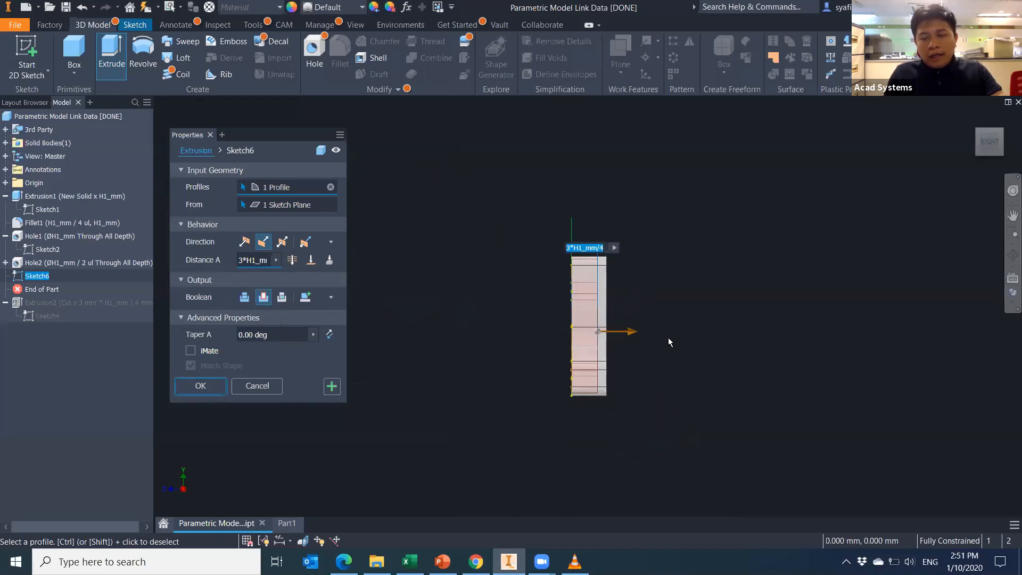
{"action": "left_click", "coordinate": [200, 386]}
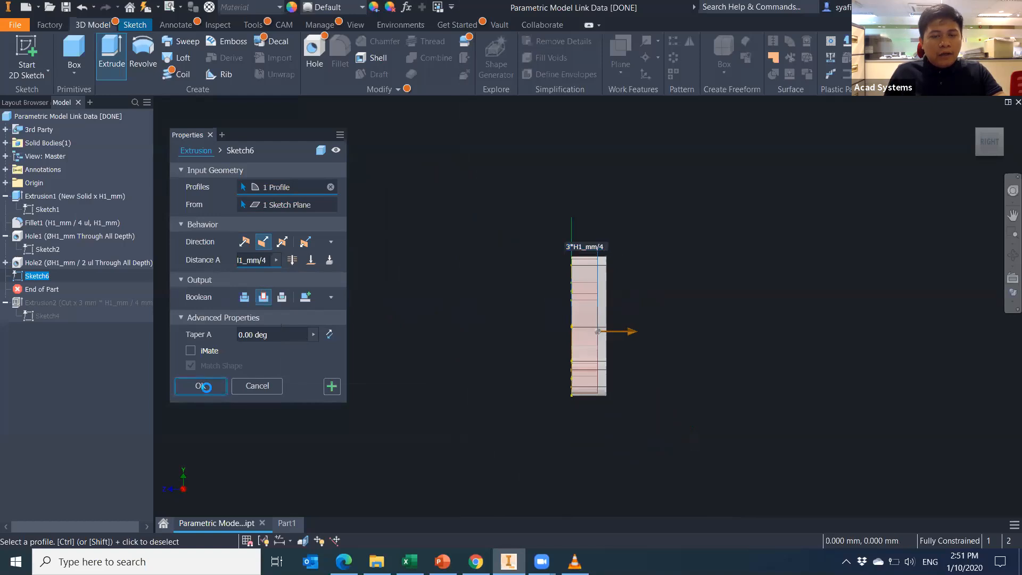
Check in the parameters table that the new cut depth d67 uses H1_mm.
{"action": "left_click", "coordinate": [406, 7]}
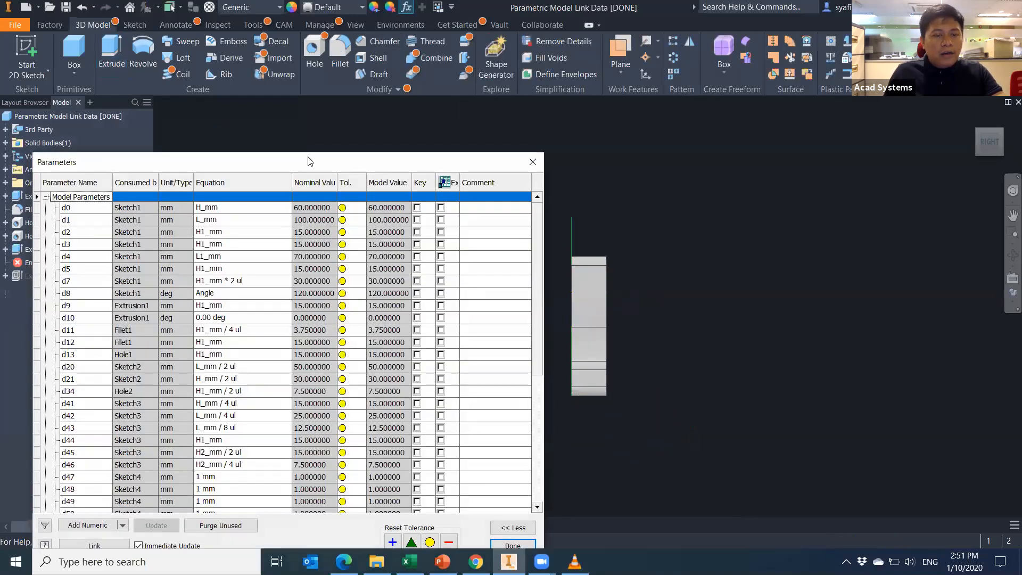
{"action": "scroll", "coordinate": [264, 360], "scroll_direction": "down", "scroll_amount": 7}
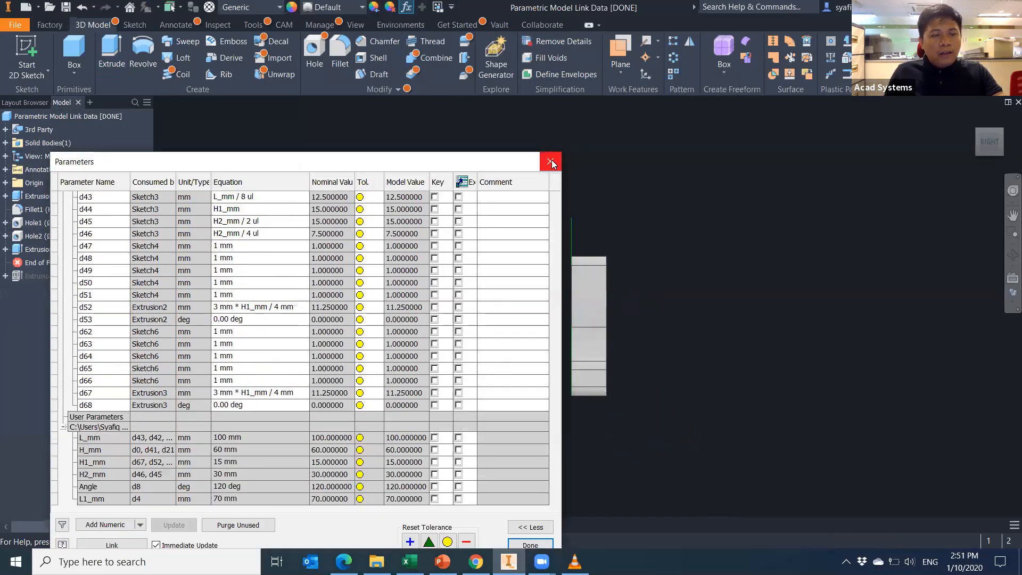
{"action": "left_click", "coordinate": [557, 120]}
Review Extrusion3's settings without changes, then switch to the Excel Data workbook.
{"action": "right_click", "coordinate": [54, 249]}
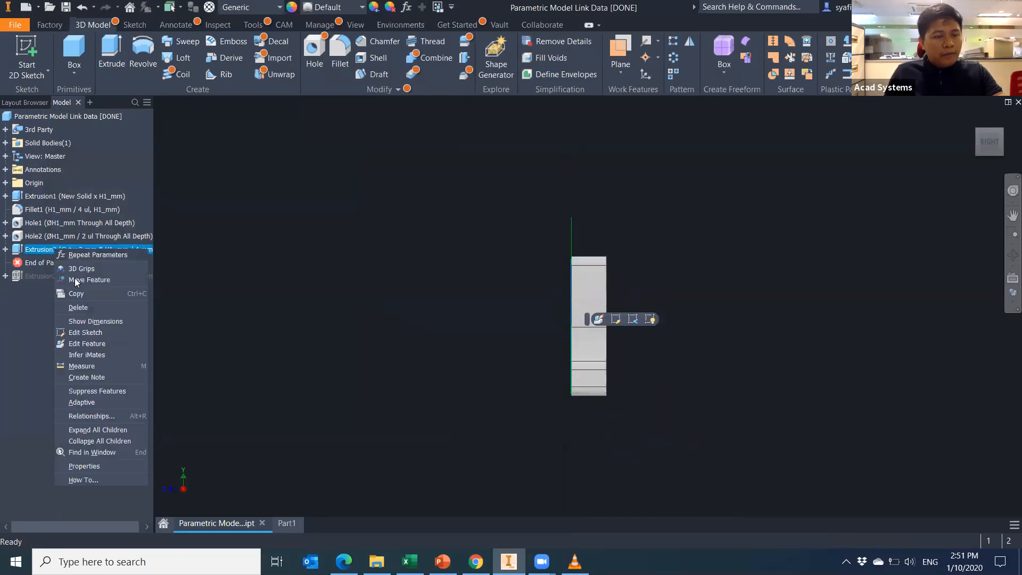
{"action": "left_click", "coordinate": [84, 344]}
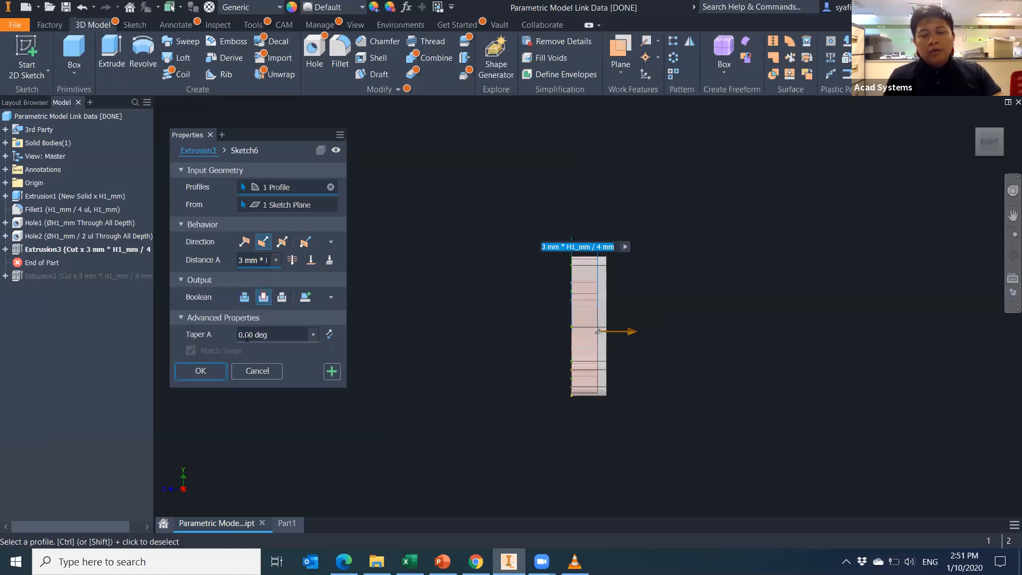
{"action": "left_click", "coordinate": [263, 371]}
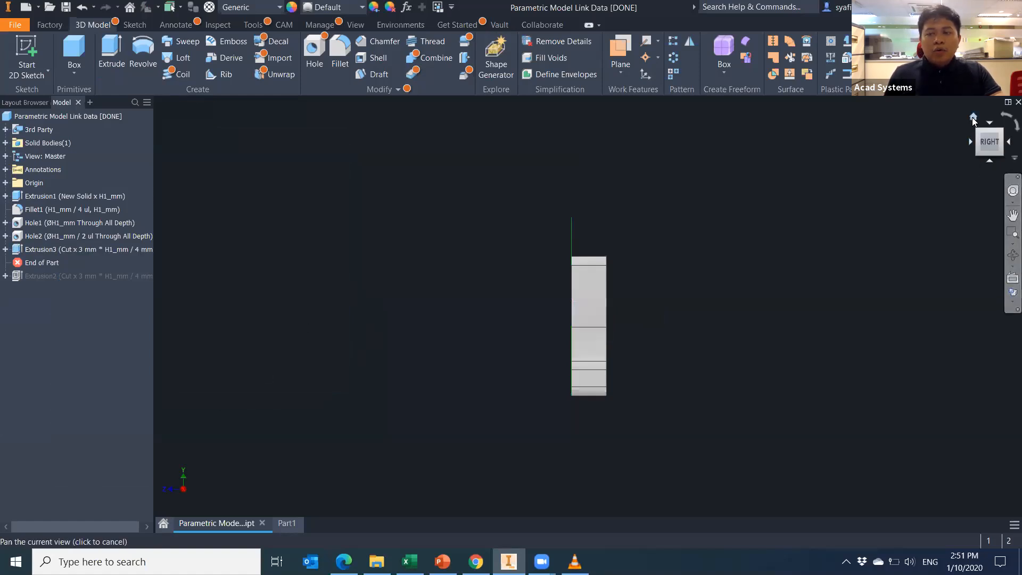
{"action": "left_click", "coordinate": [972, 117]}
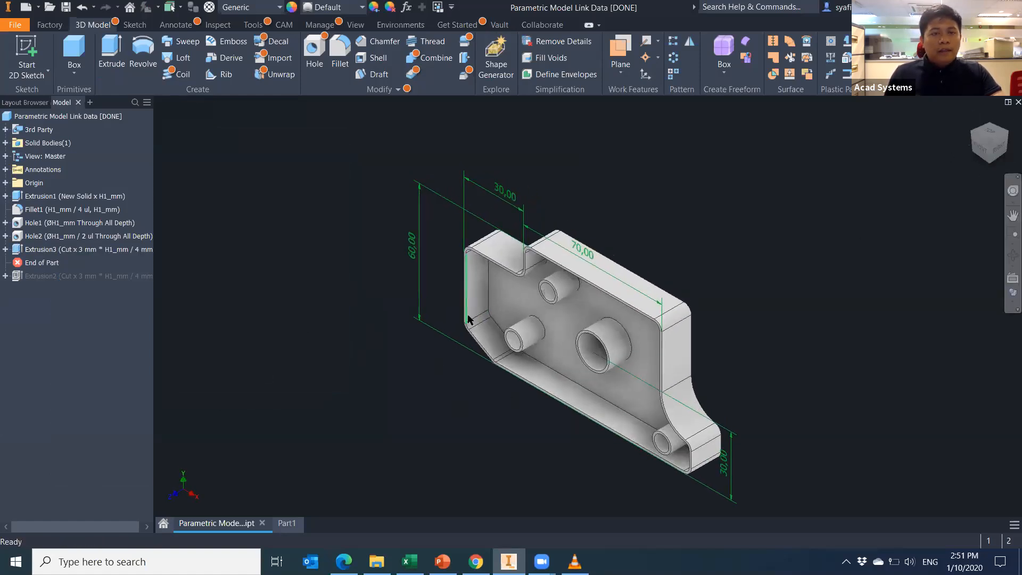
{"action": "key", "text": "alt+Tab"}
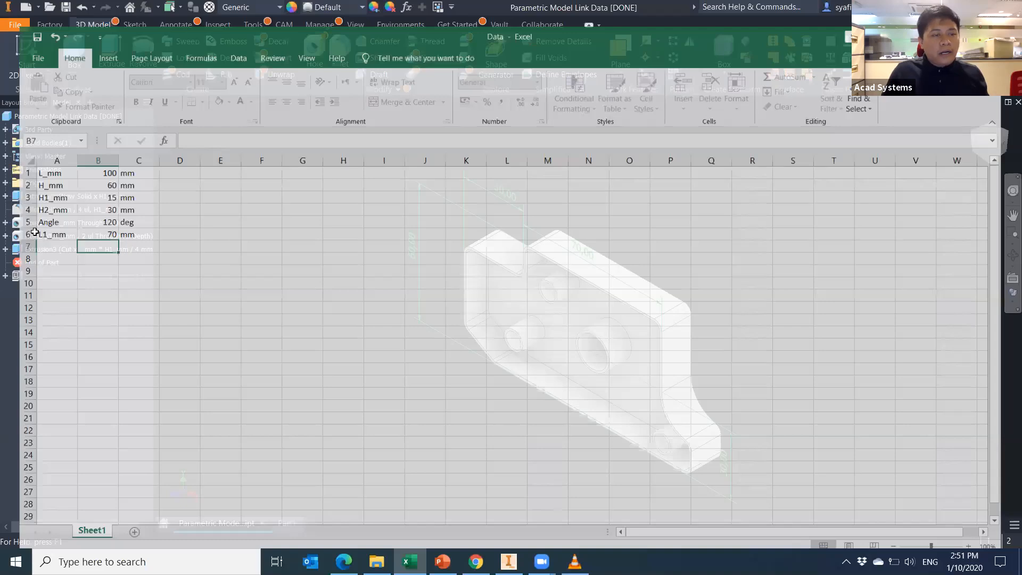
Enter Thickness, 0.75 and mm in row 7 and save the Data workbook.
{"action": "type", "text": "nc"}
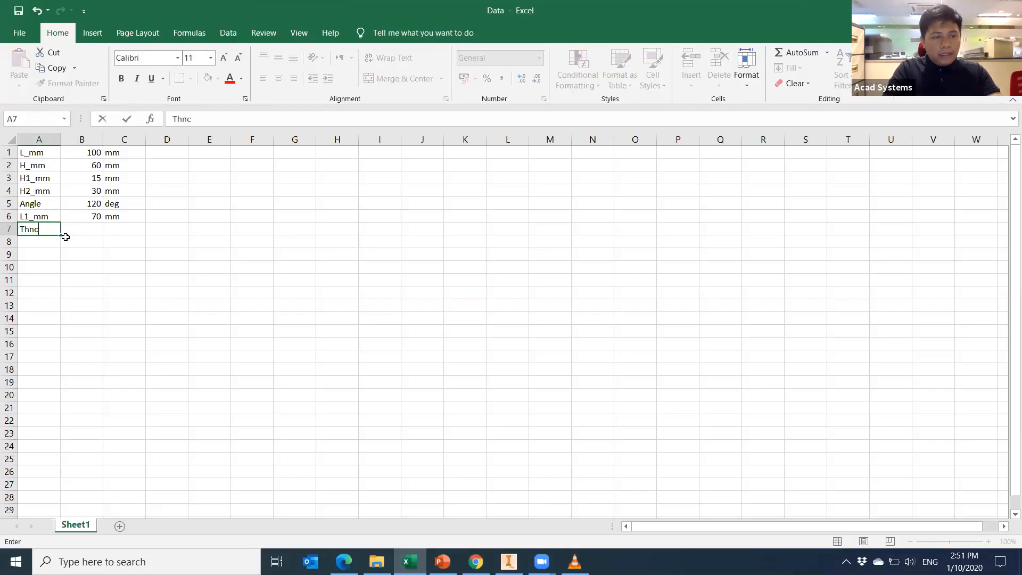
{"action": "key", "text": "BackSpace"}
{"action": "key", "text": "BackSpace"}
{"action": "type", "text": "ickness"}
{"action": "key", "text": "Tab"}
{"action": "type", "text": "0.75"}
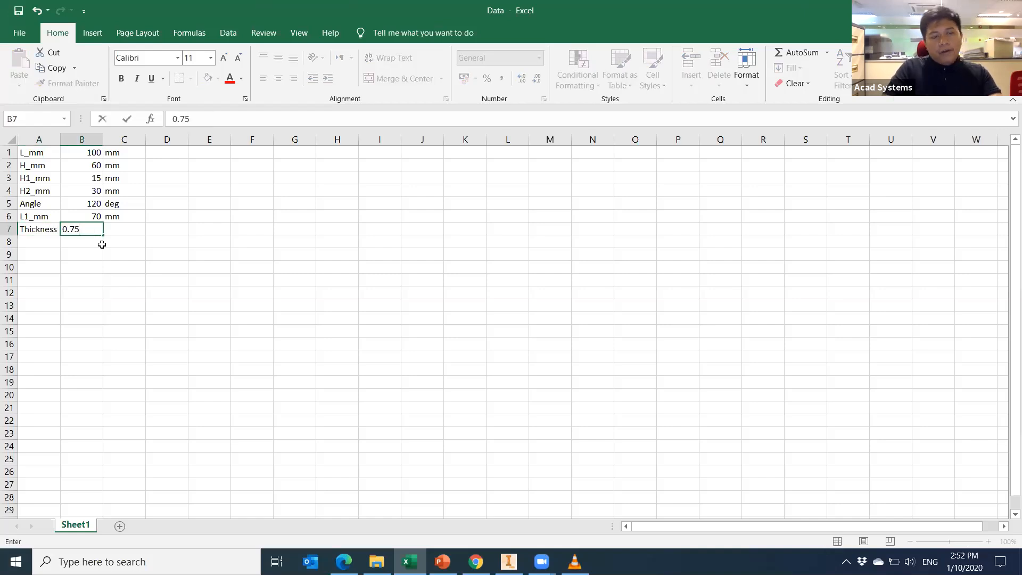
{"action": "key", "text": "Tab"}
{"action": "type", "text": "mm"}
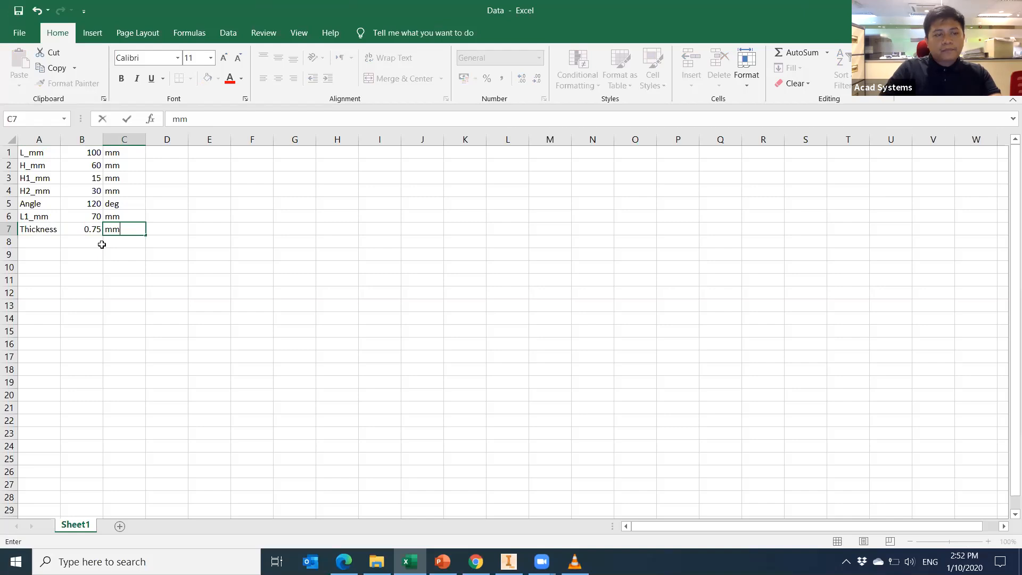
{"action": "left_click", "coordinate": [123, 255]}
{"action": "left_click", "coordinate": [166, 318]}
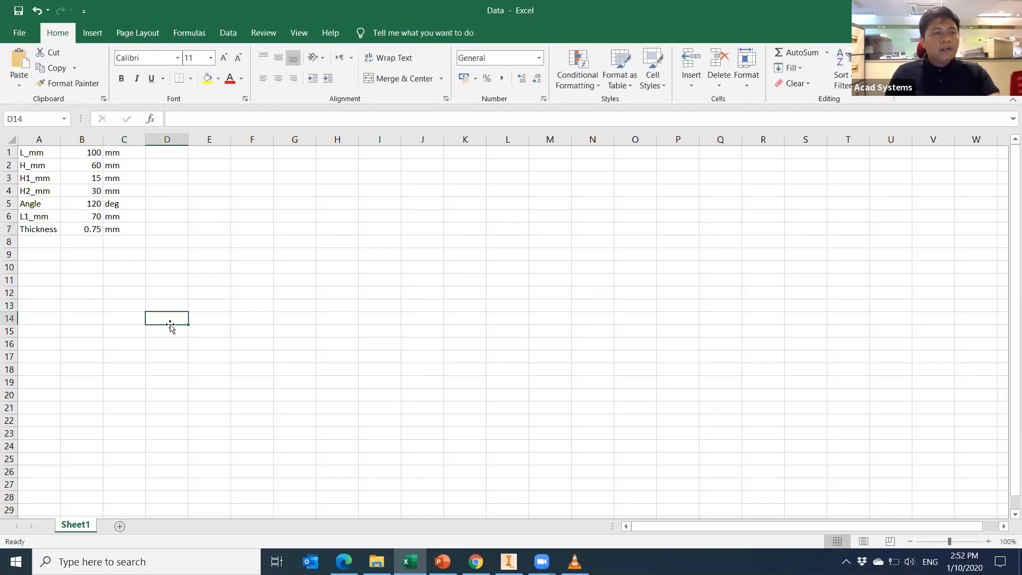
{"action": "left_click", "coordinate": [19, 11]}
Back in Inventor, scroll the parameters table to the linked Thickness parameter of 0.75 mm.
{"action": "left_click", "coordinate": [508, 561]}
{"action": "middle_click_drag", "start_coordinate": [345, 381], "coordinate": [349, 382]}
{"action": "mouse_move", "coordinate": [434, 402]}
{"action": "middle_mouse_down"}
{"action": "mouse_move", "coordinate": [390, 411]}
{"action": "mouse_move", "coordinate": [425, 405]}
{"action": "middle_mouse_up"}
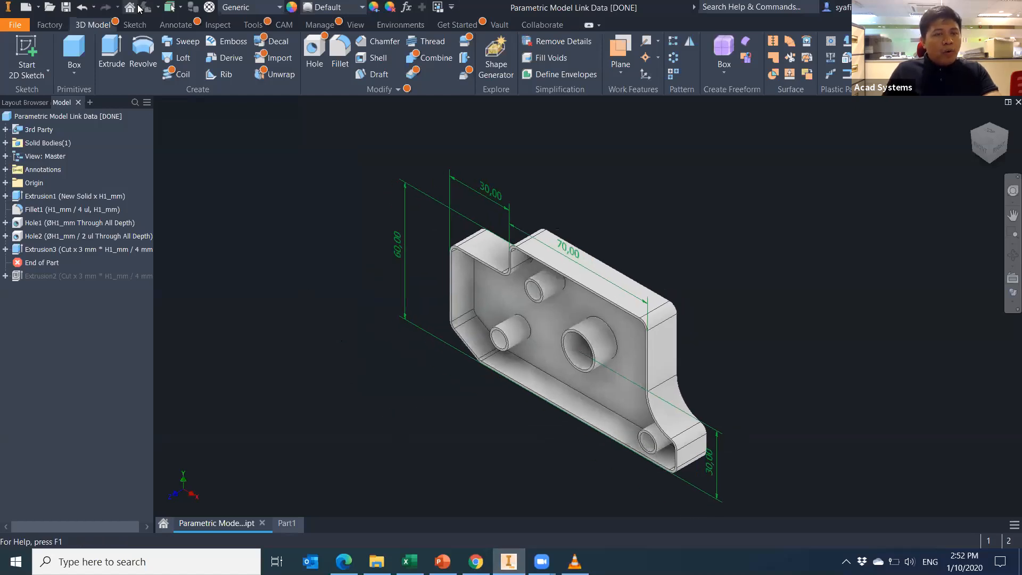
{"action": "left_click", "coordinate": [407, 7]}
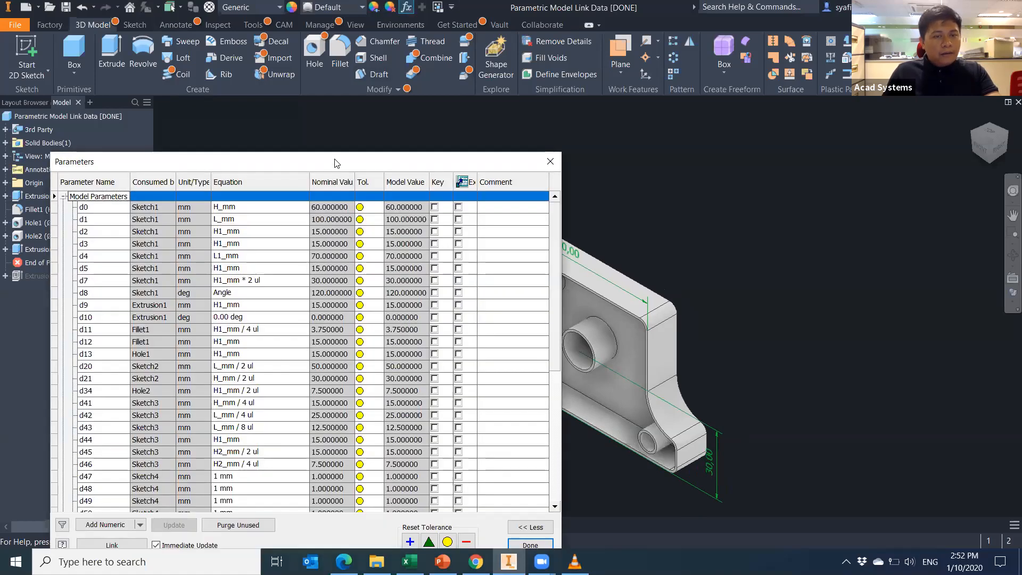
{"action": "left_click_drag", "start_coordinate": [335, 160], "coordinate": [350, 118]}
{"action": "scroll", "coordinate": [254, 427], "scroll_direction": "down", "scroll_amount": 6}
{"action": "scroll", "coordinate": [254, 427], "scroll_direction": "down", "scroll_amount": 1}
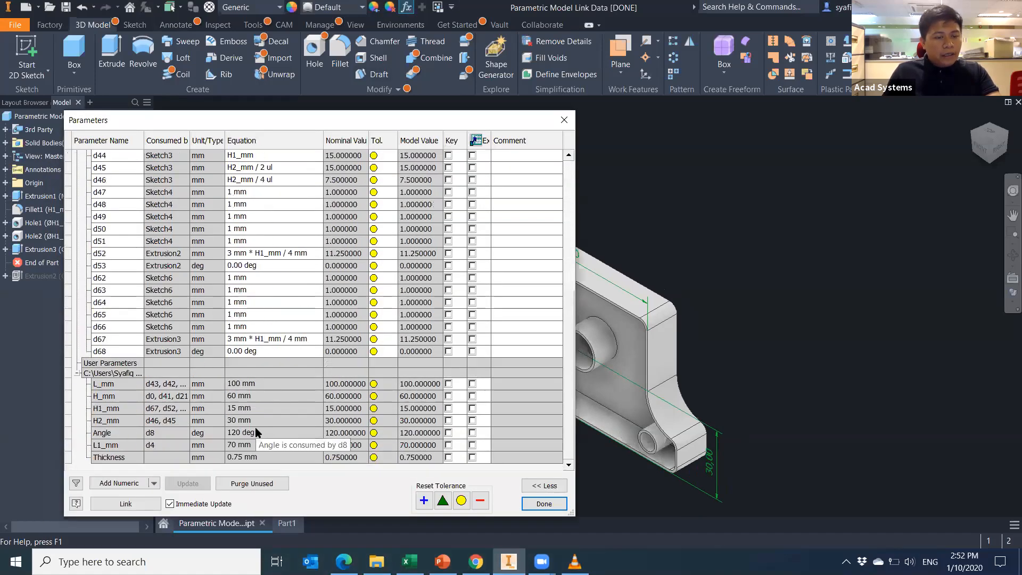
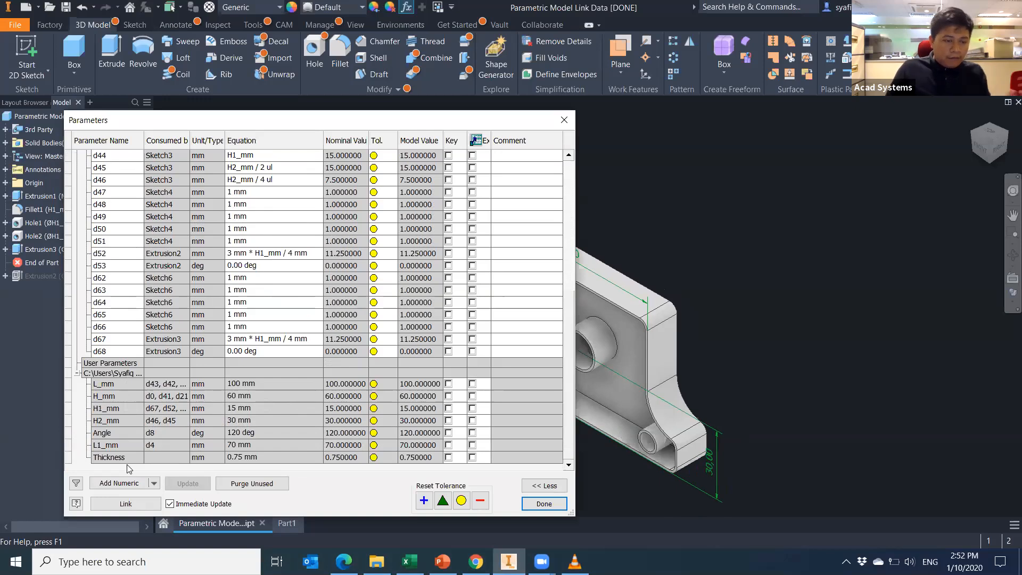
Switch to the linked Data workbook in Excel and select cell A8 for a new parameter.
{"action": "key", "text": "alt+Tab"}
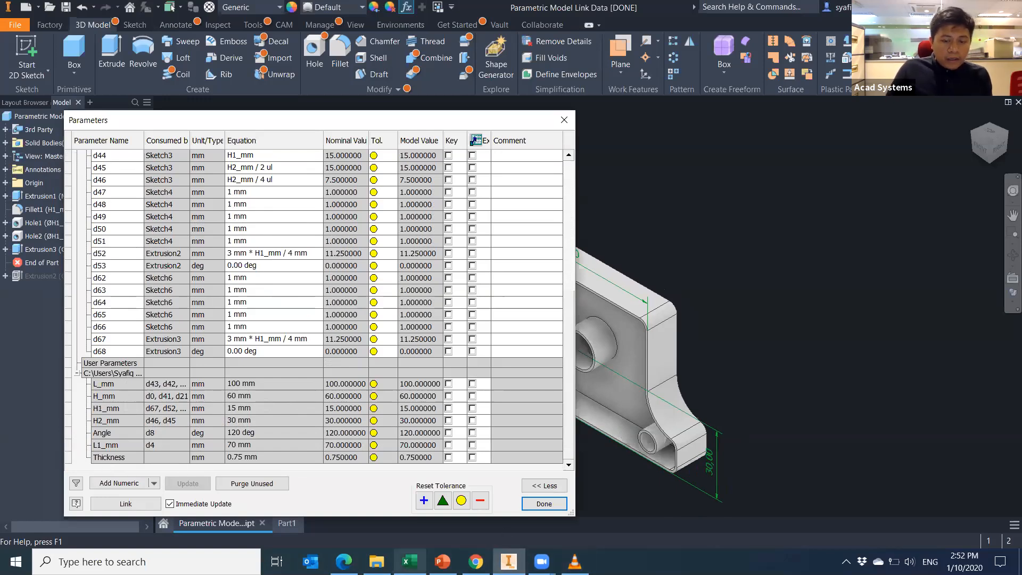
{"action": "left_click", "coordinate": [58, 243]}
Define ABC as 1 mm in row 8 of the Data sheet and save the workbook.
{"action": "type", "text": "ABC"}
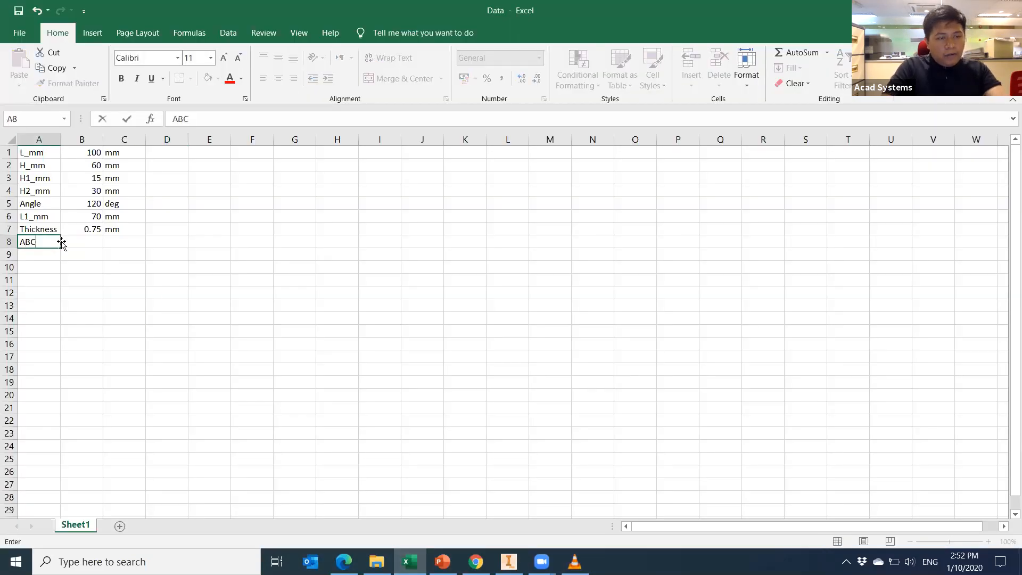
{"action": "left_click", "coordinate": [112, 241]}
{"action": "type", "text": "mm"}
{"action": "left_click", "coordinate": [80, 239]}
{"action": "type", "text": "1"}
{"action": "left_click", "coordinate": [166, 315]}
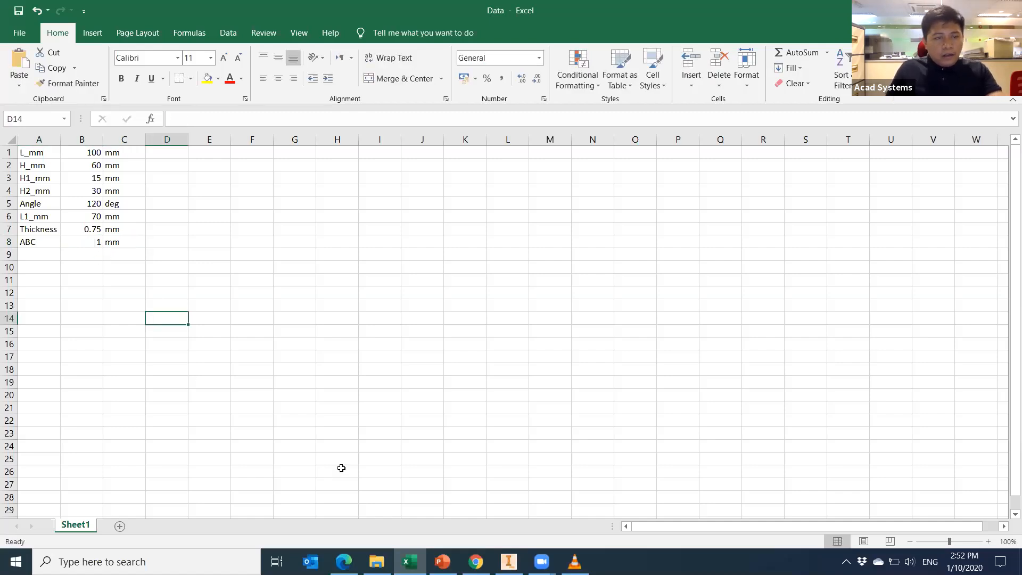
{"action": "left_click", "coordinate": [18, 10]}
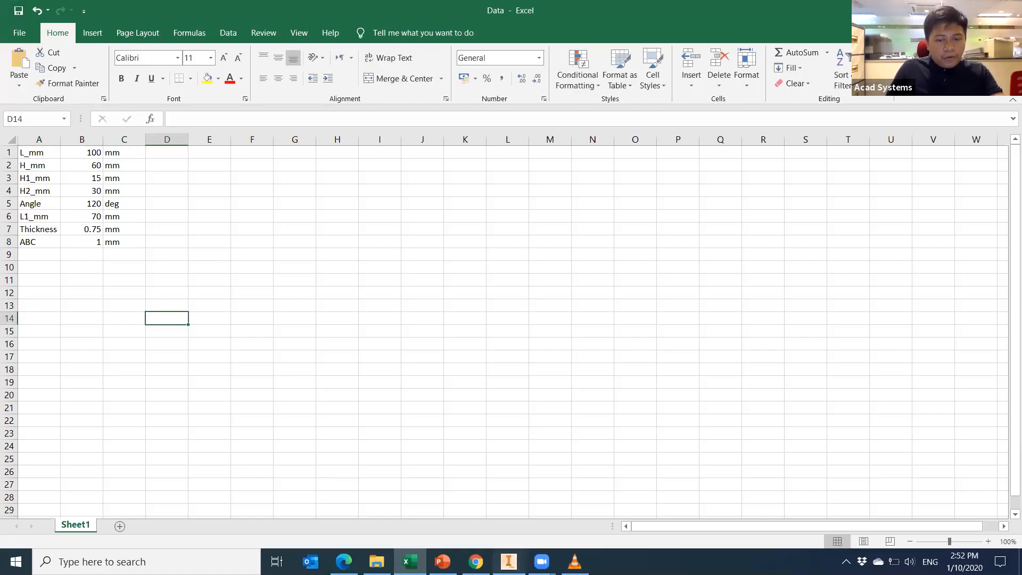
Back in Inventor's parameters list, select the Angle and then the Thickness rows.
{"action": "left_click", "coordinate": [509, 561]}
{"action": "left_click", "coordinate": [136, 437]}
{"action": "left_click", "coordinate": [130, 465]}
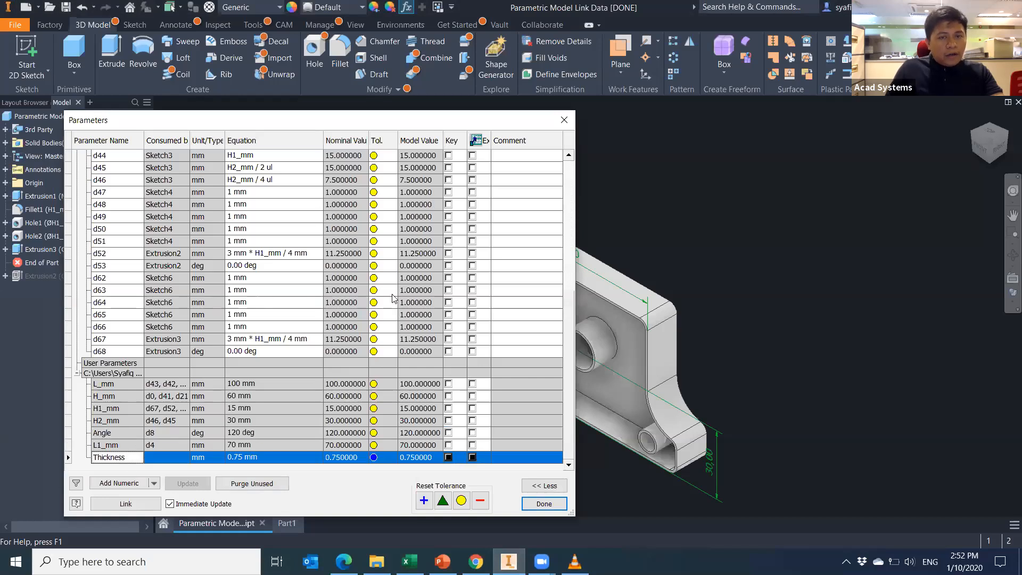
Apply the parameter update and set d62's equation to Thickness.
{"action": "left_click", "coordinate": [543, 503]}
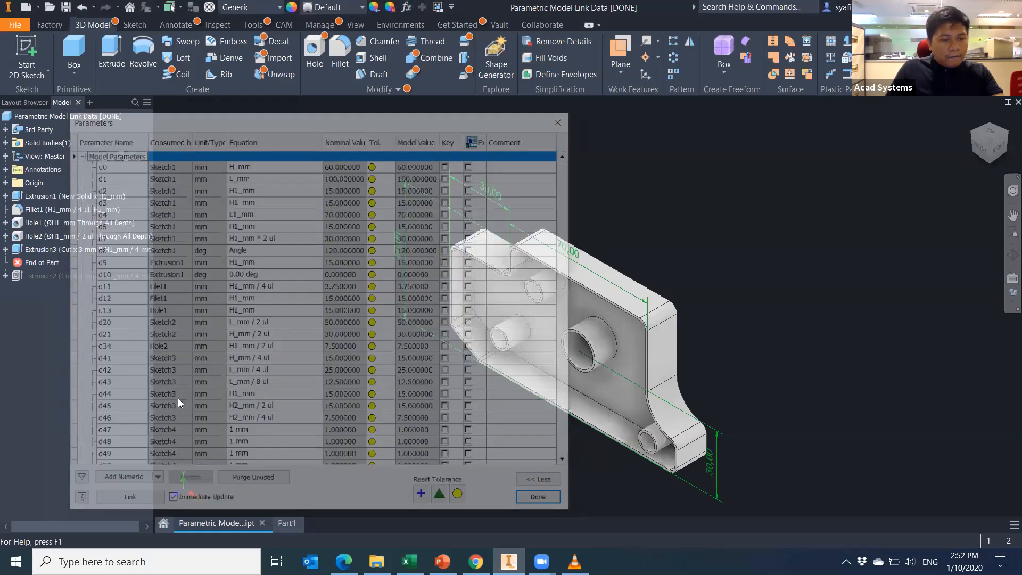
{"action": "scroll", "coordinate": [177, 411], "scroll_direction": "down", "scroll_amount": 8}
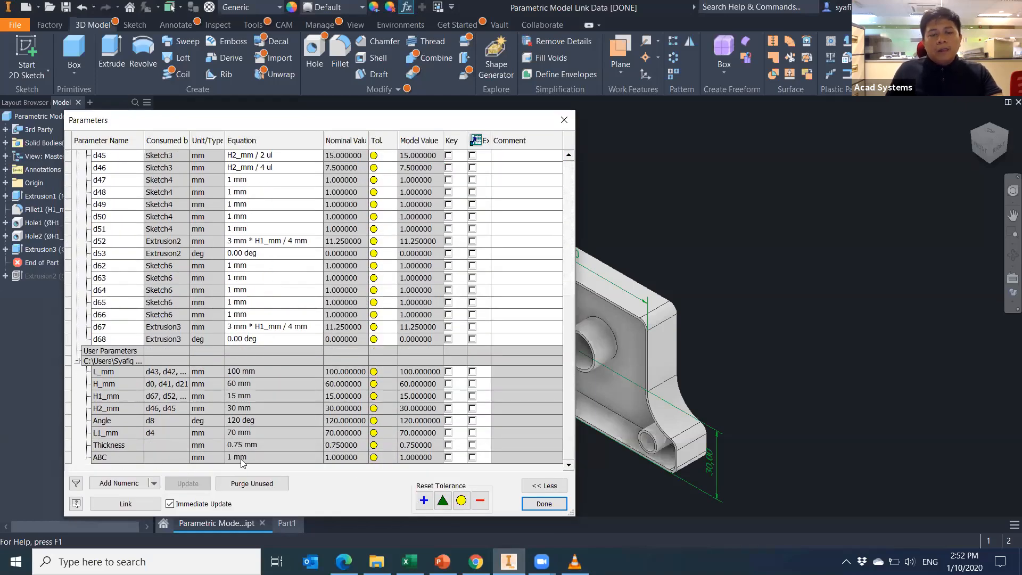
{"action": "left_click", "coordinate": [267, 266]}
{"action": "type", "text": "T"}
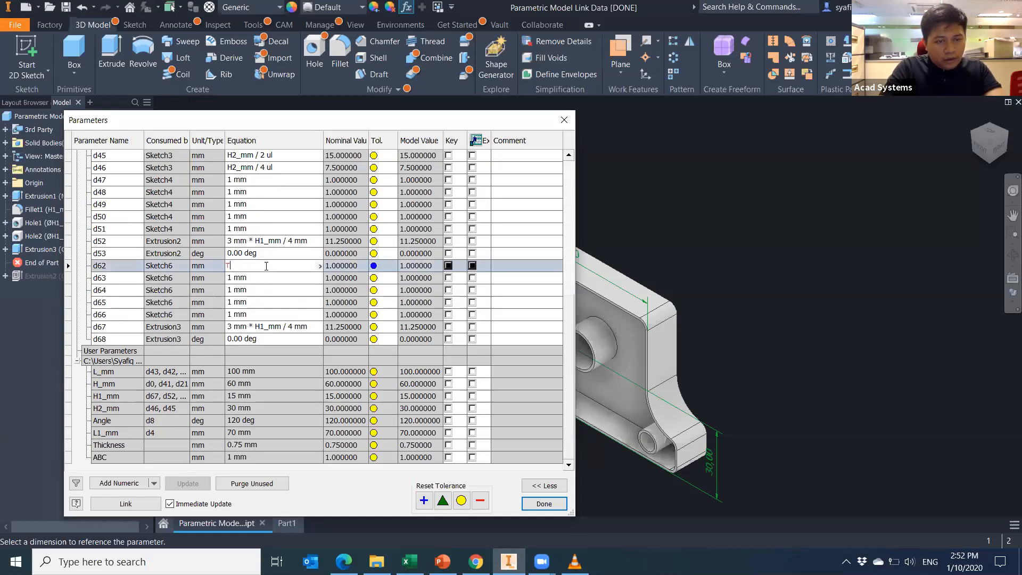
{"action": "type", "text": "hickness"}
{"action": "key", "text": "Return"}
{"action": "key", "text": "ctrl+c"}
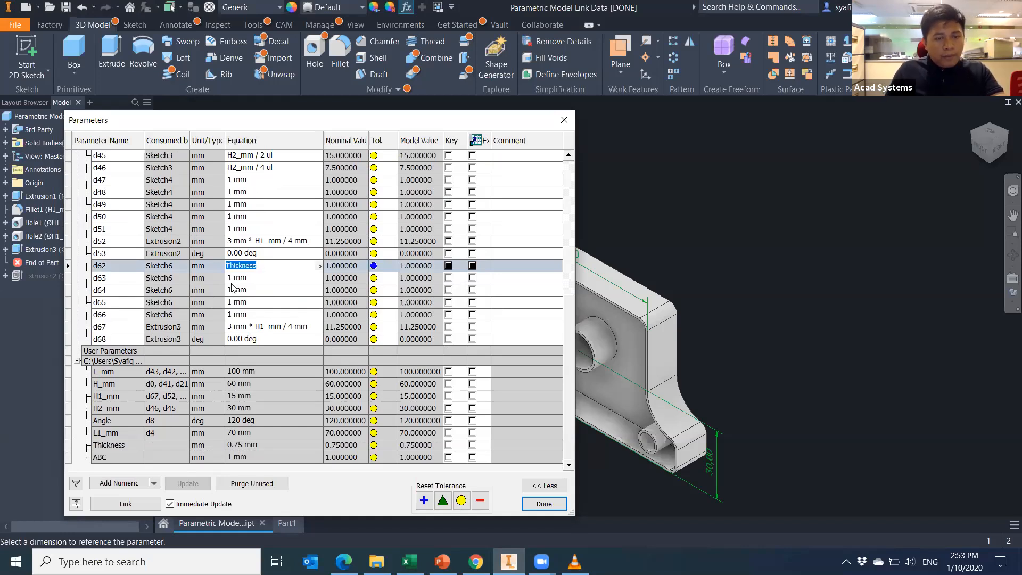
Paste Thickness into the equations of d63, d64, d65 and d66.
{"action": "left_click", "coordinate": [254, 277]}
{"action": "key", "text": "ctrl+v"}
{"action": "left_click", "coordinate": [257, 291]}
{"action": "key", "text": "ctrl+v"}
{"action": "left_click", "coordinate": [259, 303]}
{"action": "key", "text": "ctrl+v"}
{"action": "left_click", "coordinate": [260, 315]}
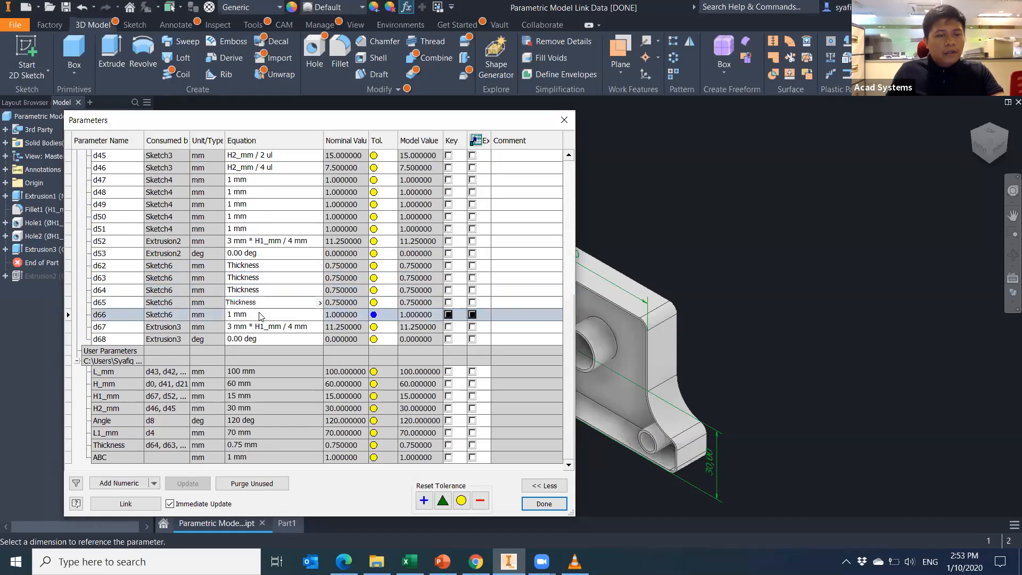
{"action": "key", "text": "ctrl+v"}
{"action": "left_click", "coordinate": [280, 293]}
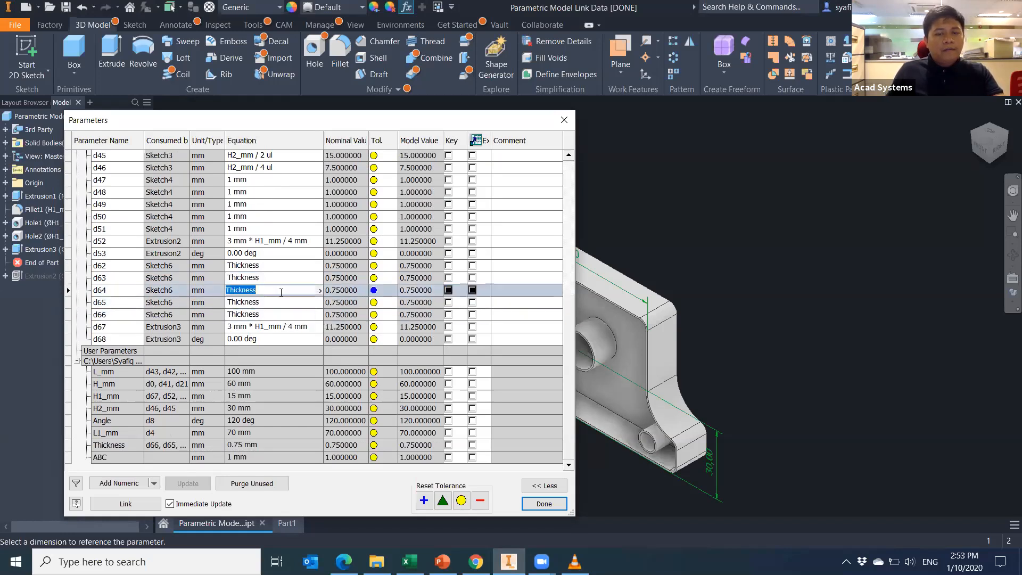
Close the parameters list, inspect the updated bracket, and return to the Excel workbook.
{"action": "left_click", "coordinate": [561, 504]}
{"action": "scroll", "coordinate": [576, 433], "scroll_direction": "up", "scroll_amount": 6}
{"action": "scroll", "coordinate": [577, 433], "scroll_direction": "down", "scroll_amount": 7}
{"action": "middle_click_drag", "start_coordinate": [623, 170], "coordinate": [620, 172]}
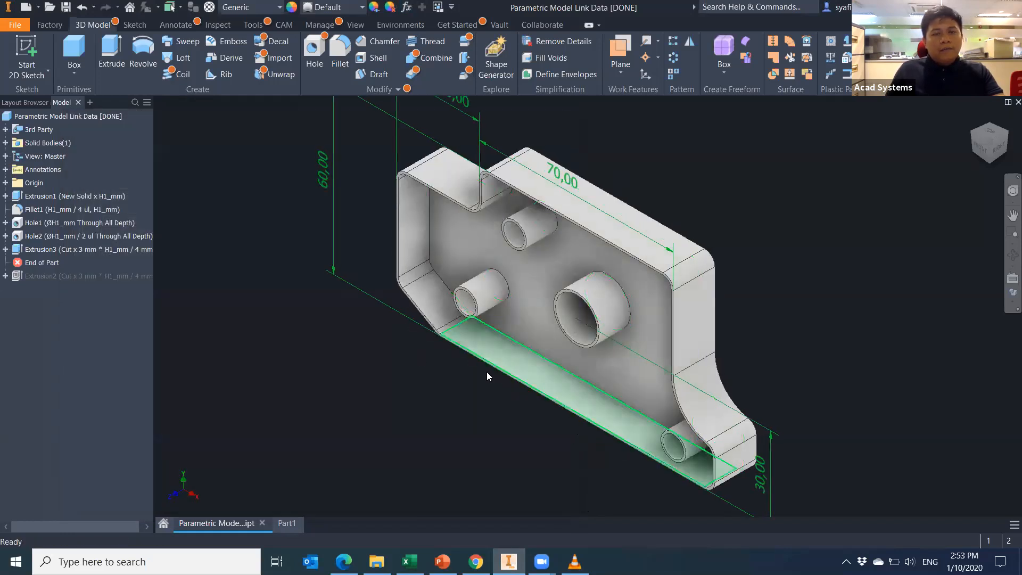
{"action": "scroll", "coordinate": [481, 444], "scroll_direction": "up", "scroll_amount": 1}
{"action": "scroll", "coordinate": [527, 449], "scroll_direction": "up", "scroll_amount": 1}
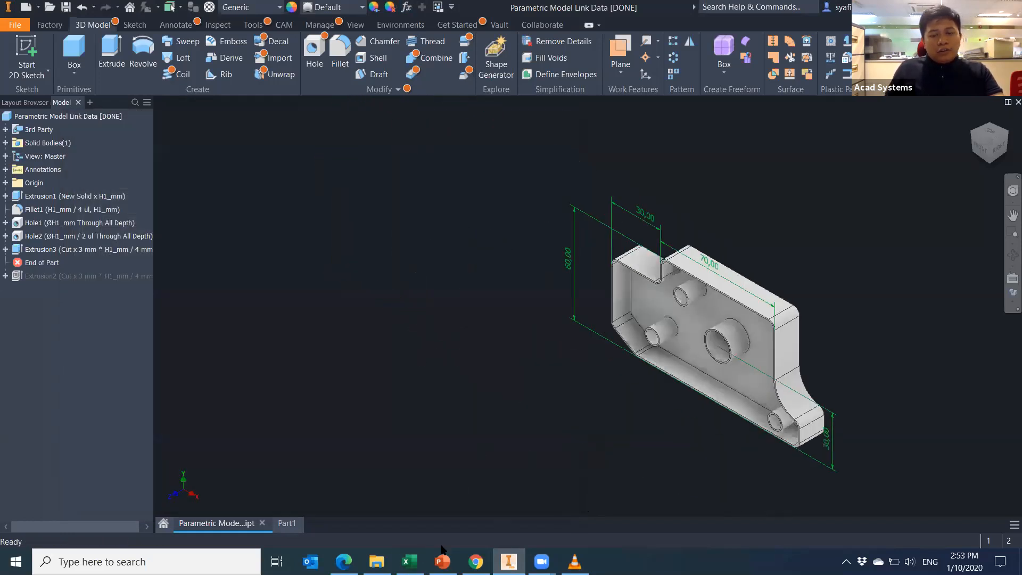
{"action": "left_click", "coordinate": [410, 561]}
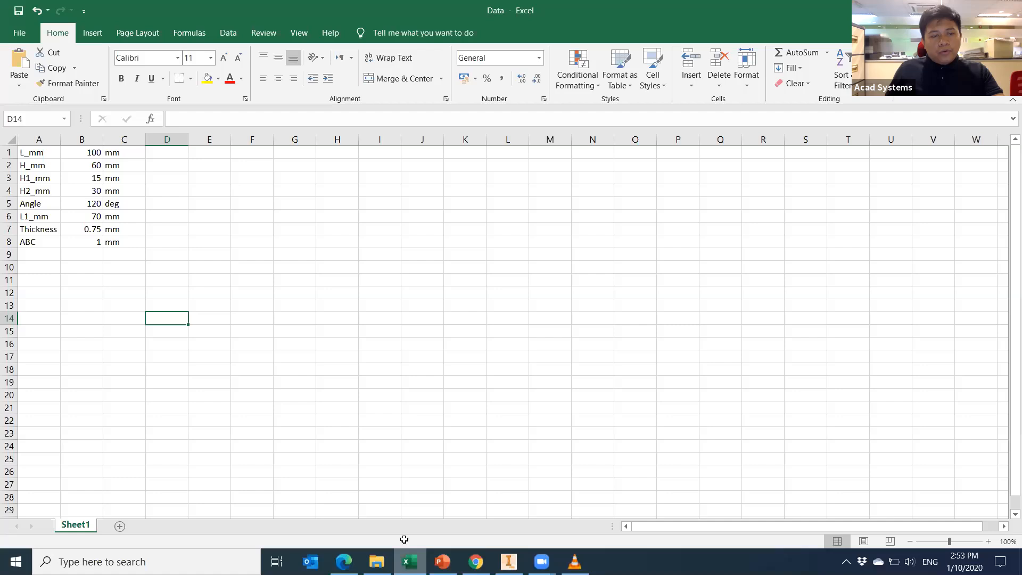
Change ABC to 0.5, then delete the whole ABC row A8:C8.
{"action": "left_click", "coordinate": [96, 243]}
{"action": "type", "text": "0.5"}
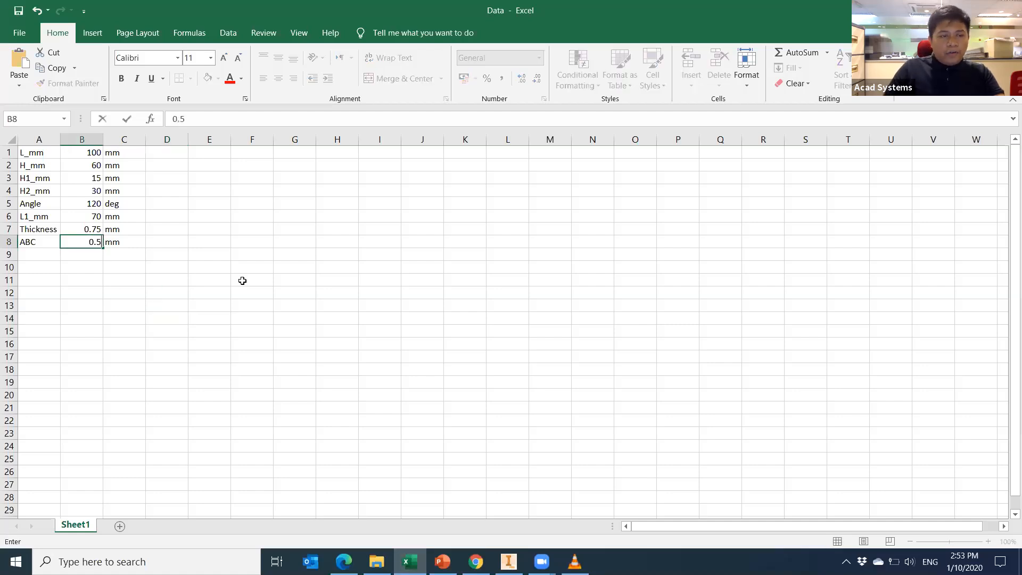
{"action": "left_click", "coordinate": [95, 282]}
{"action": "left_click_drag", "start_coordinate": [33, 242], "coordinate": [109, 244]}
{"action": "key", "text": "Delete"}
{"action": "left_click", "coordinate": [156, 294]}
Set the Thickness value in B7 to 1.2.
{"action": "left_click", "coordinate": [88, 231]}
{"action": "type", "text": "1.2"}
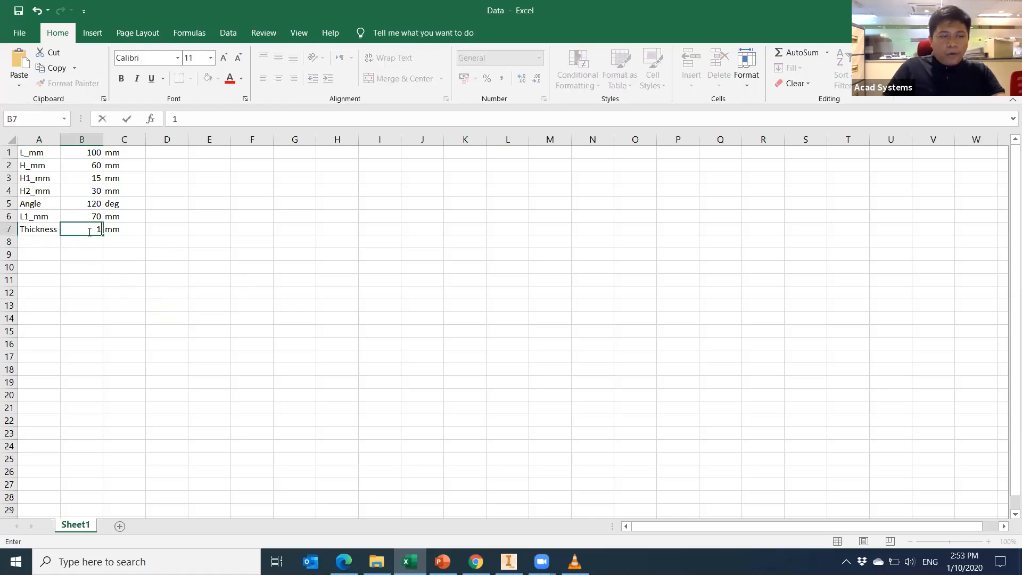
{"action": "key", "text": "Return"}
{"action": "left_click", "coordinate": [146, 290]}
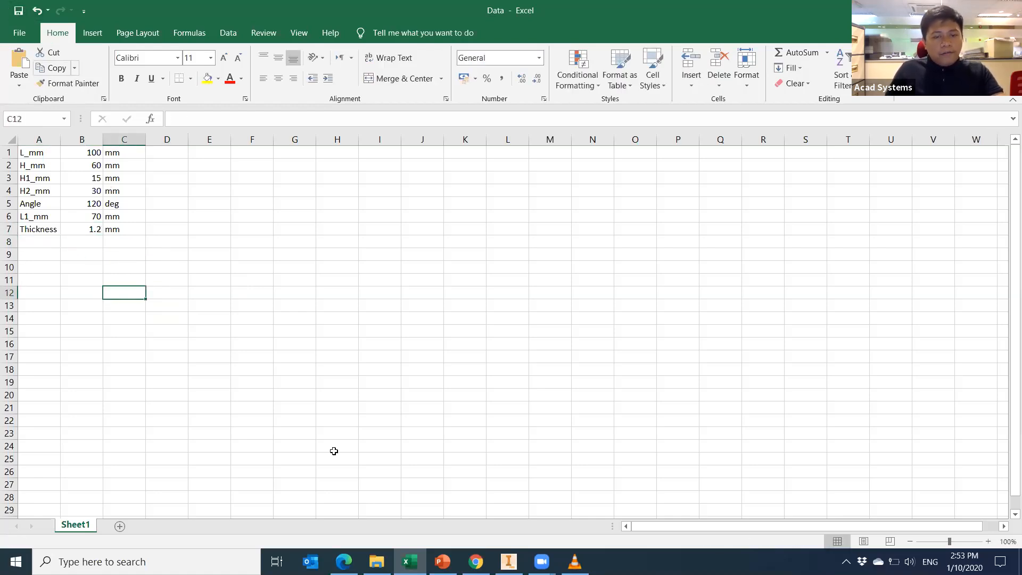
Inspect the bracket's end wall in Inventor, then go back to the Excel workbook.
{"action": "left_click", "coordinate": [509, 561]}
{"action": "scroll", "coordinate": [803, 342], "scroll_direction": "up", "scroll_amount": 4}
{"action": "scroll", "coordinate": [789, 341], "scroll_direction": "down", "scroll_amount": 9}
{"action": "middle_click_drag", "start_coordinate": [758, 228], "coordinate": [680, 71]}
{"action": "middle_click_drag", "start_coordinate": [676, 347], "coordinate": [577, 310]}
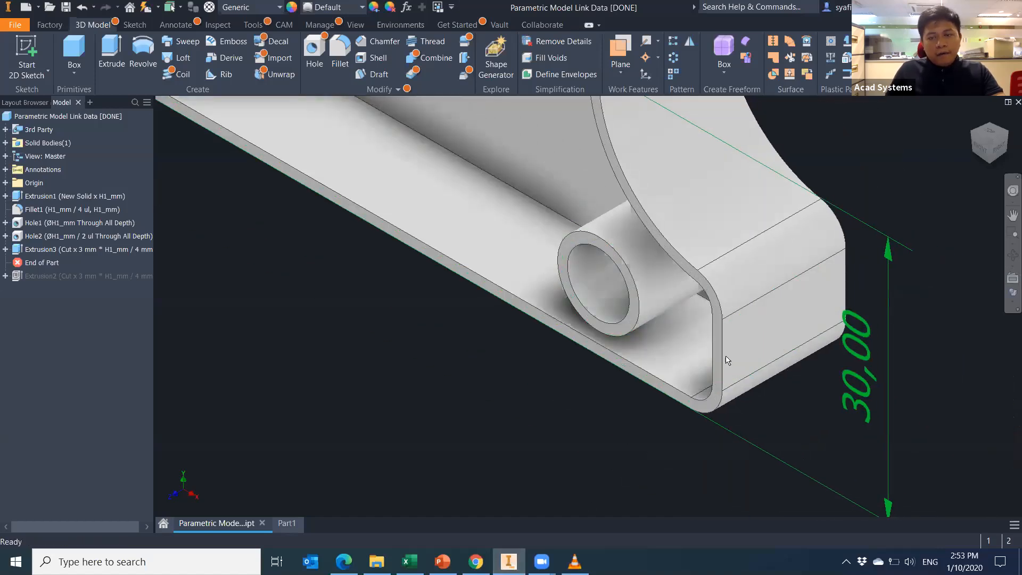
{"action": "scroll", "coordinate": [595, 403], "scroll_direction": "up", "scroll_amount": 5}
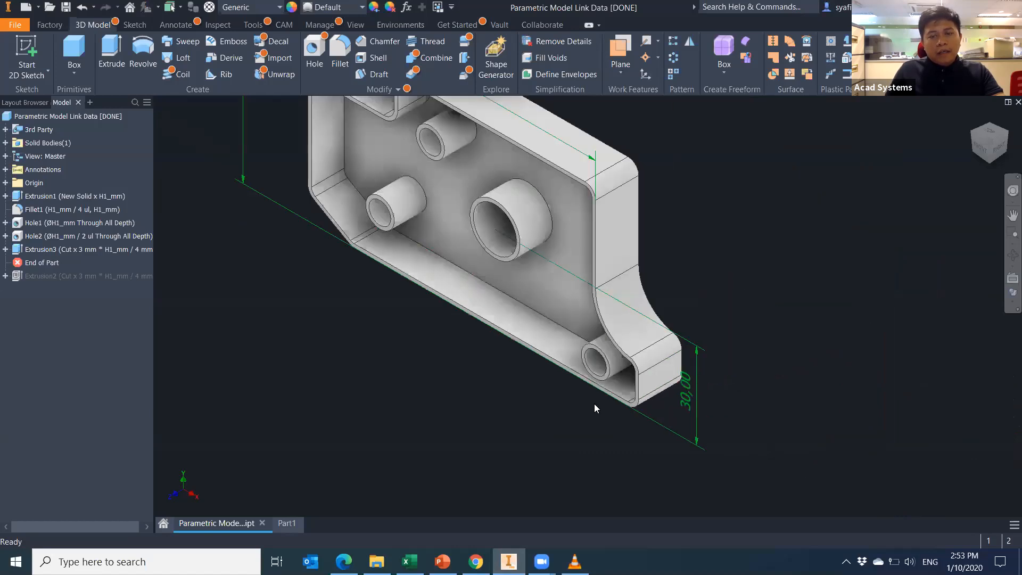
{"action": "scroll", "coordinate": [594, 403], "scroll_direction": "up", "scroll_amount": 3}
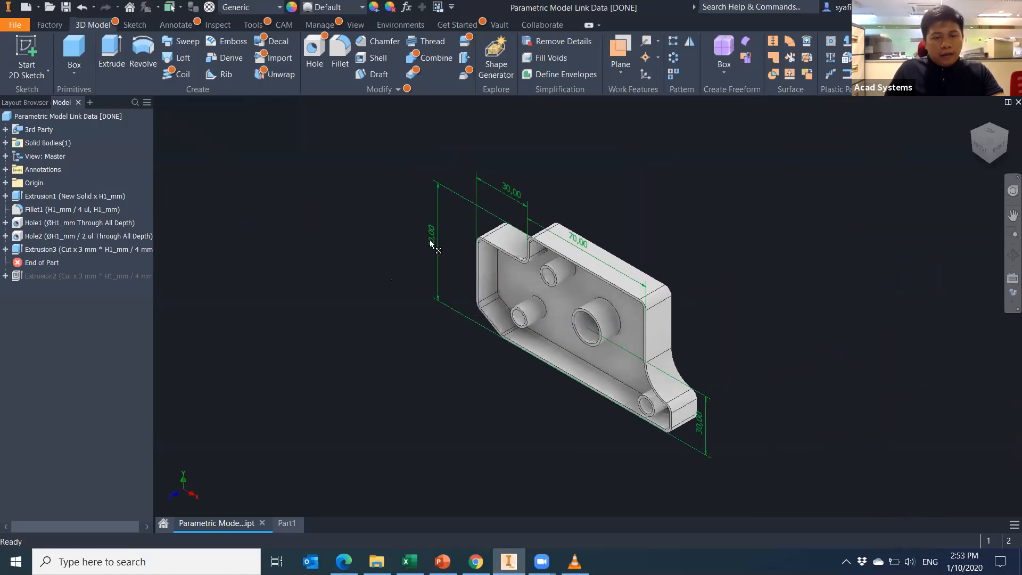
{"action": "left_click", "coordinate": [409, 561]}
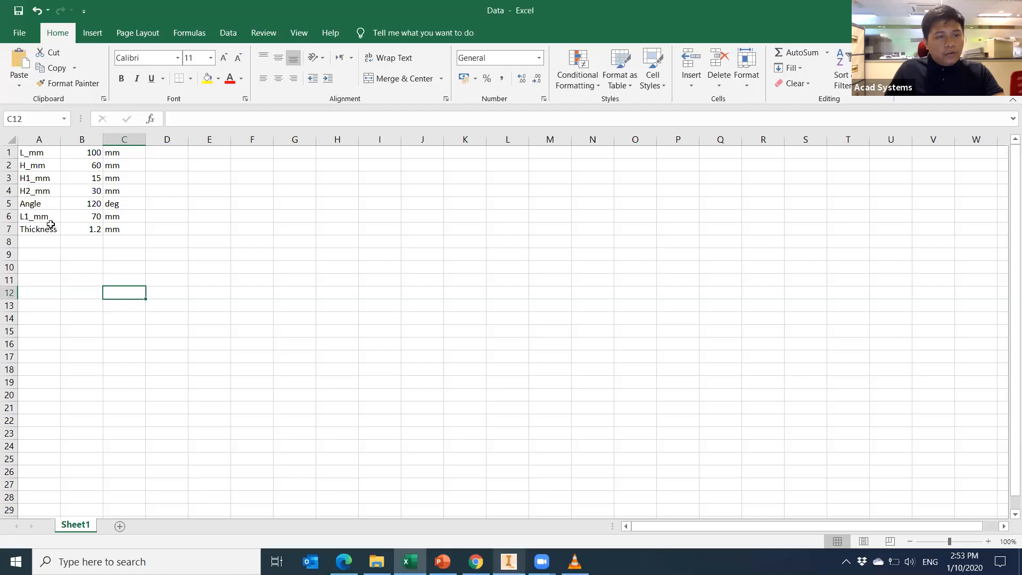
Change H_mm in B2 to 80, save the workbook and switch back to Inventor.
{"action": "left_click", "coordinate": [96, 165]}
{"action": "type", "text": "80"}
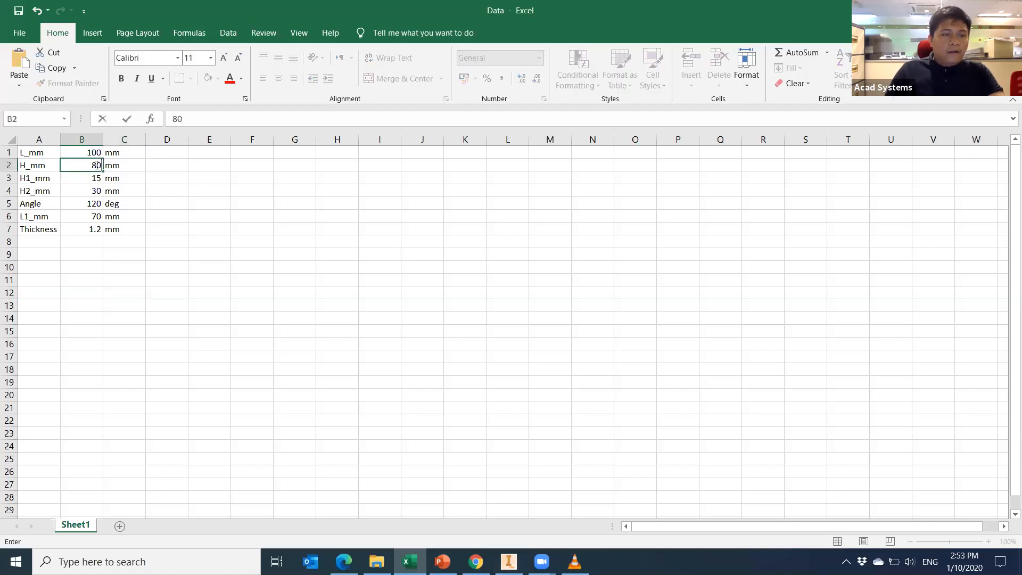
{"action": "key", "text": "Return"}
{"action": "left_click", "coordinate": [130, 255]}
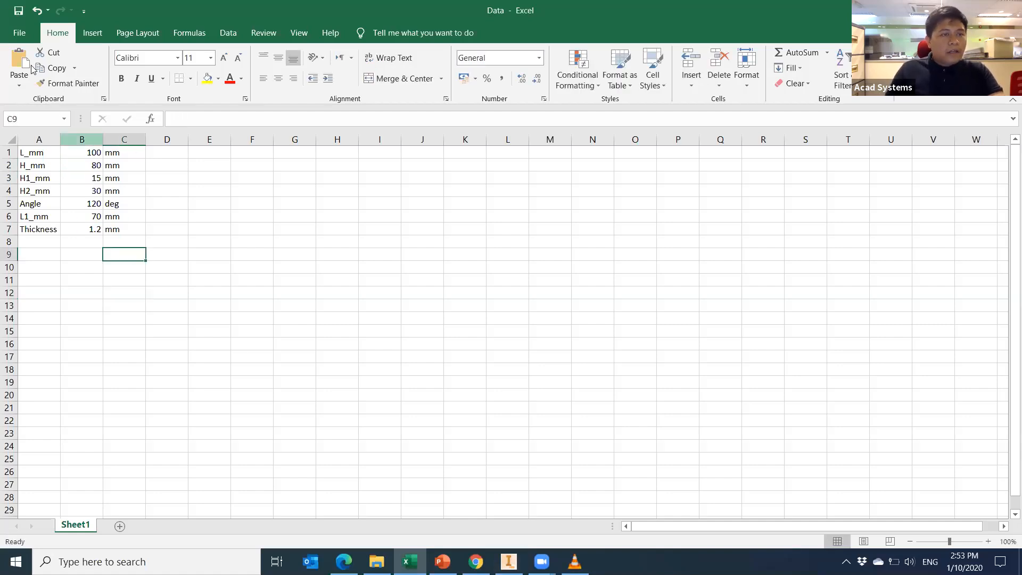
{"action": "left_click", "coordinate": [17, 12]}
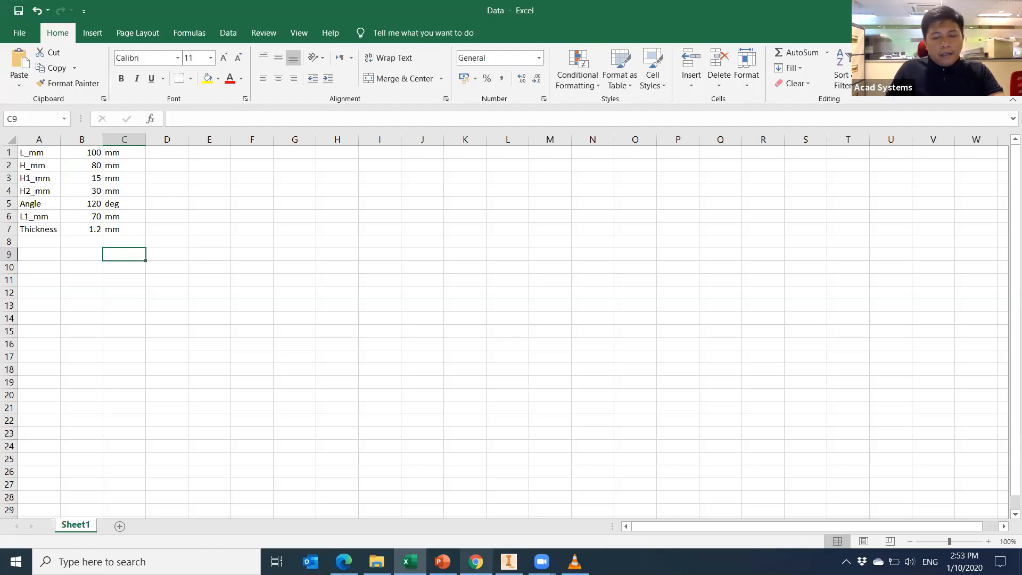
{"action": "left_click", "coordinate": [509, 561]}
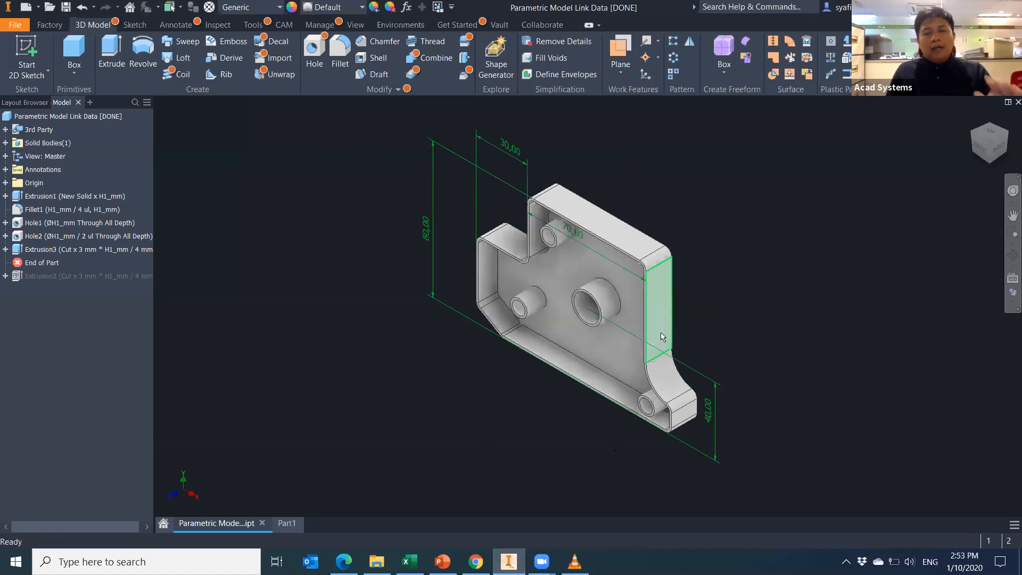
Open the Parameters list to confirm d0 now reads 80 mm.
{"action": "mouse_move", "coordinate": [679, 353]}
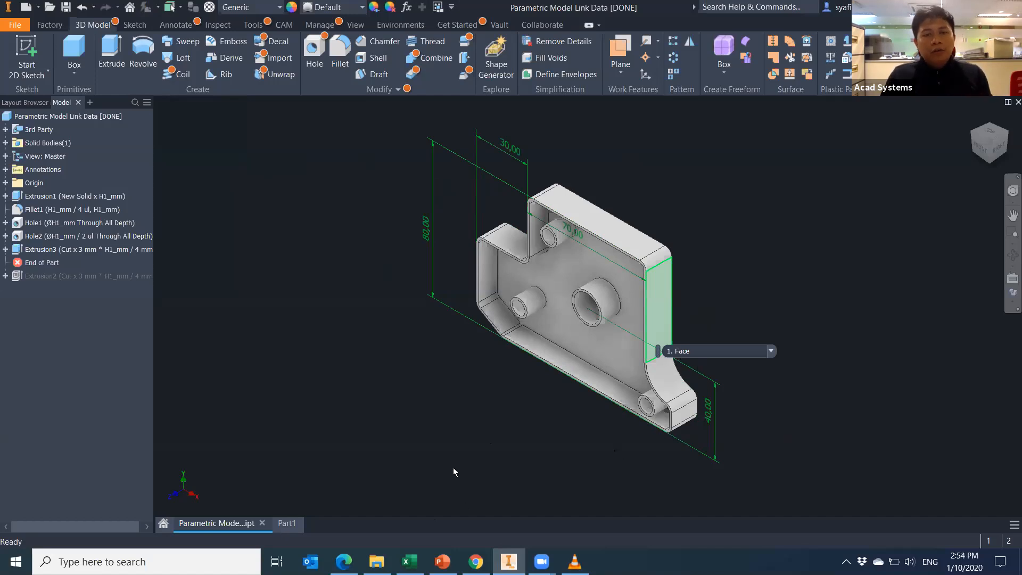
{"action": "left_click", "coordinate": [407, 7]}
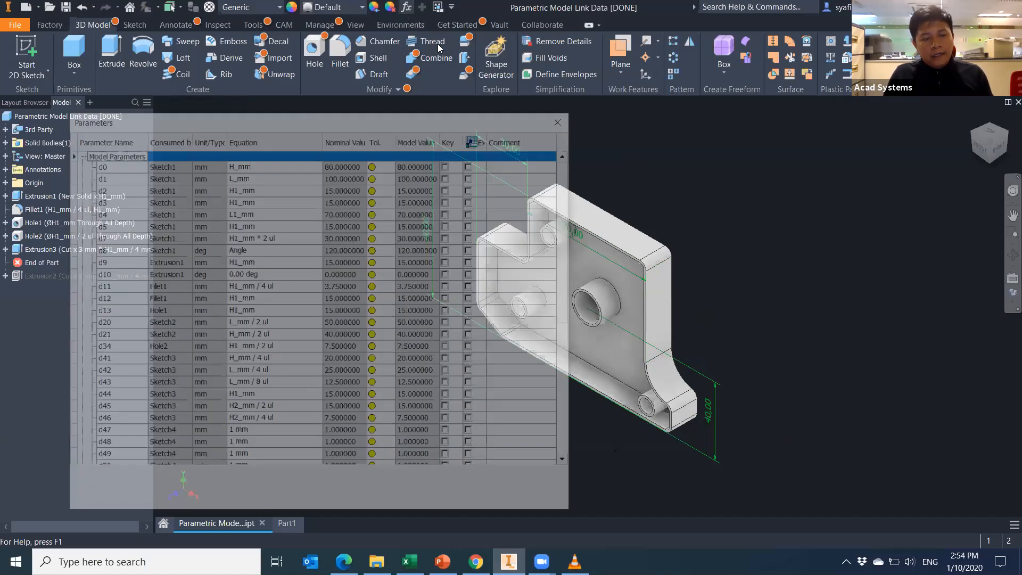
Add a text user parameter named Part Number, then dismiss the warning it raises.
{"action": "scroll", "coordinate": [239, 392], "scroll_direction": "down", "scroll_amount": 7}
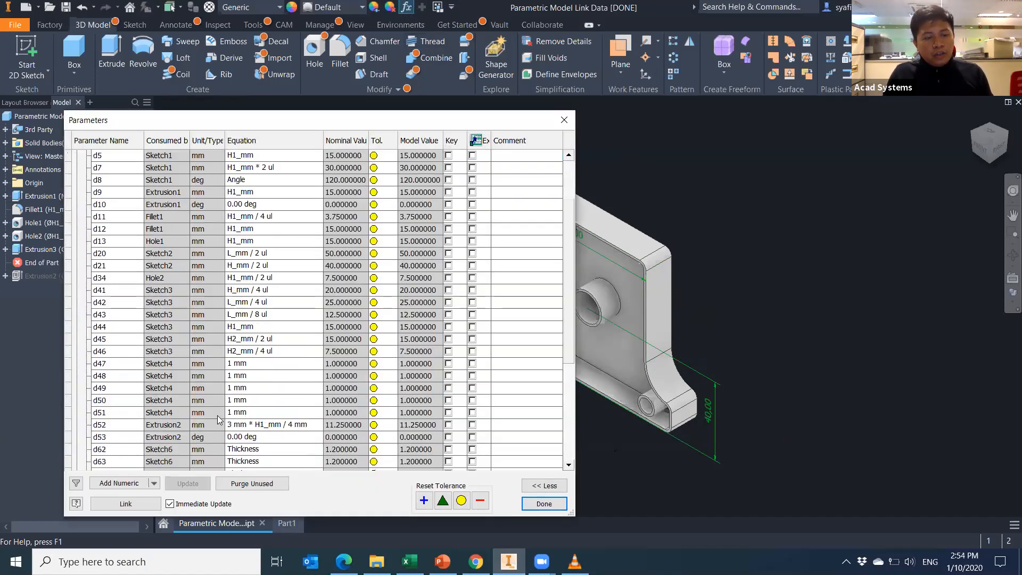
{"action": "left_click", "coordinate": [154, 482]}
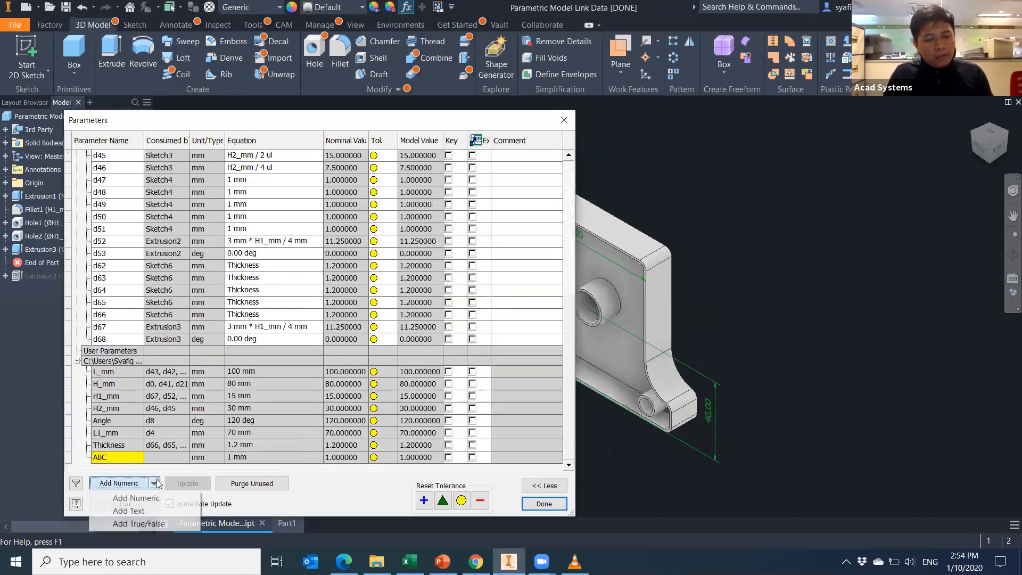
{"action": "left_click", "coordinate": [144, 509]}
{"action": "type", "text": "Part Number"}
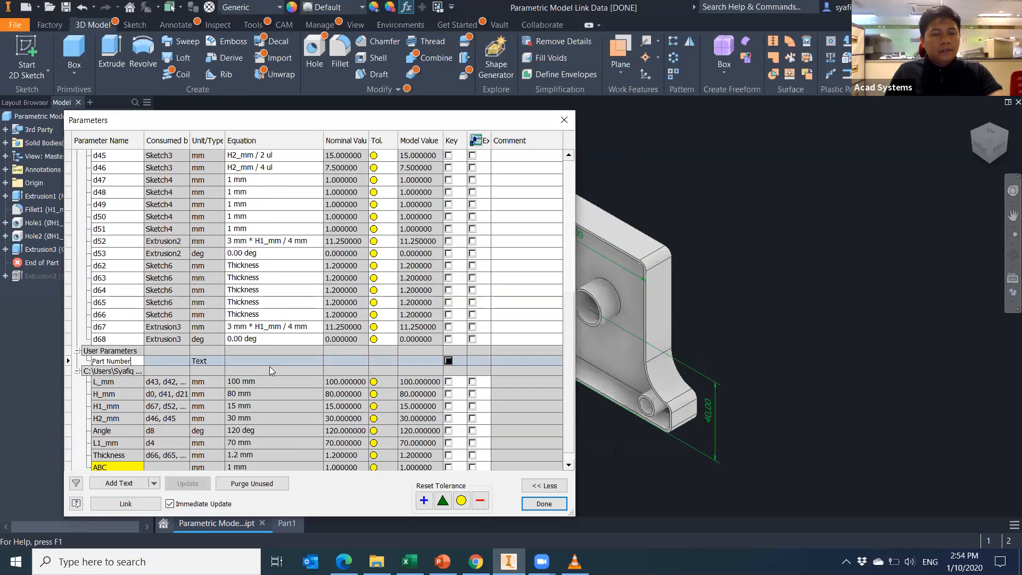
{"action": "key", "text": "Return"}
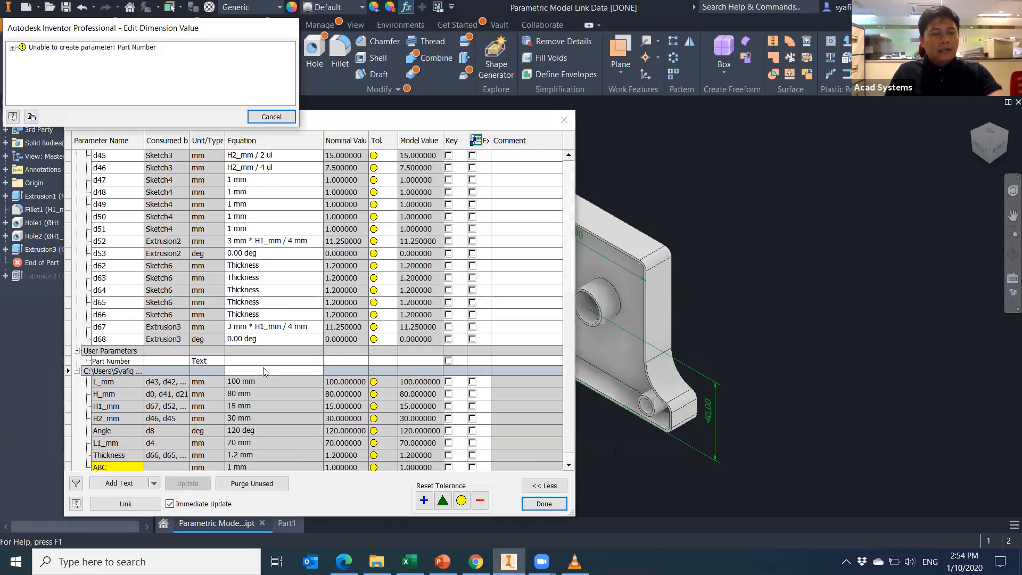
{"action": "left_click_drag", "start_coordinate": [217, 31], "coordinate": [164, 52]}
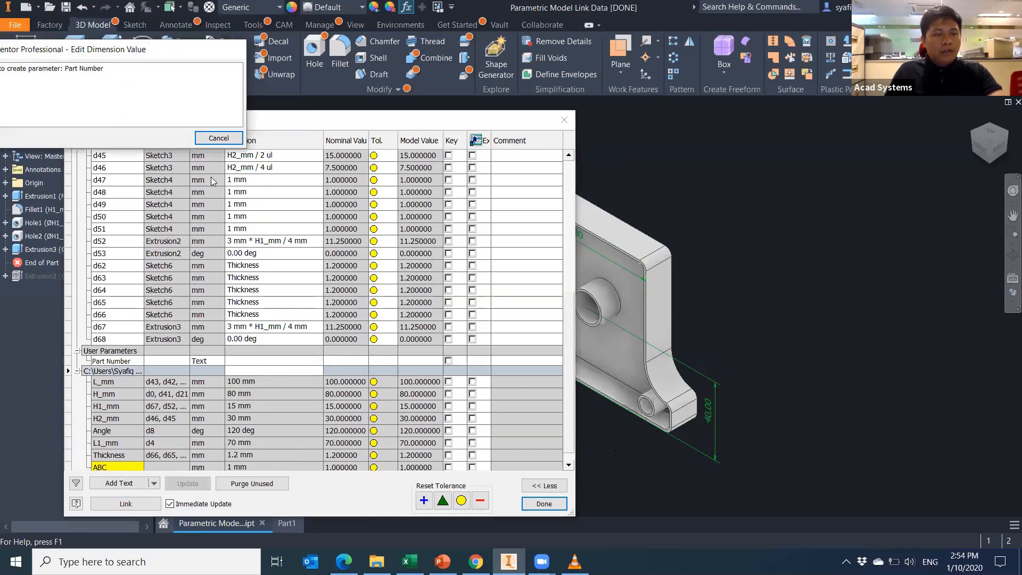
{"action": "left_click", "coordinate": [219, 139]}
Re-add the text parameter as Part_Number and make it multi-value.
{"action": "left_click", "coordinate": [128, 483]}
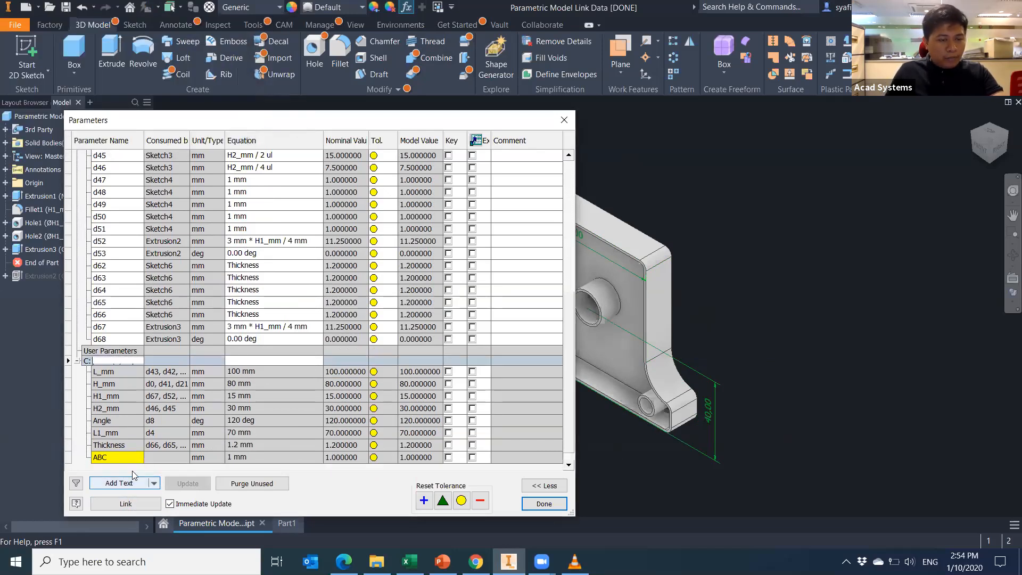
{"action": "type", "text": "Part_ Number"}
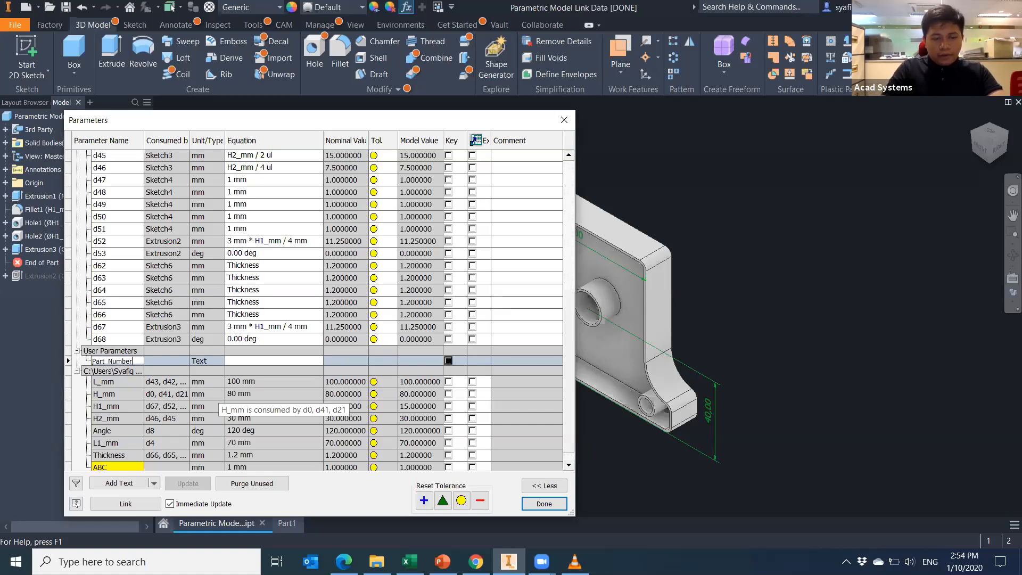
{"action": "key", "text": "Return"}
{"action": "right_click", "coordinate": [285, 362]}
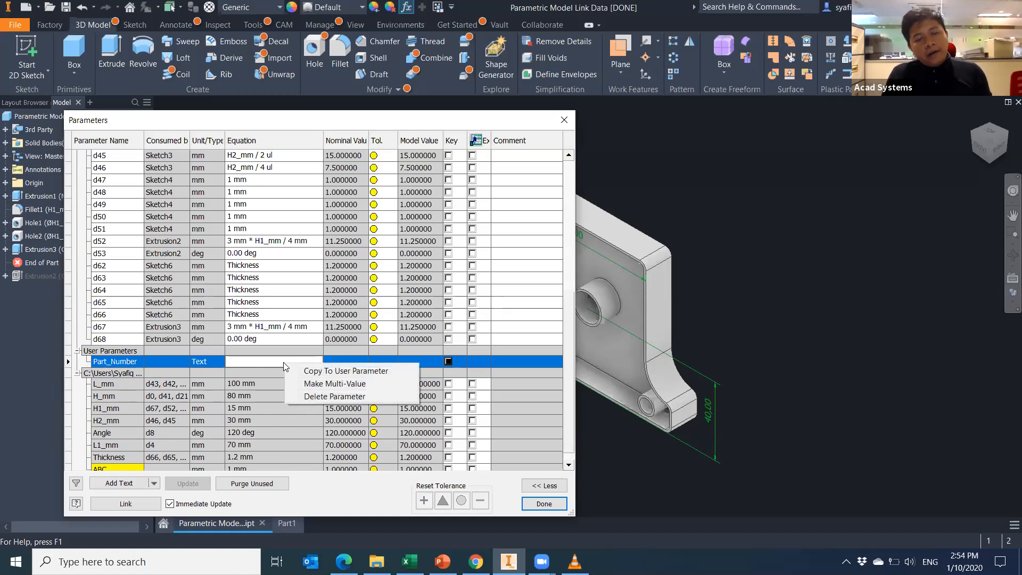
{"action": "left_click", "coordinate": [334, 383]}
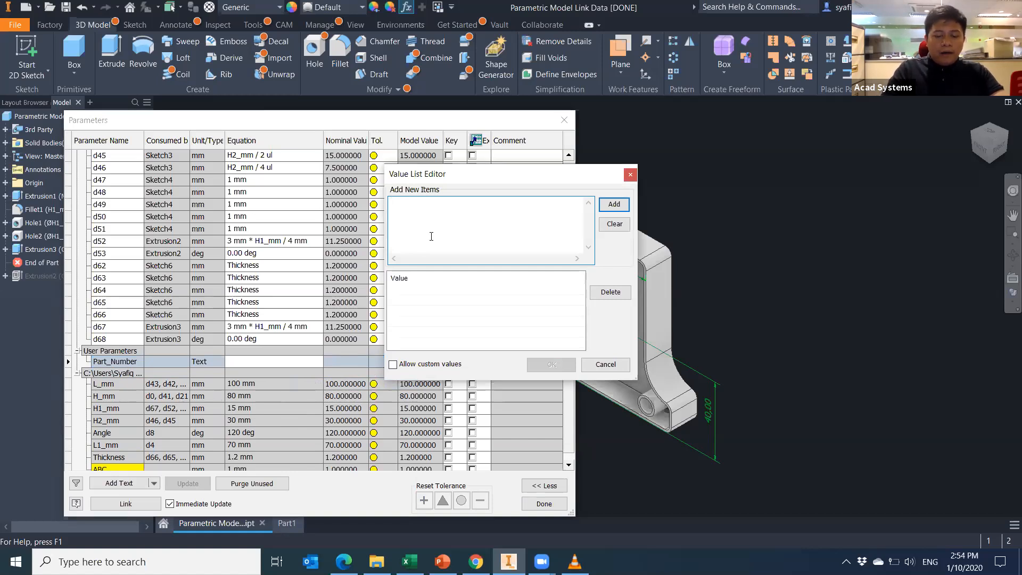
Enter ACAD001 through ACAD004 in the Value List Editor and add them to Part_Number.
{"action": "type", "text": "ACAD"}
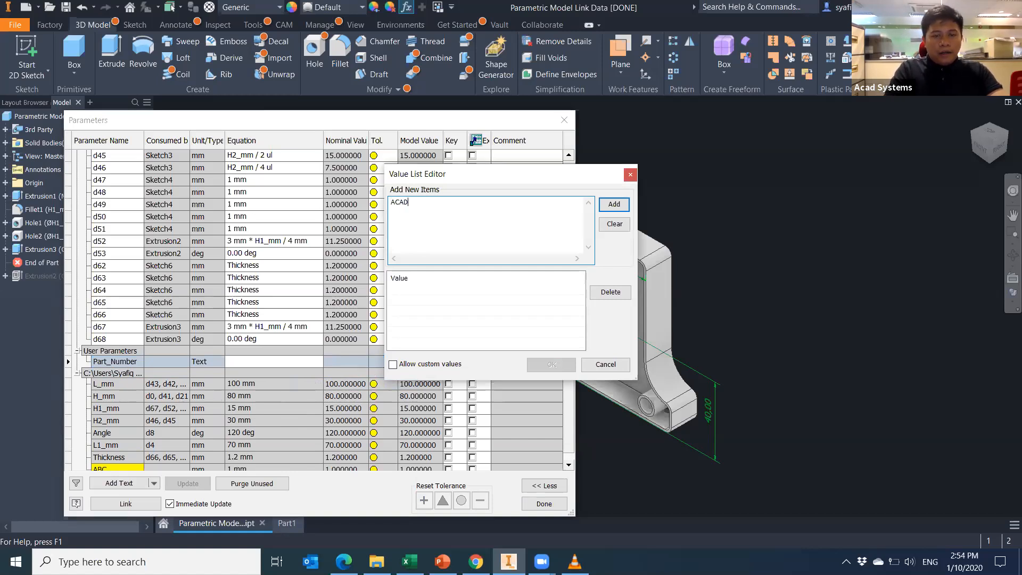
{"action": "type", "text": "001"}
{"action": "key", "text": "shift+Up"}
{"action": "key", "text": "ctrl+c"}
{"action": "key", "text": "Down"}
{"action": "key", "text": "ctrl+v"}
{"action": "key", "text": "ctrl+v"}
{"action": "key", "text": "ctrl+v"}
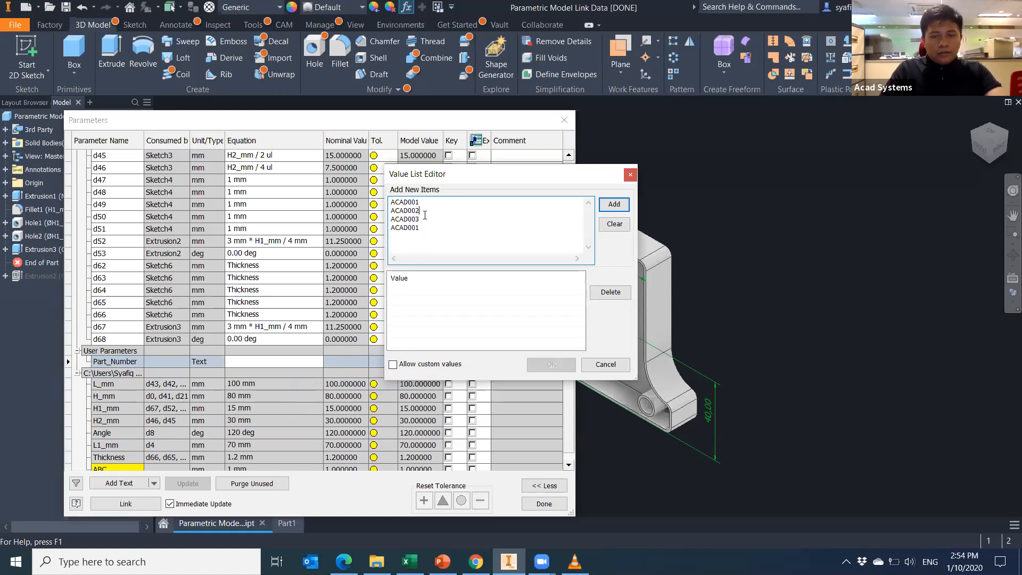
{"action": "left_click", "coordinate": [615, 205]}
{"action": "left_click", "coordinate": [558, 367]}
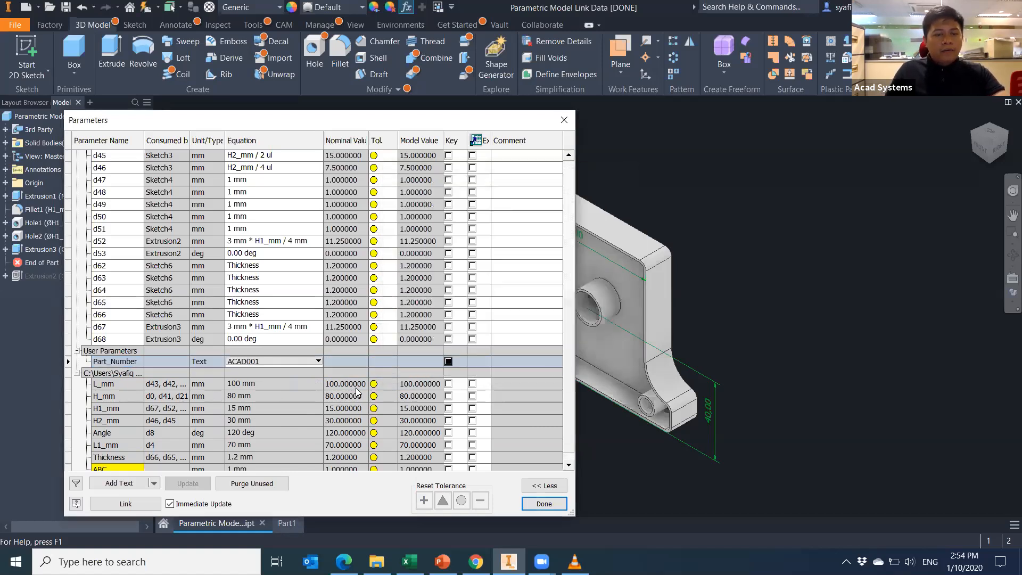
Check Part_Number's dropdown keeps ACAD001, then close the Parameters dialog.
{"action": "left_click", "coordinate": [317, 362]}
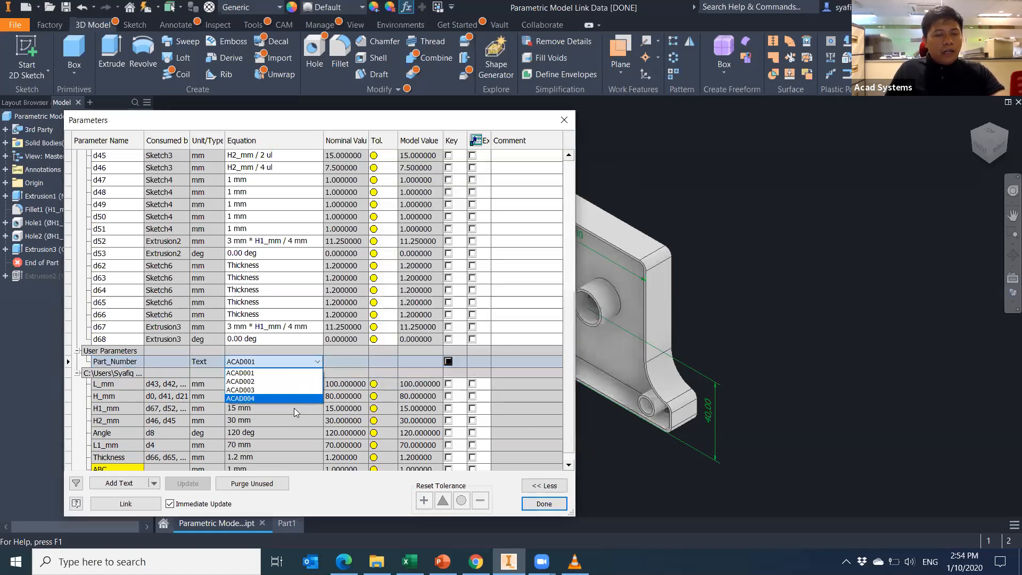
{"action": "left_click", "coordinate": [171, 121]}
{"action": "left_click_drag", "start_coordinate": [152, 121], "coordinate": [163, 177]}
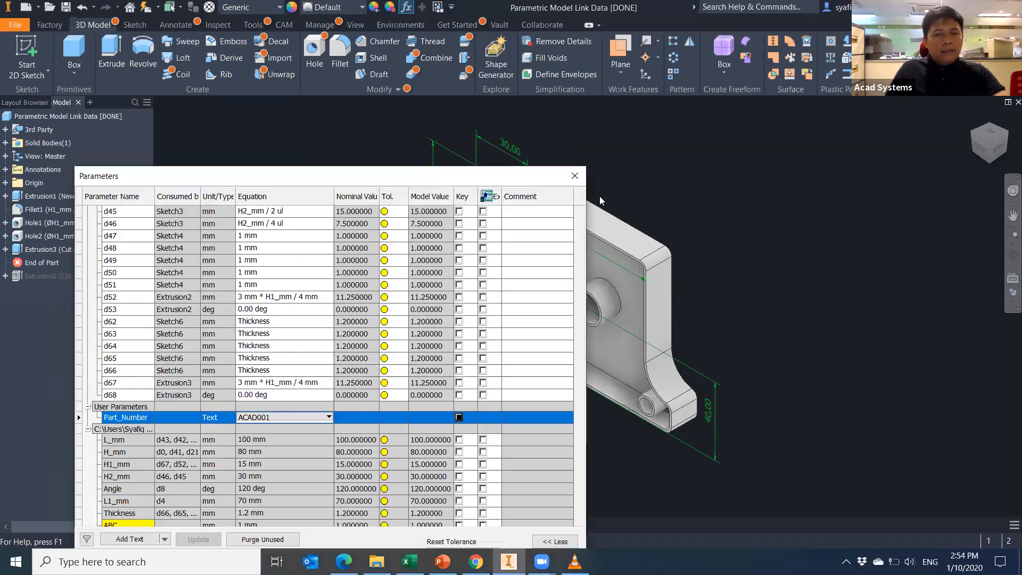
{"action": "left_click", "coordinate": [575, 176]}
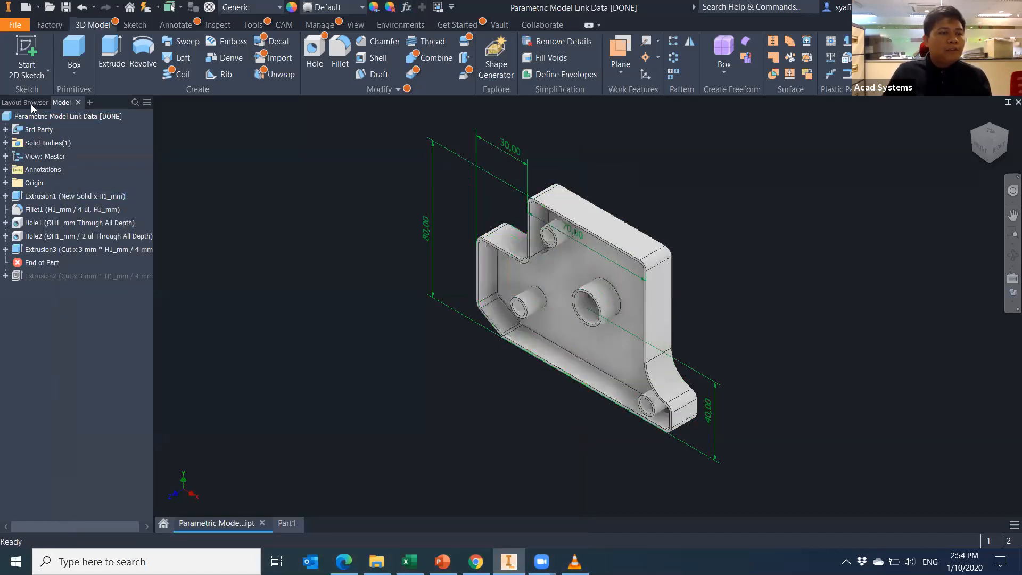
Add the iLogic tab to the browser panel, then go back to the Model tab.
{"action": "left_click", "coordinate": [31, 104]}
{"action": "left_click", "coordinate": [90, 103]}
{"action": "left_click", "coordinate": [114, 119]}
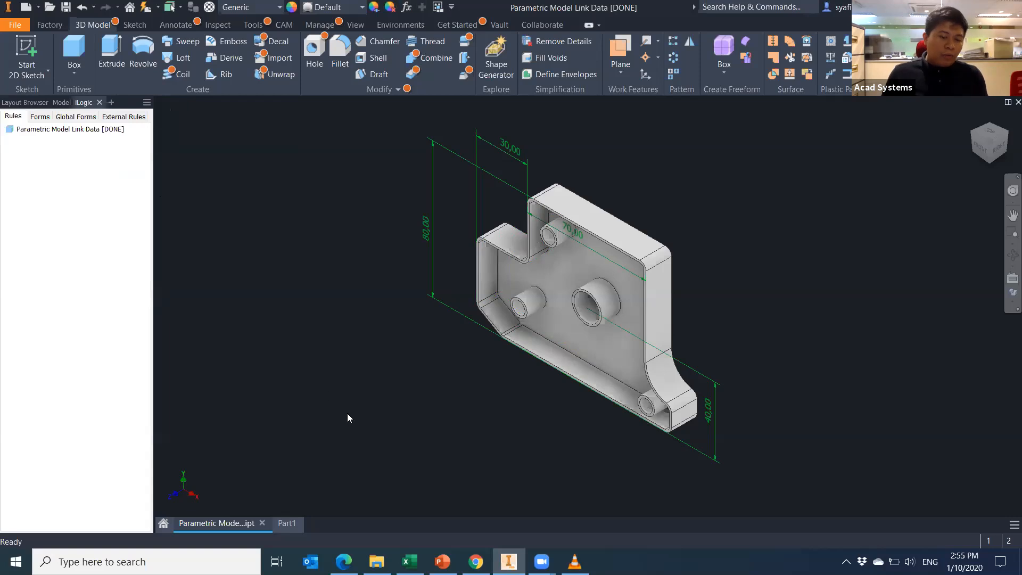
{"action": "mouse_move", "coordinate": [475, 561]}
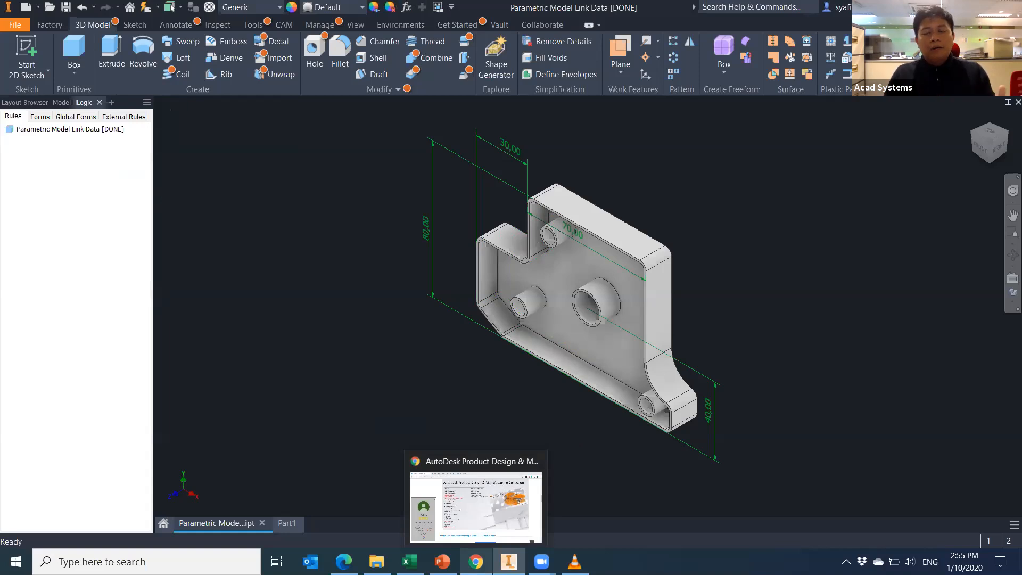
{"action": "left_click", "coordinate": [62, 102]}
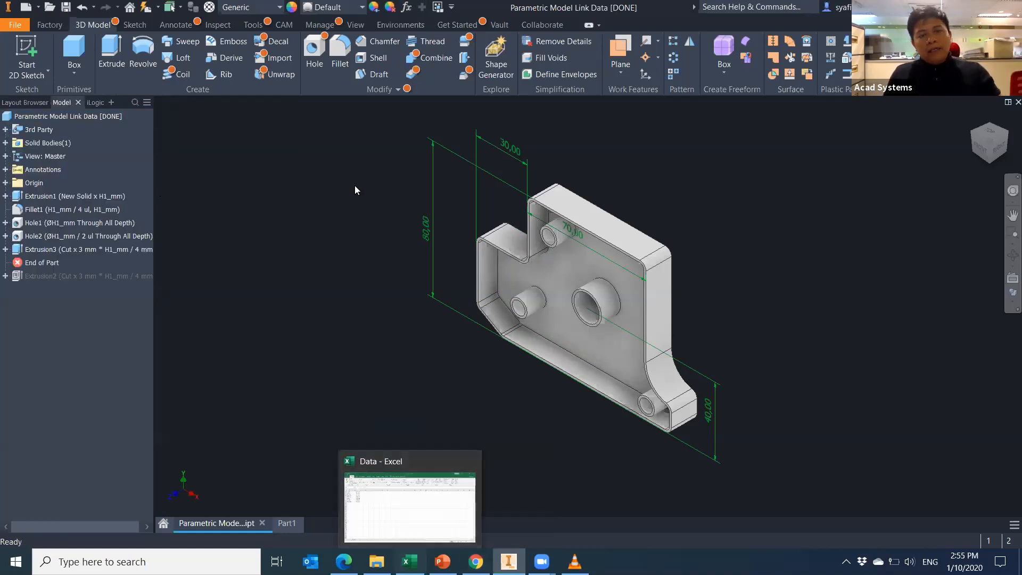
{"action": "left_click", "coordinate": [406, 7]}
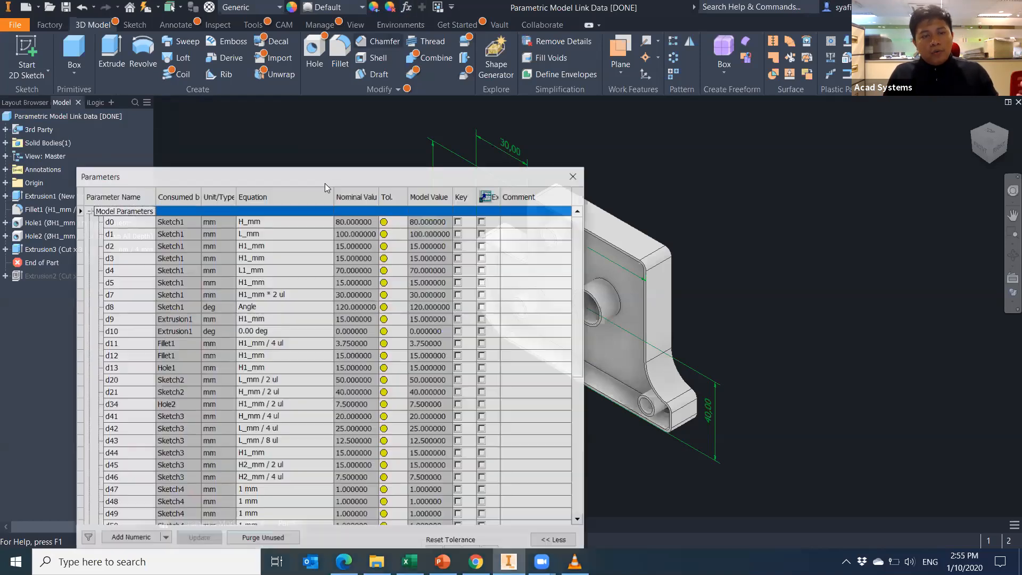
{"action": "left_click_drag", "start_coordinate": [327, 183], "coordinate": [335, 143]}
{"action": "scroll", "coordinate": [319, 320], "scroll_direction": "down", "scroll_amount": 8}
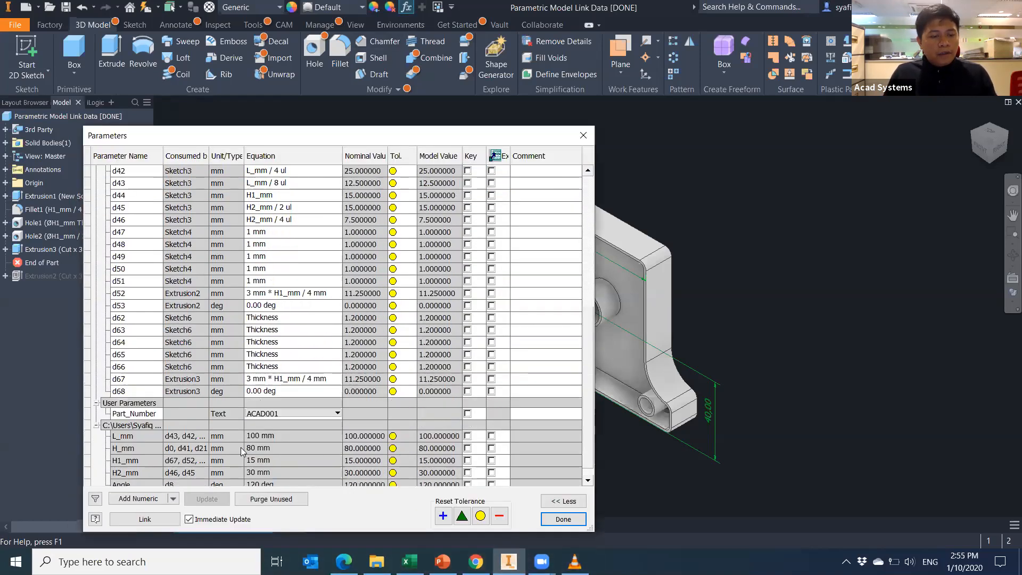
{"action": "left_click", "coordinate": [145, 520]}
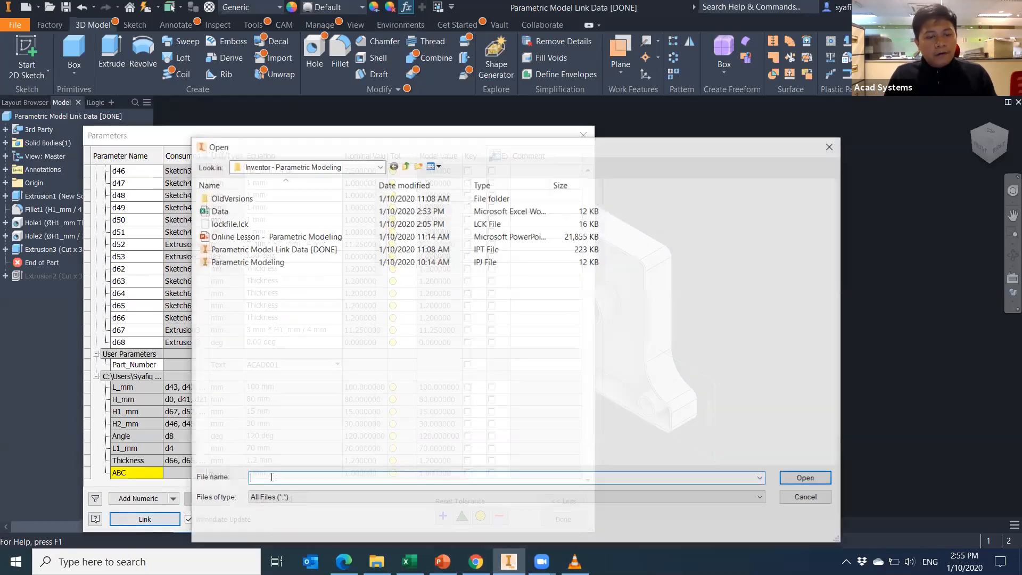
{"action": "left_click", "coordinate": [269, 500]}
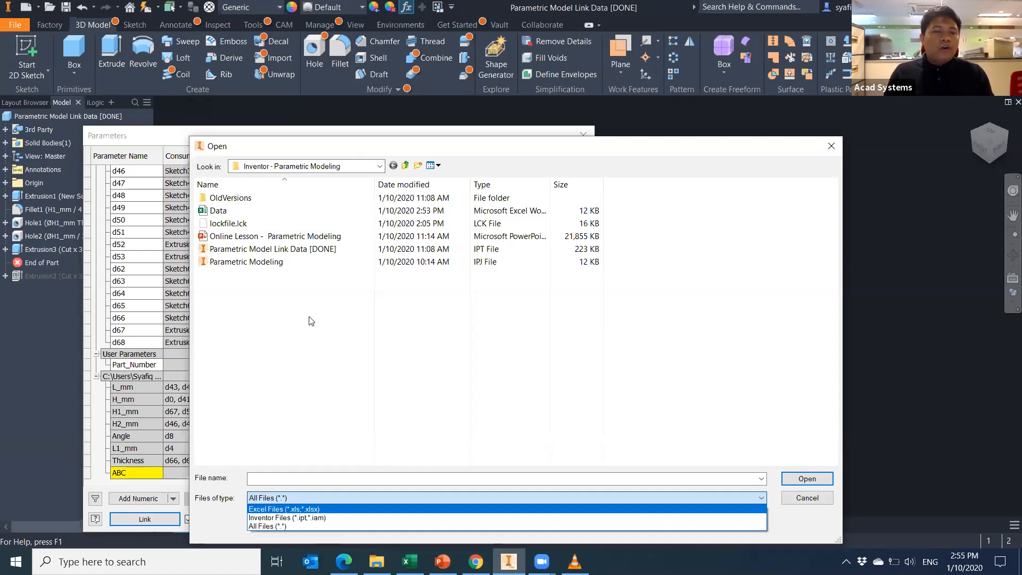
{"action": "left_click", "coordinate": [314, 162]}
{"action": "left_click", "coordinate": [831, 147]}
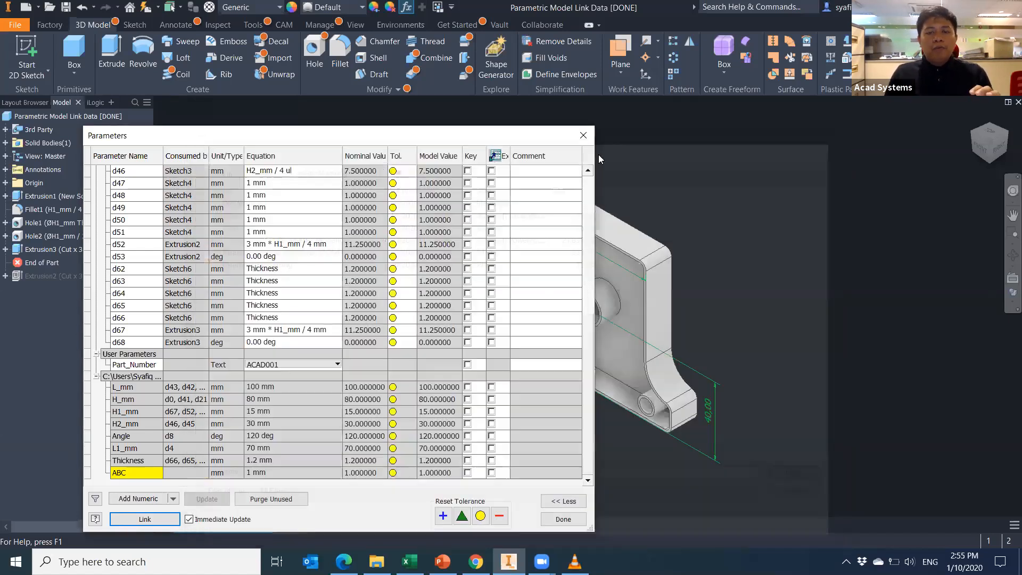
{"action": "left_click_drag", "start_coordinate": [434, 136], "coordinate": [380, 177]}
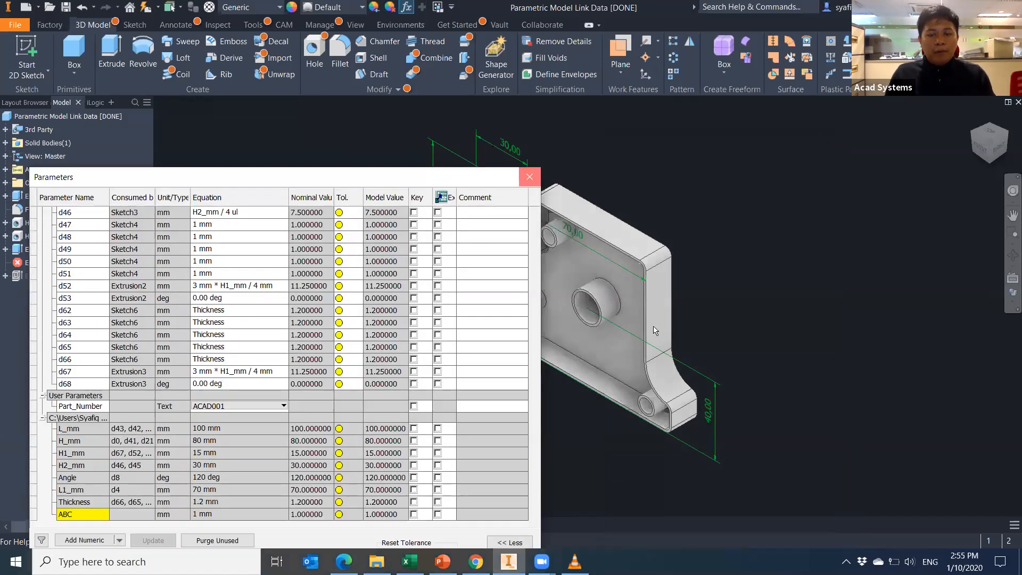
{"action": "left_click", "coordinate": [528, 176]}
Create a new Standard (mm) part, Part2, and set it to the isometric view.
{"action": "left_click", "coordinate": [26, 7]}
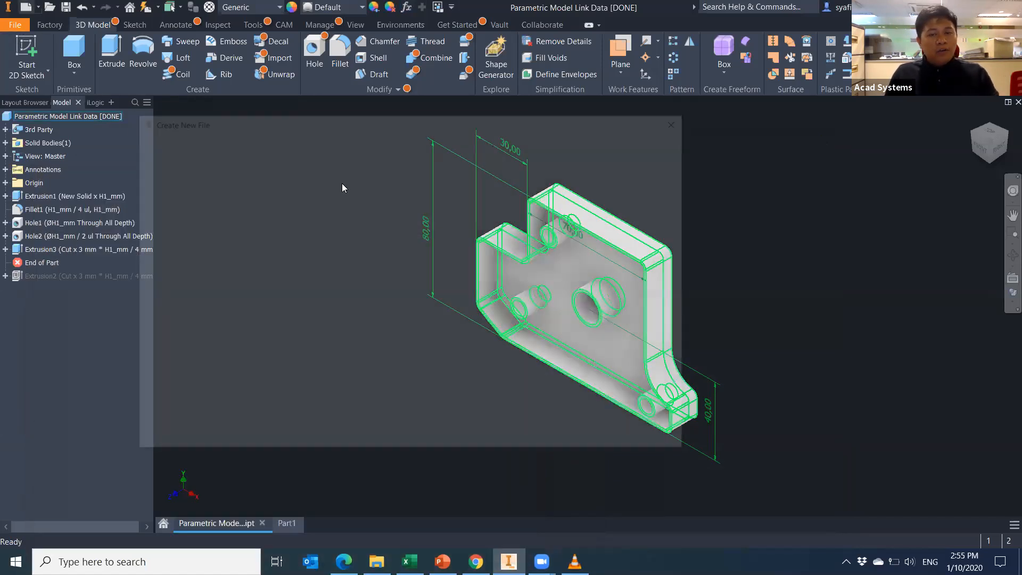
{"action": "left_click", "coordinate": [613, 443]}
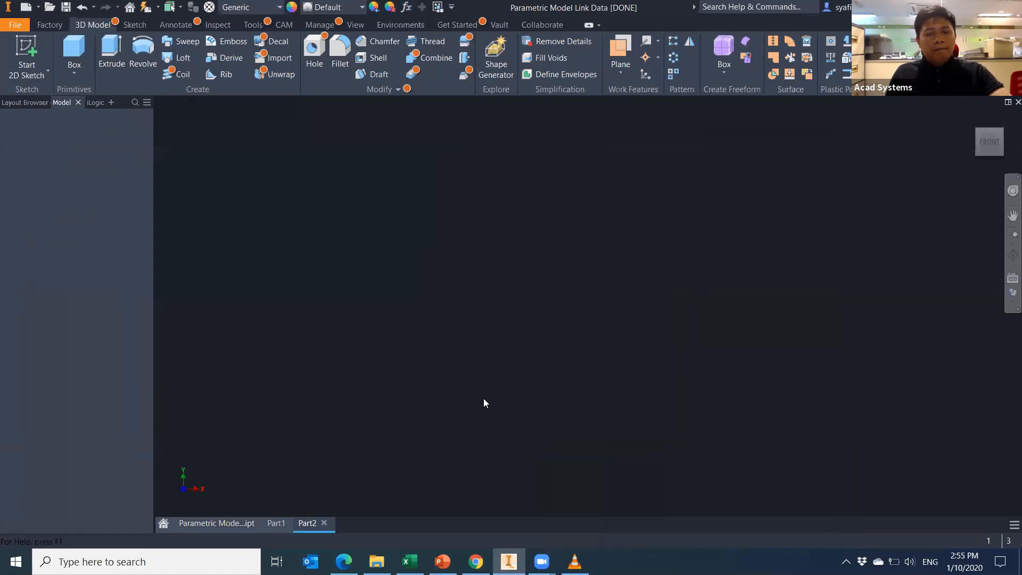
{"action": "left_click", "coordinate": [243, 524]}
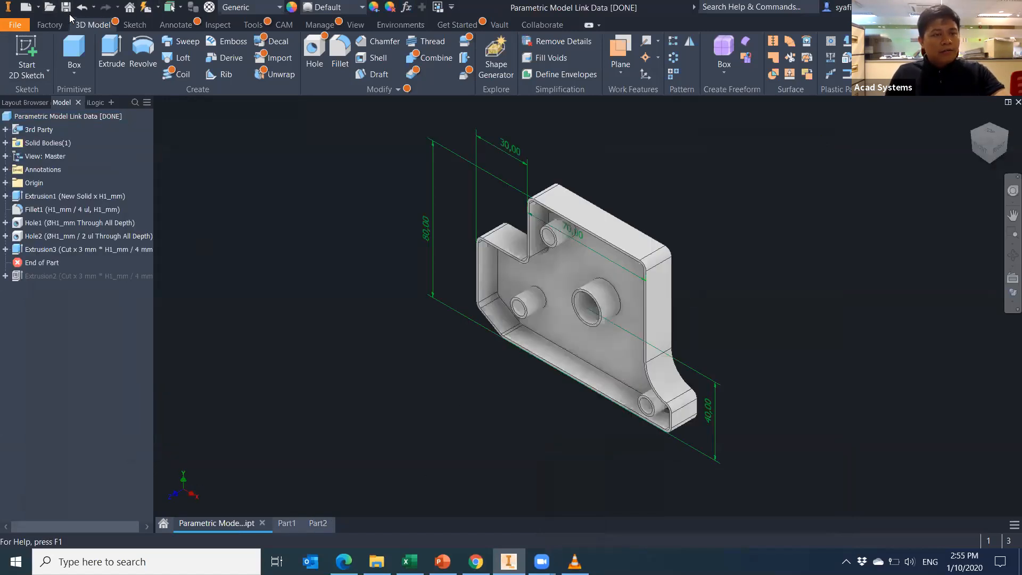
{"action": "left_click", "coordinate": [318, 524]}
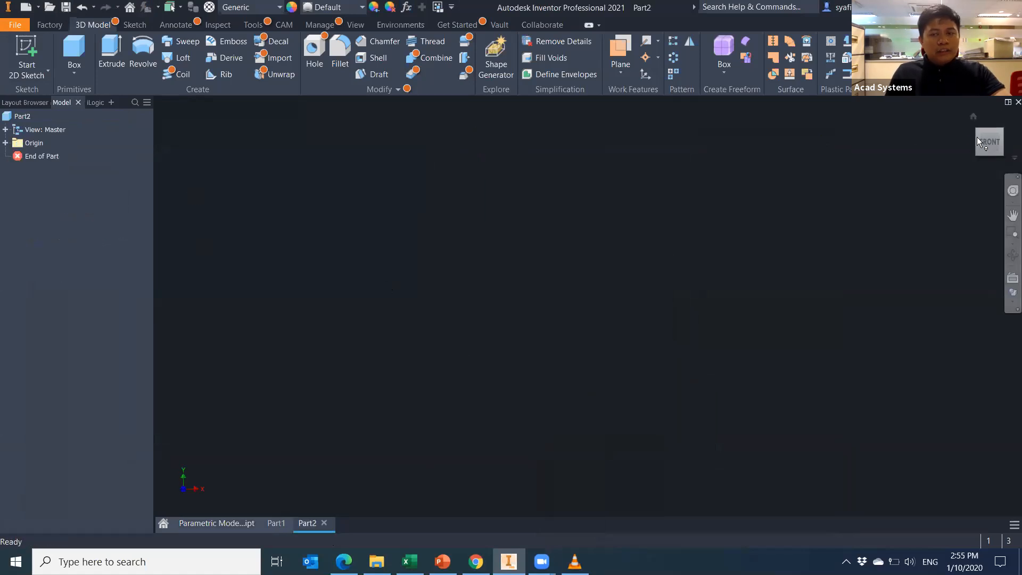
{"action": "left_click", "coordinate": [972, 117]}
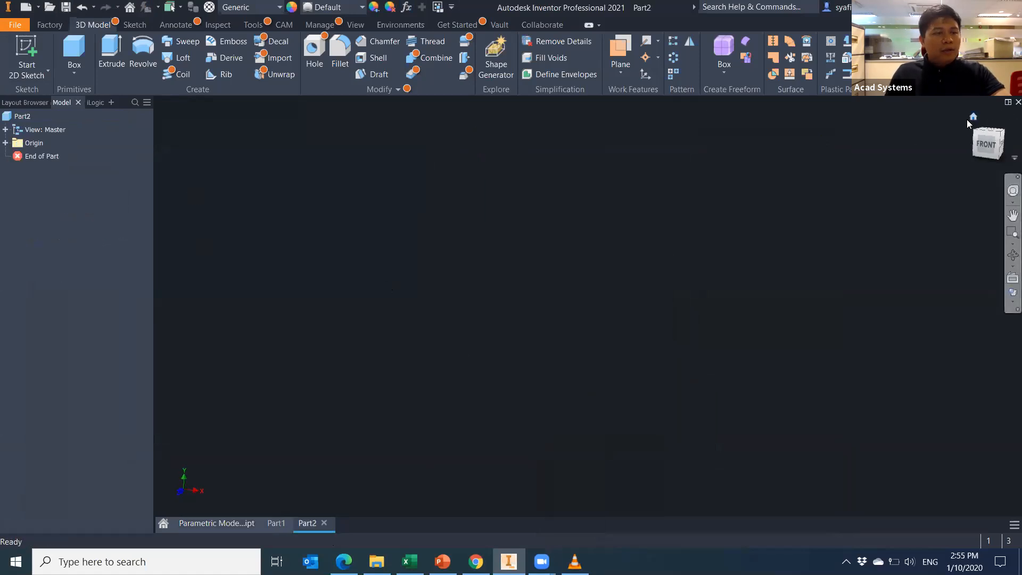
Build a 10 mm cylinder primitive centred on the origin with reversed direction, then view its parameters.
{"action": "left_click", "coordinate": [74, 72]}
{"action": "left_click", "coordinate": [104, 122]}
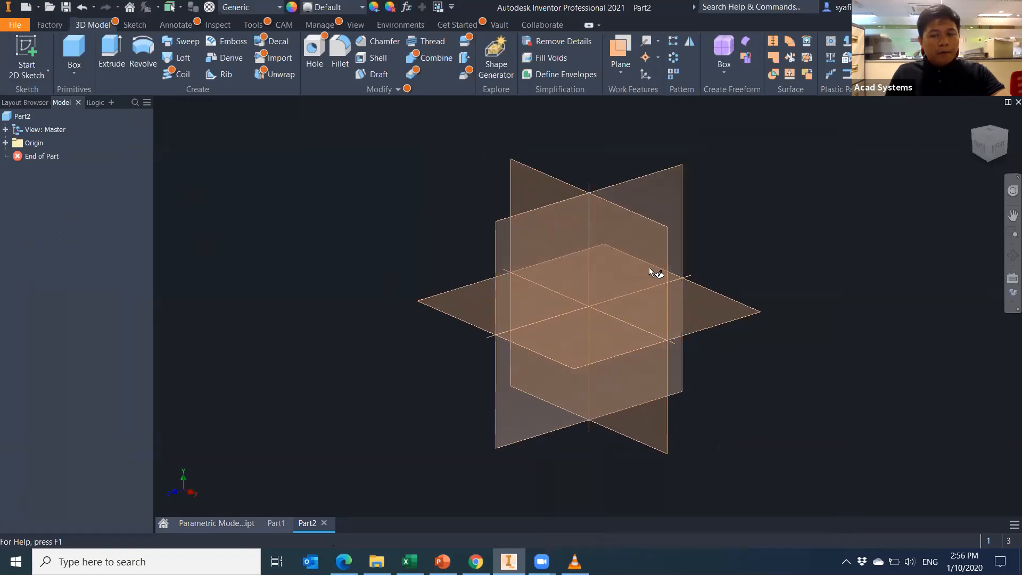
{"action": "left_click", "coordinate": [650, 267]}
{"action": "left_click", "coordinate": [589, 307]}
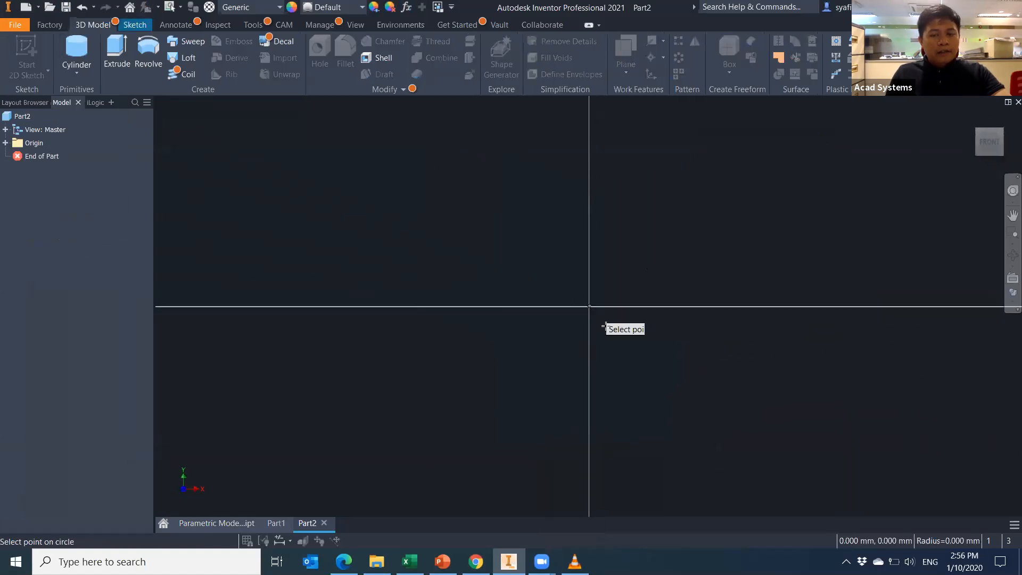
{"action": "left_click", "coordinate": [595, 332]}
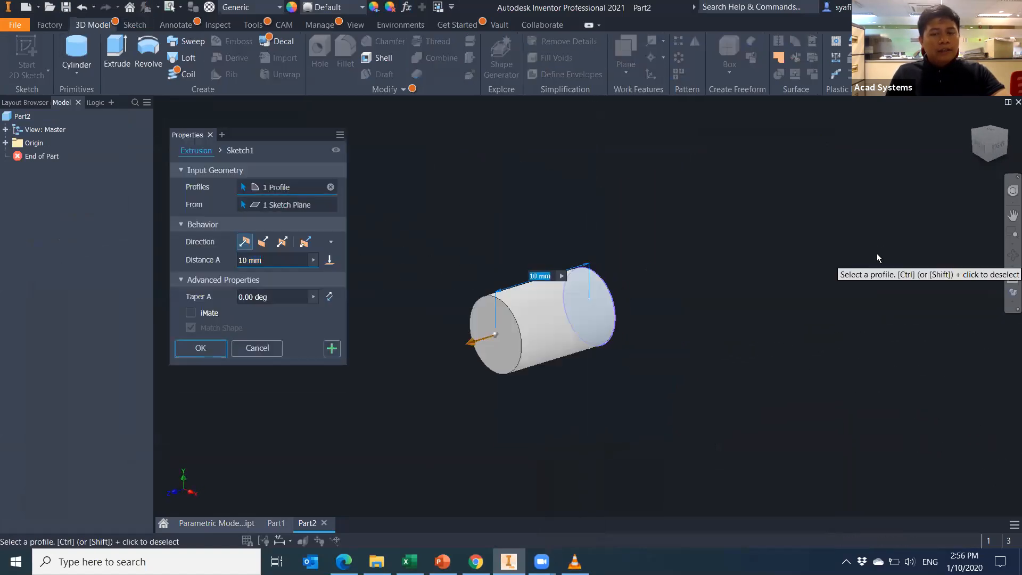
{"action": "left_click", "coordinate": [263, 242]}
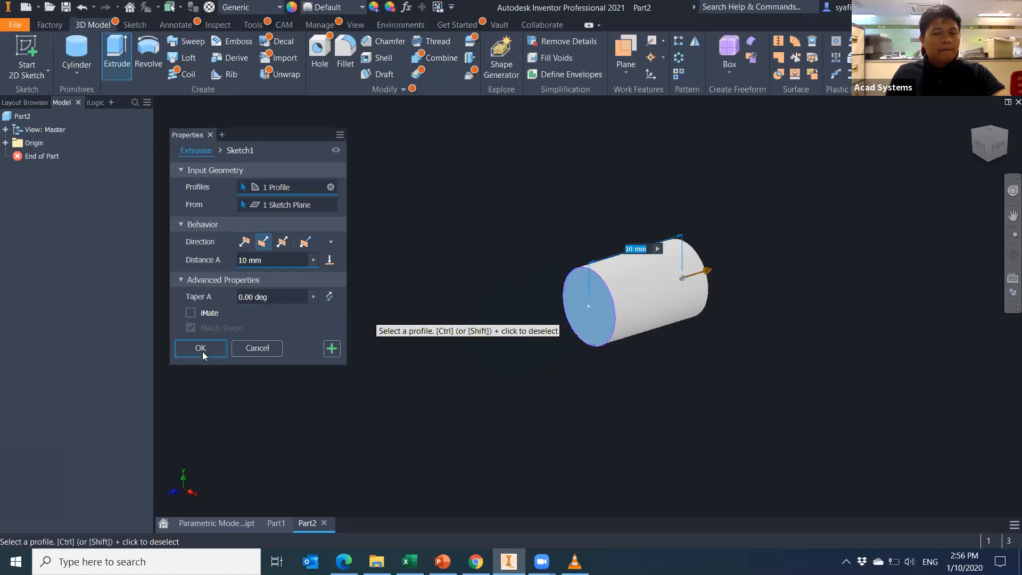
{"action": "left_click", "coordinate": [208, 348]}
{"action": "left_click", "coordinate": [407, 7]}
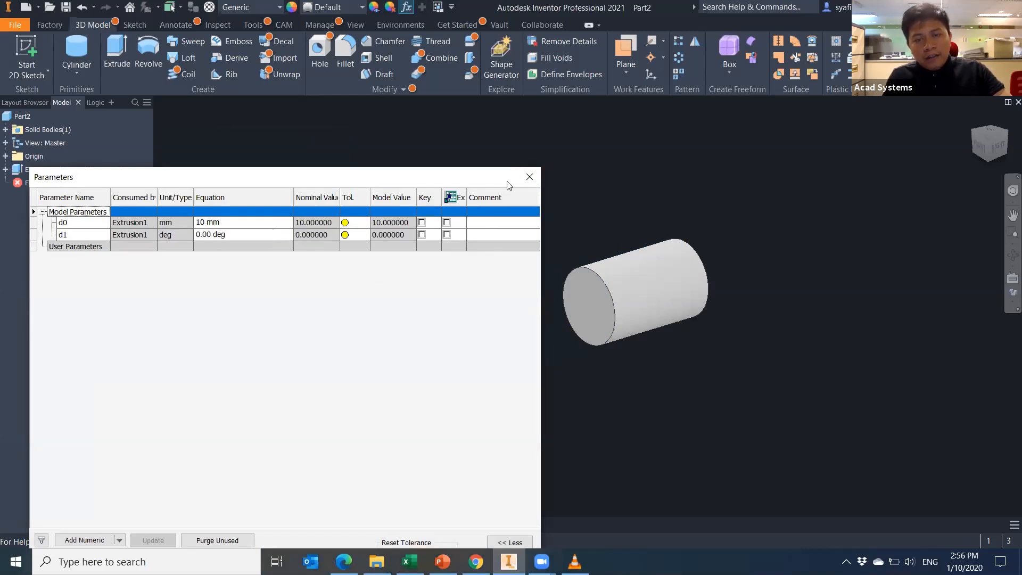
Add a 6.639 mm diameter dimension to the cylinder's Sketch1 circle and finish the sketch.
{"action": "left_click", "coordinate": [538, 183]}
{"action": "left_click", "coordinate": [5, 170]}
{"action": "left_click", "coordinate": [56, 183]}
{"action": "double_click", "coordinate": [57, 184]}
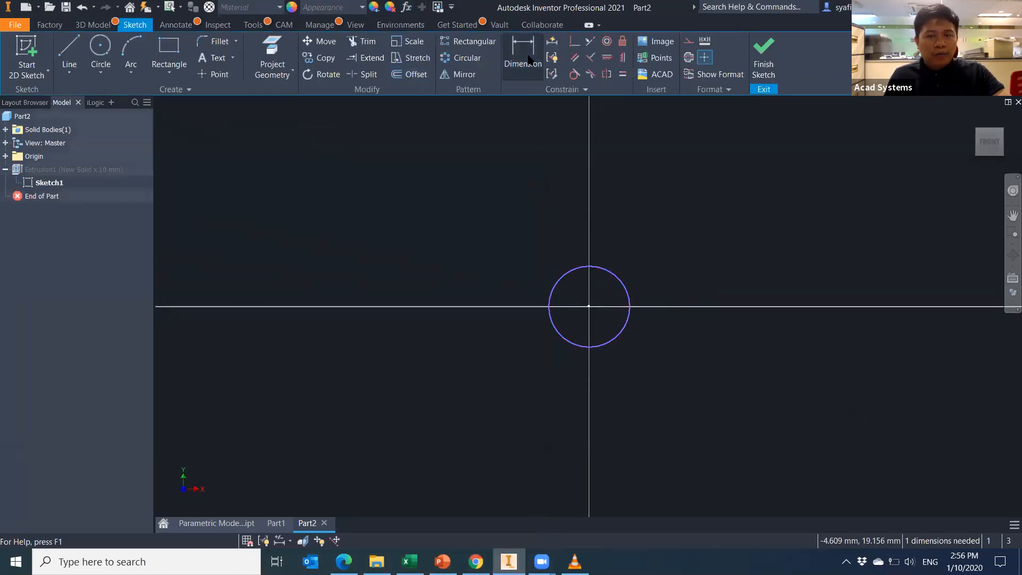
{"action": "left_click", "coordinate": [629, 296]}
{"action": "left_click", "coordinate": [666, 267]}
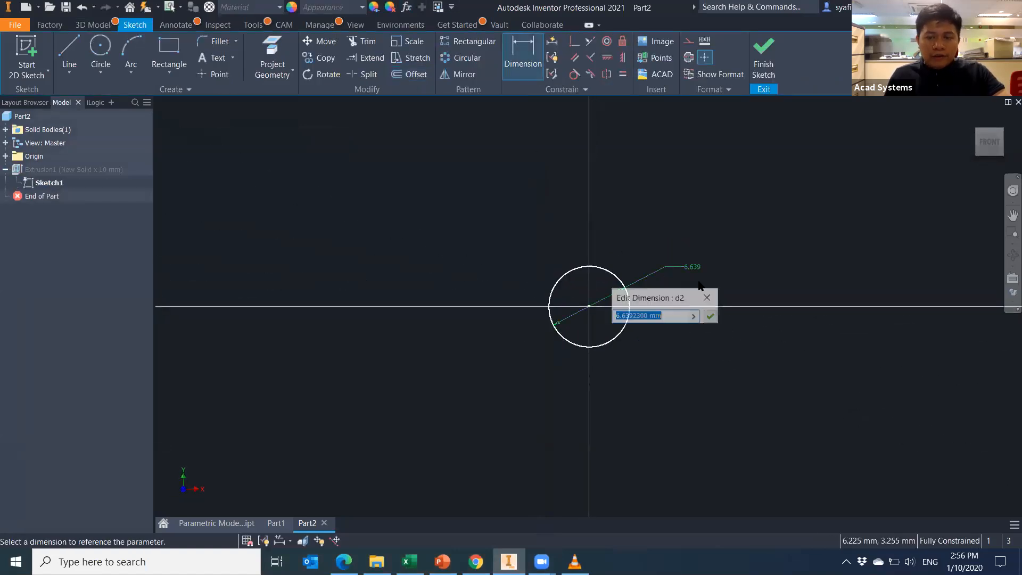
{"action": "left_click", "coordinate": [716, 318]}
{"action": "left_click", "coordinate": [764, 58]}
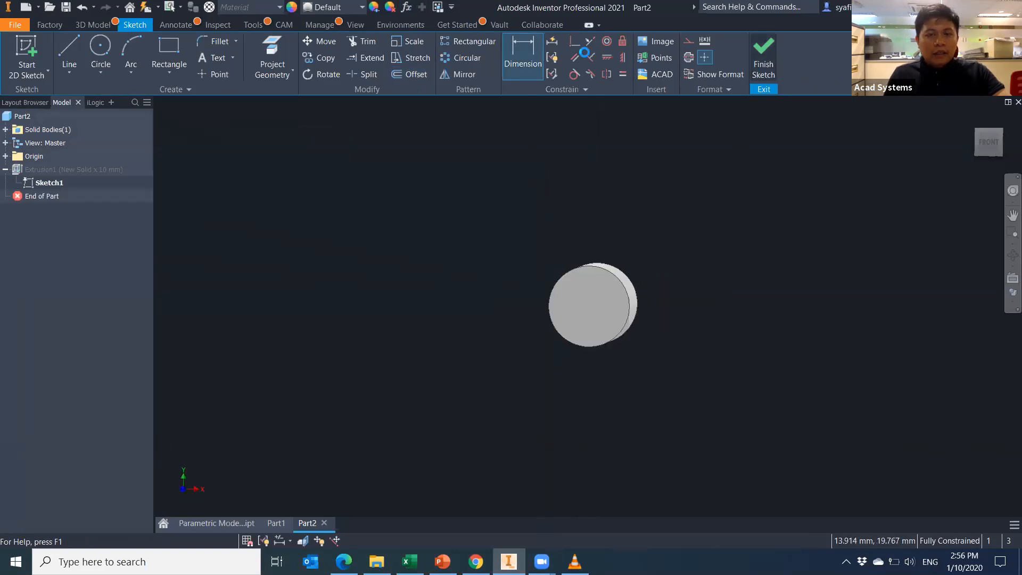
Open Part2's Parameters dialog and enlarge it to show d0, d1 and d2.
{"action": "left_click", "coordinate": [407, 8]}
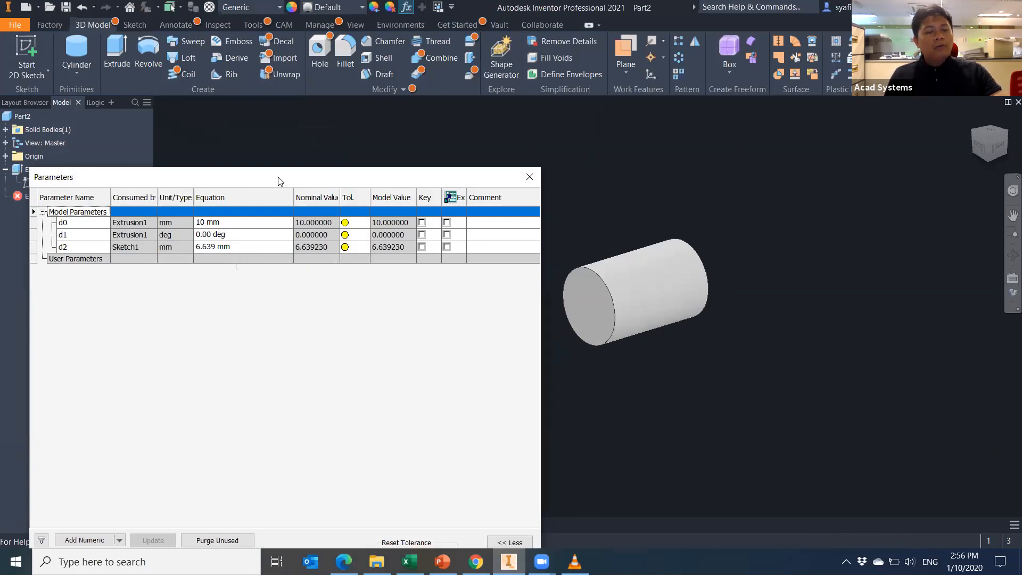
{"action": "left_click_drag", "start_coordinate": [278, 176], "coordinate": [298, 174]}
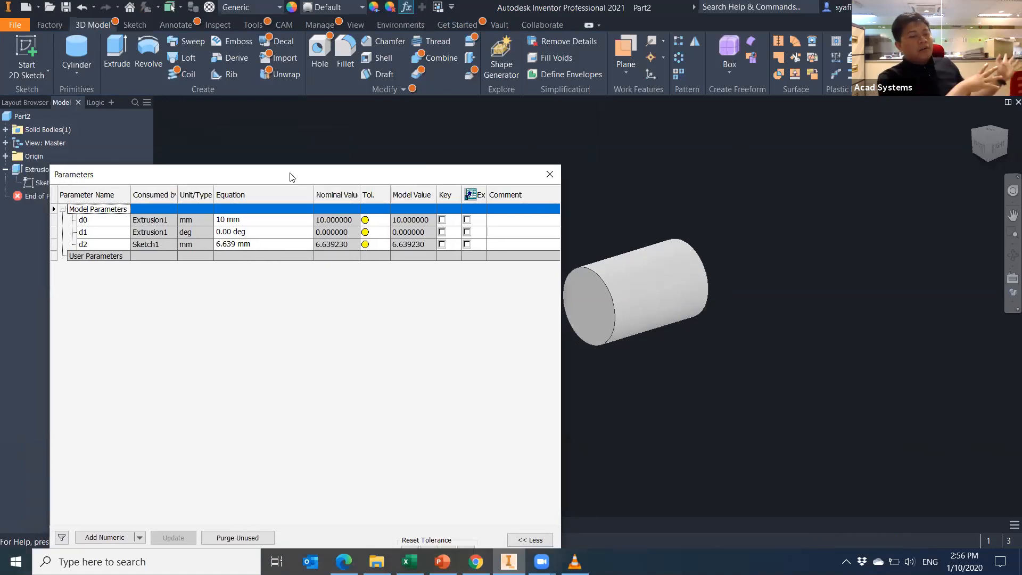
{"action": "left_click_drag", "start_coordinate": [288, 168], "coordinate": [288, 81]}
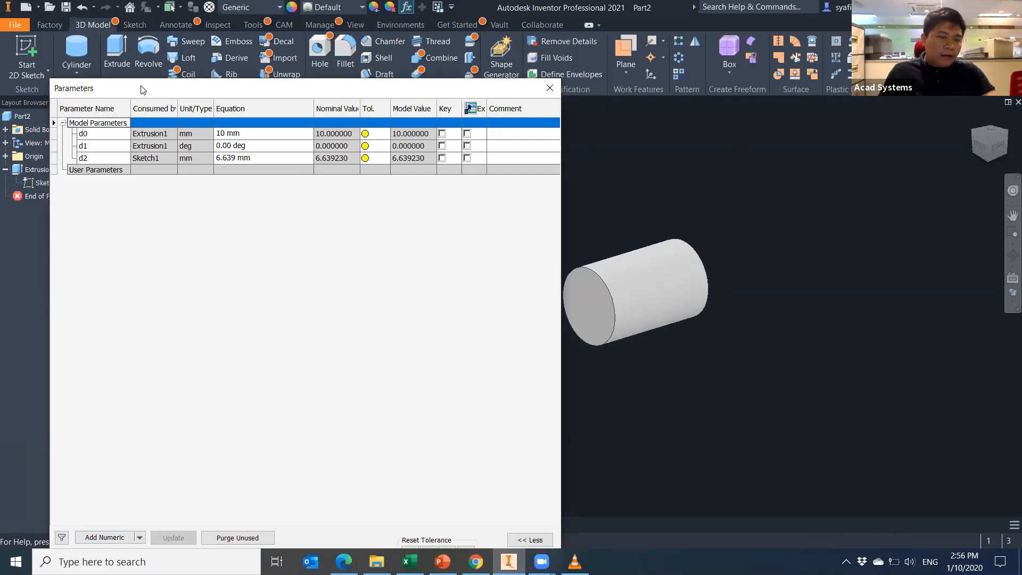
Browse the linkable parameters of Parametric Model Link Data [DONE].ipt, then close both dialogs without linking.
{"action": "left_click", "coordinate": [138, 524]}
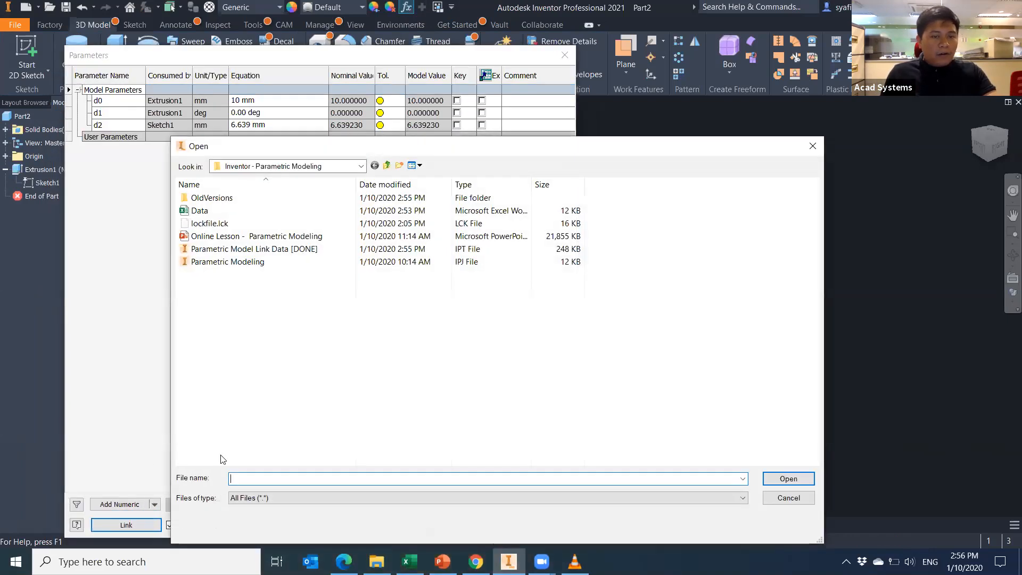
{"action": "left_click", "coordinate": [248, 250]}
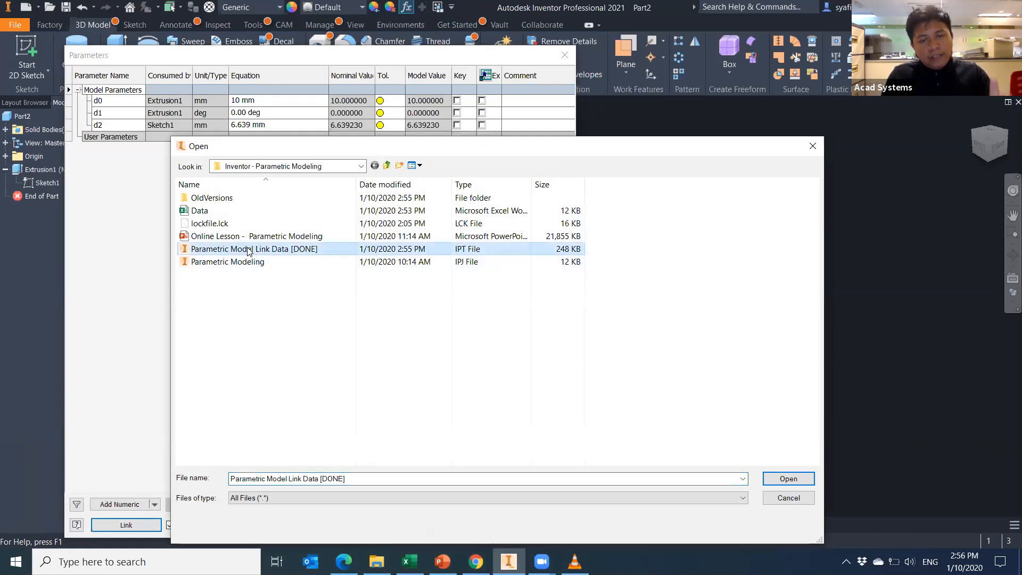
{"action": "double_click", "coordinate": [247, 249]}
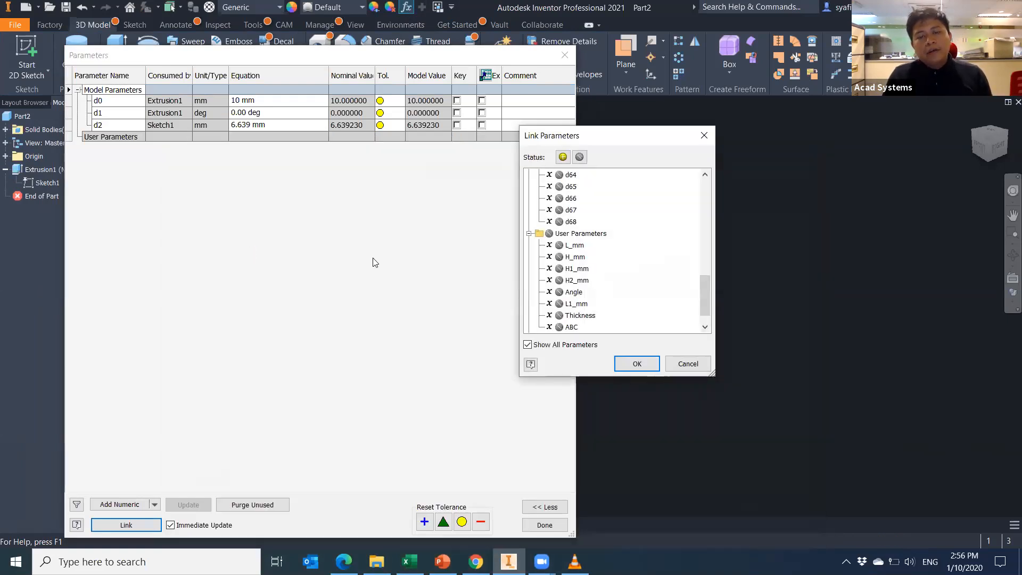
{"action": "mouse_move", "coordinate": [708, 297]}
{"action": "left_mouse_down"}
{"action": "mouse_move", "coordinate": [705, 312]}
{"action": "mouse_move", "coordinate": [713, 202]}
{"action": "mouse_move", "coordinate": [707, 278]}
{"action": "left_mouse_up"}
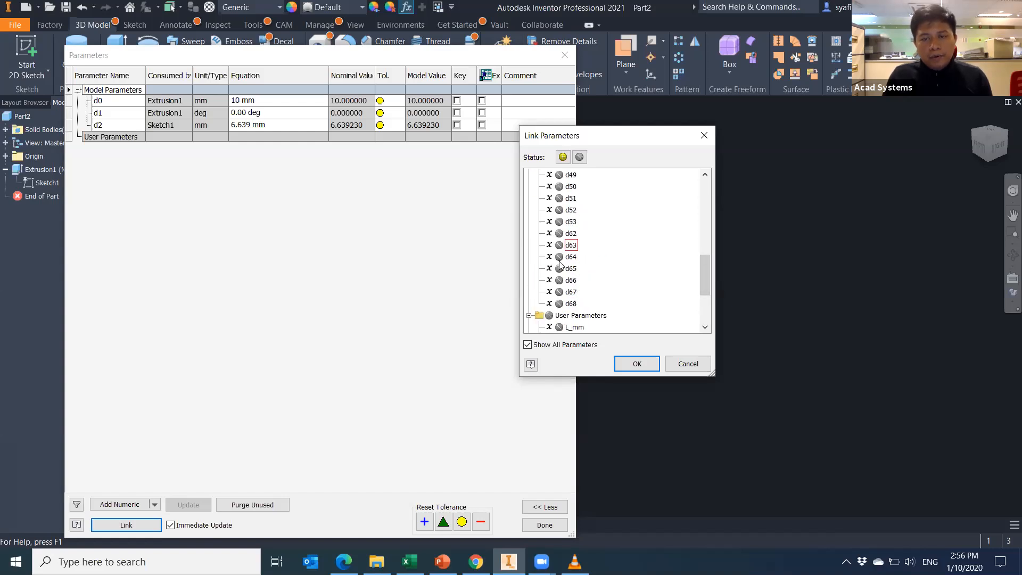
{"action": "left_click", "coordinate": [702, 142]}
{"action": "left_click", "coordinate": [565, 55]}
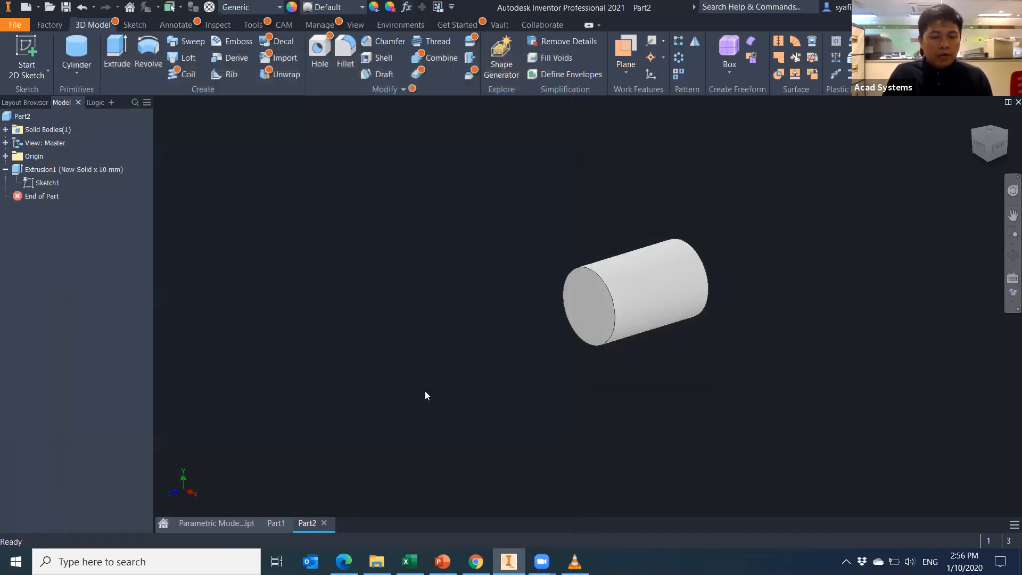
{"action": "left_click", "coordinate": [220, 524]}
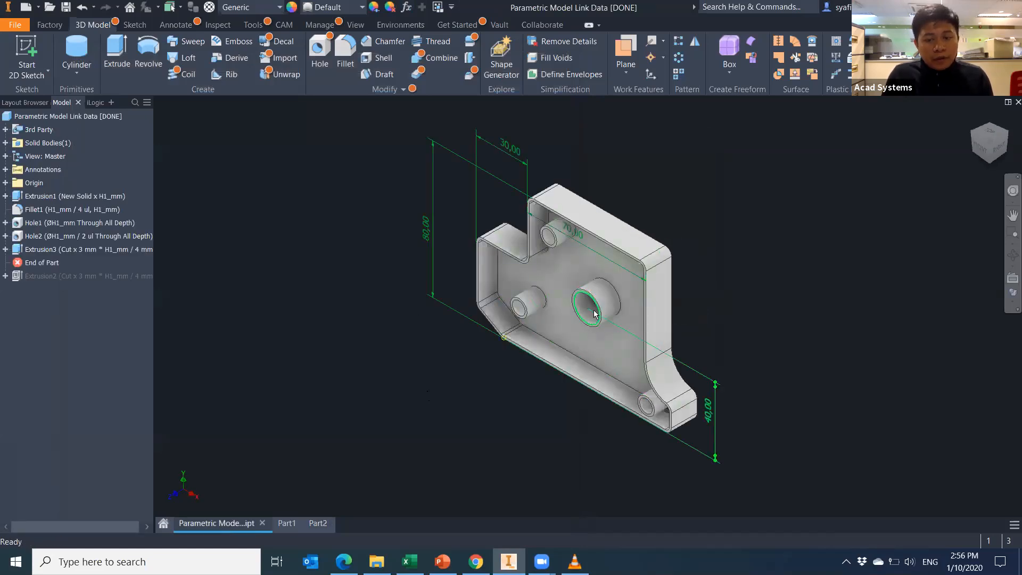
{"action": "scroll", "coordinate": [564, 336], "scroll_direction": "up", "scroll_amount": 5}
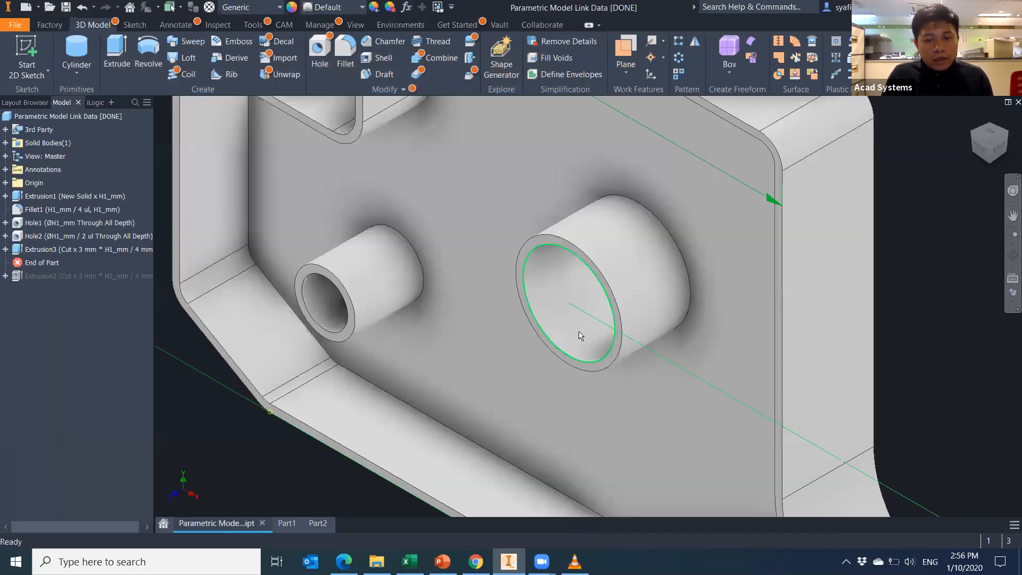
{"action": "left_click", "coordinate": [6, 236]}
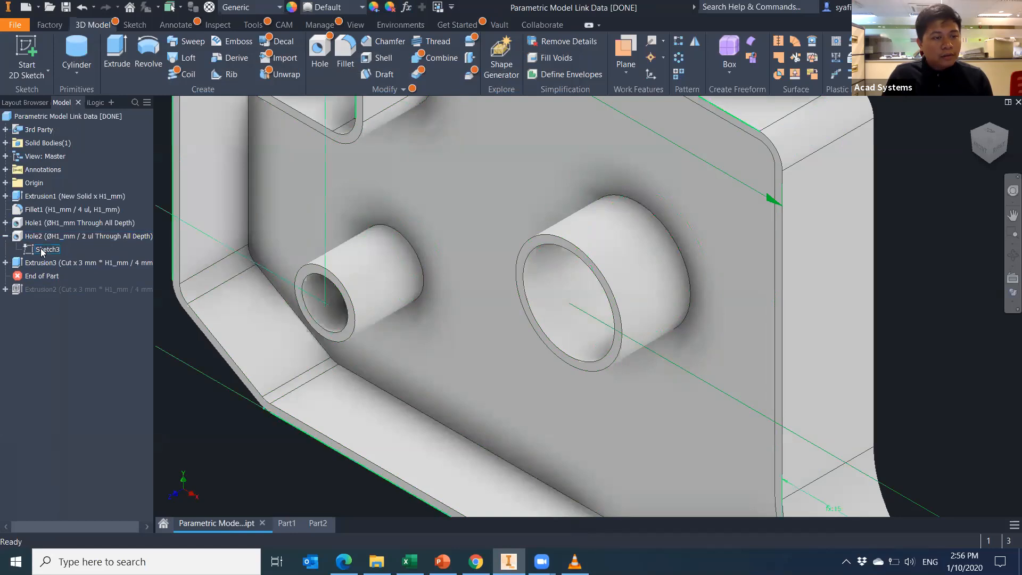
{"action": "right_click", "coordinate": [52, 239]}
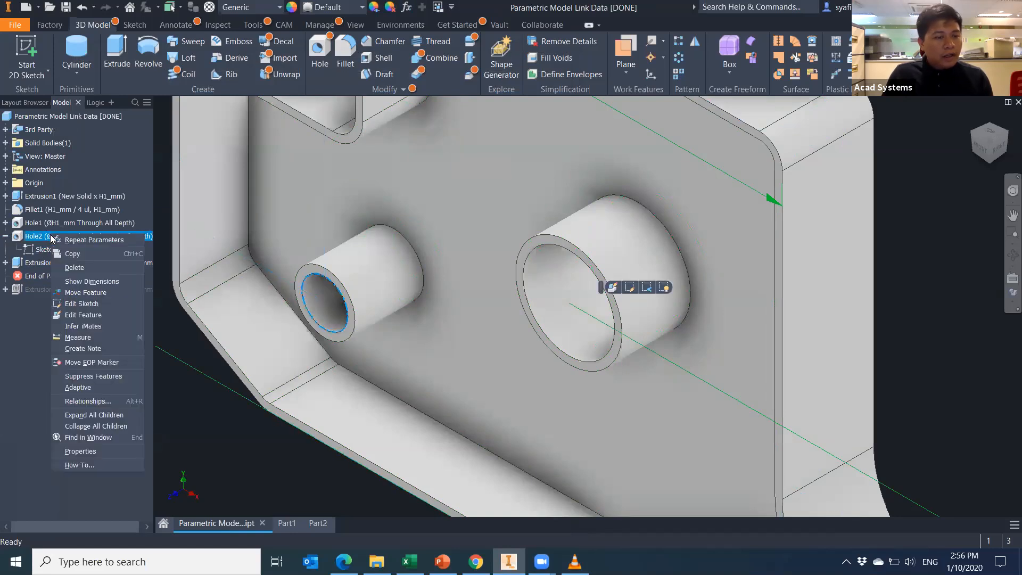
{"action": "left_click", "coordinate": [83, 314]}
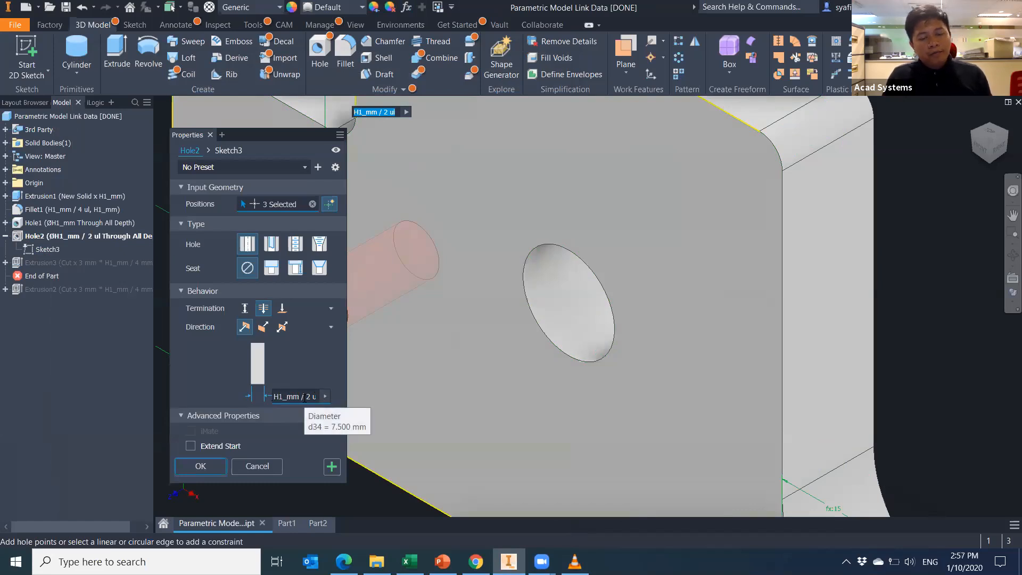
{"action": "left_click", "coordinate": [260, 472]}
{"action": "left_click", "coordinate": [317, 524]}
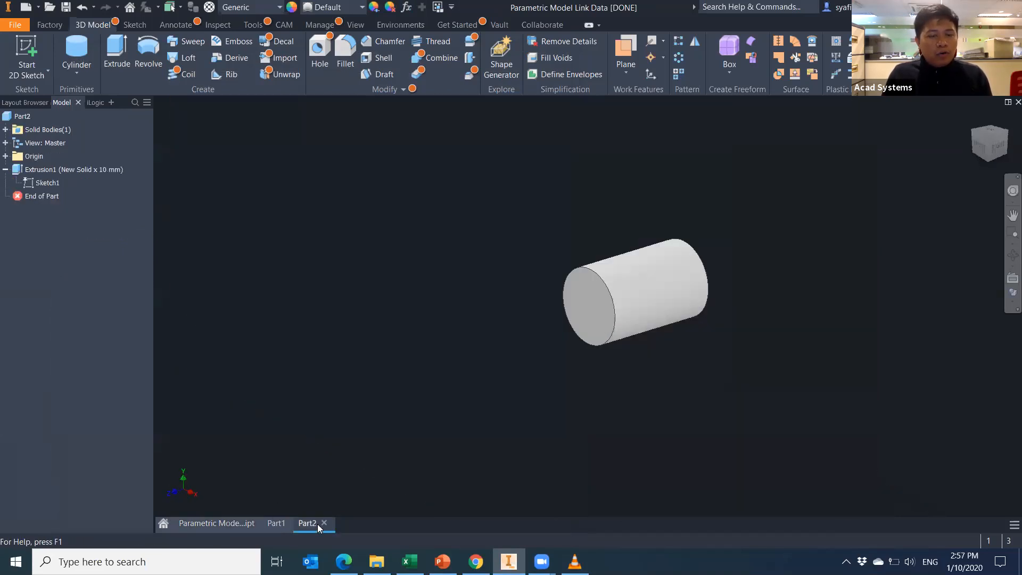
Link parameter d34 from Parametric Model Link Data [DONE].ipt into Part2.
{"action": "left_click", "coordinate": [407, 7]}
{"action": "left_click", "coordinate": [126, 525]}
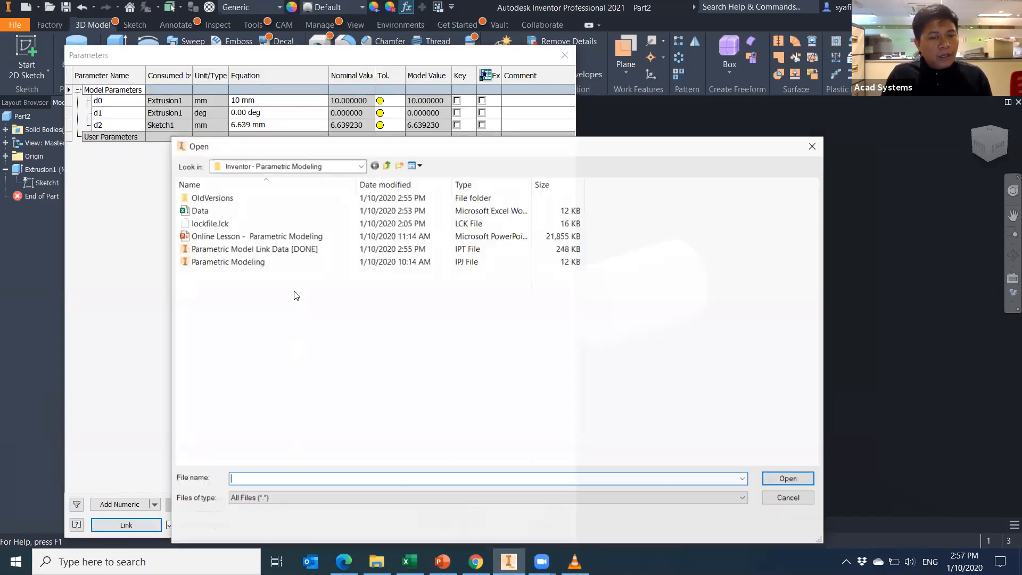
{"action": "left_click", "coordinate": [291, 250]}
{"action": "double_click", "coordinate": [292, 250]}
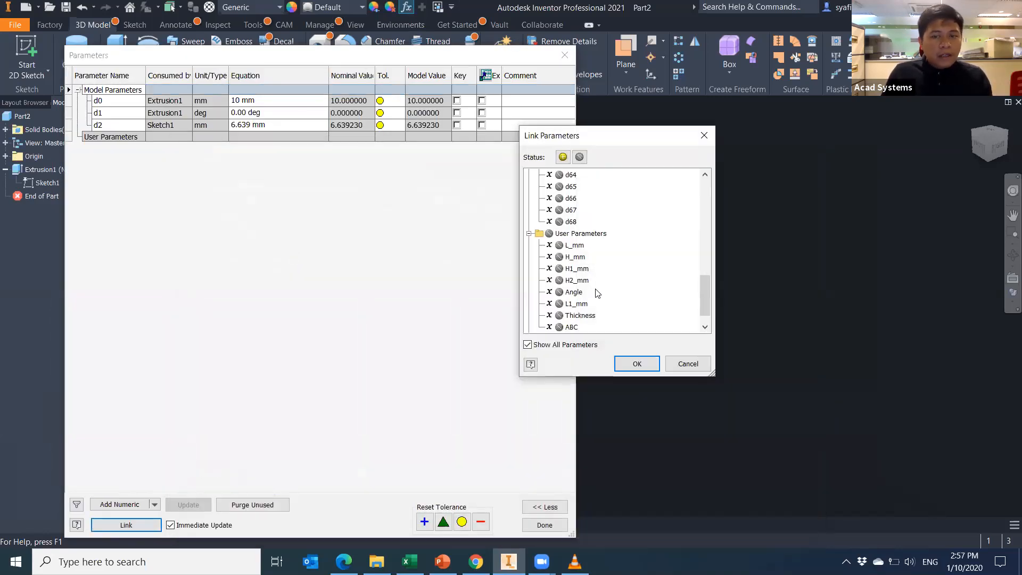
{"action": "scroll", "coordinate": [580, 266], "scroll_direction": "up", "scroll_amount": 8}
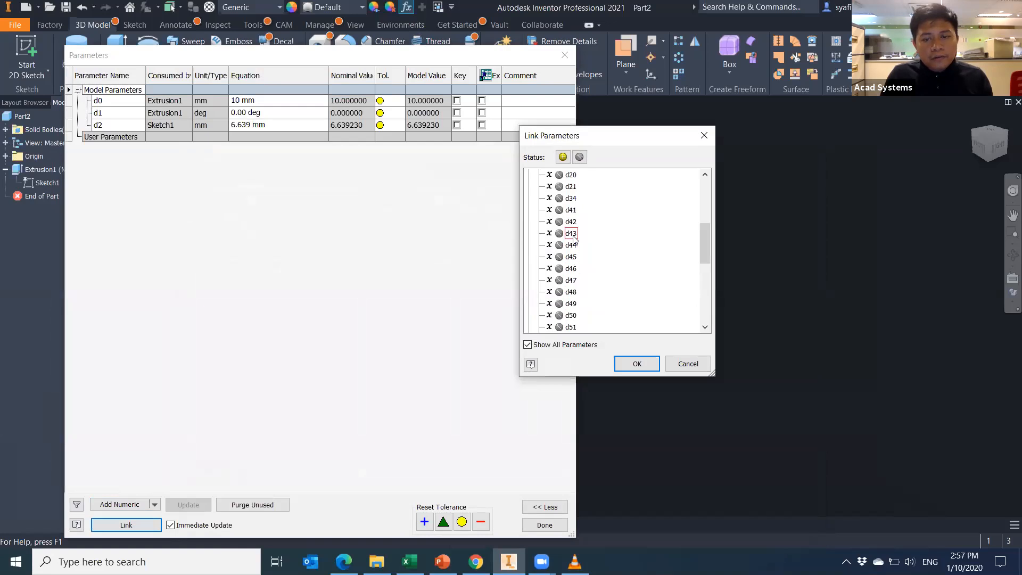
{"action": "scroll", "coordinate": [572, 256], "scroll_direction": "down", "scroll_amount": 8}
{"action": "left_click", "coordinate": [585, 259]}
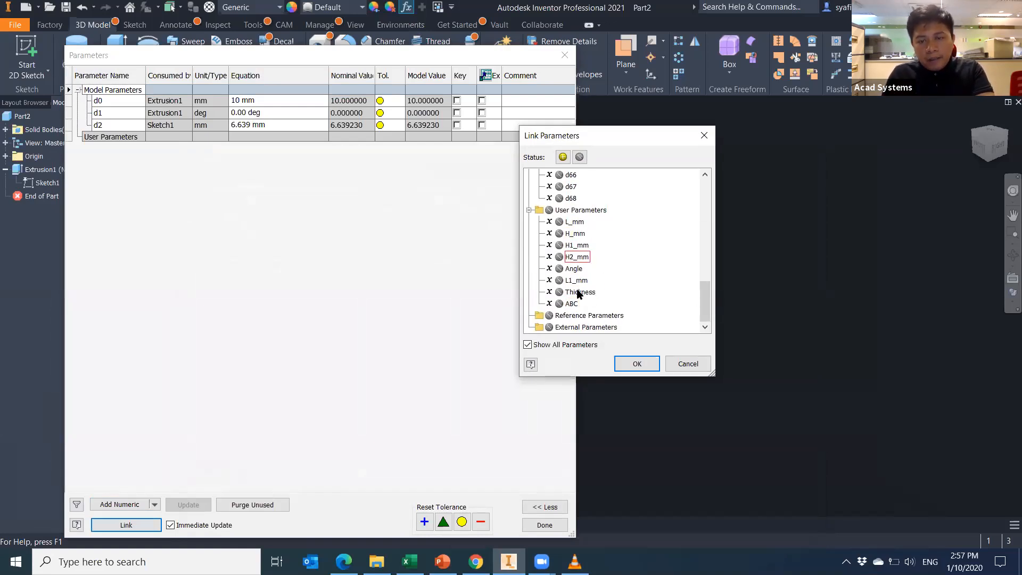
{"action": "scroll", "coordinate": [579, 285], "scroll_direction": "up", "scroll_amount": 3}
{"action": "scroll", "coordinate": [577, 291], "scroll_direction": "up", "scroll_amount": 5}
{"action": "scroll", "coordinate": [576, 290], "scroll_direction": "down", "scroll_amount": 1}
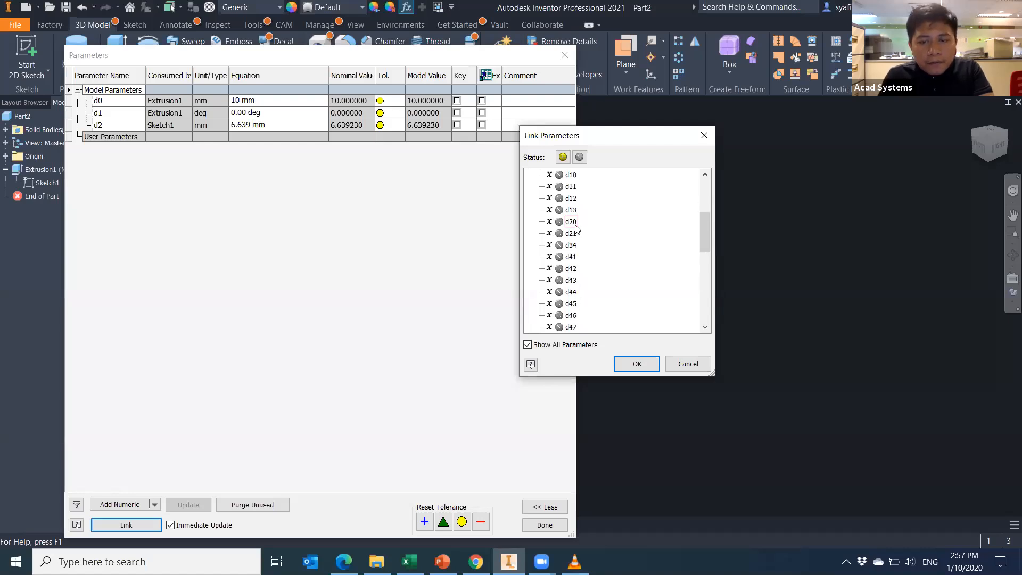
{"action": "scroll", "coordinate": [579, 290], "scroll_direction": "down", "scroll_amount": 6}
{"action": "scroll", "coordinate": [587, 297], "scroll_direction": "down", "scroll_amount": 3}
{"action": "scroll", "coordinate": [583, 271], "scroll_direction": "up", "scroll_amount": 5}
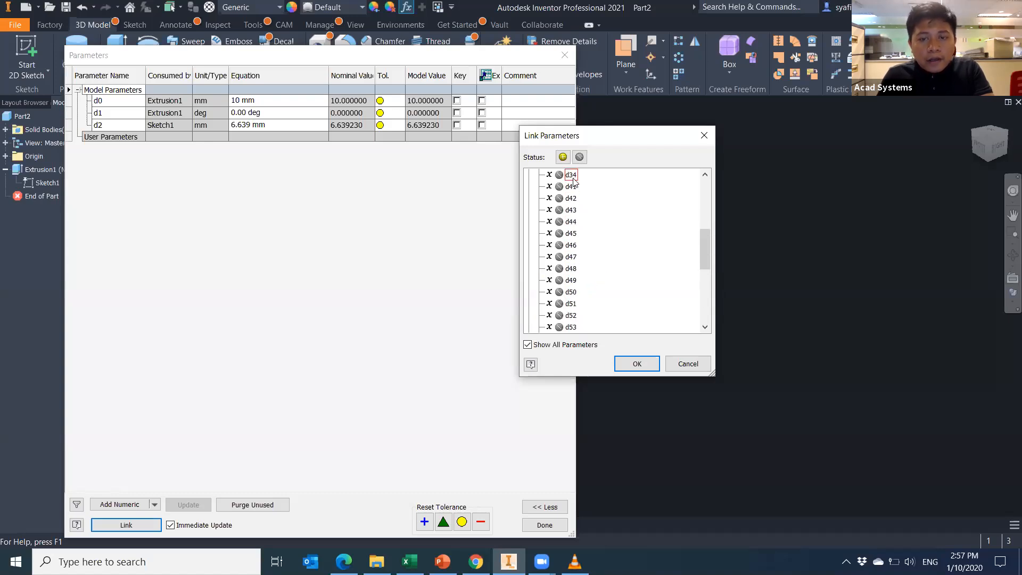
{"action": "left_click", "coordinate": [559, 174]}
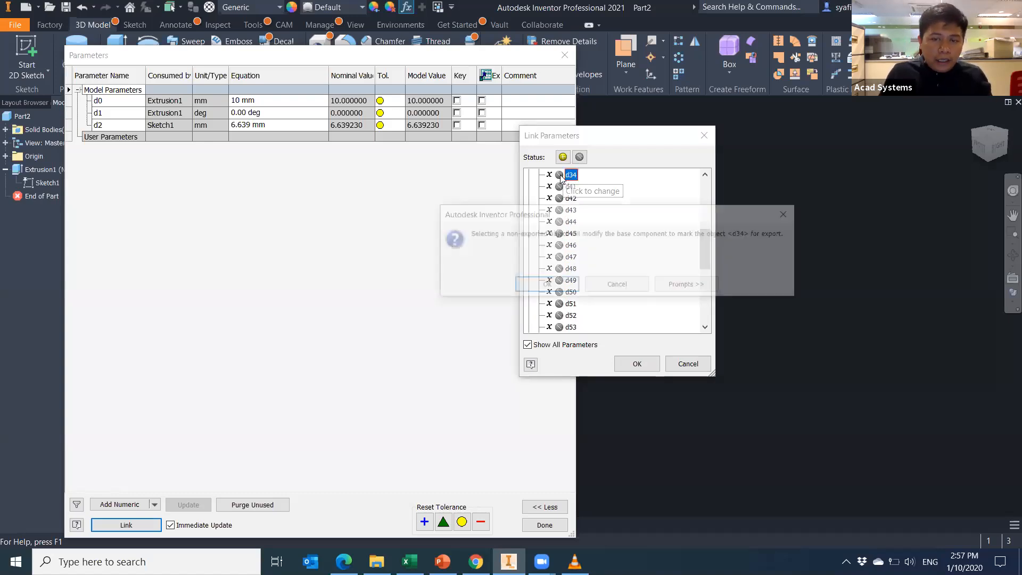
{"action": "left_click", "coordinate": [564, 286]}
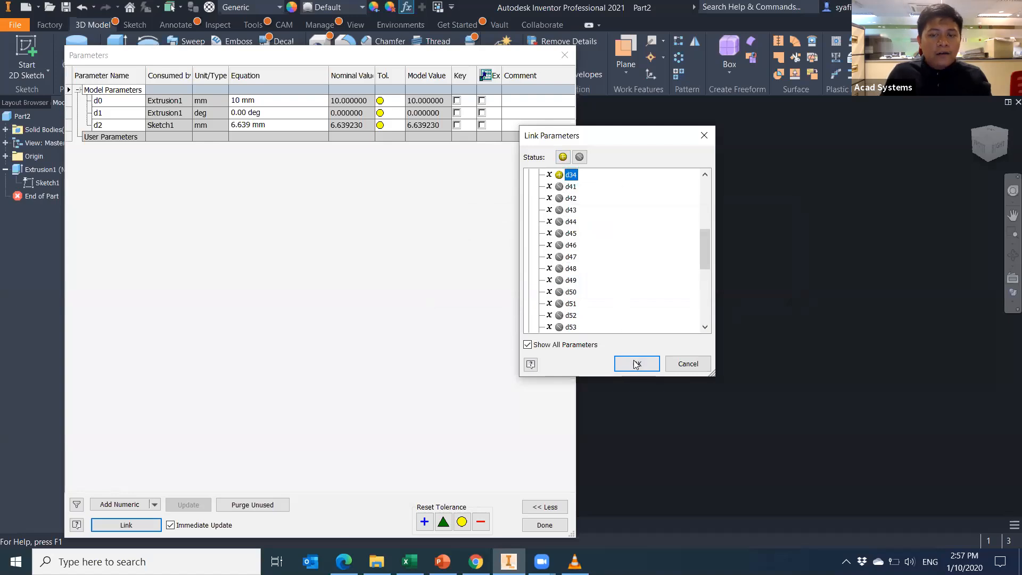
{"action": "left_click", "coordinate": [638, 363]}
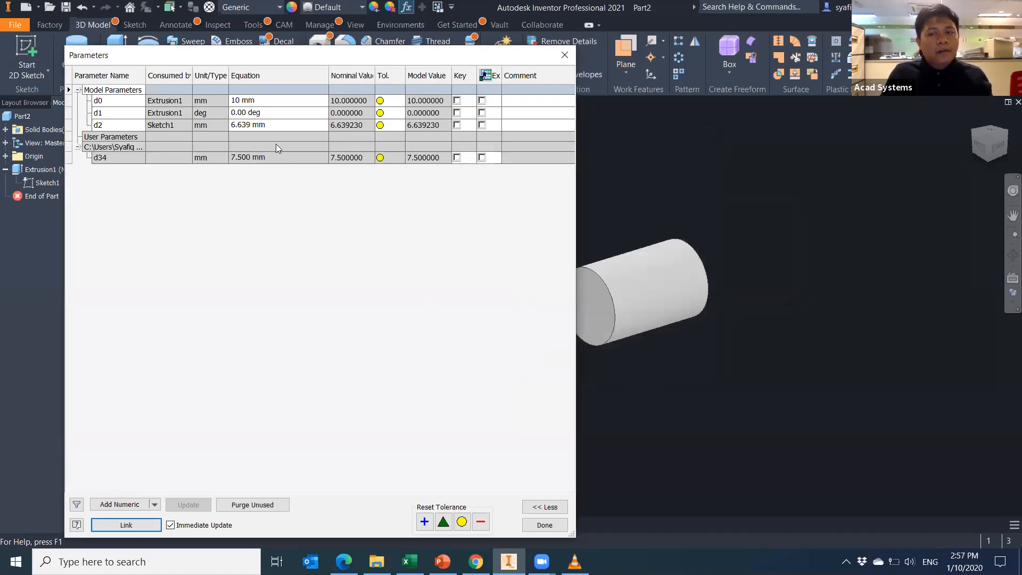
Set d2's equation to d34, making it 7.5 mm, and return to the bracket part.
{"action": "left_click", "coordinate": [282, 125]}
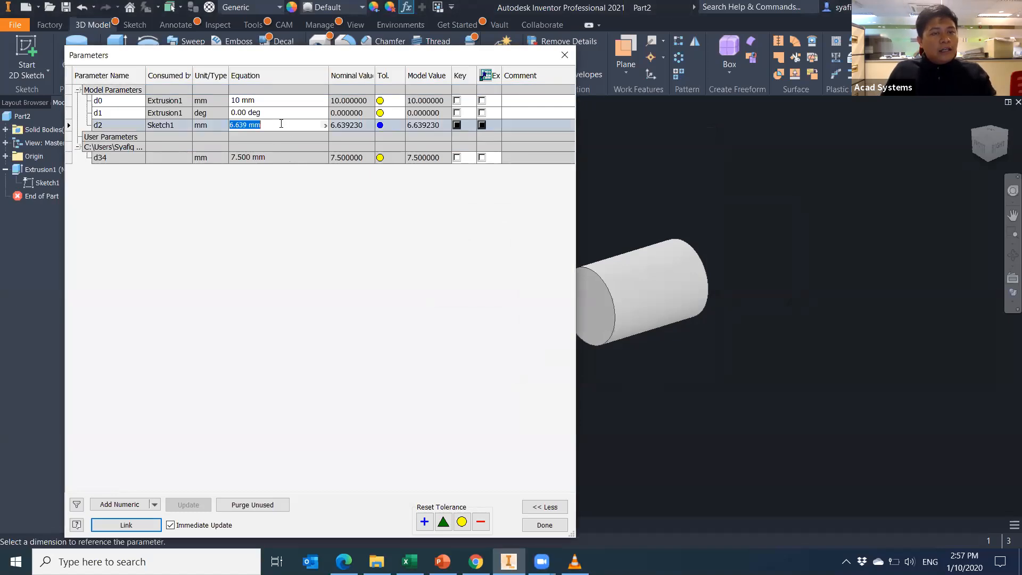
{"action": "type", "text": "d34"}
{"action": "key", "text": "Return"}
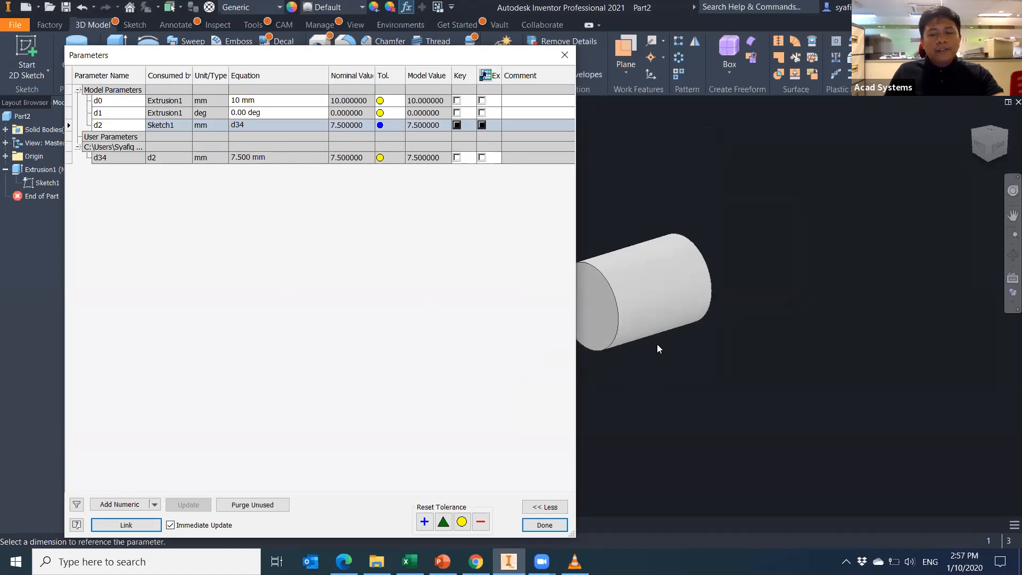
{"action": "left_click", "coordinate": [555, 524]}
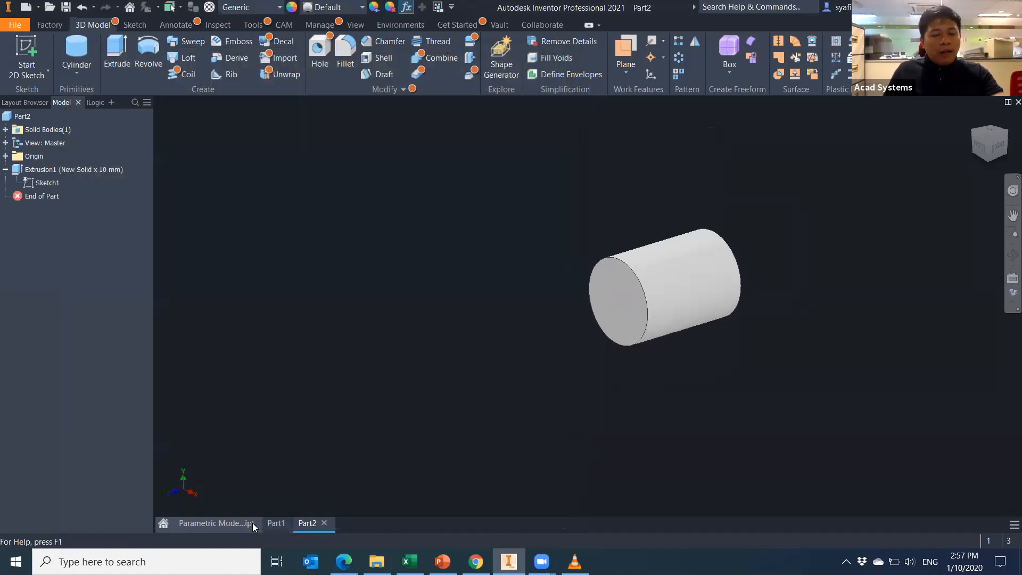
{"action": "left_click", "coordinate": [222, 531]}
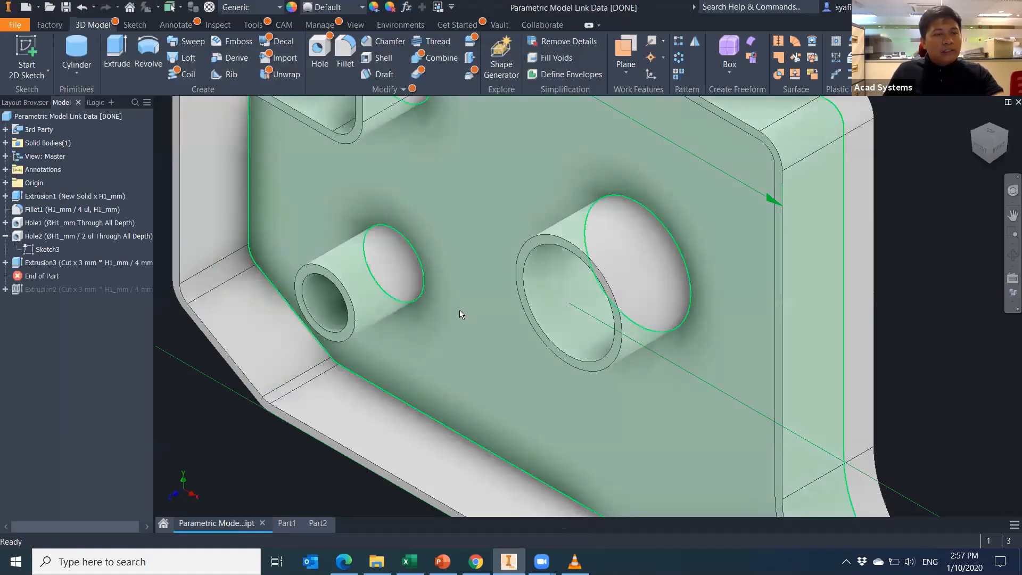
Enter 40 for H_mm in B2 and 17.5 for H1_mm in B3, then return to Inventor.
{"action": "left_click", "coordinate": [409, 561]}
{"action": "left_click", "coordinate": [96, 167]}
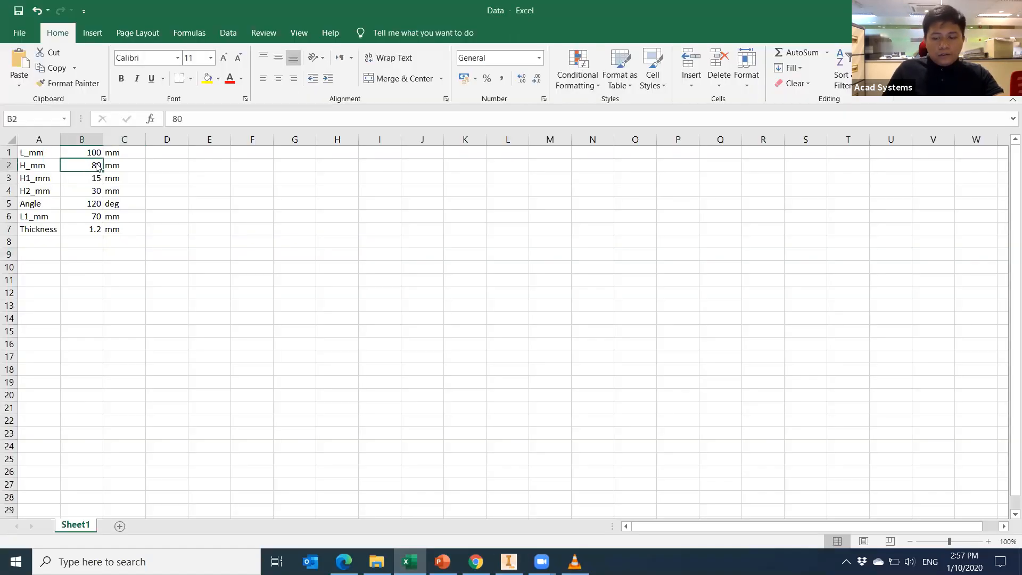
{"action": "type", "text": "40"}
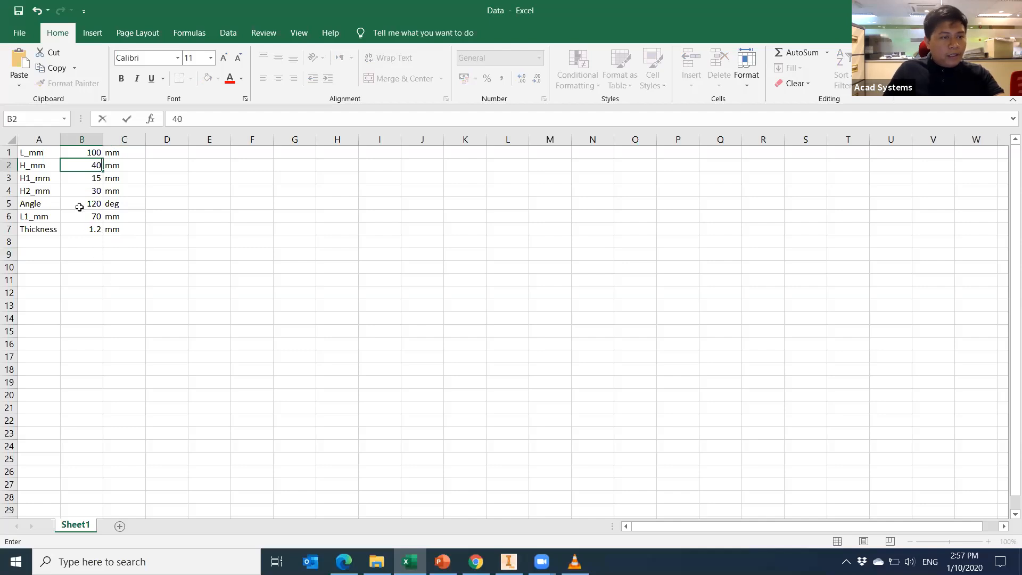
{"action": "key", "text": "Return"}
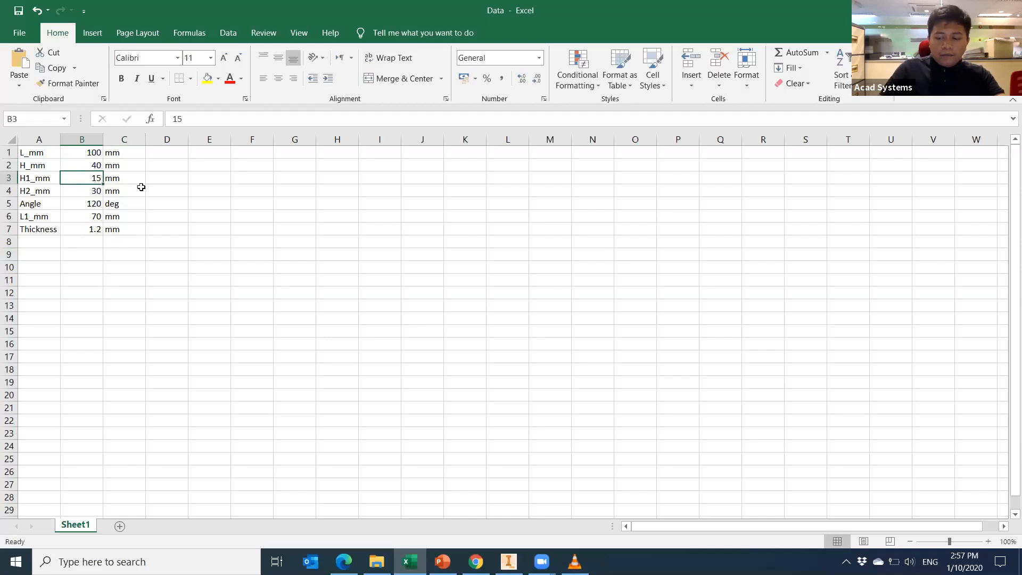
{"action": "type", "text": "17."}
{"action": "left_click", "coordinate": [282, 334]}
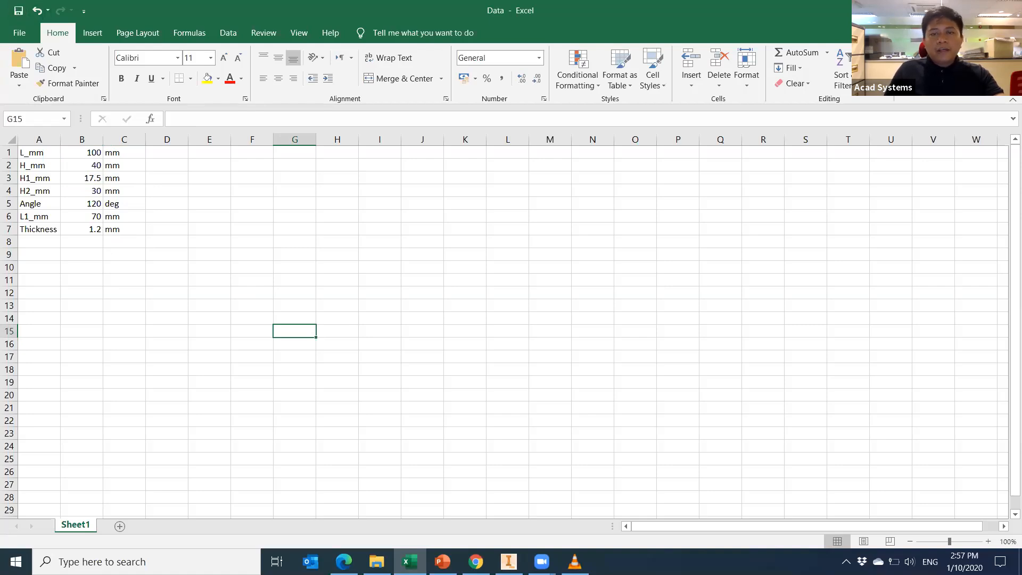
{"action": "key", "text": "alt+Tab"}
{"action": "scroll", "coordinate": [398, 367], "scroll_direction": "down", "scroll_amount": 4}
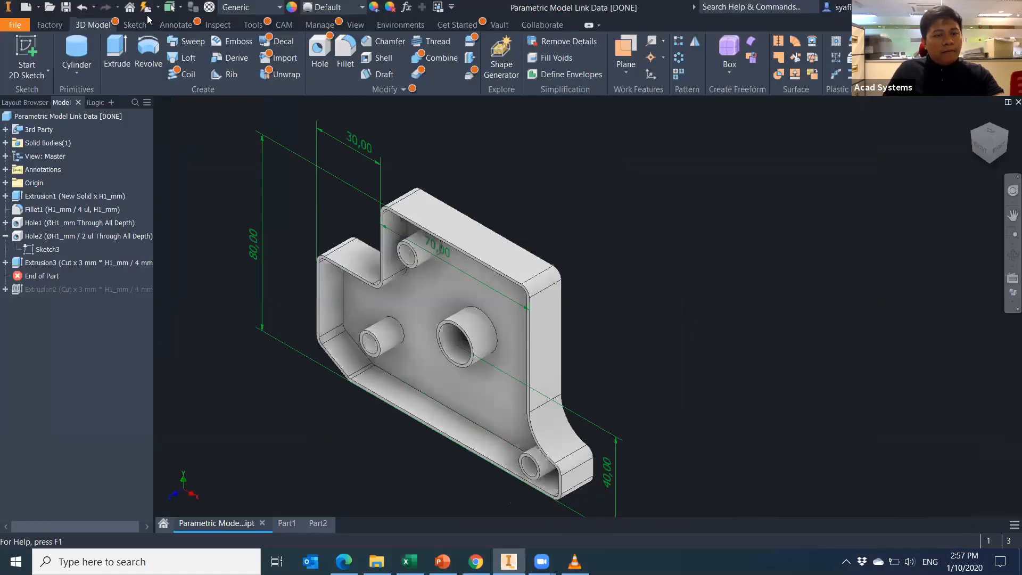
Update the bracket from the spreadsheet, accept the errors, and open Hole1 for editing.
{"action": "left_click", "coordinate": [147, 11]}
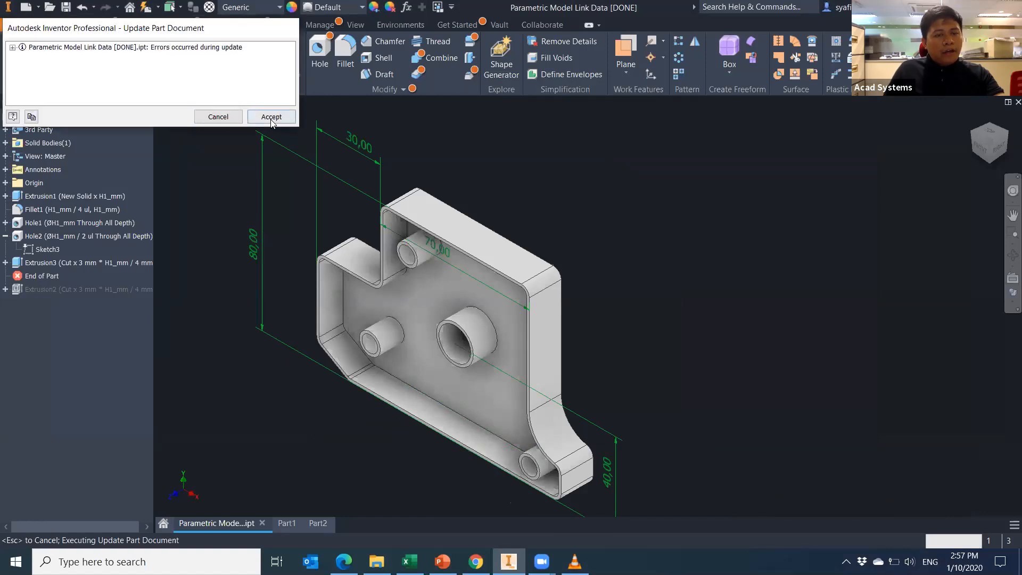
{"action": "left_click", "coordinate": [269, 114]}
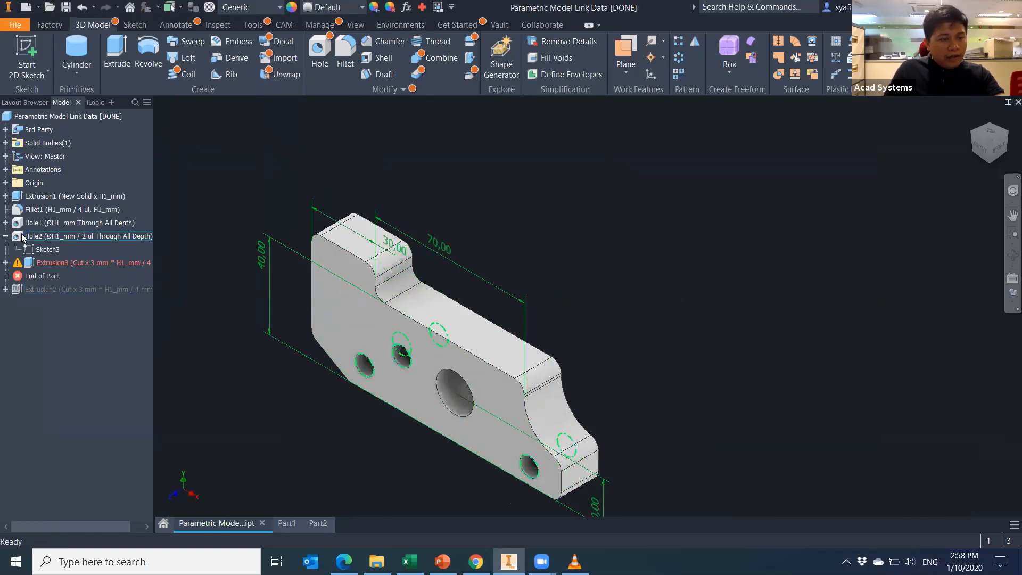
{"action": "left_click", "coordinate": [63, 224]}
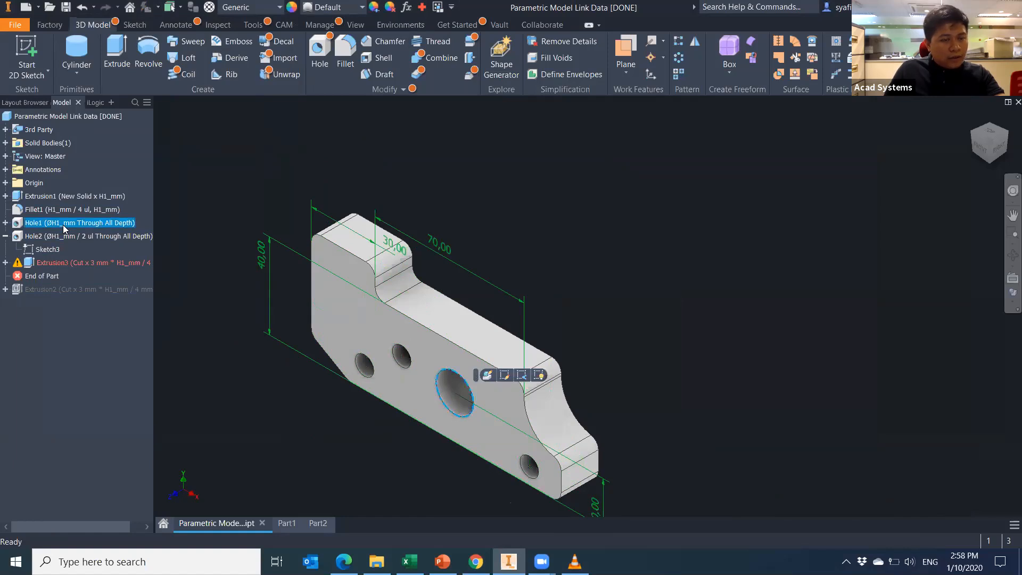
{"action": "right_click", "coordinate": [62, 224]}
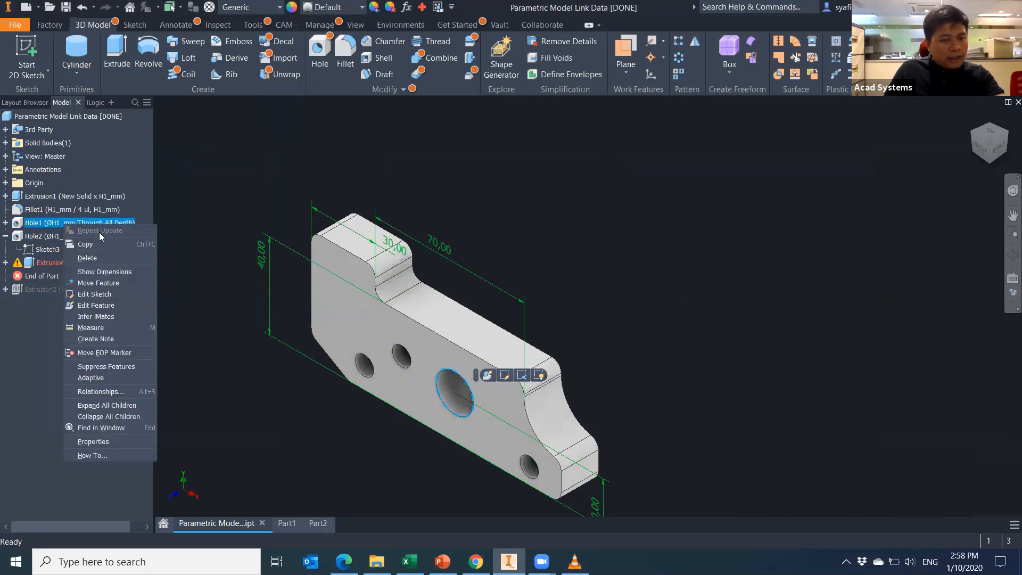
{"action": "left_click", "coordinate": [114, 307]}
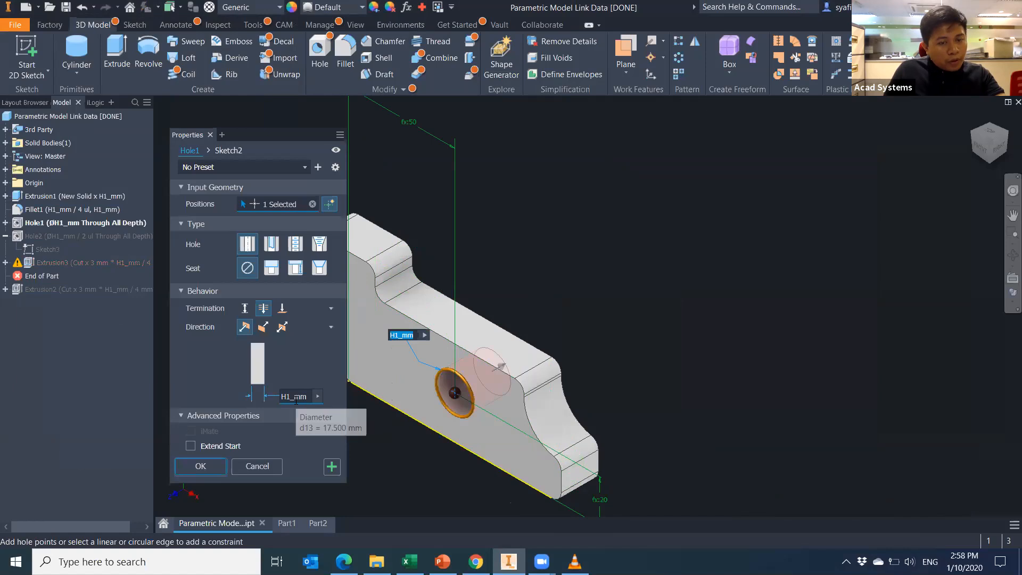
Cancel the Hole edit, locally update Part2's cylinder, and review d2 following d34 at 8.750 mm.
{"action": "left_click", "coordinate": [258, 466]}
{"action": "left_click", "coordinate": [318, 523]}
{"action": "key", "text": "F2"}
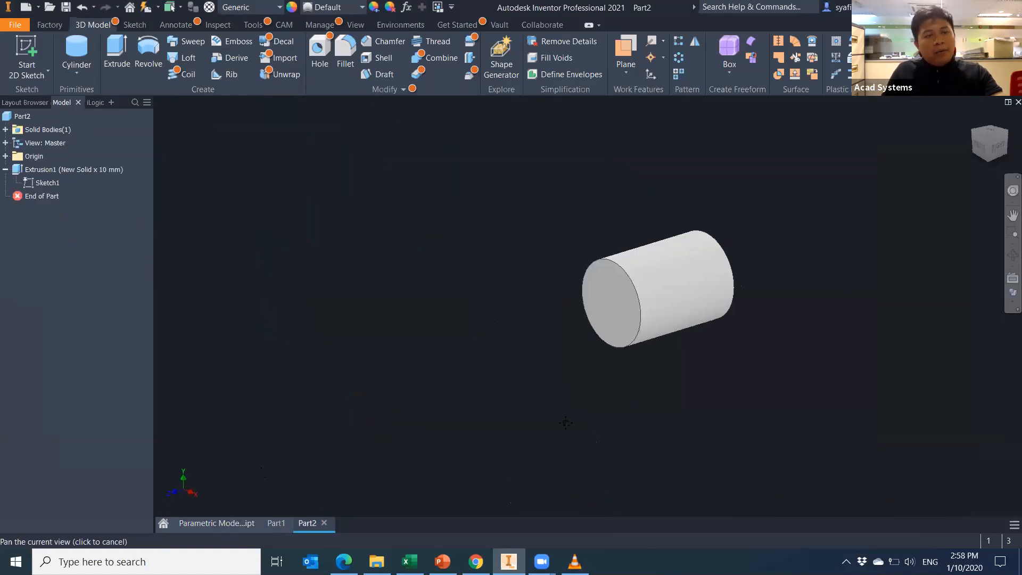
{"action": "left_click_drag", "start_coordinate": [565, 423], "coordinate": [501, 433]}
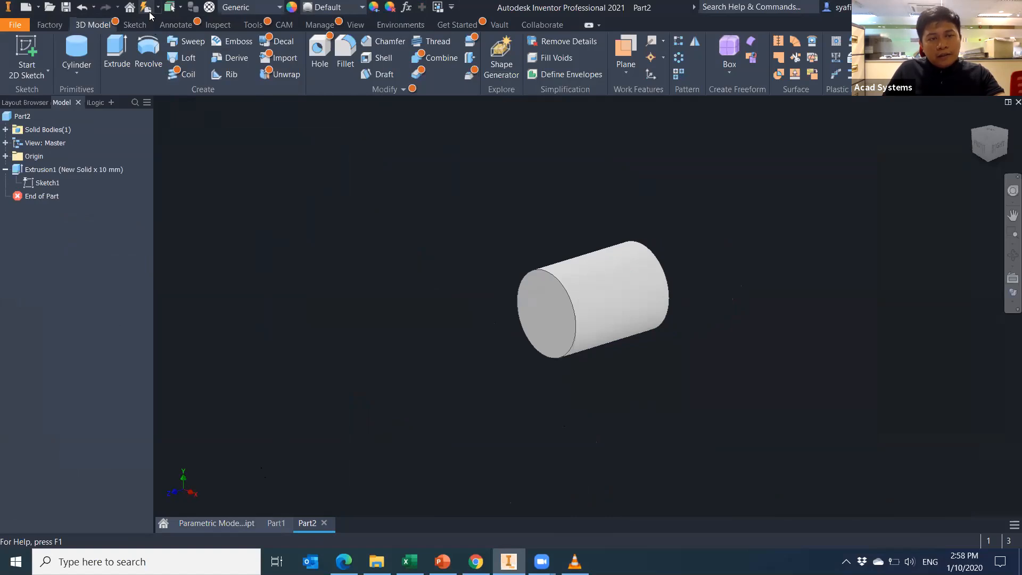
{"action": "left_click", "coordinate": [150, 15]}
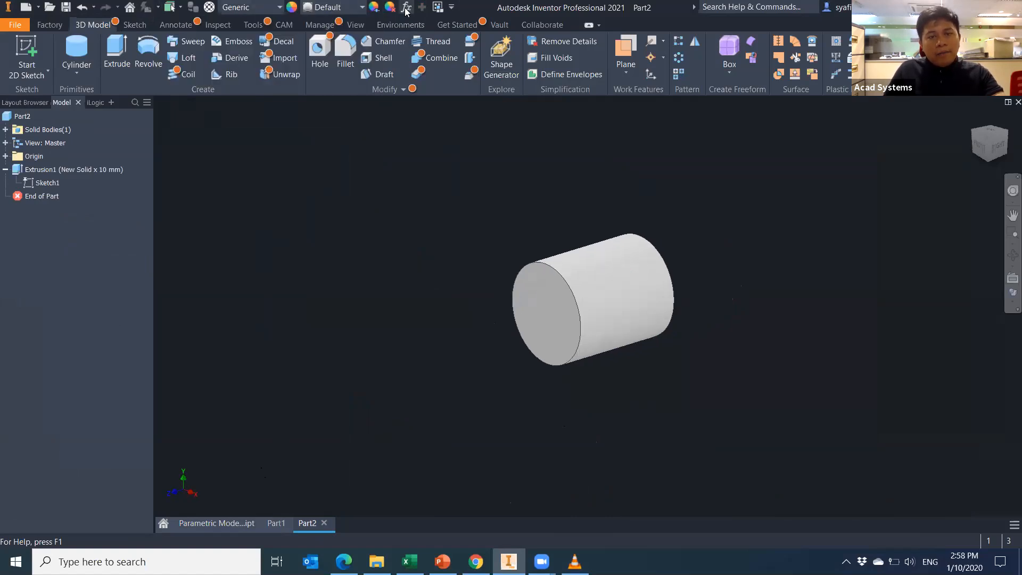
{"action": "left_click", "coordinate": [405, 8]}
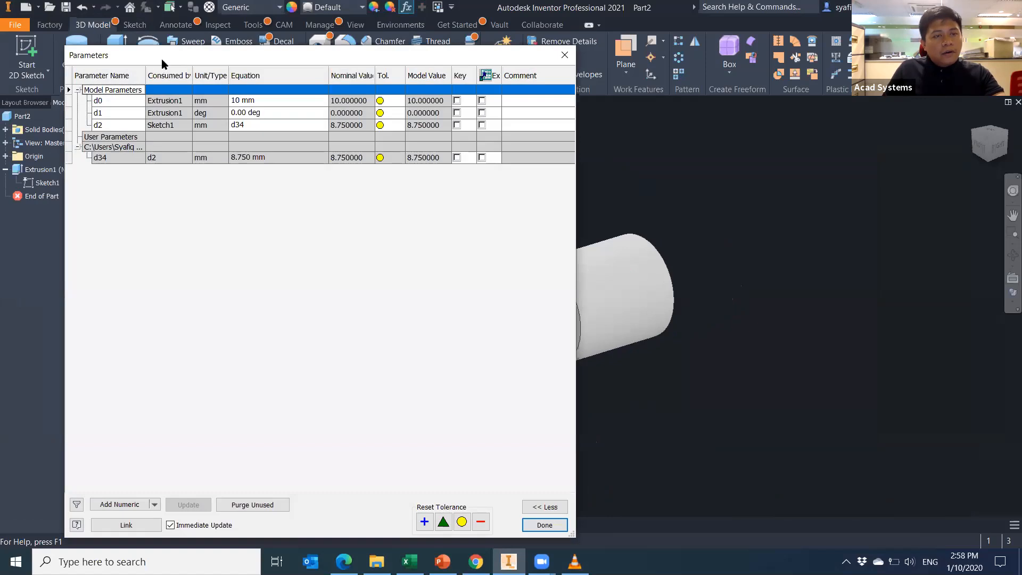
{"action": "left_click_drag", "start_coordinate": [162, 58], "coordinate": [127, 132]}
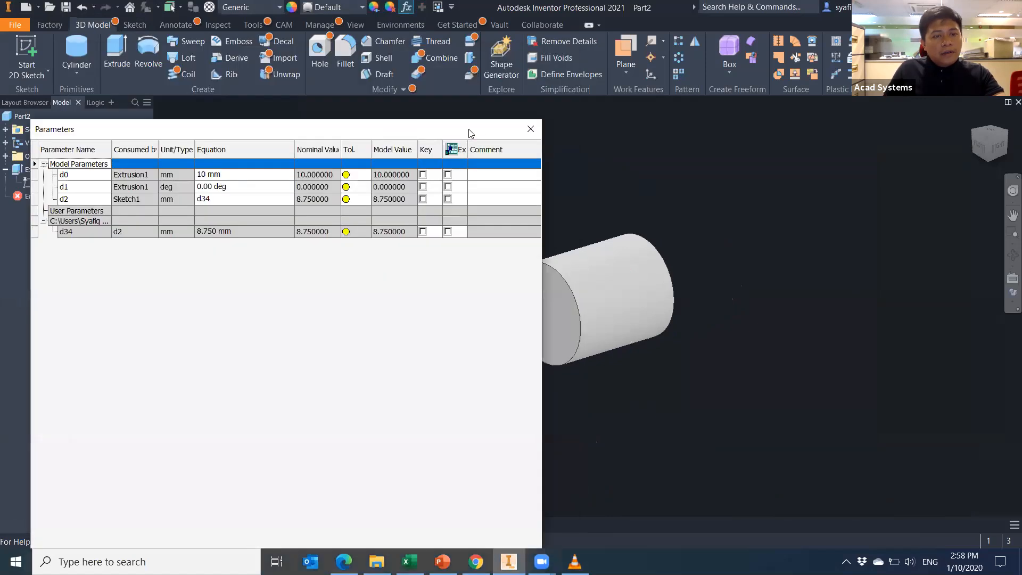
{"action": "left_click", "coordinate": [531, 130]}
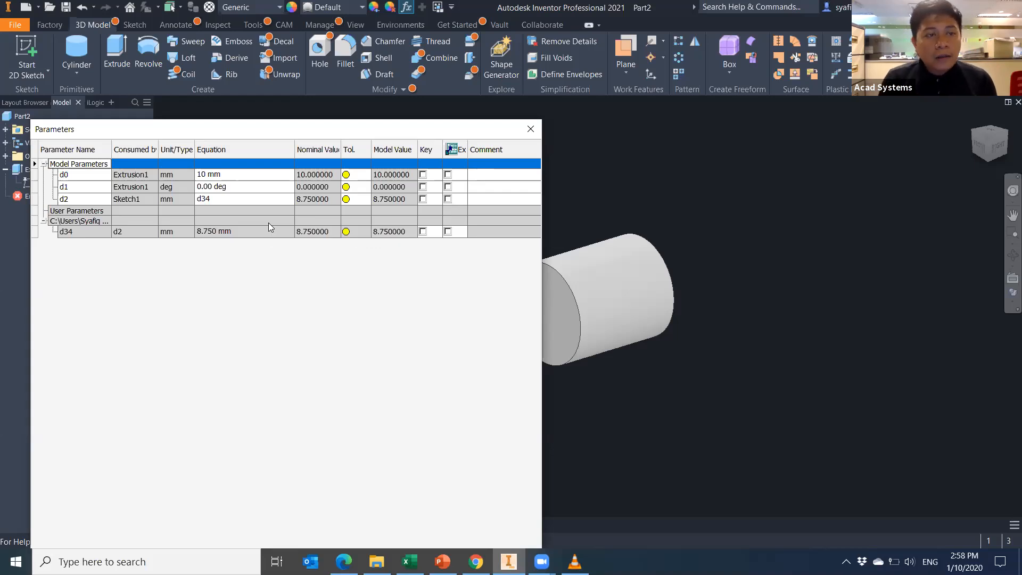
{"action": "left_click", "coordinate": [531, 130]}
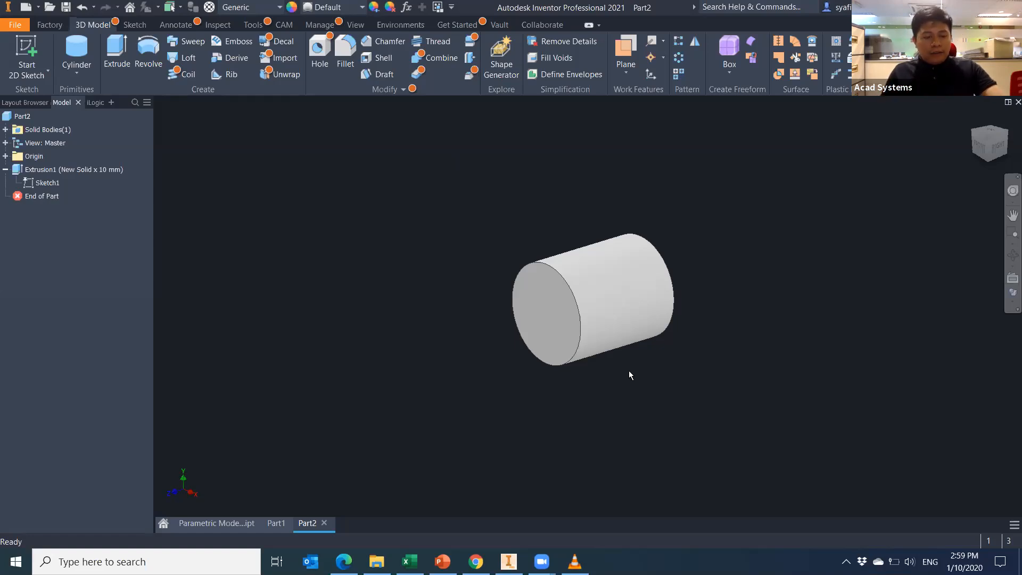
Cancel a new-file attempt and return to the Parametric Model part document.
{"action": "middle_click_drag", "start_coordinate": [404, 250], "coordinate": [415, 262]}
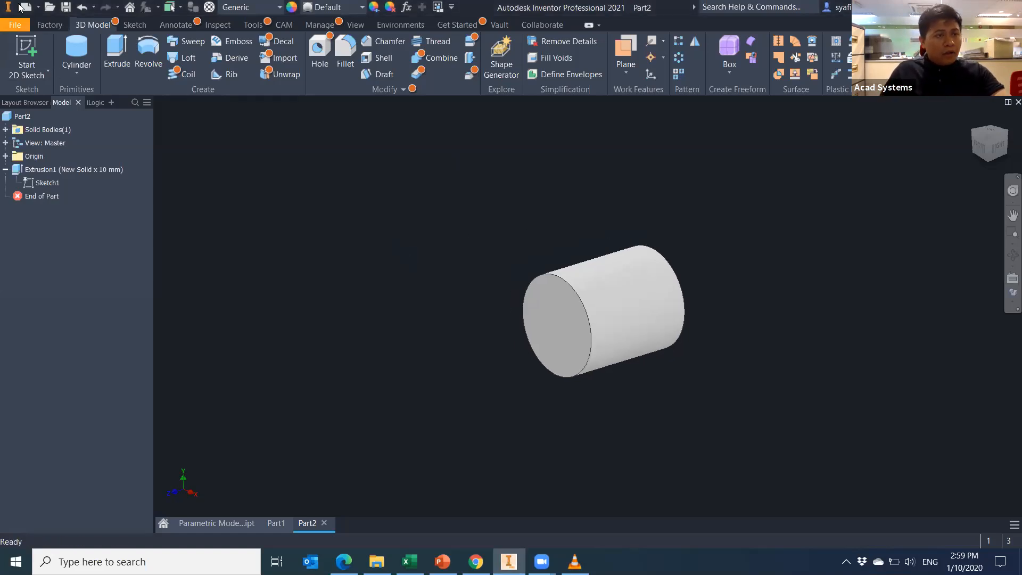
{"action": "left_click", "coordinate": [27, 8]}
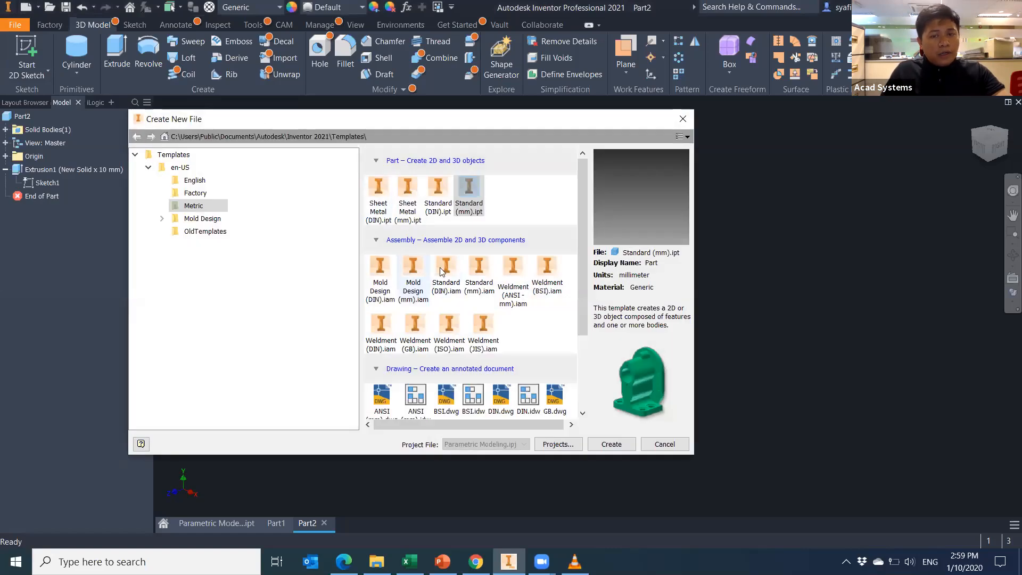
{"action": "key", "text": "Escape"}
{"action": "left_click", "coordinate": [215, 523]}
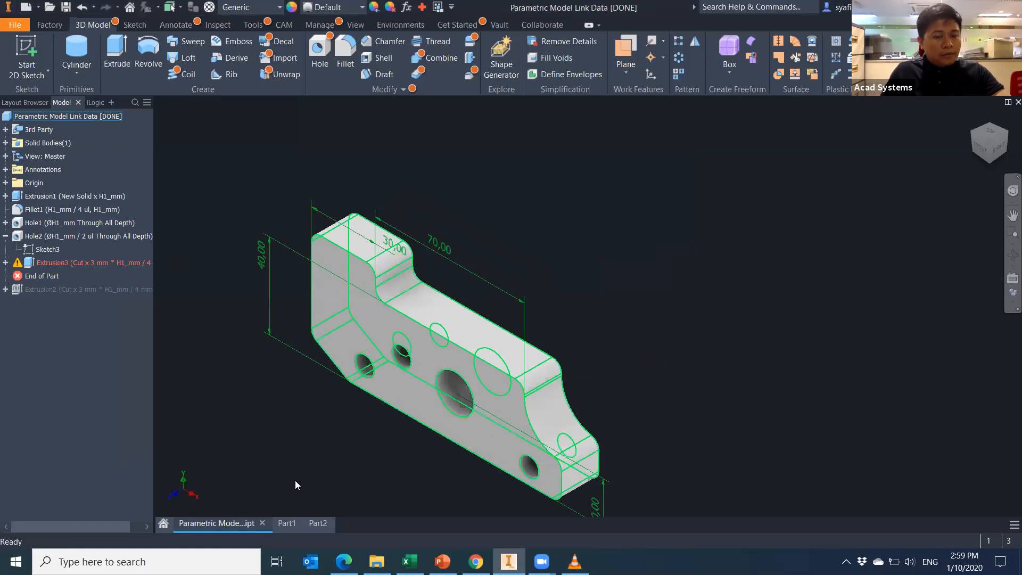
Set H1_mm to 15 in cell B3, save the workbook, and accept Inventor's update.
{"action": "left_click", "coordinate": [410, 561]}
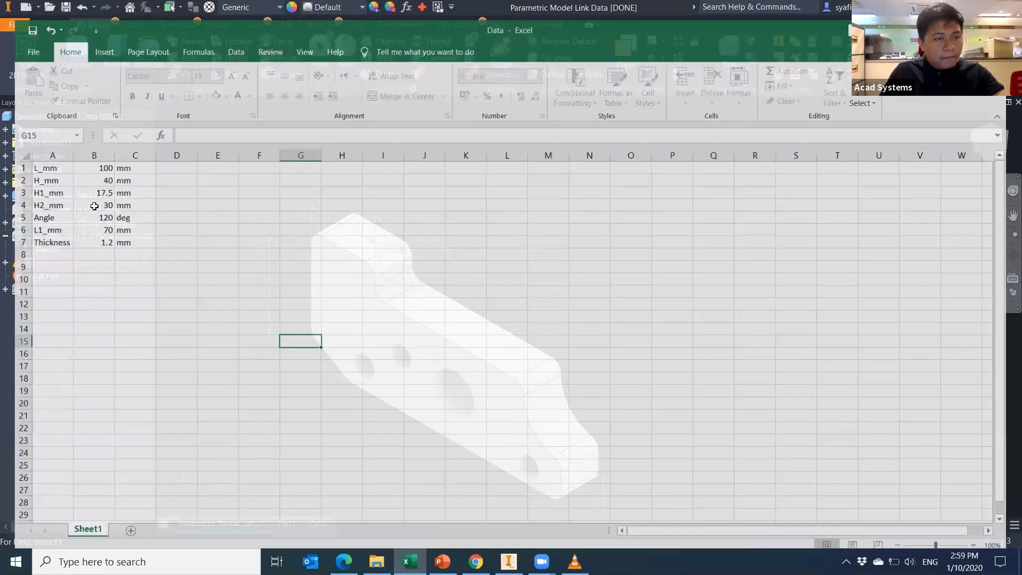
{"action": "left_click", "coordinate": [90, 178]}
{"action": "type", "text": "15"}
{"action": "key", "text": "Return"}
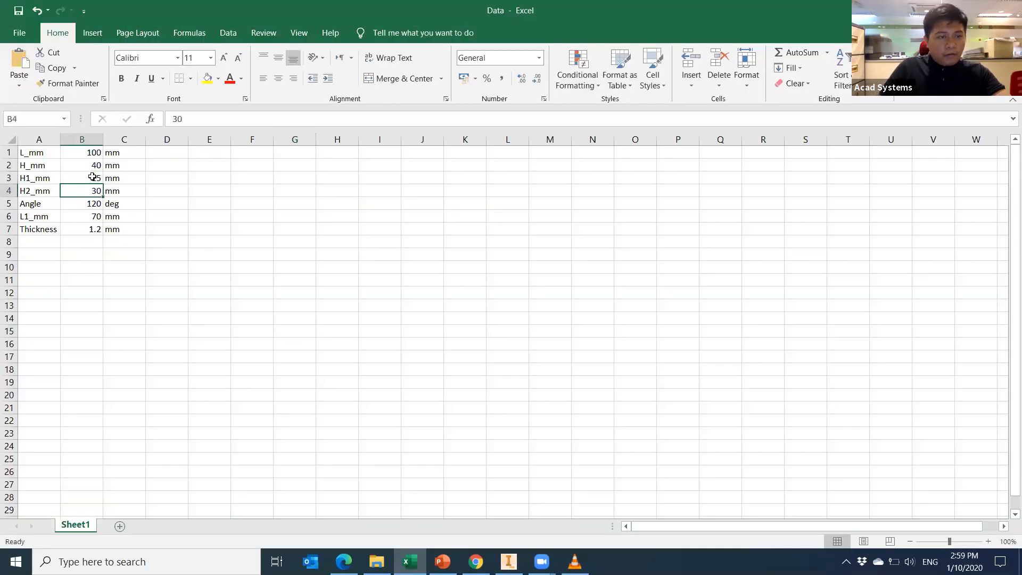
{"action": "left_click", "coordinate": [17, 10]}
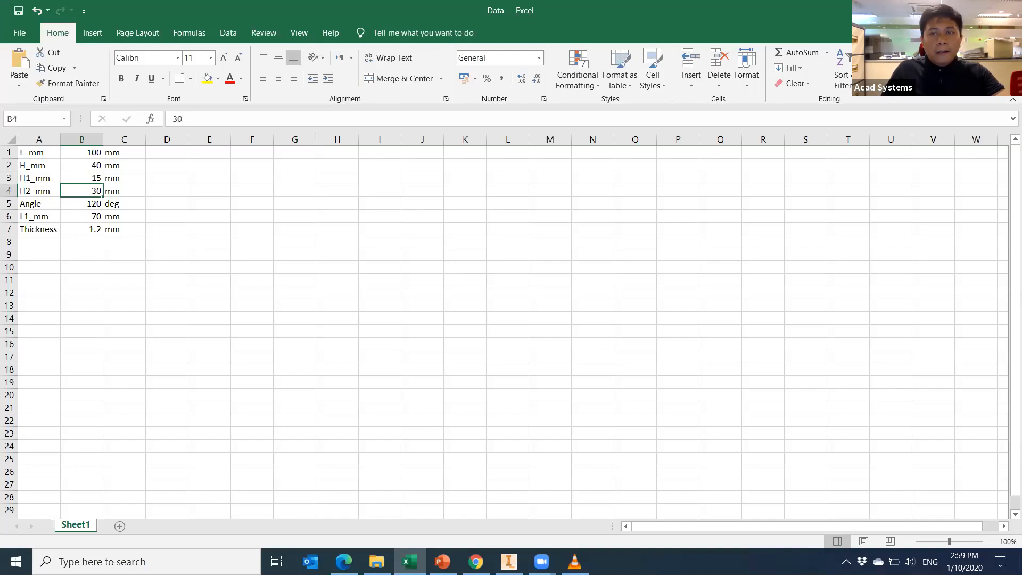
{"action": "key", "text": "alt+Tab"}
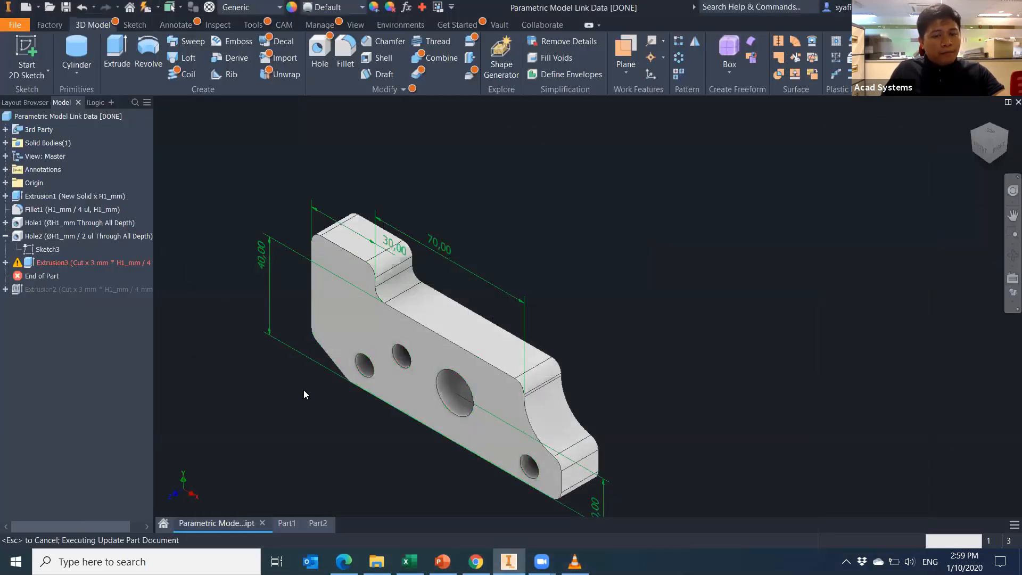
{"action": "left_click", "coordinate": [271, 118]}
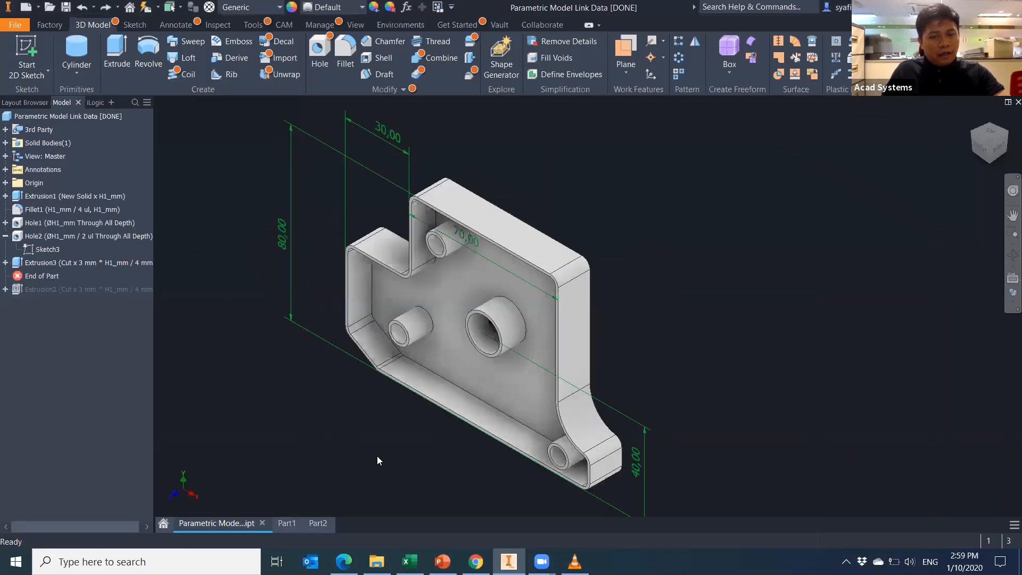
Recommit H1_mm as 15, save the workbook again, and dismiss Inventor's update error report.
{"action": "left_click", "coordinate": [410, 556]}
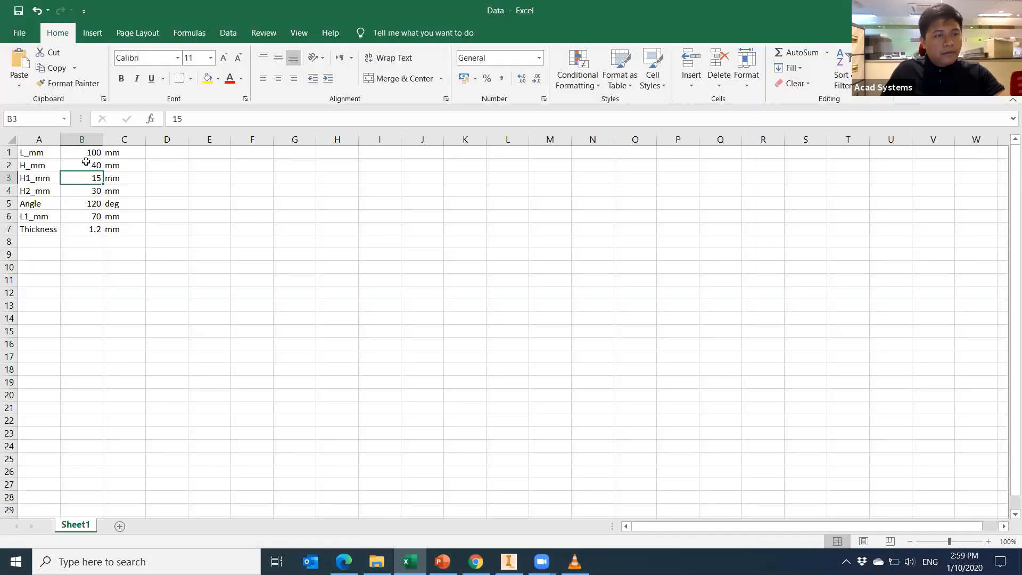
{"action": "key", "text": "F2"}
{"action": "key", "text": "Return"}
{"action": "left_click", "coordinate": [16, 11]}
{"action": "key", "text": "alt+Tab"}
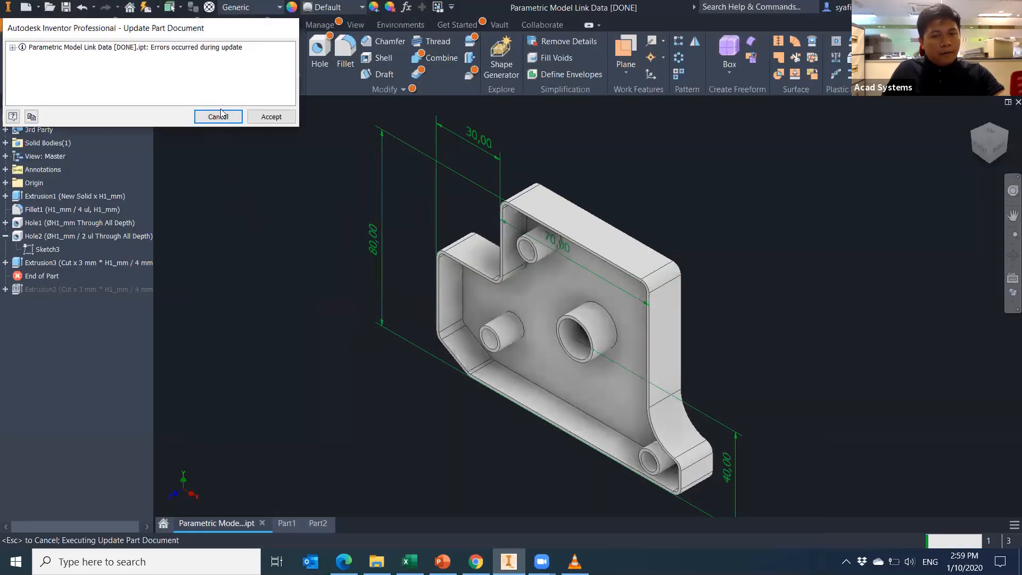
{"action": "left_click", "coordinate": [223, 114]}
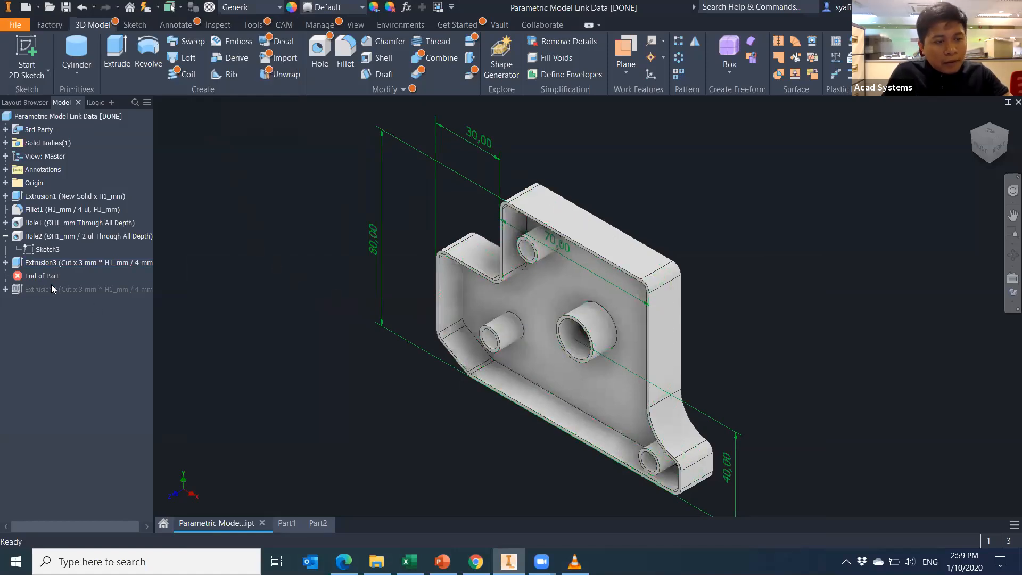
Move End of Part above Extrusion3 and delete the 70,00 and 30,00 dimensions.
{"action": "left_click_drag", "start_coordinate": [51, 276], "coordinate": [54, 256]}
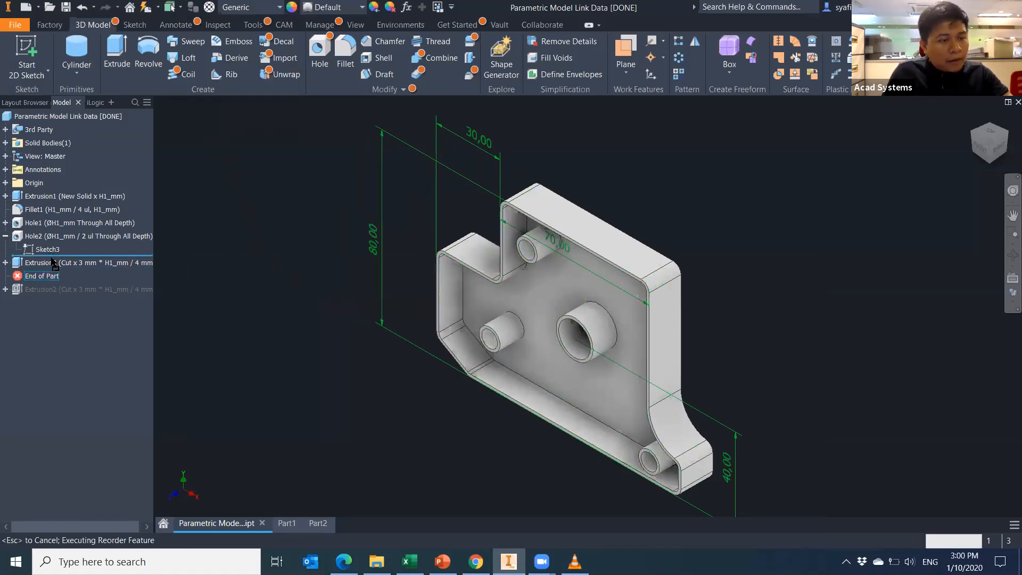
{"action": "left_click", "coordinate": [273, 117]}
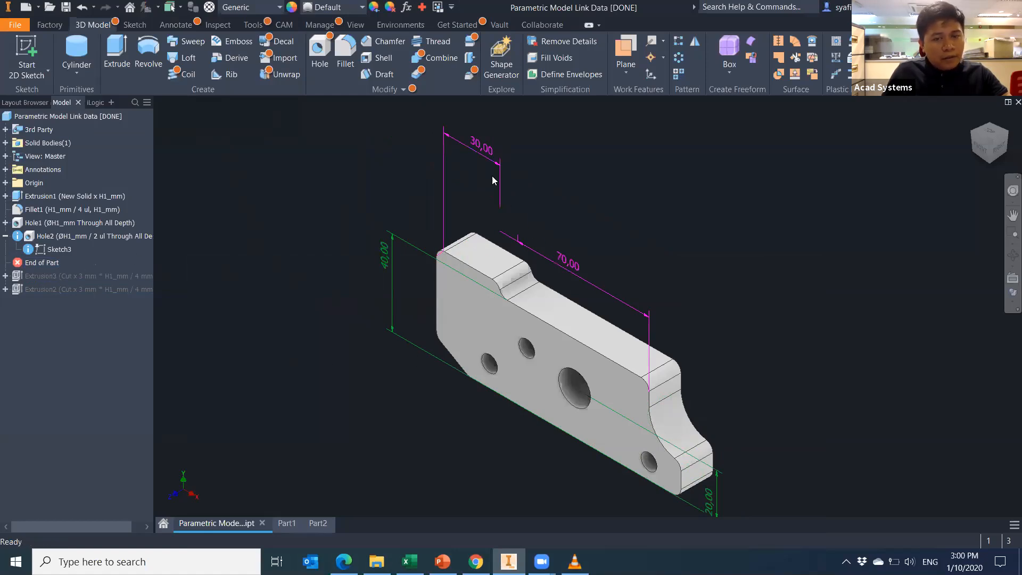
{"action": "left_click", "coordinate": [603, 288]}
{"action": "key", "text": "Delete"}
{"action": "left_click", "coordinate": [500, 165]}
{"action": "key", "text": "Delete"}
Zoom out on the 40.00 mm bracket and start a new file.
{"action": "middle_click_drag", "start_coordinate": [625, 406], "coordinate": [608, 387]}
{"action": "scroll", "coordinate": [609, 386], "scroll_direction": "up", "scroll_amount": 3}
{"action": "scroll", "coordinate": [598, 394], "scroll_direction": "down", "scroll_amount": 4}
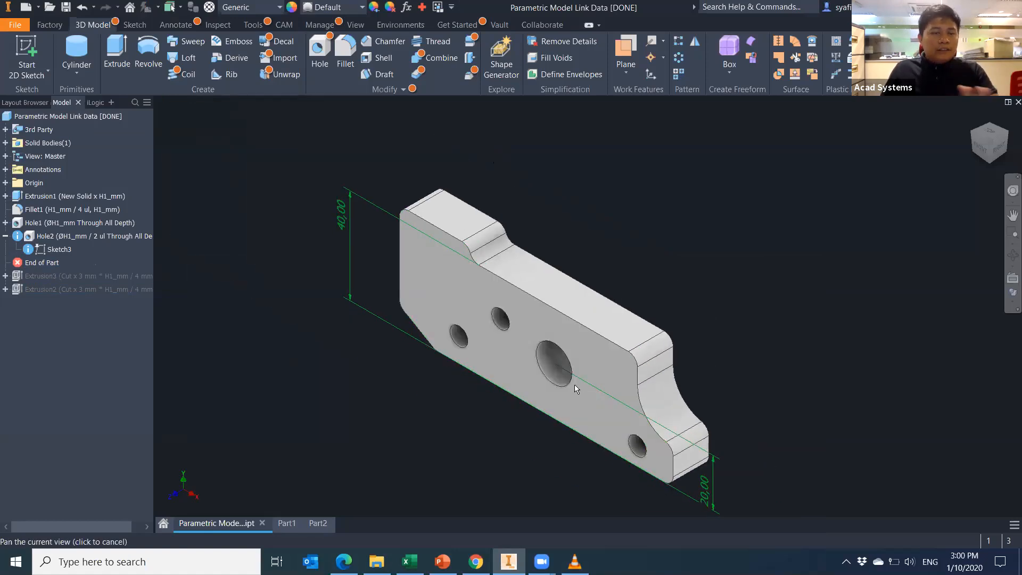
{"action": "left_click", "coordinate": [89, 116]}
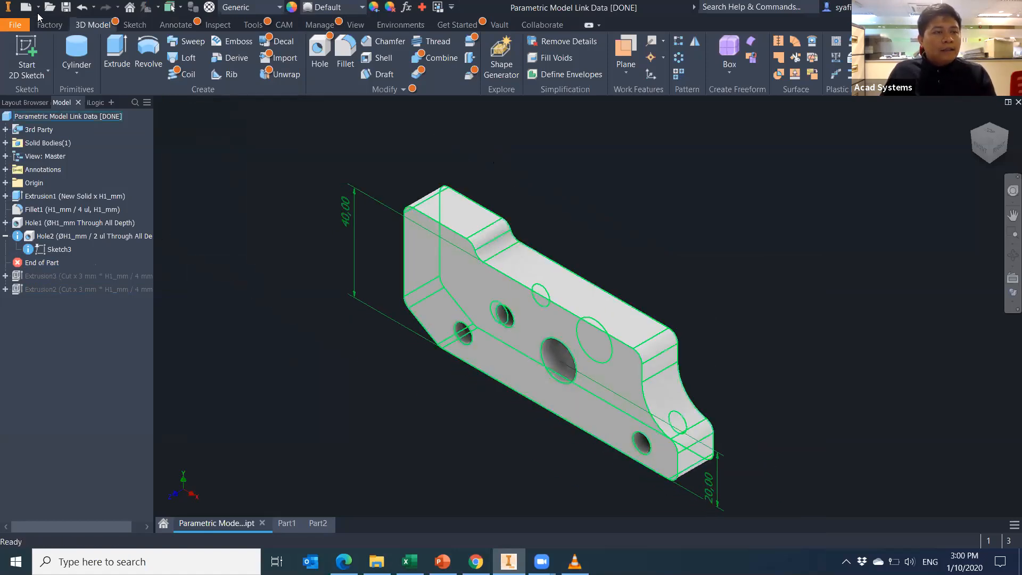
{"action": "left_click", "coordinate": [25, 7]}
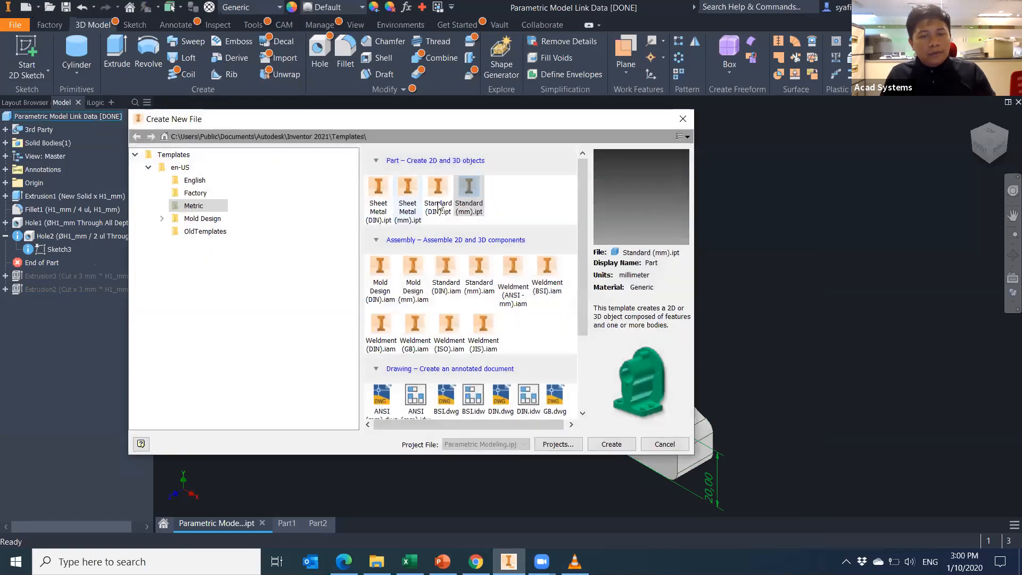
Create a standard millimetre assembly and place one Parametric Model Link Data [DONE] bracket.
{"action": "double_click", "coordinate": [479, 267]}
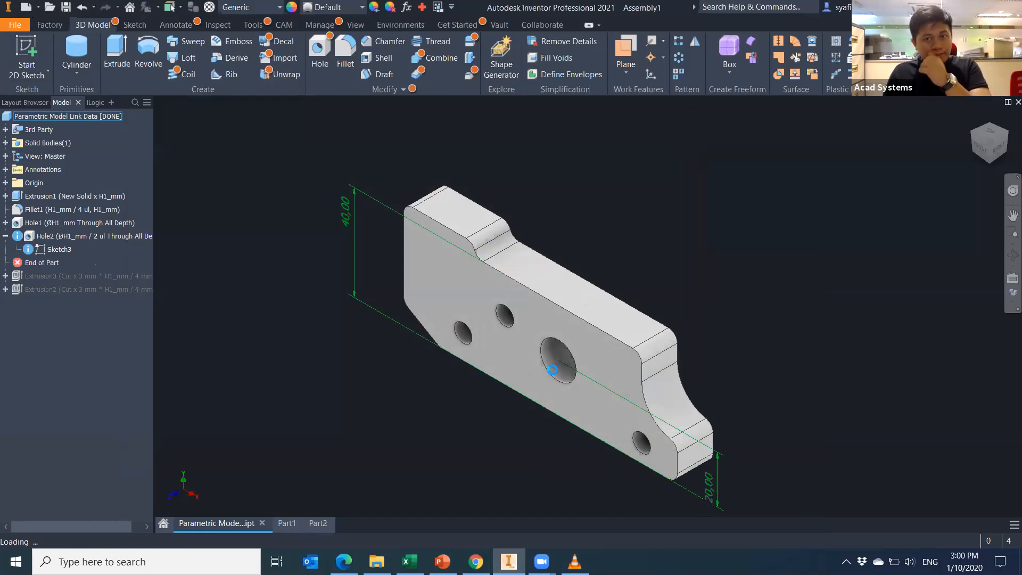
{"action": "key", "text": "p"}
{"action": "double_click", "coordinate": [506, 226]}
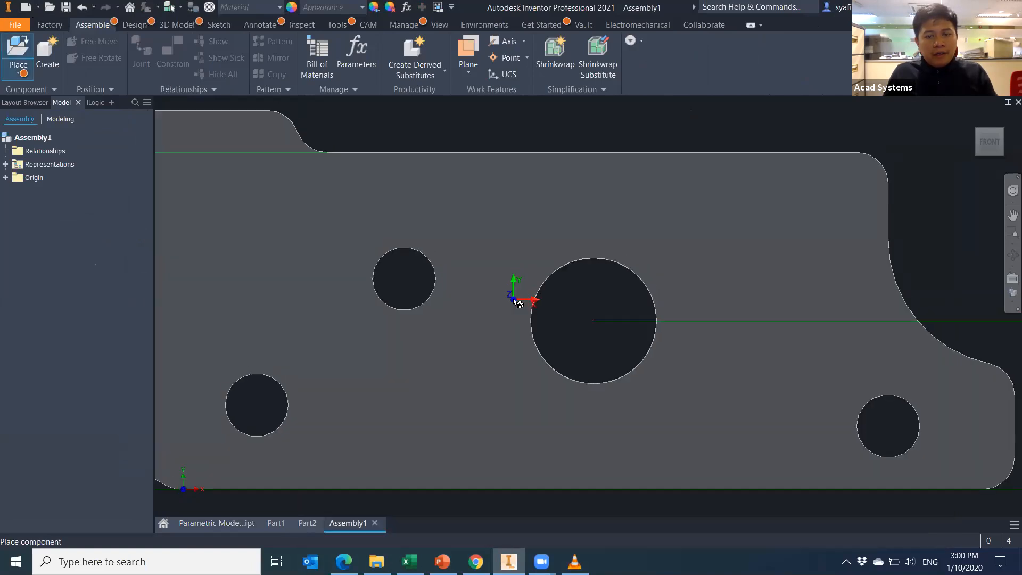
{"action": "left_click", "coordinate": [517, 303]}
{"action": "key", "text": "Escape"}
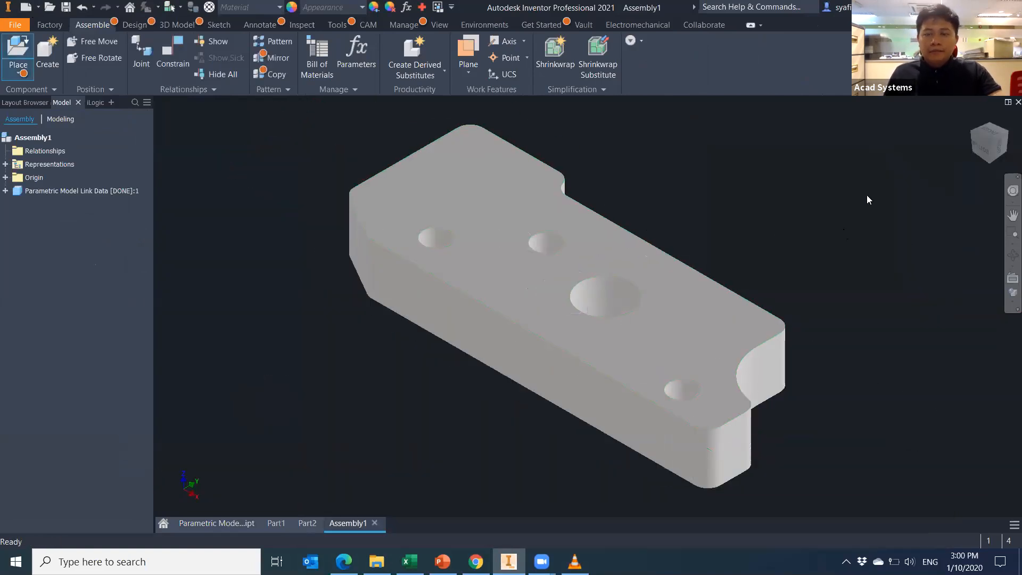
Show the bracket Shaded with Edges, framed on the large hole, with Design tools open.
{"action": "left_click", "coordinate": [1014, 301]}
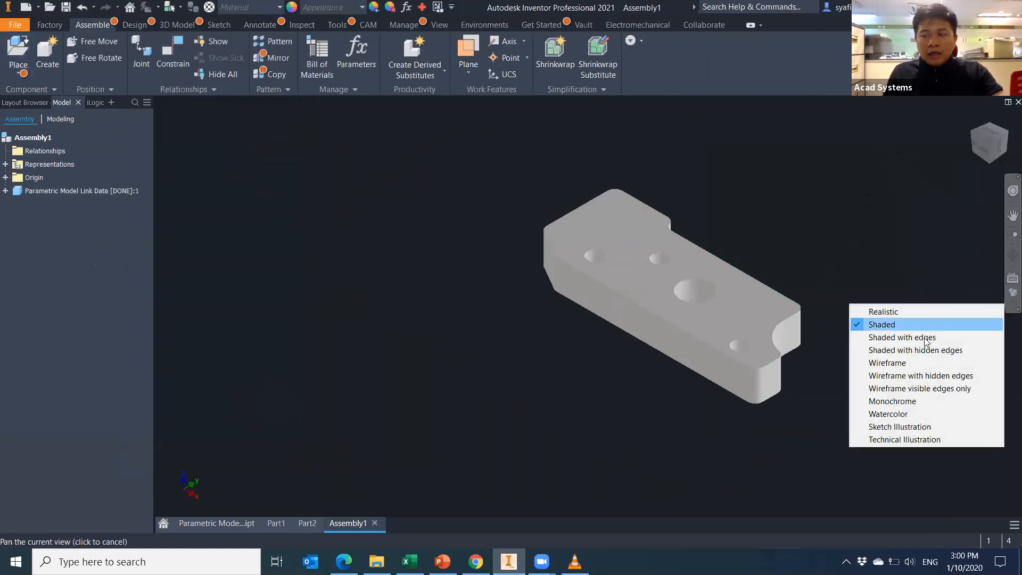
{"action": "left_click", "coordinate": [903, 337]}
{"action": "scroll", "coordinate": [721, 342], "scroll_direction": "up", "scroll_amount": 5}
{"action": "mouse_move", "coordinate": [747, 348]}
{"action": "middle_mouse_down"}
{"action": "mouse_move", "coordinate": [536, 307]}
{"action": "mouse_move", "coordinate": [483, 254]}
{"action": "mouse_move", "coordinate": [520, 402]}
{"action": "middle_mouse_up"}
{"action": "middle_click_drag", "start_coordinate": [411, 212], "coordinate": [429, 297]}
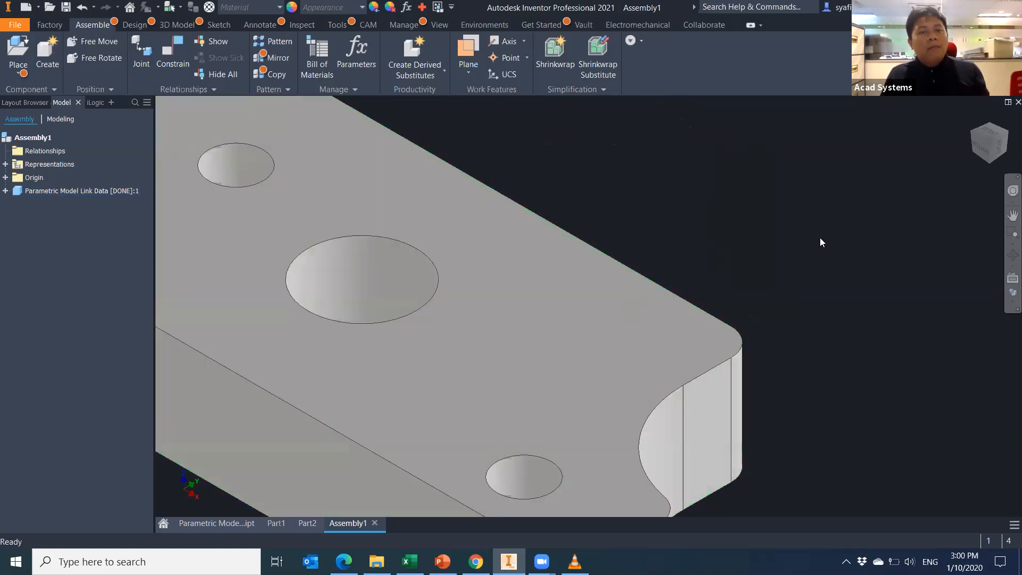
{"action": "left_click", "coordinate": [135, 26]}
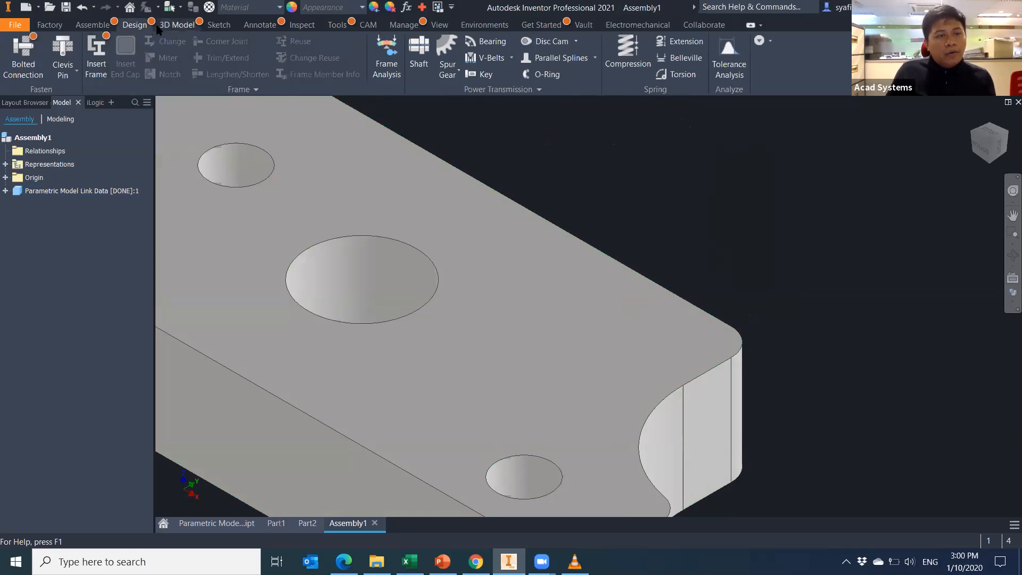
Save the assembly, cancel the first Bolted Connection attempt, and measure the large hole.
{"action": "left_click", "coordinate": [34, 49]}
{"action": "left_click", "coordinate": [554, 335]}
{"action": "key", "text": "Return"}
{"action": "key", "text": "Return"}
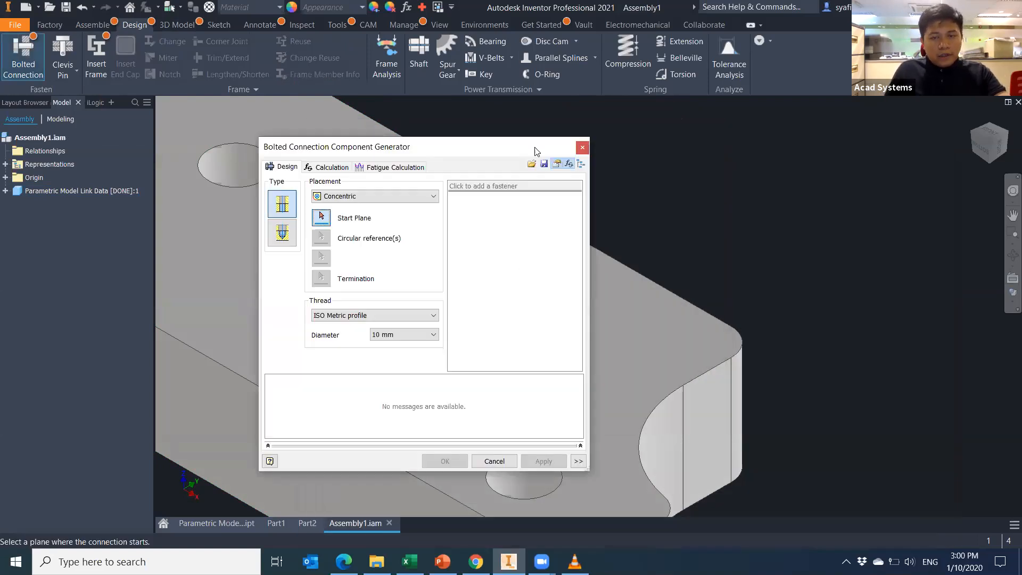
{"action": "left_click", "coordinate": [772, 145]}
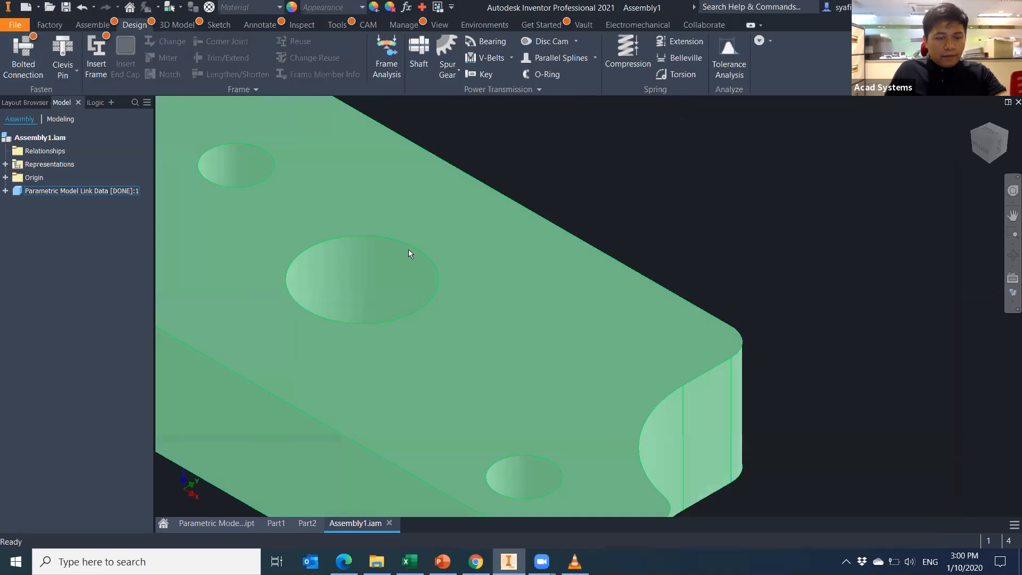
{"action": "key", "text": "m"}
{"action": "left_click", "coordinate": [415, 246]}
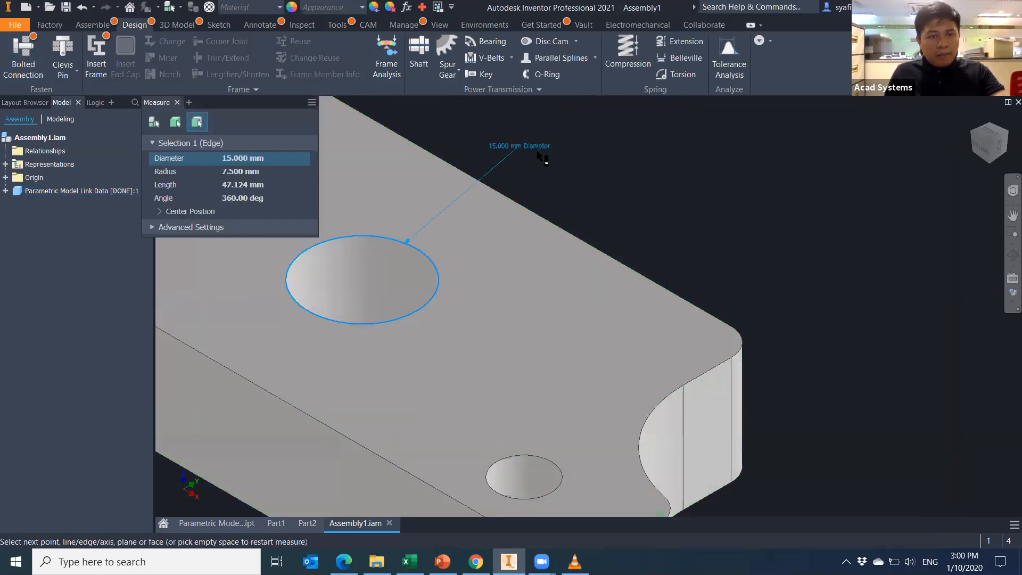
{"action": "key", "text": "Escape"}
Set a 15 mm bolted connection from the top face through the hole edge to the bottom face.
{"action": "left_click", "coordinate": [30, 64]}
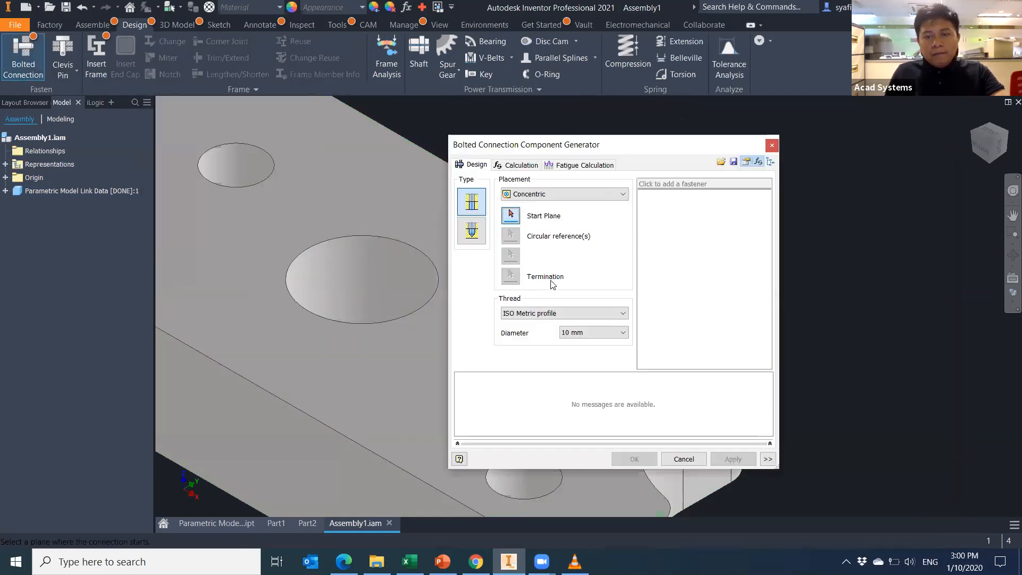
{"action": "left_click", "coordinate": [595, 334]}
{"action": "left_click", "coordinate": [577, 109]}
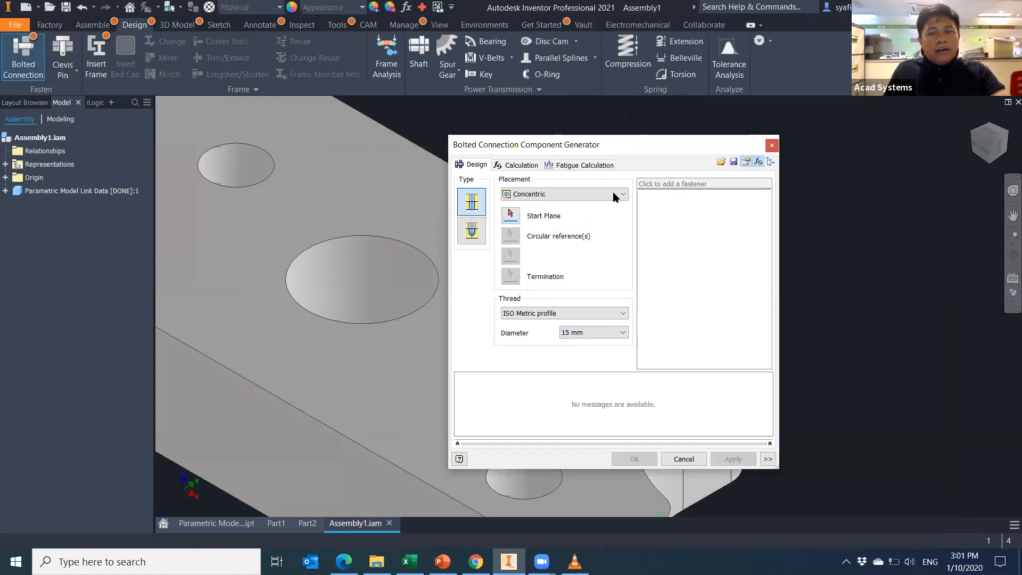
{"action": "left_click", "coordinate": [363, 353]}
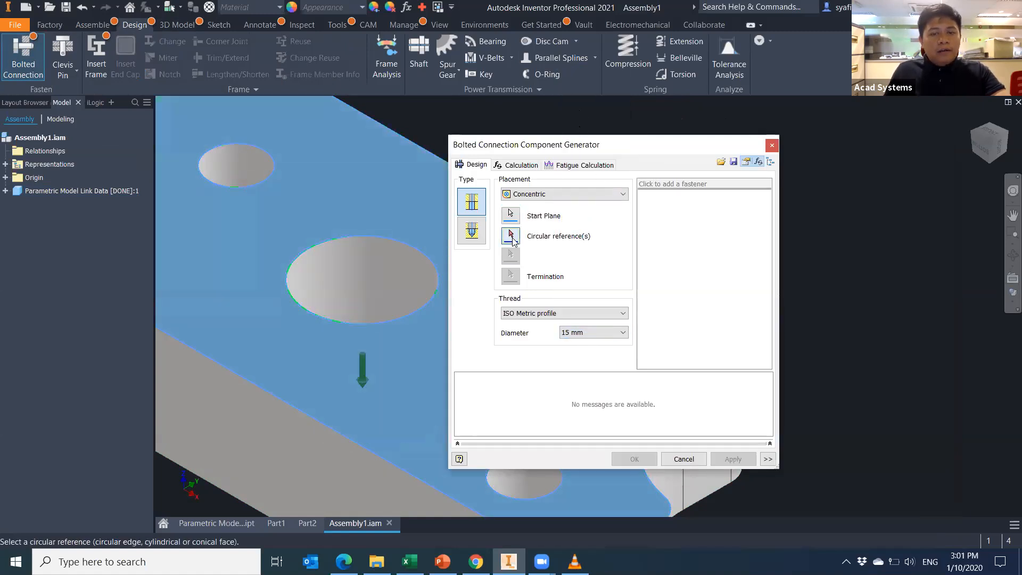
{"action": "left_click", "coordinate": [424, 255]}
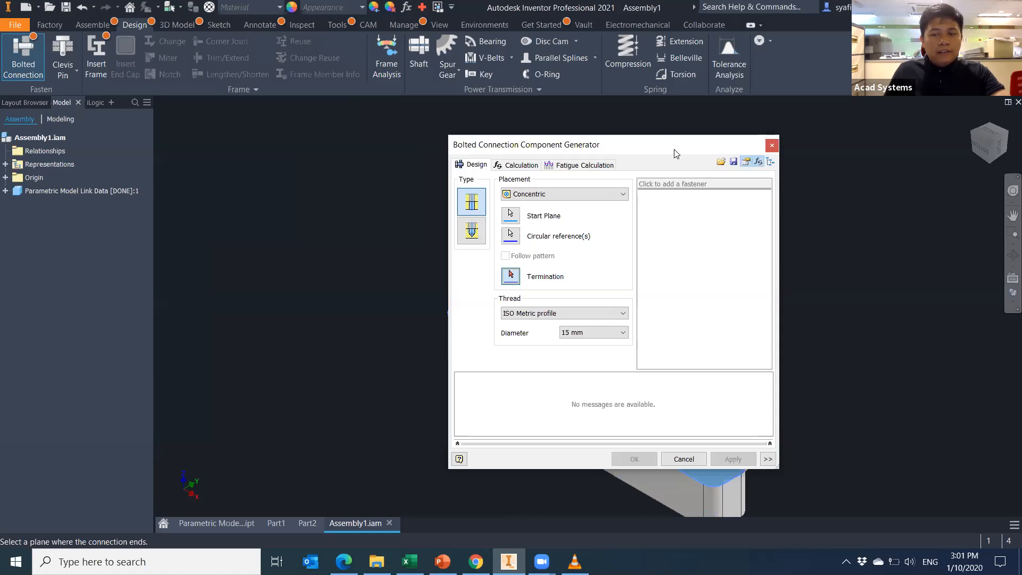
{"action": "left_click_drag", "start_coordinate": [675, 149], "coordinate": [872, 145]}
{"action": "middle_click_drag", "start_coordinate": [340, 397], "coordinate": [353, 344], "text": "shift"}
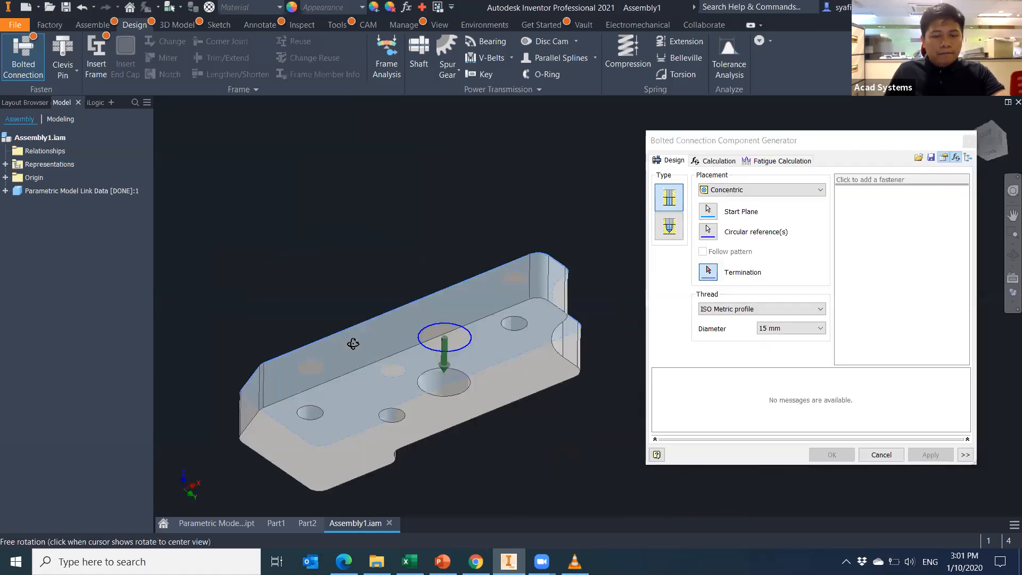
{"action": "left_click", "coordinate": [377, 400]}
{"action": "middle_click_drag", "start_coordinate": [529, 414], "coordinate": [505, 373], "text": "shift"}
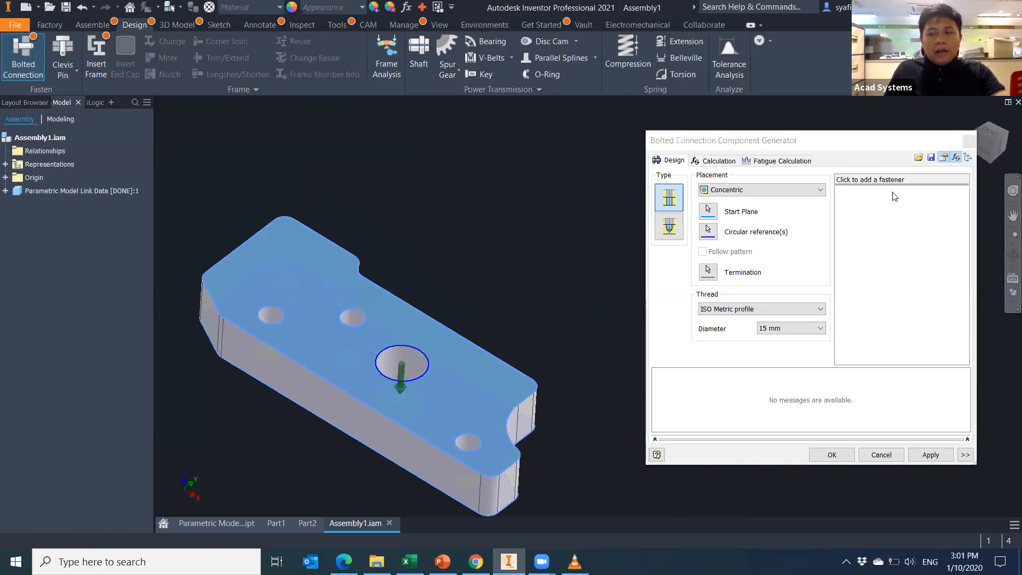
Try adding an ISO-standard fastener, but the fastener selection stays empty.
{"action": "left_click", "coordinate": [896, 180]}
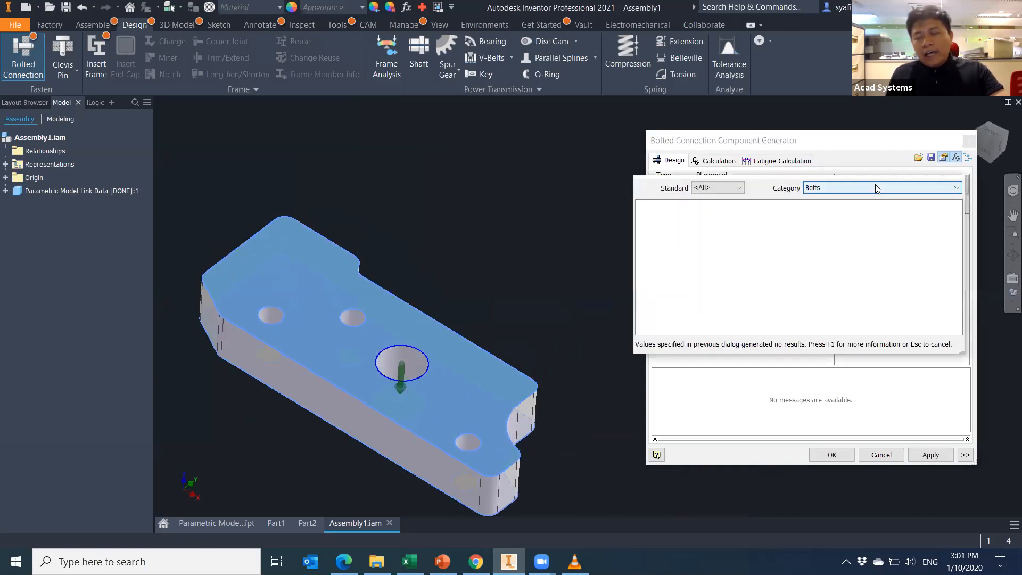
{"action": "left_click", "coordinate": [718, 188]}
{"action": "left_click", "coordinate": [718, 189]}
{"action": "left_click", "coordinate": [719, 188]}
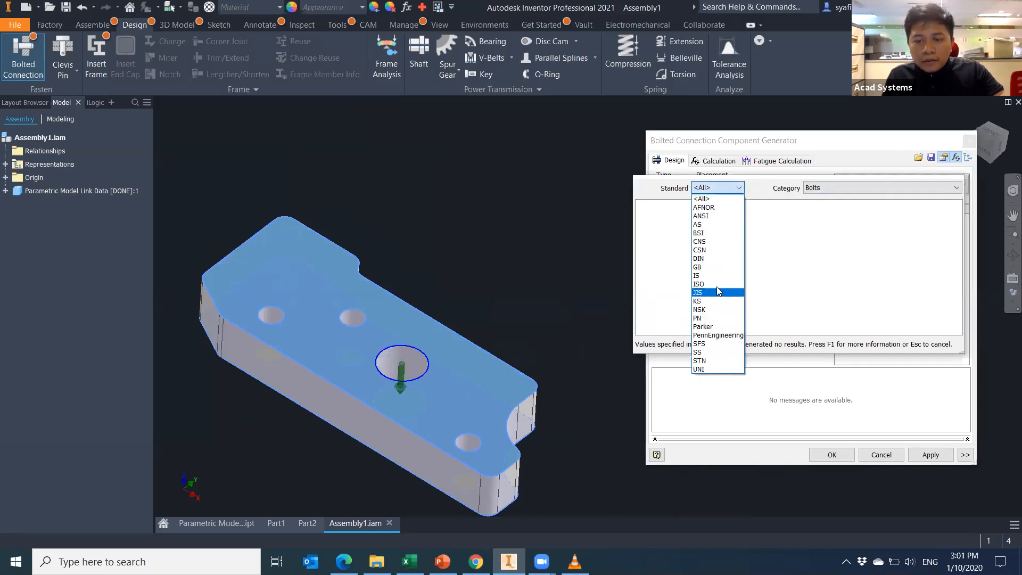
{"action": "left_click", "coordinate": [714, 283]}
{"action": "left_click", "coordinate": [899, 368]}
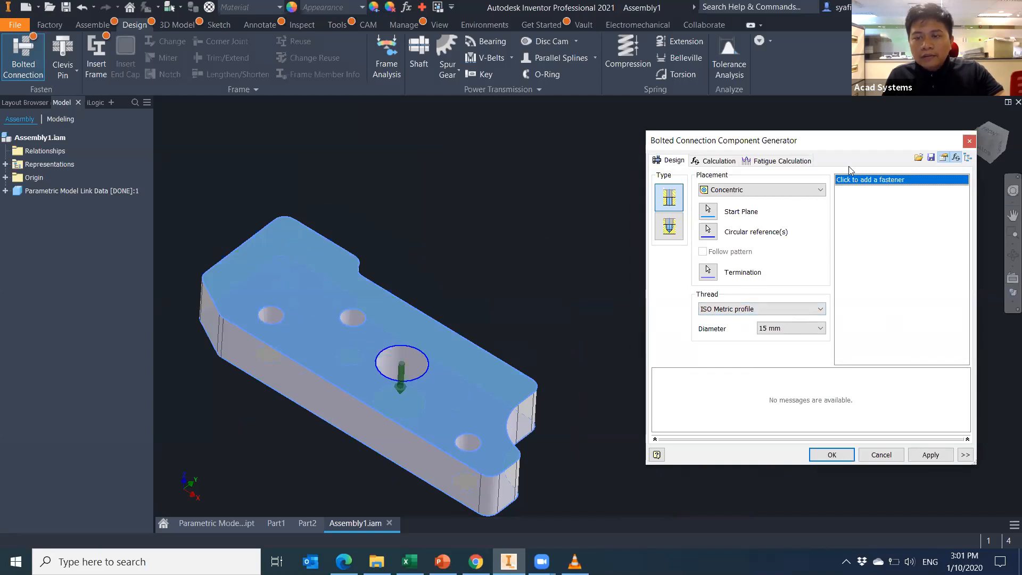
{"action": "left_click_drag", "start_coordinate": [862, 151], "coordinate": [737, 144]}
{"action": "left_click", "coordinate": [754, 174]}
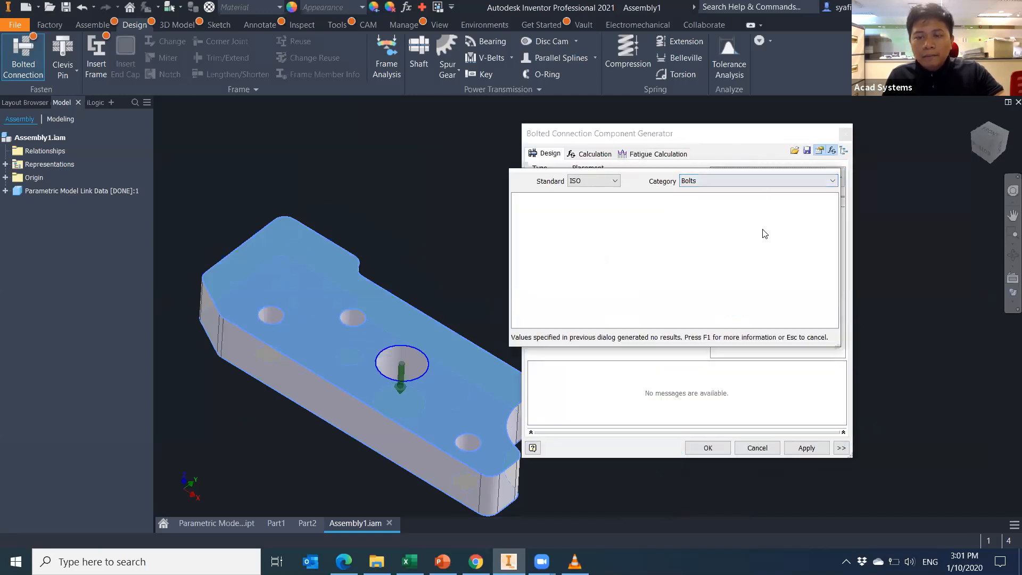
{"action": "left_click", "coordinate": [782, 381]}
{"action": "left_click", "coordinate": [783, 173]}
{"action": "left_click", "coordinate": [775, 367]}
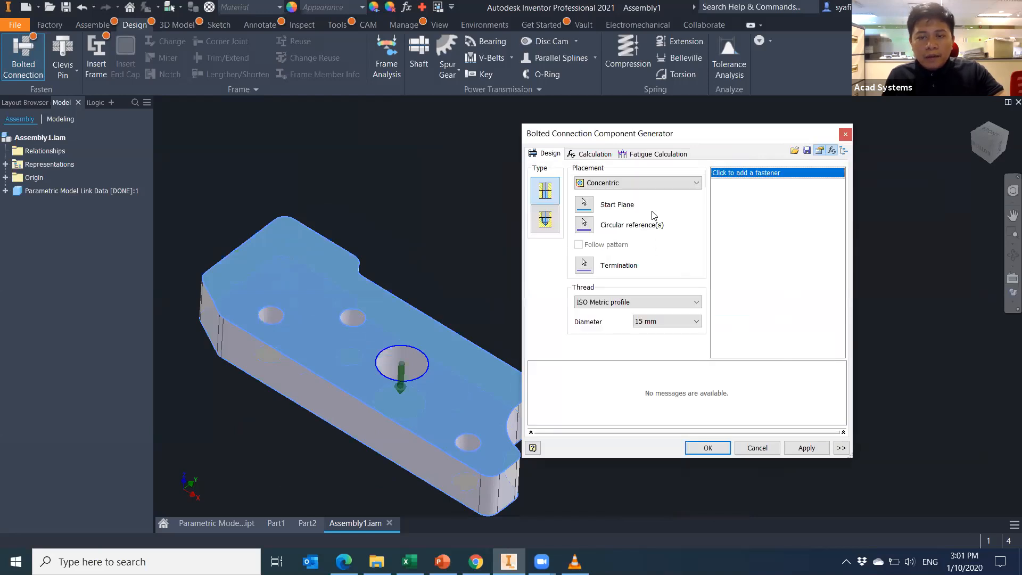
Cancel the bolted connection and measure the holes: the large one 15 mm, the small one 7.5 mm.
{"action": "key", "text": "Escape"}
{"action": "key", "text": "m"}
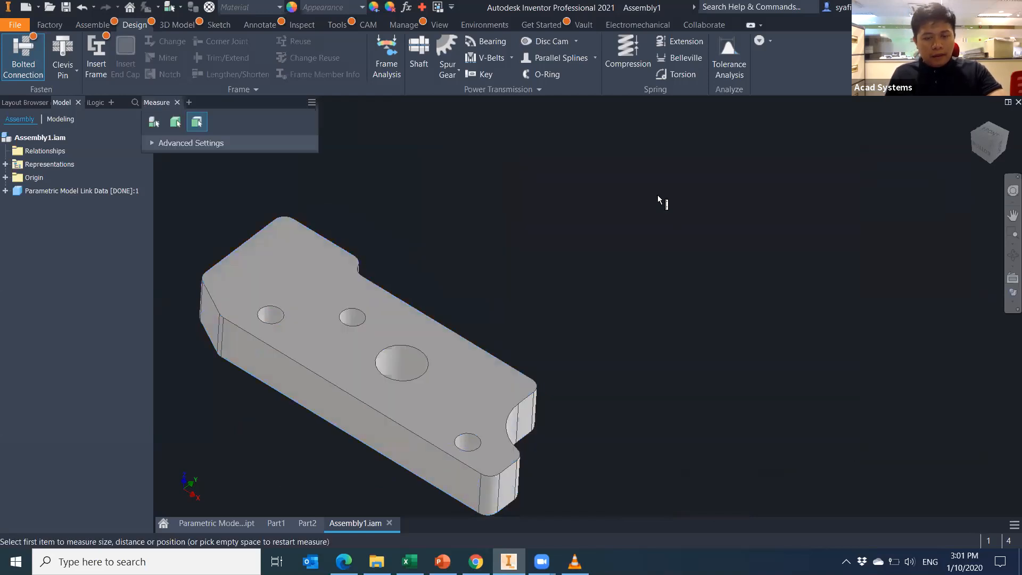
{"action": "left_click", "coordinate": [418, 351]}
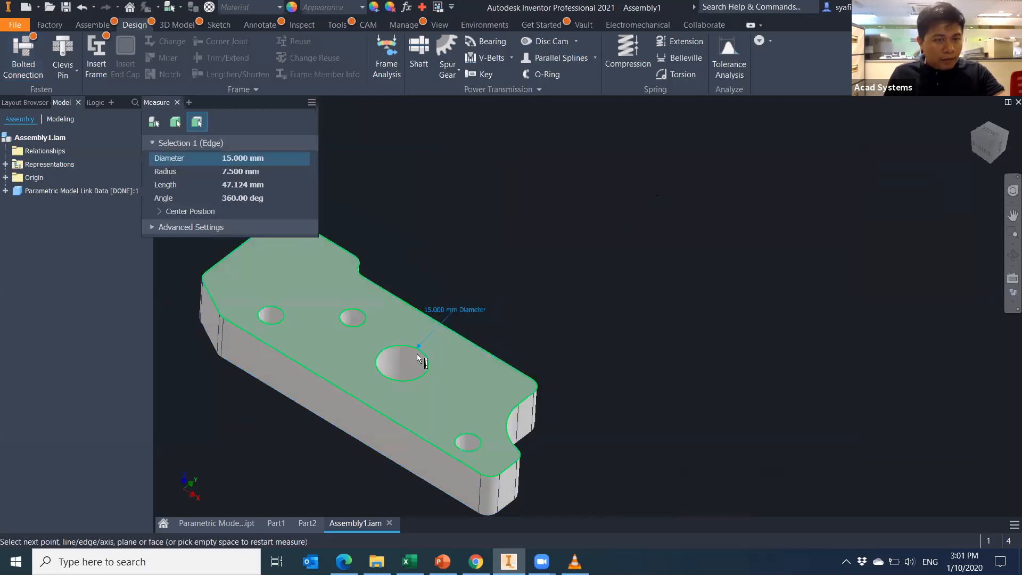
{"action": "left_click", "coordinate": [484, 443]}
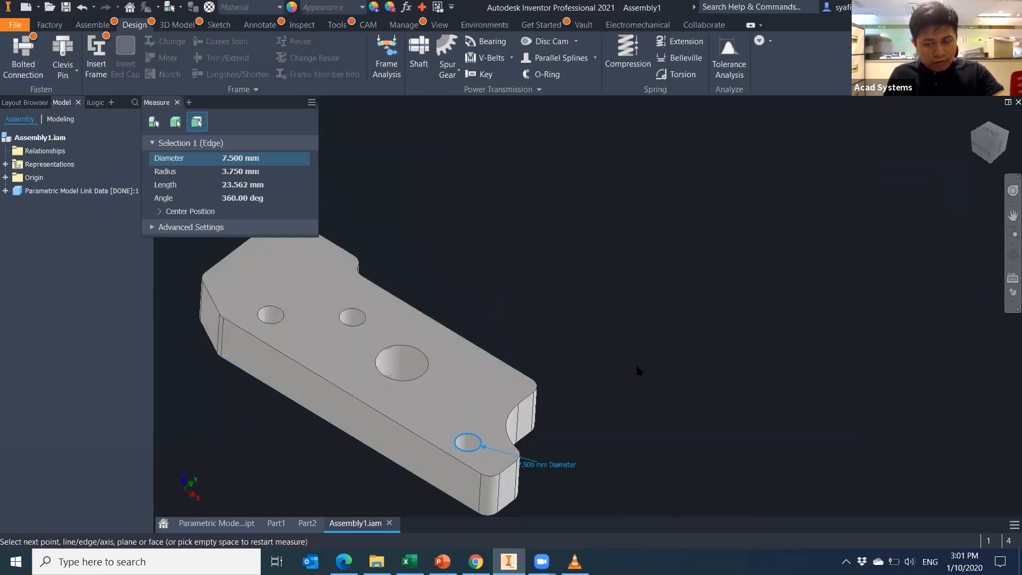
{"action": "key", "text": "Escape"}
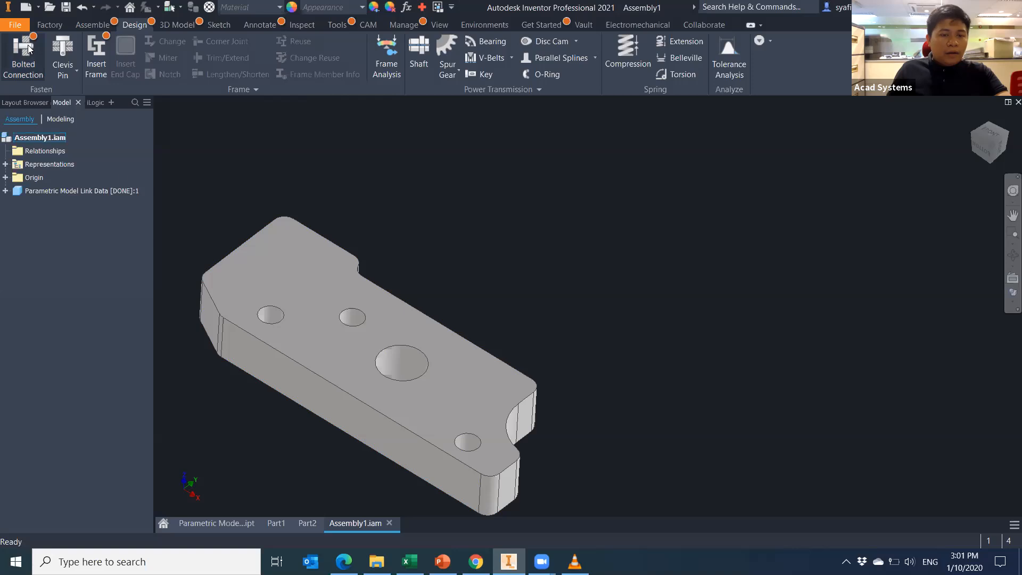
In the bracket part, change parameter d9 from H1_mm to 35 mm, then return to Assembly1.
{"action": "left_click", "coordinate": [218, 523]}
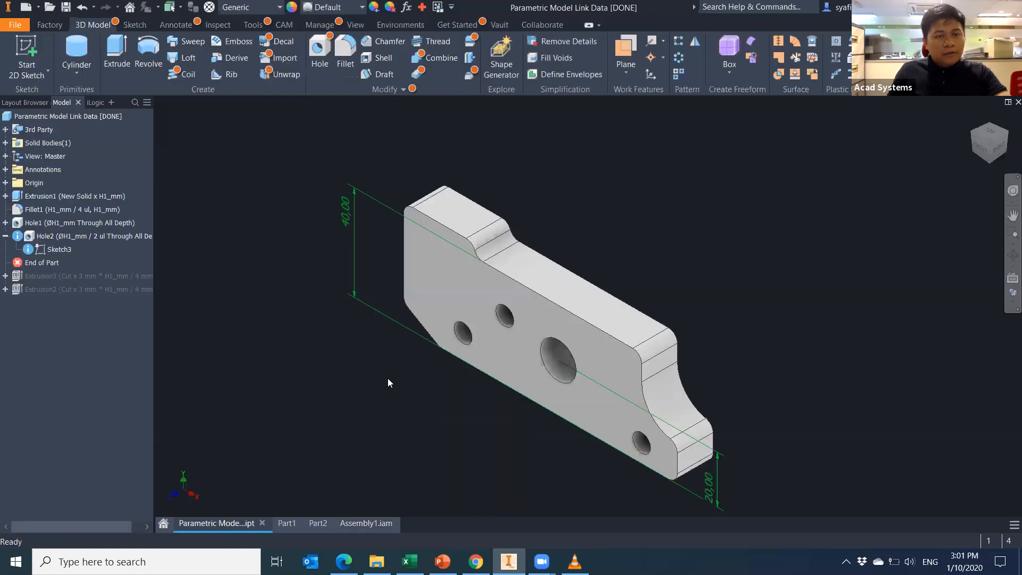
{"action": "left_click", "coordinate": [408, 7]}
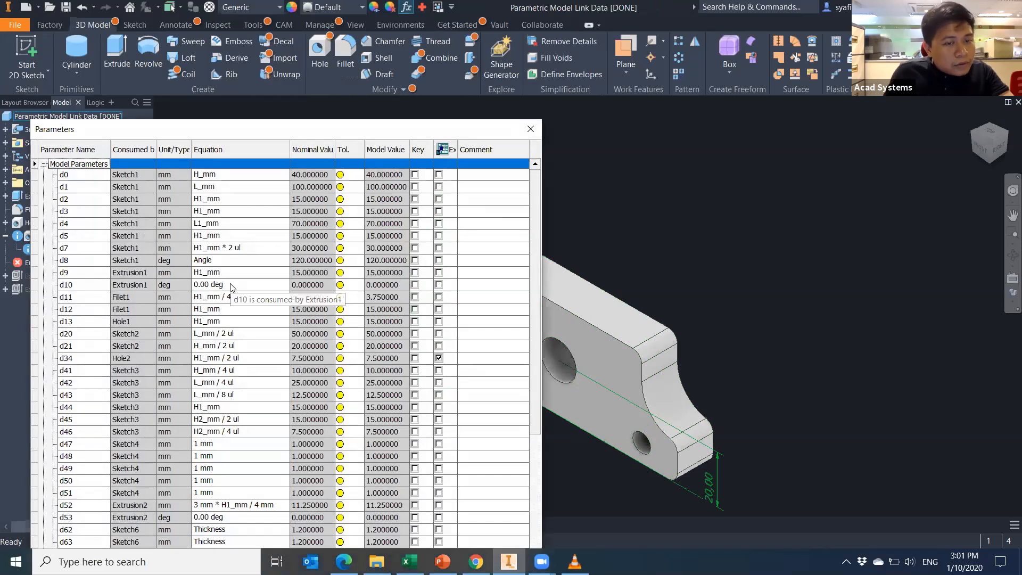
{"action": "left_click", "coordinate": [231, 268]}
{"action": "type", "text": "3"}
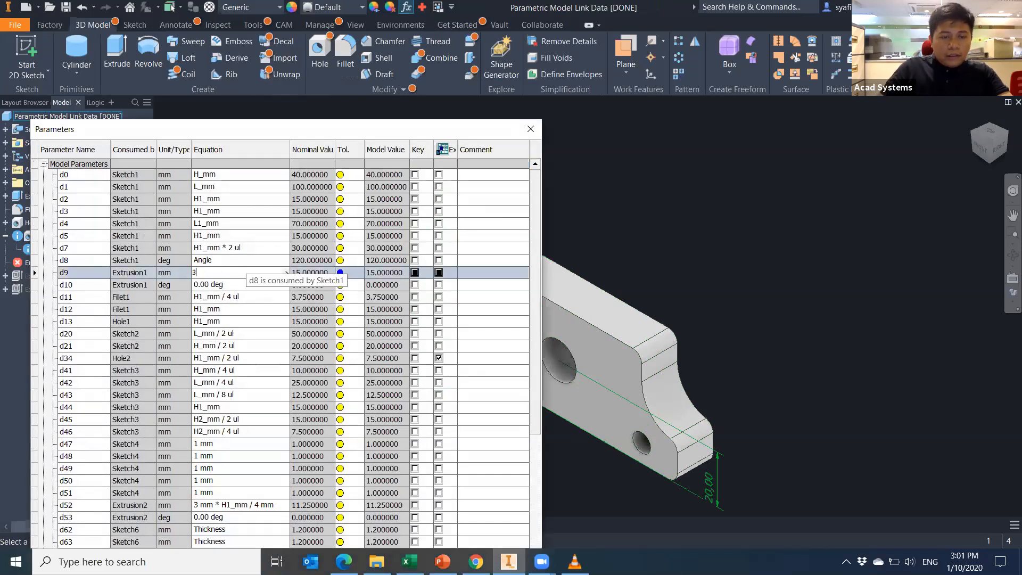
{"action": "type", "text": "5"}
{"action": "key", "text": "Return"}
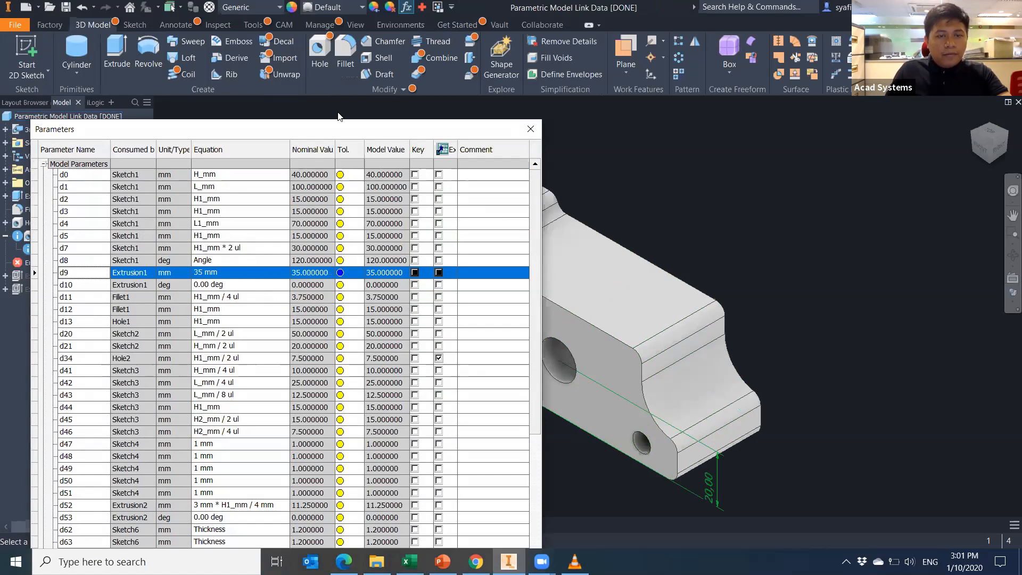
{"action": "left_click", "coordinate": [481, 511]}
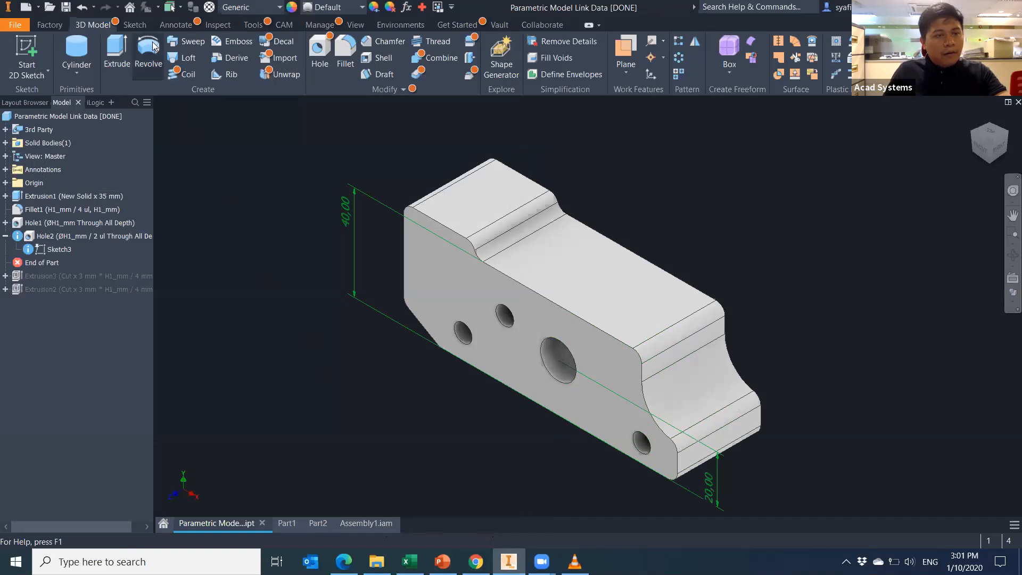
{"action": "left_click", "coordinate": [379, 526]}
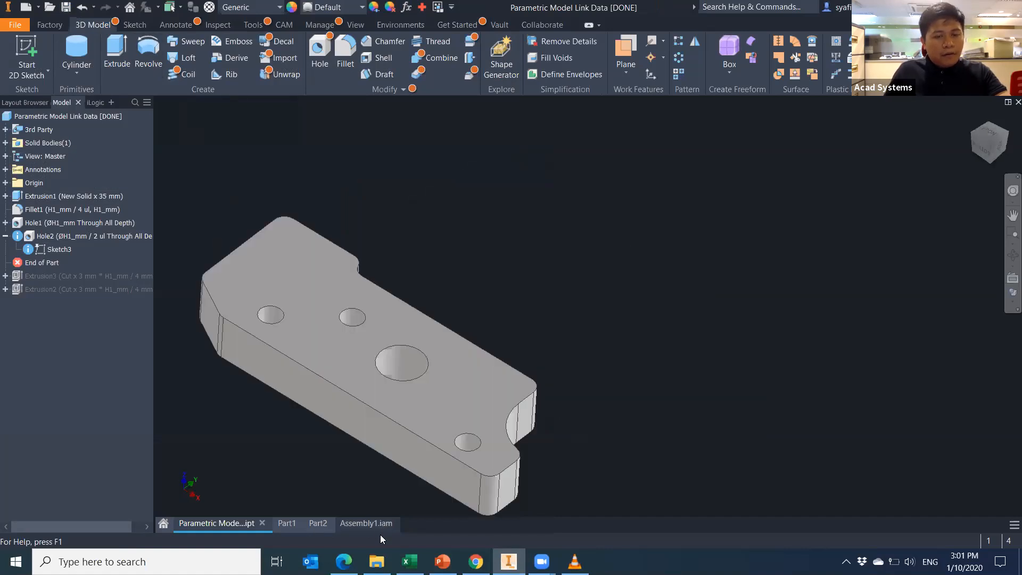
Update the assembly and try a bolted connection through the small hole, then cancel it.
{"action": "left_click", "coordinate": [149, 12]}
{"action": "left_click", "coordinate": [974, 117]}
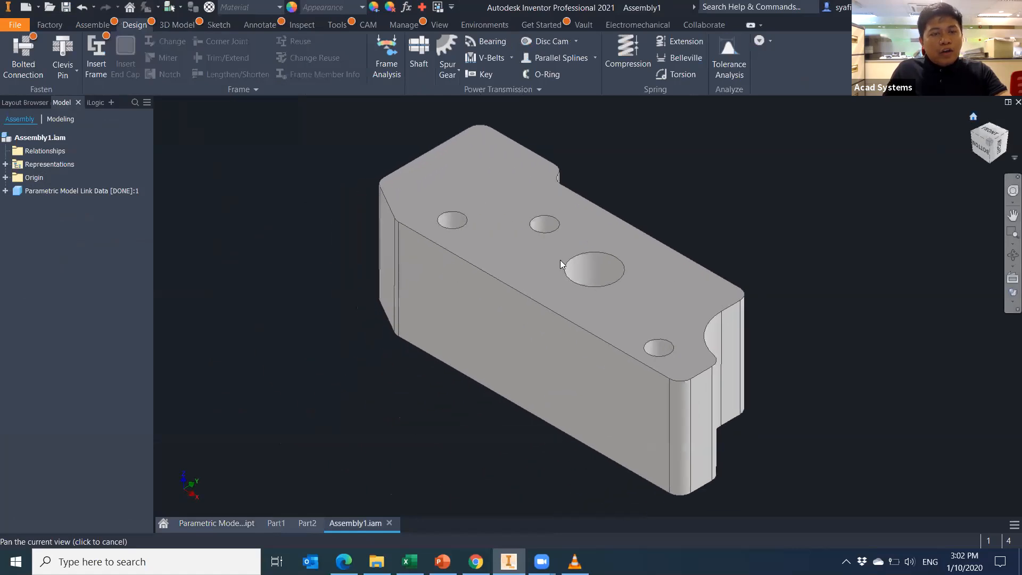
{"action": "left_click", "coordinate": [13, 52]}
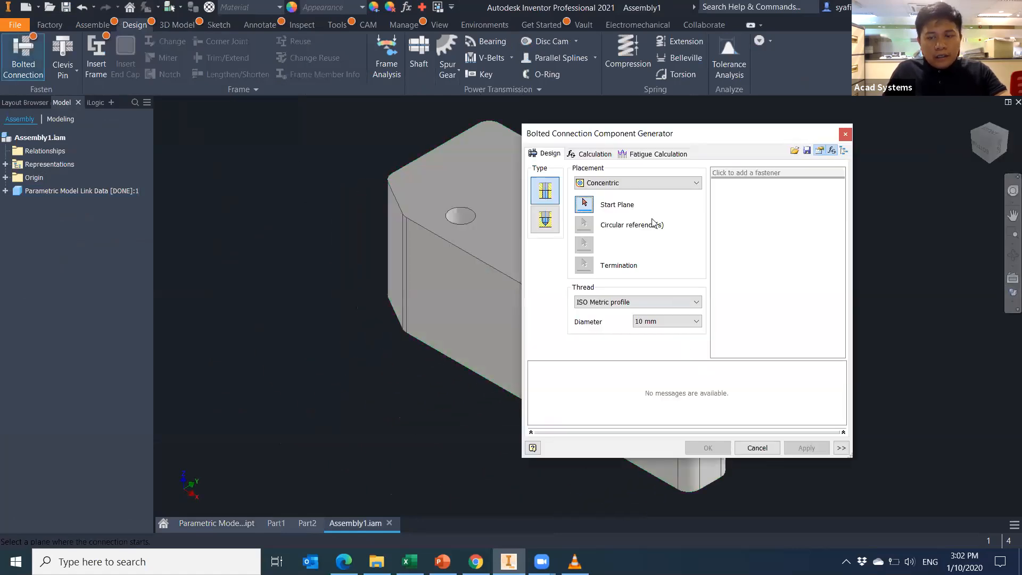
{"action": "left_click_drag", "start_coordinate": [672, 134], "coordinate": [331, 135]}
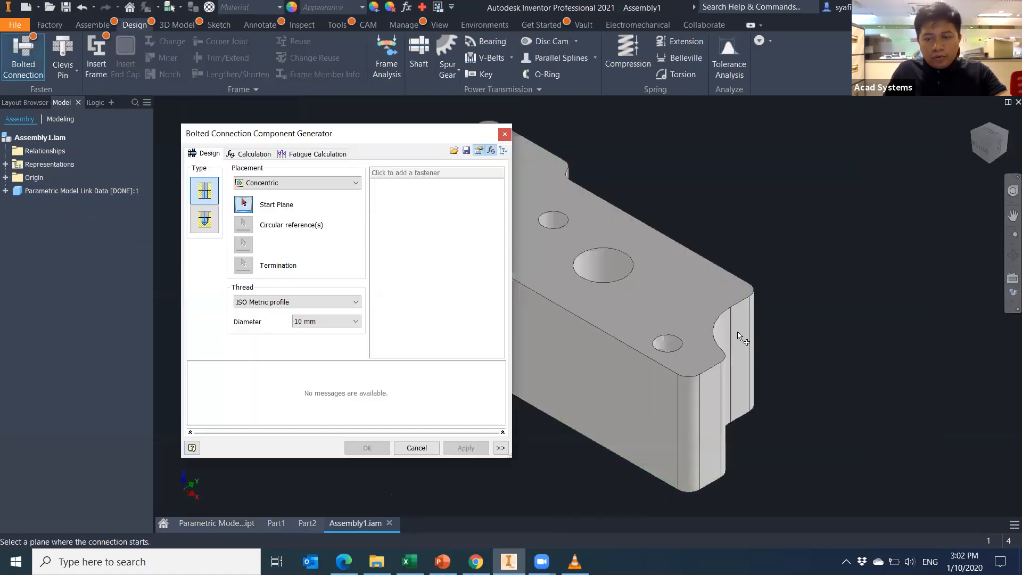
{"action": "left_click", "coordinate": [688, 340]}
{"action": "left_click", "coordinate": [678, 337]}
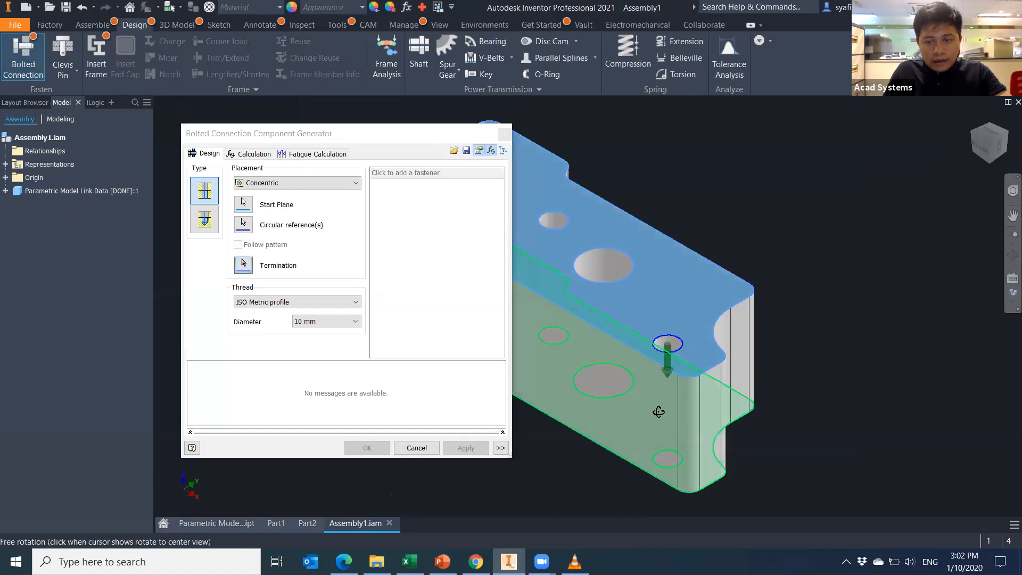
{"action": "middle_click_drag", "start_coordinate": [659, 413], "coordinate": [687, 279], "text": "shift"}
{"action": "left_click", "coordinate": [688, 298]}
{"action": "middle_click_drag", "start_coordinate": [718, 350], "coordinate": [711, 472], "text": "shift"}
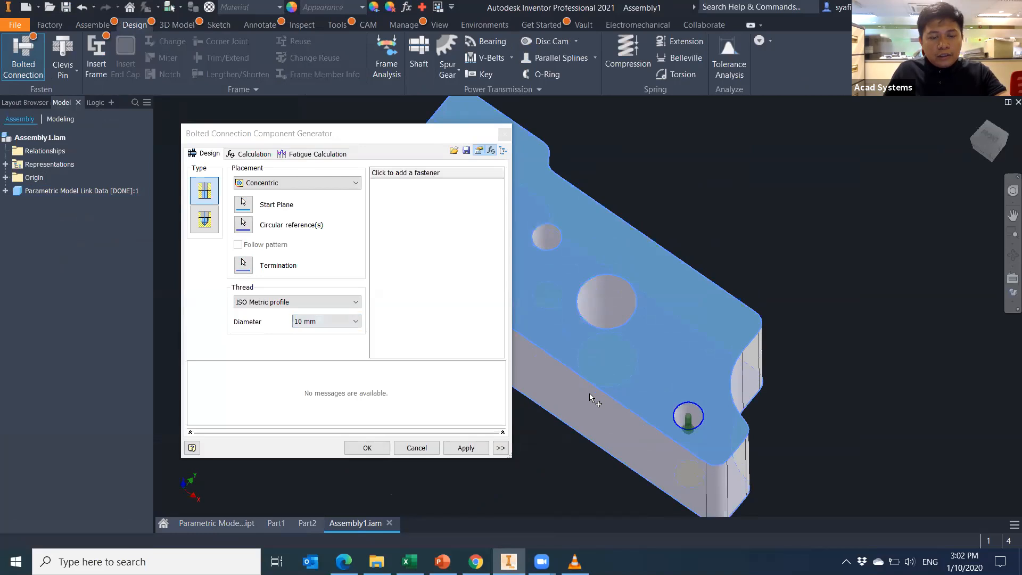
{"action": "key", "text": "Escape"}
Redo the bolted connection: top face, hole edge, bottom termination, 15 mm diameter, then search fasteners.
{"action": "left_click", "coordinate": [31, 40]}
{"action": "left_click", "coordinate": [563, 276]}
{"action": "left_click", "coordinate": [621, 332]}
{"action": "middle_click_drag", "start_coordinate": [621, 332], "coordinate": [625, 474], "text": "shift"}
{"action": "left_click", "coordinate": [575, 367]}
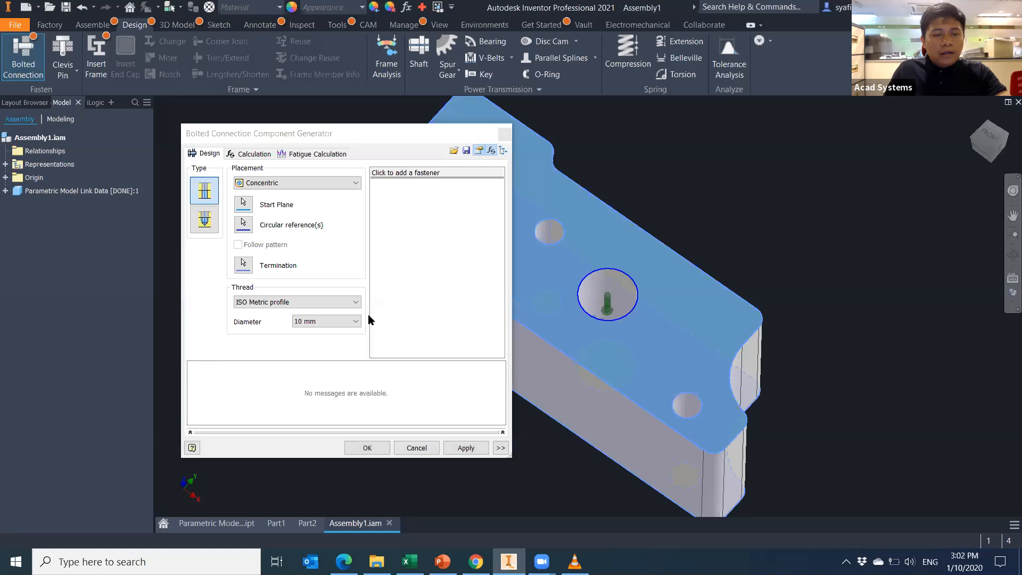
{"action": "left_click", "coordinate": [343, 323]}
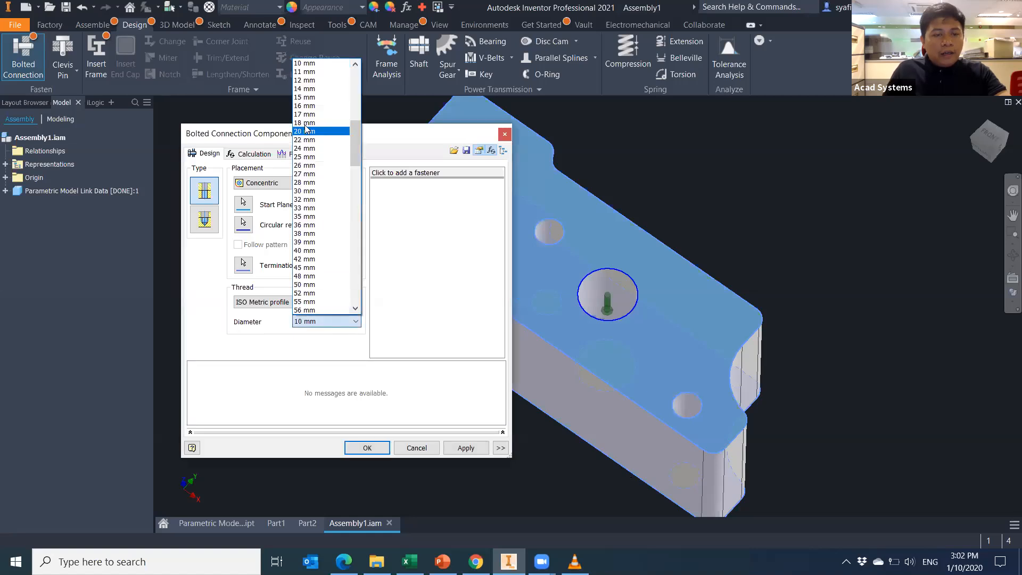
{"action": "left_click", "coordinate": [305, 97]}
{"action": "left_click", "coordinate": [413, 175]}
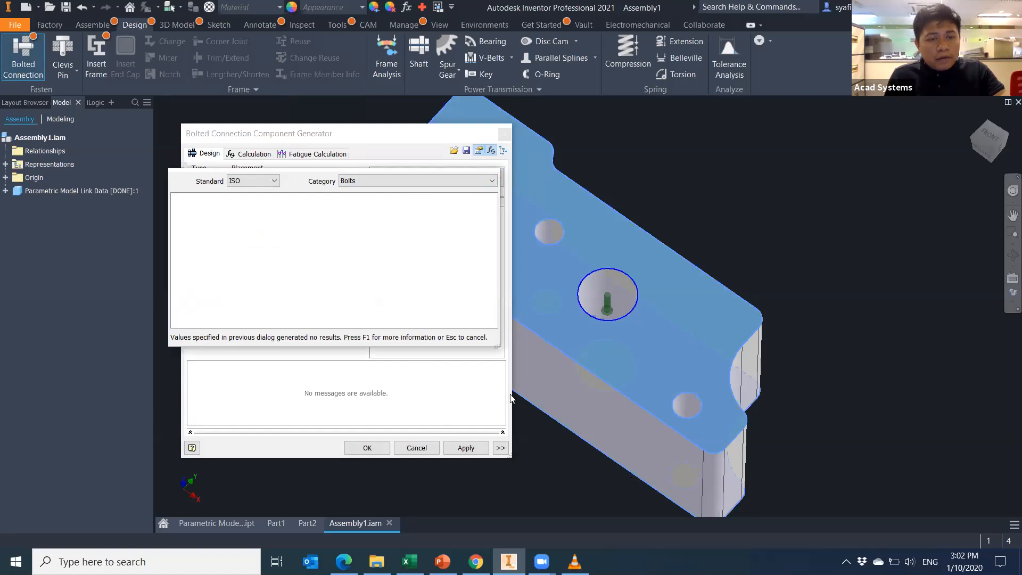
Abandon the fastener search and measure the small hole at 7.5 mm diameter.
{"action": "key", "text": "Escape"}
{"action": "key", "text": "Escape"}
{"action": "key", "text": "m"}
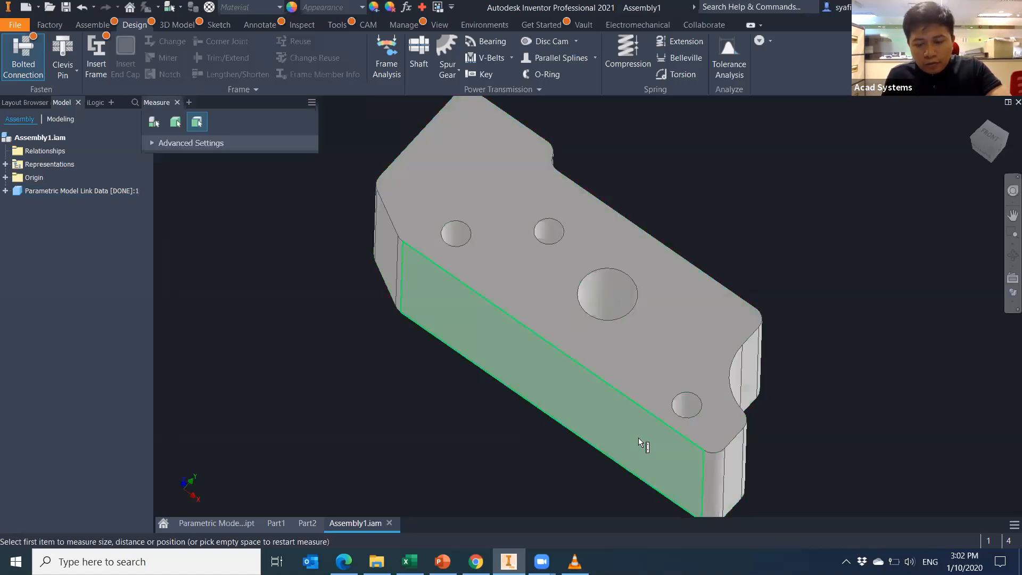
{"action": "left_click", "coordinate": [699, 415]}
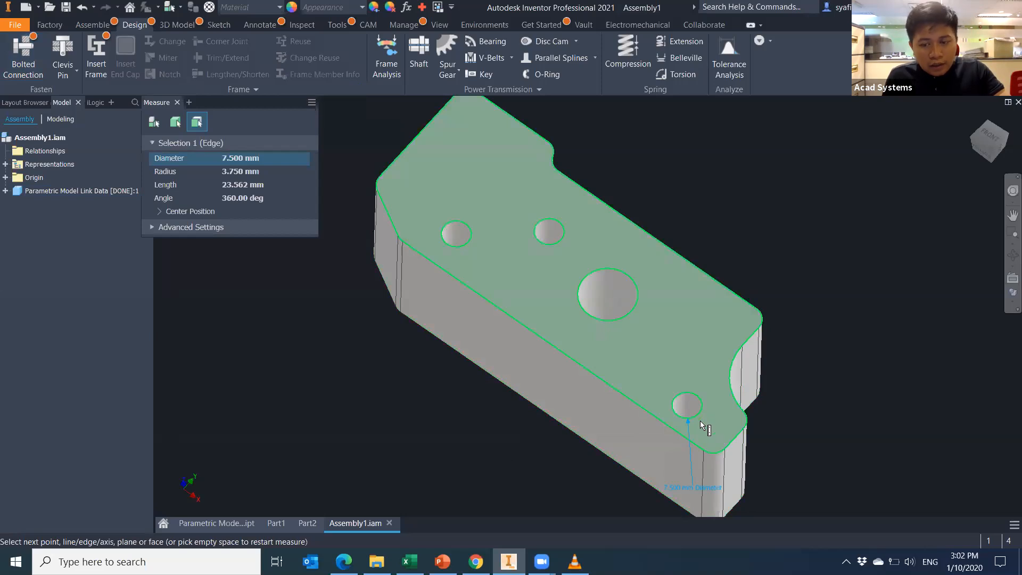
{"action": "middle_click_drag", "start_coordinate": [708, 491], "coordinate": [737, 459], "text": "shift"}
{"action": "key", "text": "Escape"}
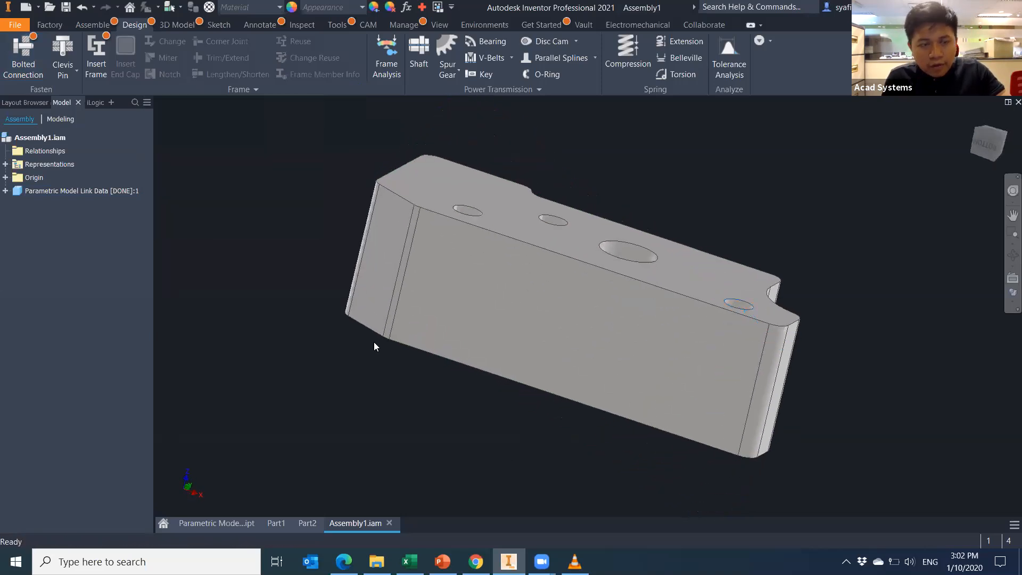
Set up a 6 mm bolted connection from the top face through the hole to the bottom face.
{"action": "left_click", "coordinate": [32, 60]}
{"action": "middle_click_drag", "start_coordinate": [659, 401], "coordinate": [596, 448], "text": "shift"}
{"action": "left_click", "coordinate": [313, 326]}
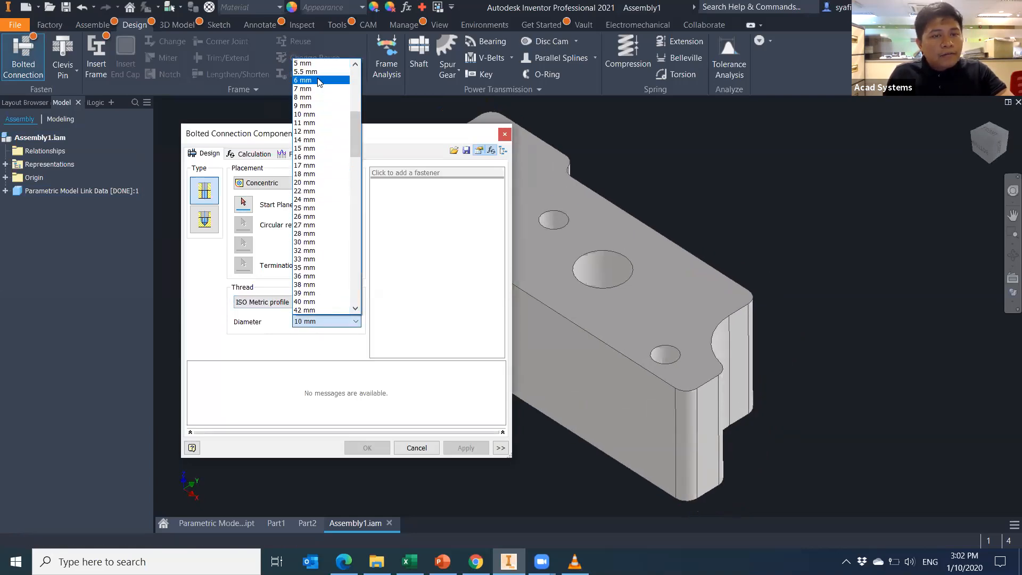
{"action": "left_click", "coordinate": [319, 80]}
{"action": "left_click", "coordinate": [249, 205]}
{"action": "left_click", "coordinate": [634, 312]}
{"action": "left_click", "coordinate": [685, 374]}
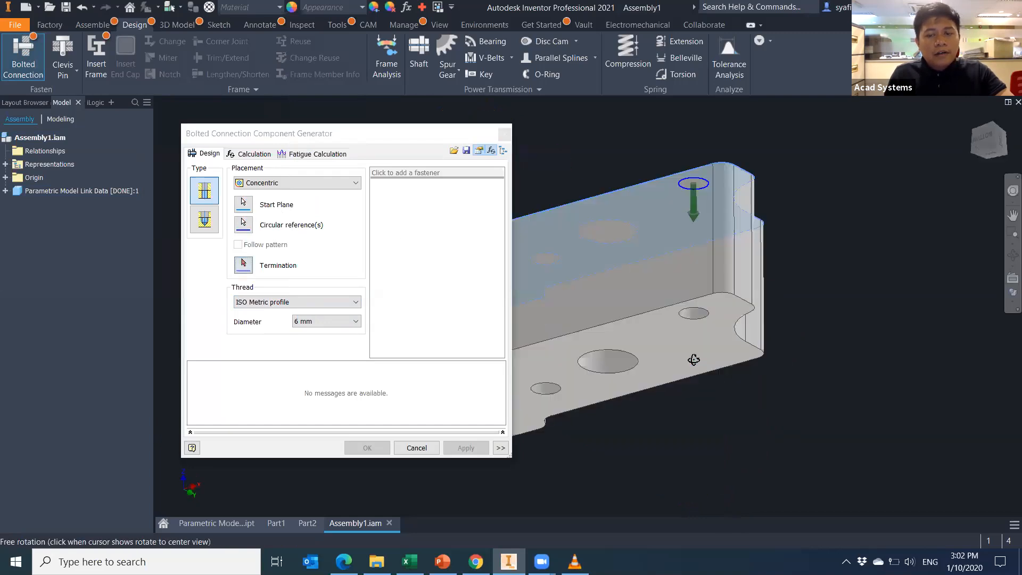
{"action": "left_click", "coordinate": [684, 338]}
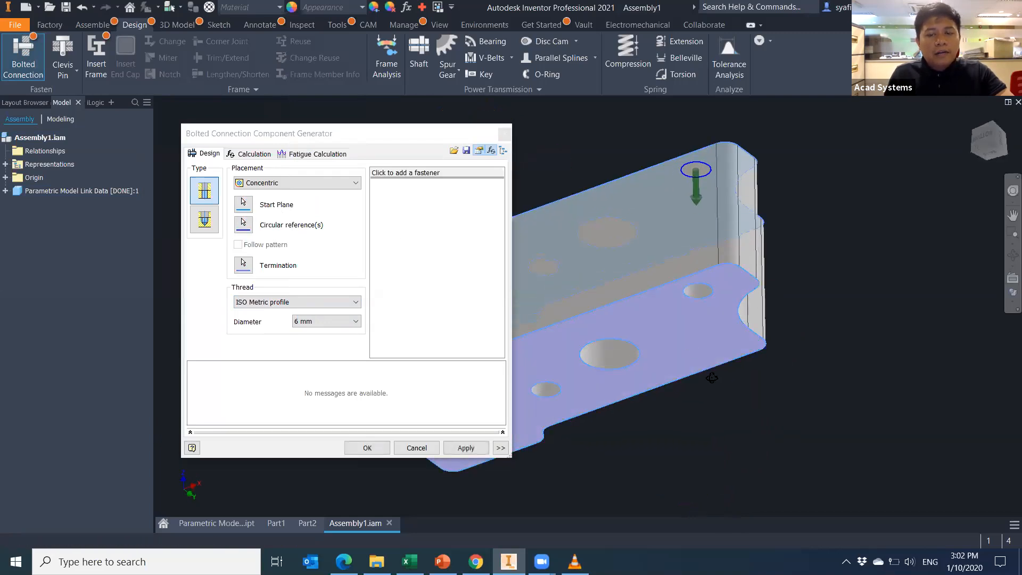
Add the ISO 7046-1 Z bolt, apply the connection, and expand the new bolt in the tree.
{"action": "left_click", "coordinate": [432, 174]}
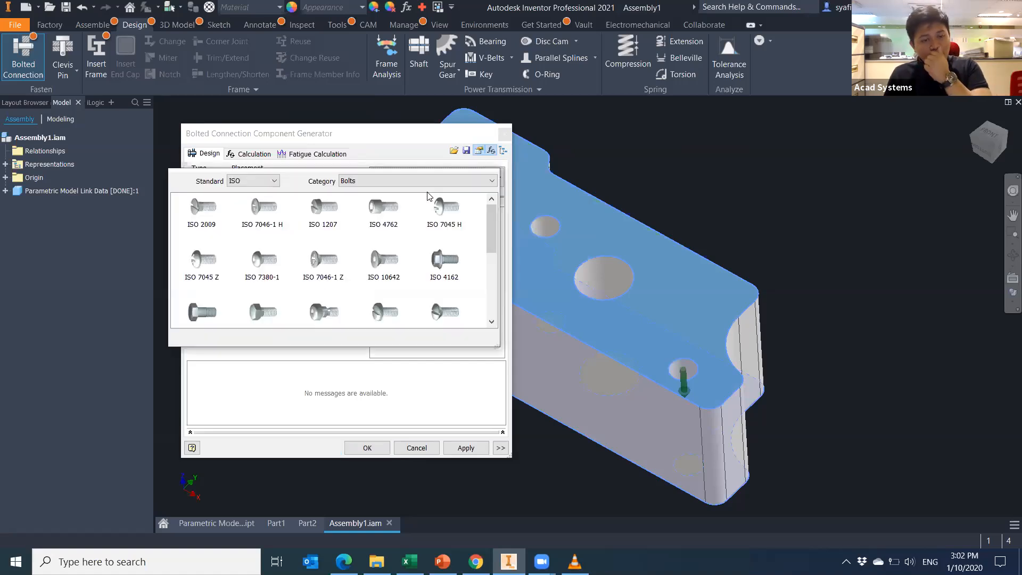
{"action": "left_click", "coordinate": [333, 264]}
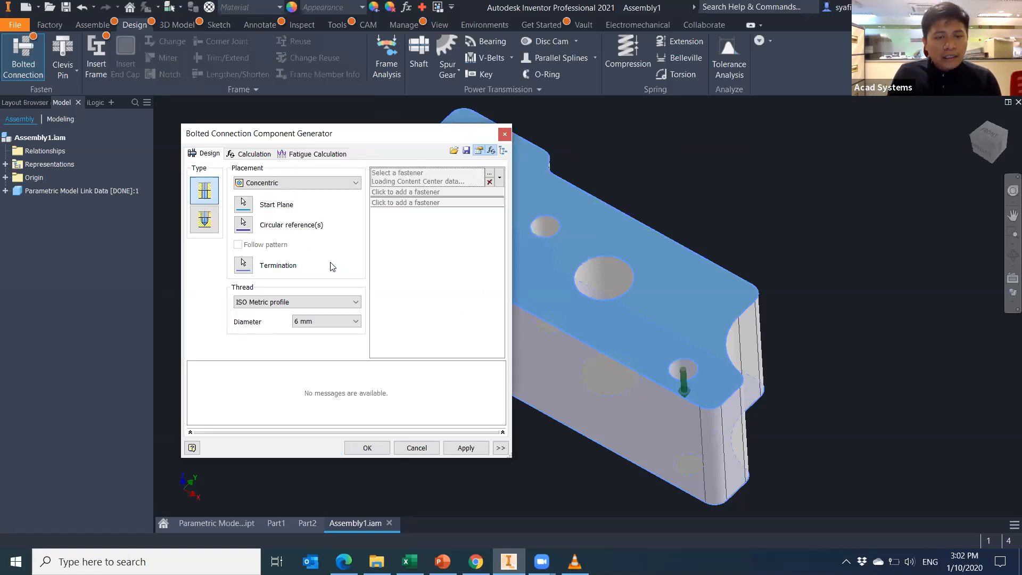
{"action": "left_click", "coordinate": [467, 447]}
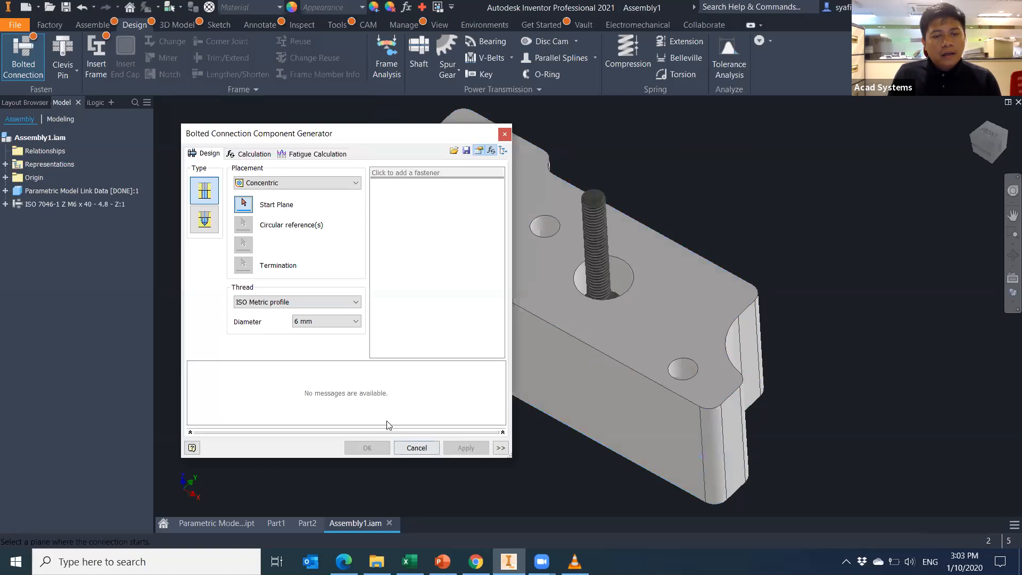
{"action": "left_click", "coordinate": [506, 134]}
{"action": "left_click", "coordinate": [5, 204]}
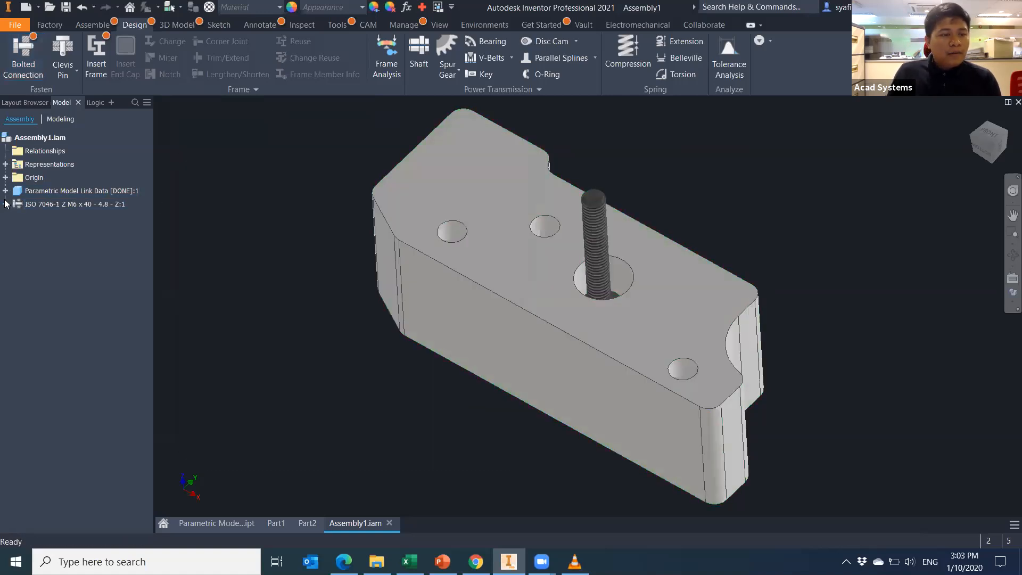
Open the Parameters dialog for Assembly1 after checking the M6 bolt's context menu.
{"action": "right_click", "coordinate": [72, 207]}
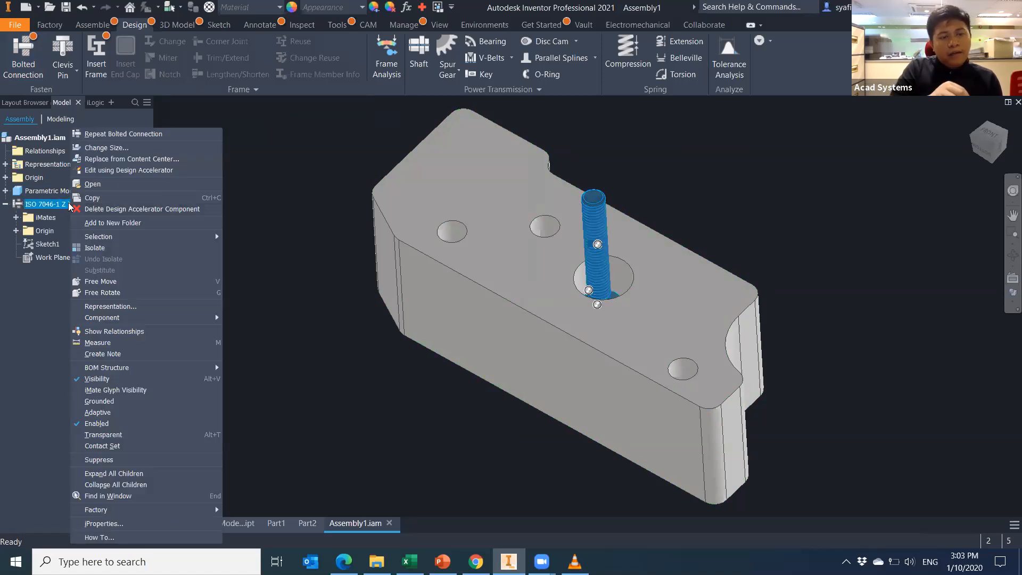
{"action": "left_click", "coordinate": [320, 269]}
{"action": "left_click", "coordinate": [407, 11]}
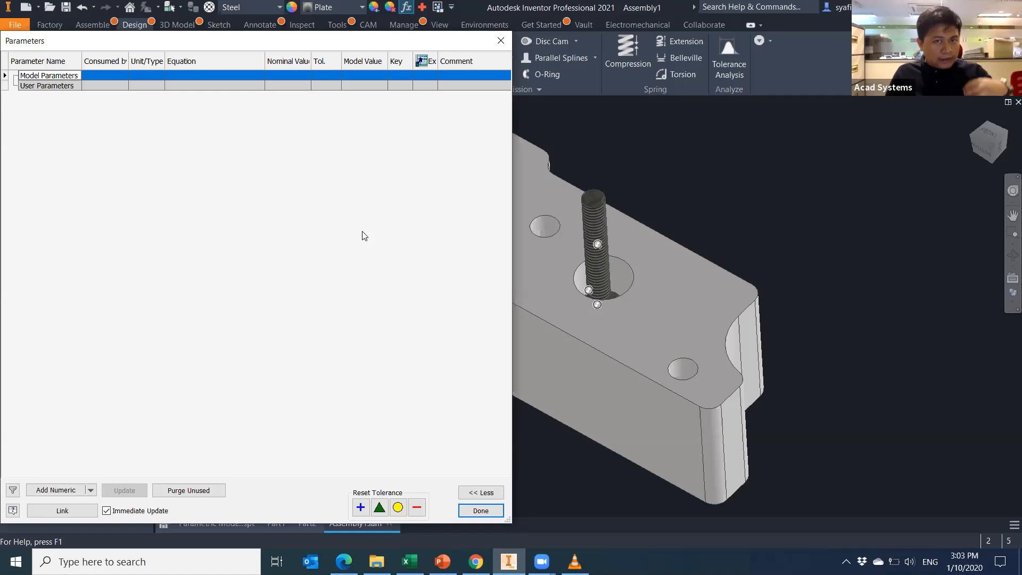
Close the Parameters dialog and switch the browser to the iLogic Rules panel for Assembly1.iam.
{"action": "left_click", "coordinate": [501, 41]}
{"action": "left_click", "coordinate": [92, 103]}
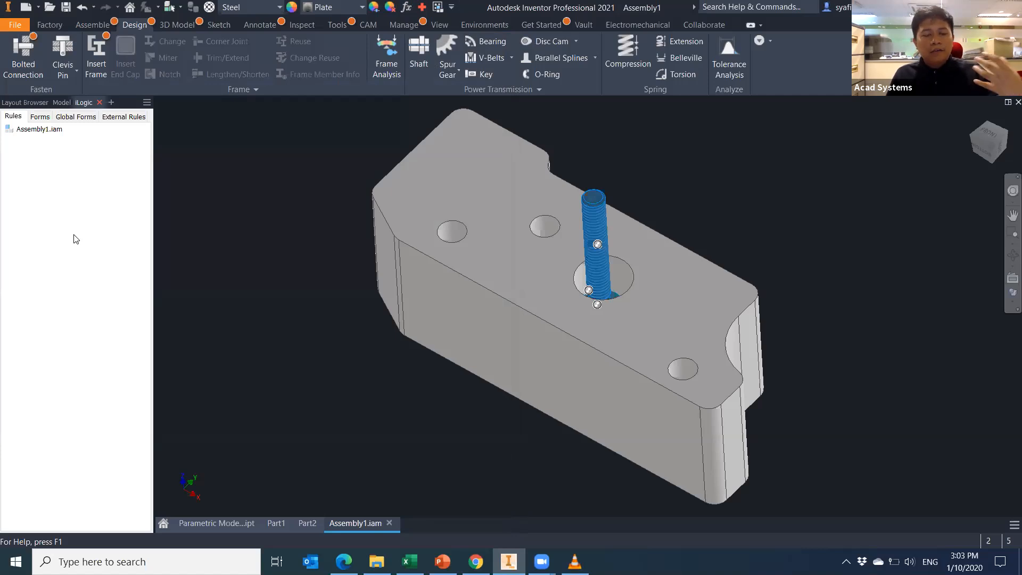
{"action": "middle_click_drag", "start_coordinate": [331, 376], "coordinate": [354, 362]}
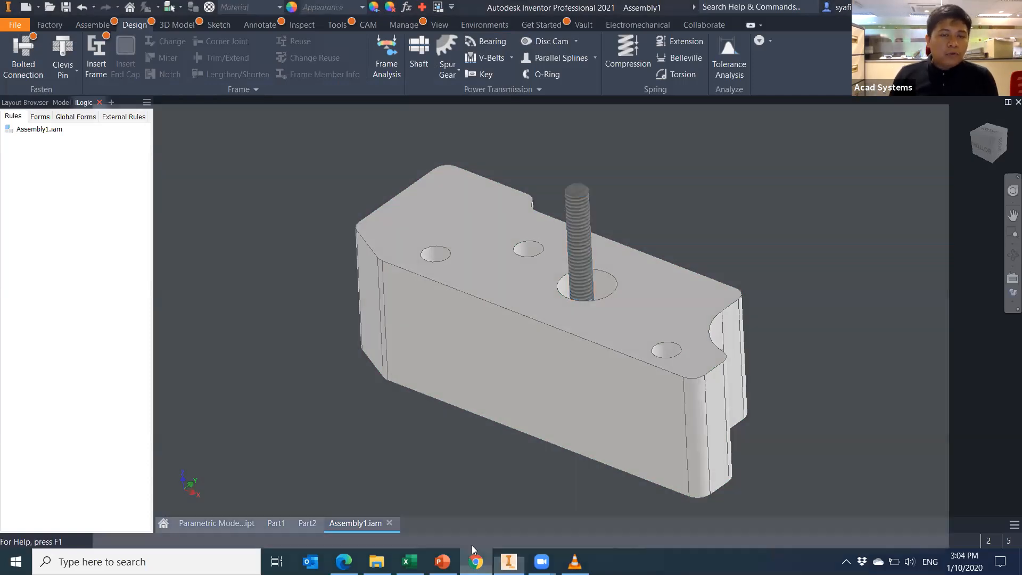
Continue as guest on the Acad Systems Helpdesk page in Chrome, then return to the PowerPoint slides.
{"action": "left_click", "coordinate": [471, 547]}
{"action": "scroll", "coordinate": [160, 80], "scroll_direction": "up", "scroll_amount": 6}
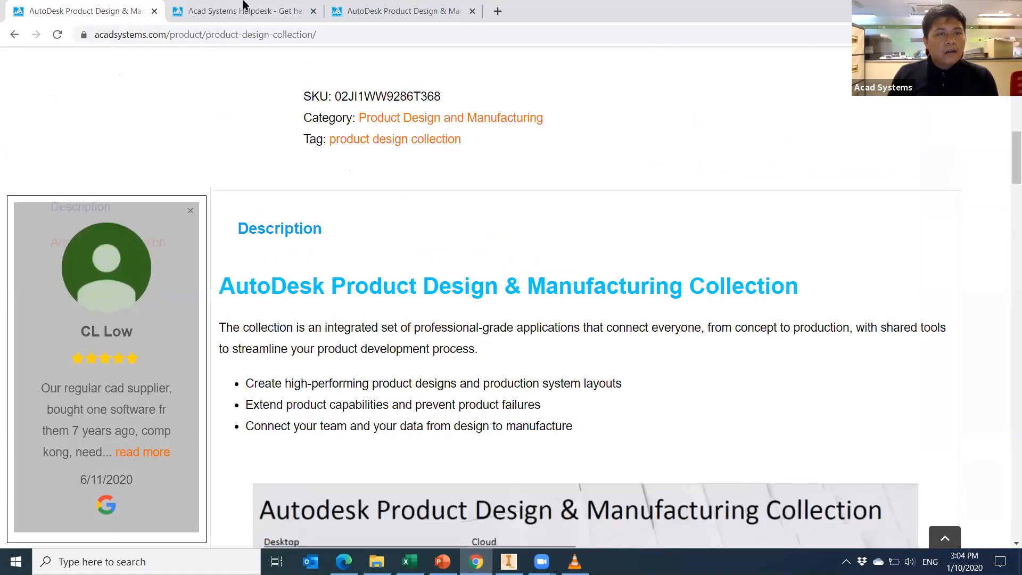
{"action": "left_click", "coordinate": [241, 12]}
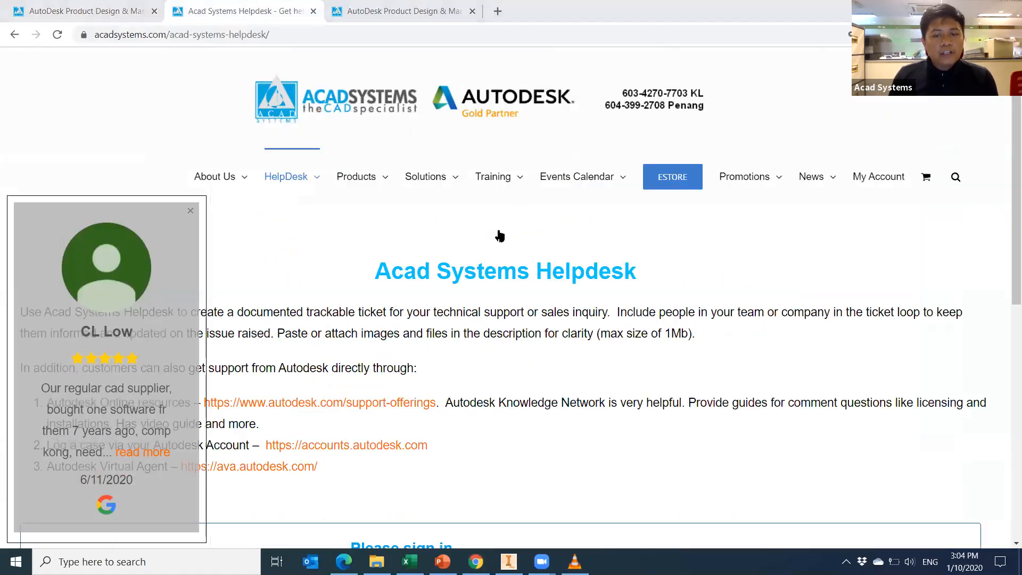
{"action": "mouse_move", "coordinate": [294, 183]}
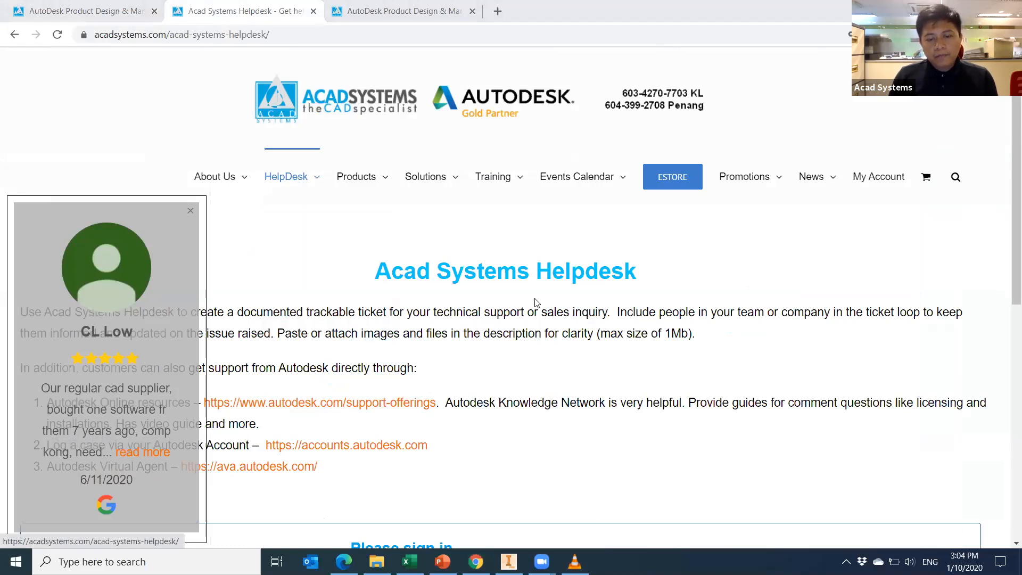
{"action": "scroll", "coordinate": [535, 302], "scroll_direction": "down", "scroll_amount": 7}
{"action": "scroll", "coordinate": [509, 410], "scroll_direction": "up", "scroll_amount": 2}
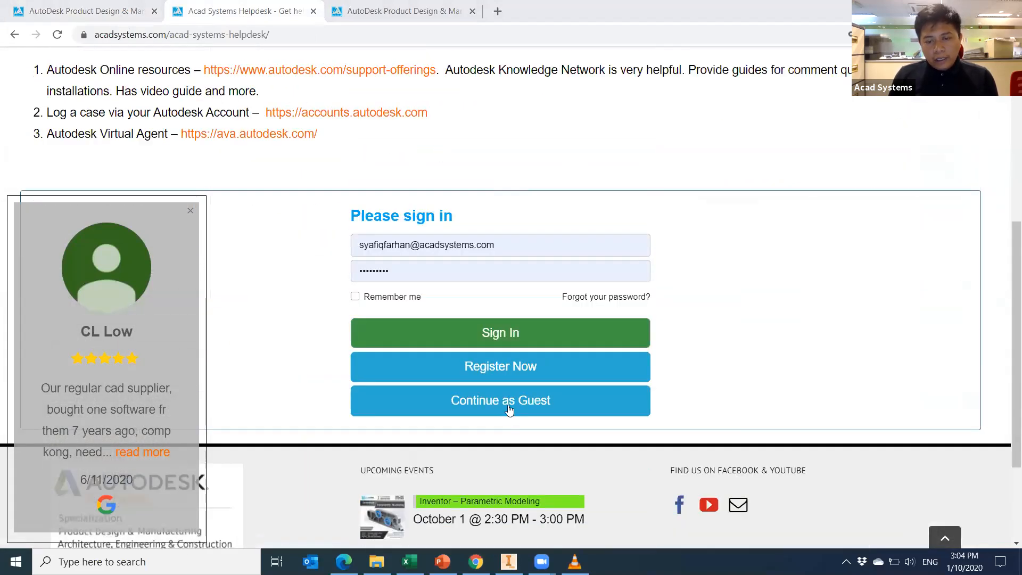
{"action": "left_click", "coordinate": [509, 407]}
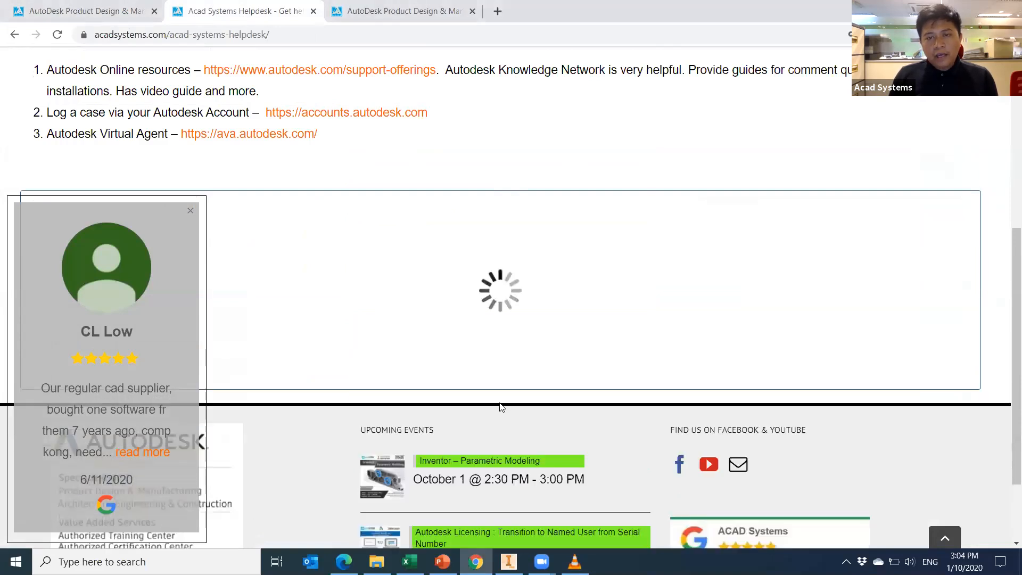
{"action": "scroll", "coordinate": [442, 283], "scroll_direction": "down", "scroll_amount": 3}
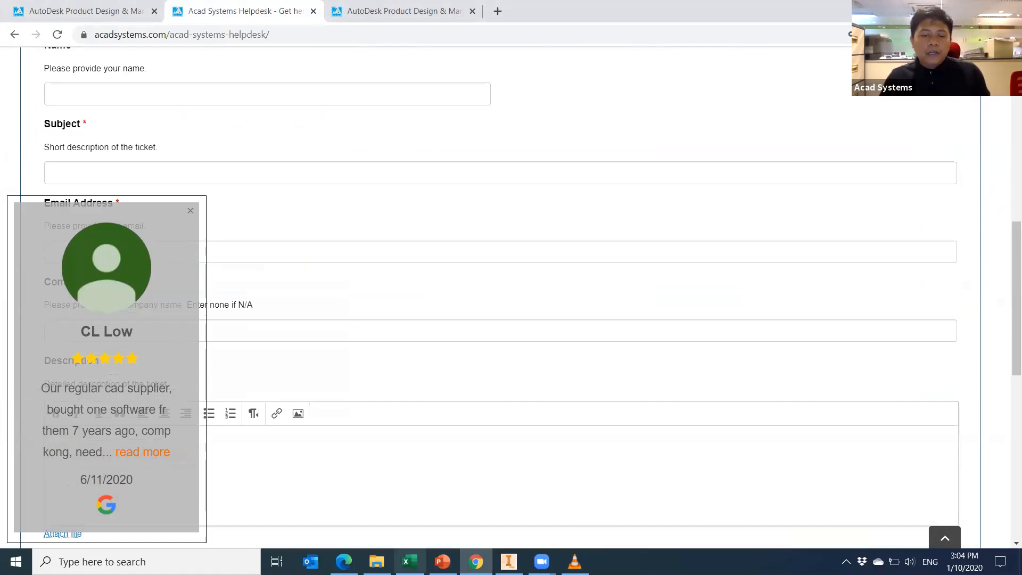
{"action": "left_click", "coordinate": [443, 561]}
{"action": "left_click", "coordinate": [127, 412]}
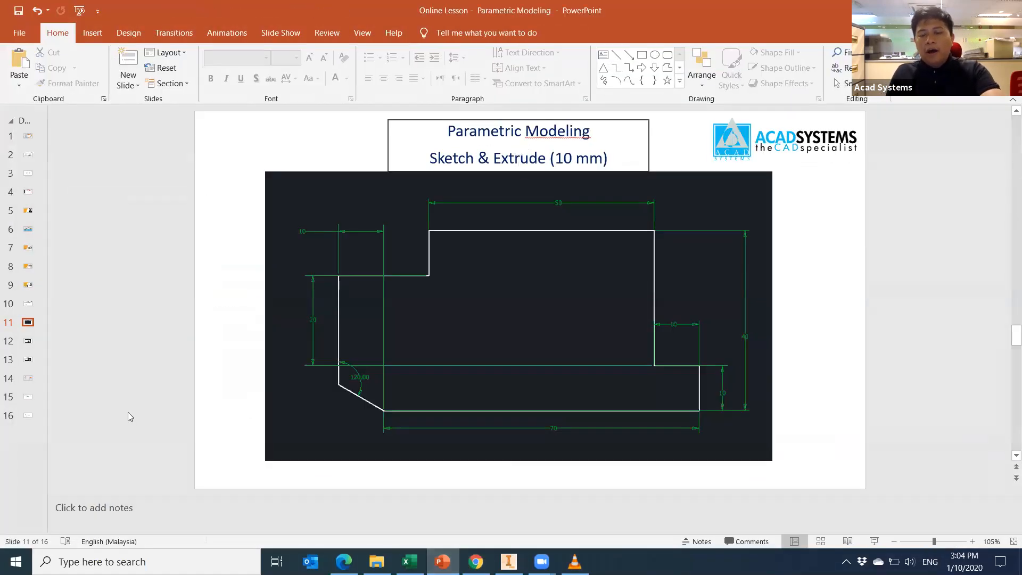
Page past the Fillet and Editing slides to slide 15, the Acad Systems contact slide.
{"action": "key", "text": "Down"}
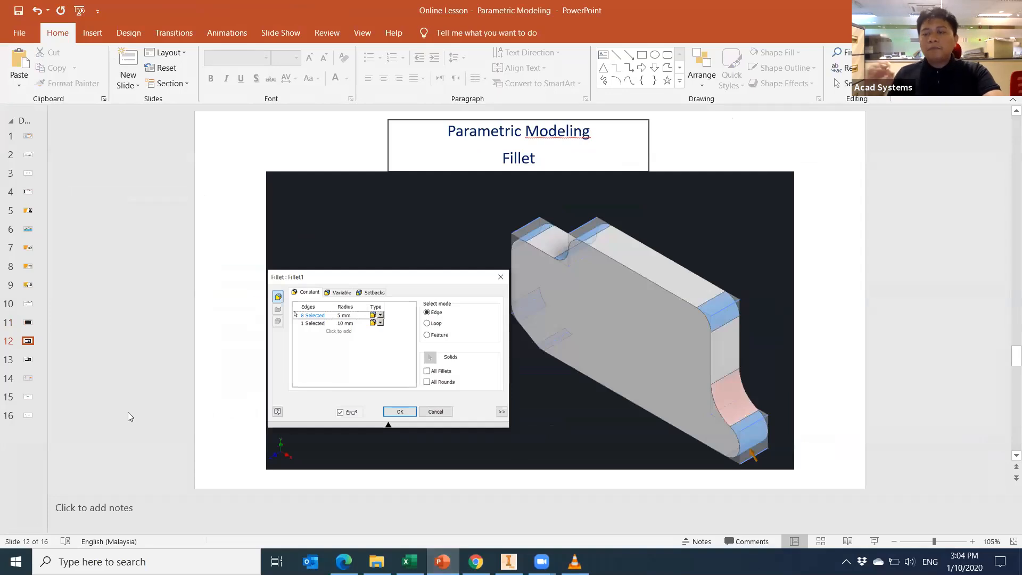
{"action": "key", "text": "Down"}
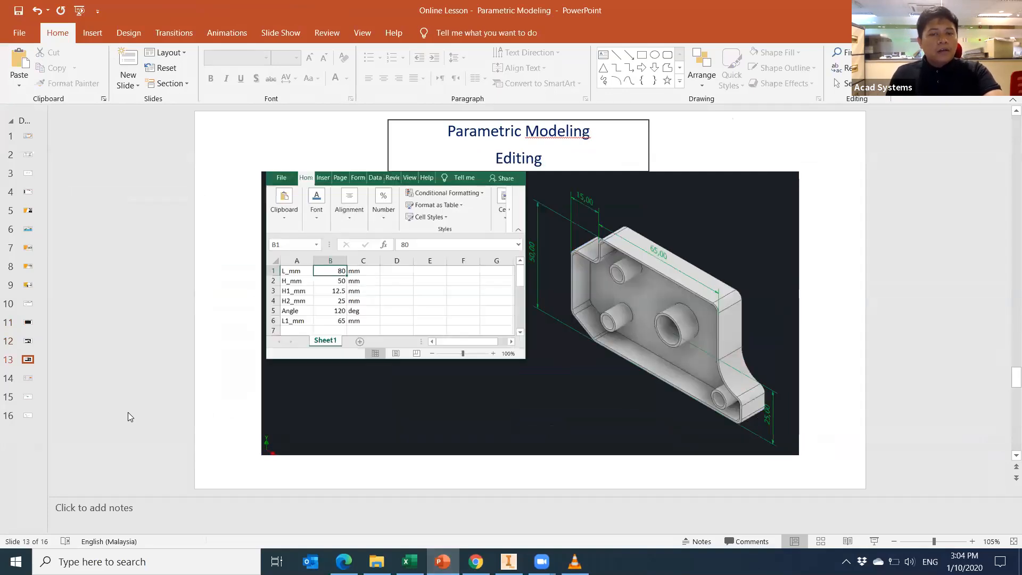
{"action": "key", "text": "Down"}
{"action": "key", "text": "Down"}
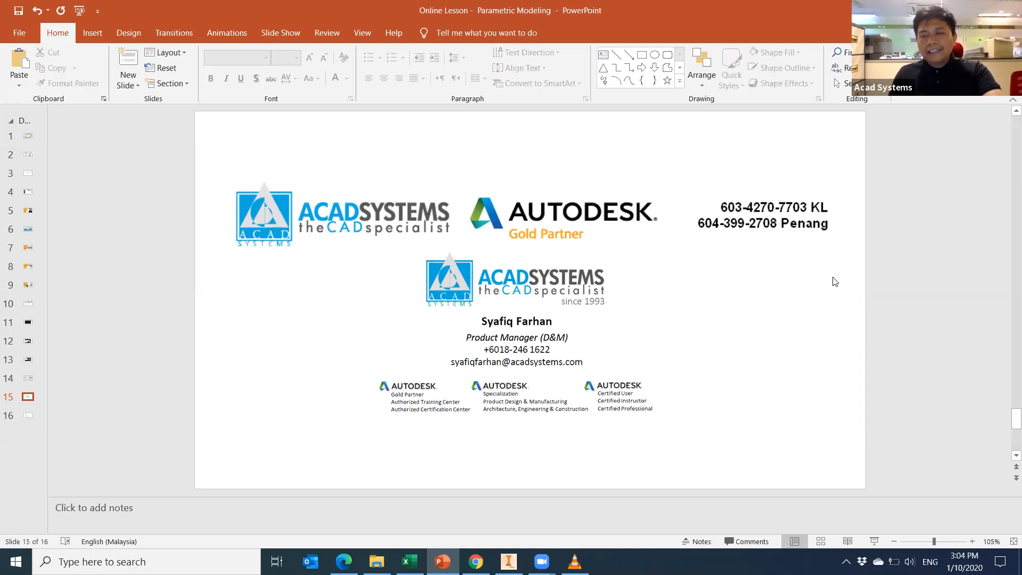
{"action": "scroll", "coordinate": [835, 282], "scroll_direction": "down", "scroll_amount": 1}
{"action": "scroll", "coordinate": [835, 282], "scroll_direction": "up", "scroll_amount": 1}
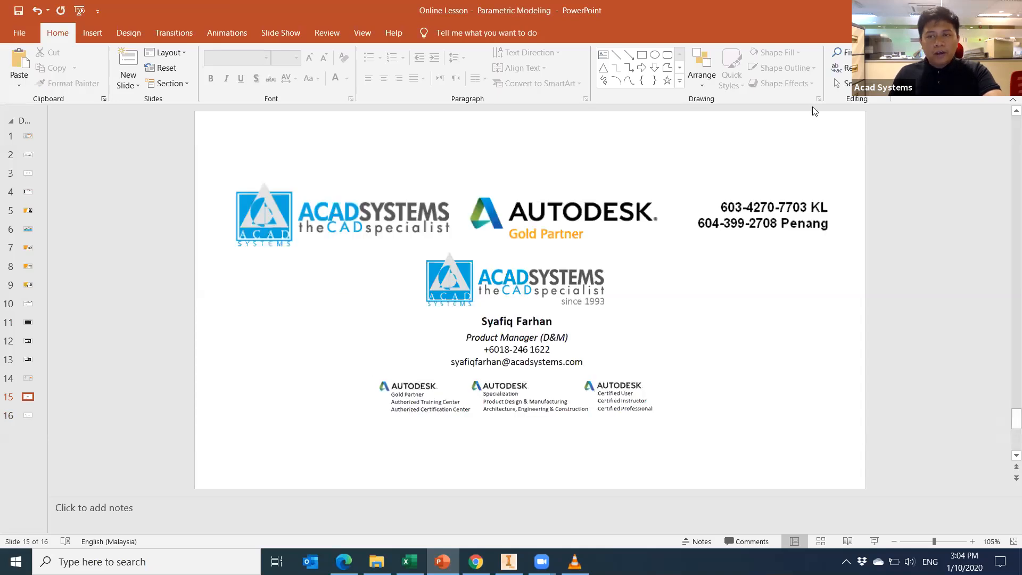